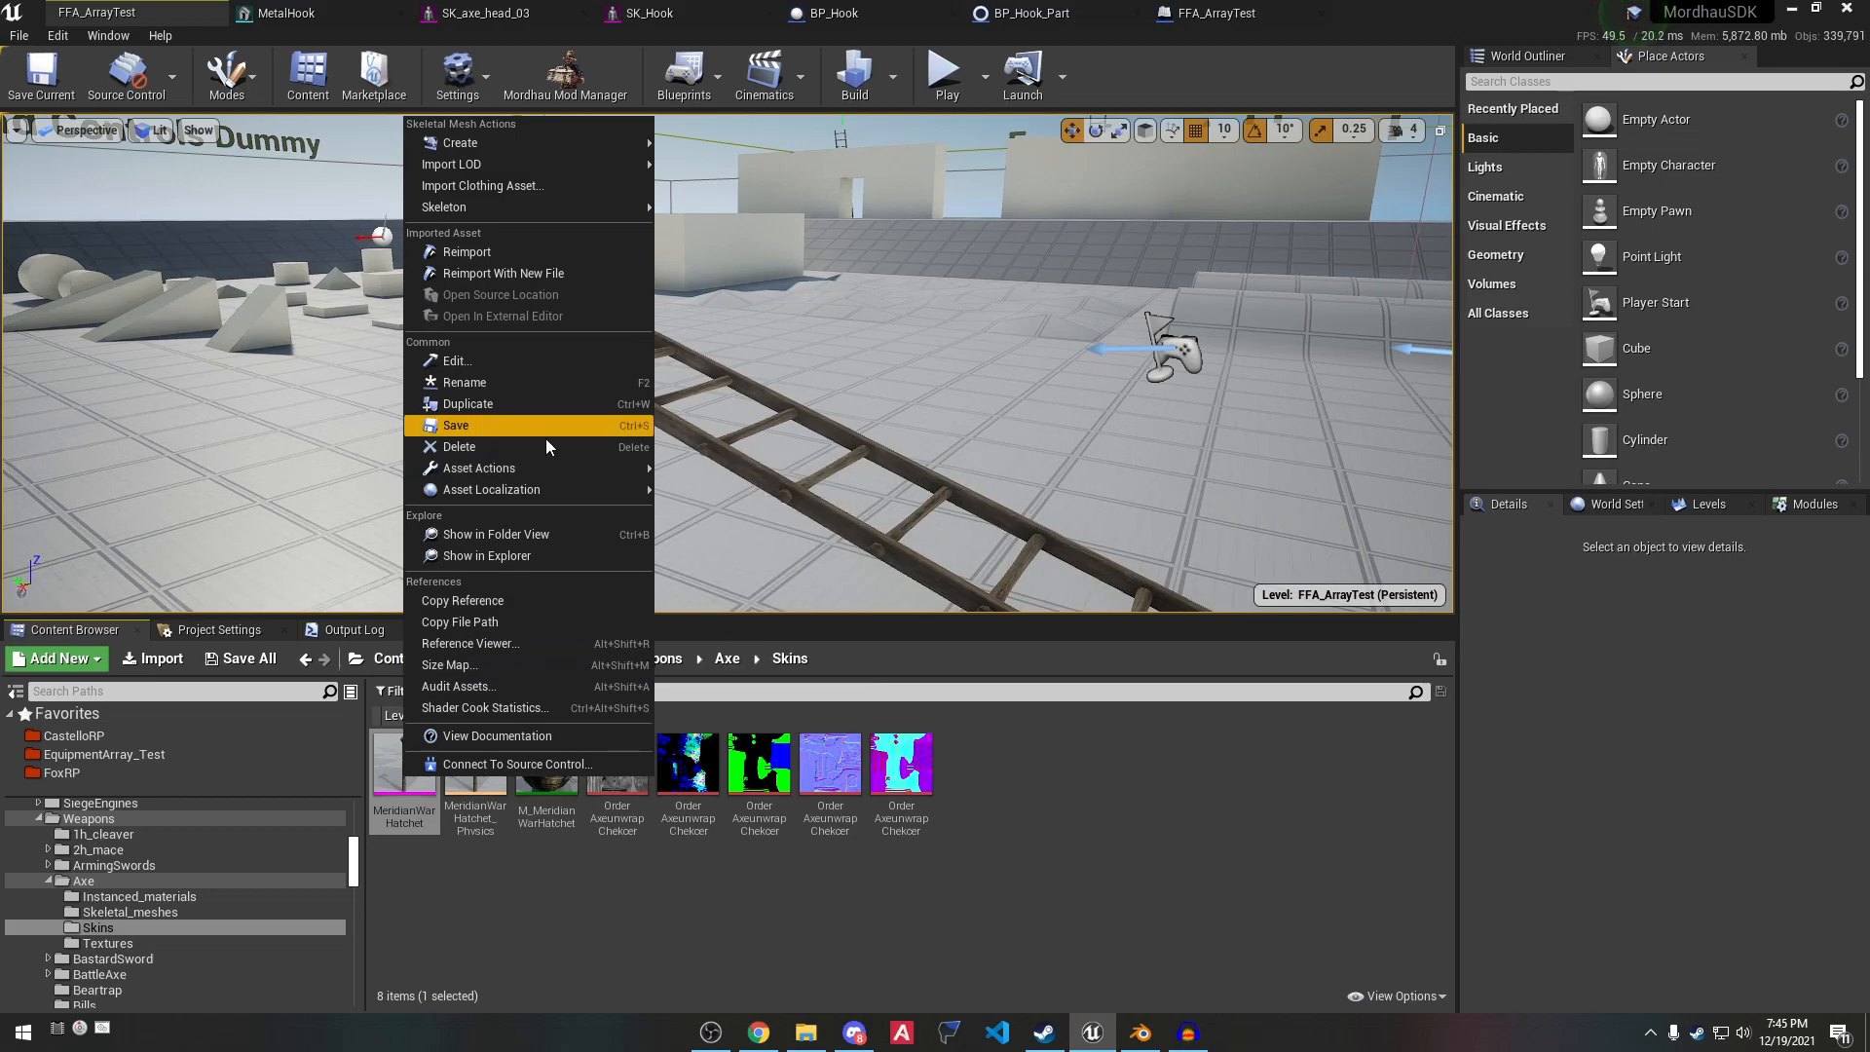
Export the MeridianWarHatchet skeletal mesh as MeridianWarHatchet.FBX to the 04 - Video Mod folder with the default FBX options.
mouse_move(523, 477)
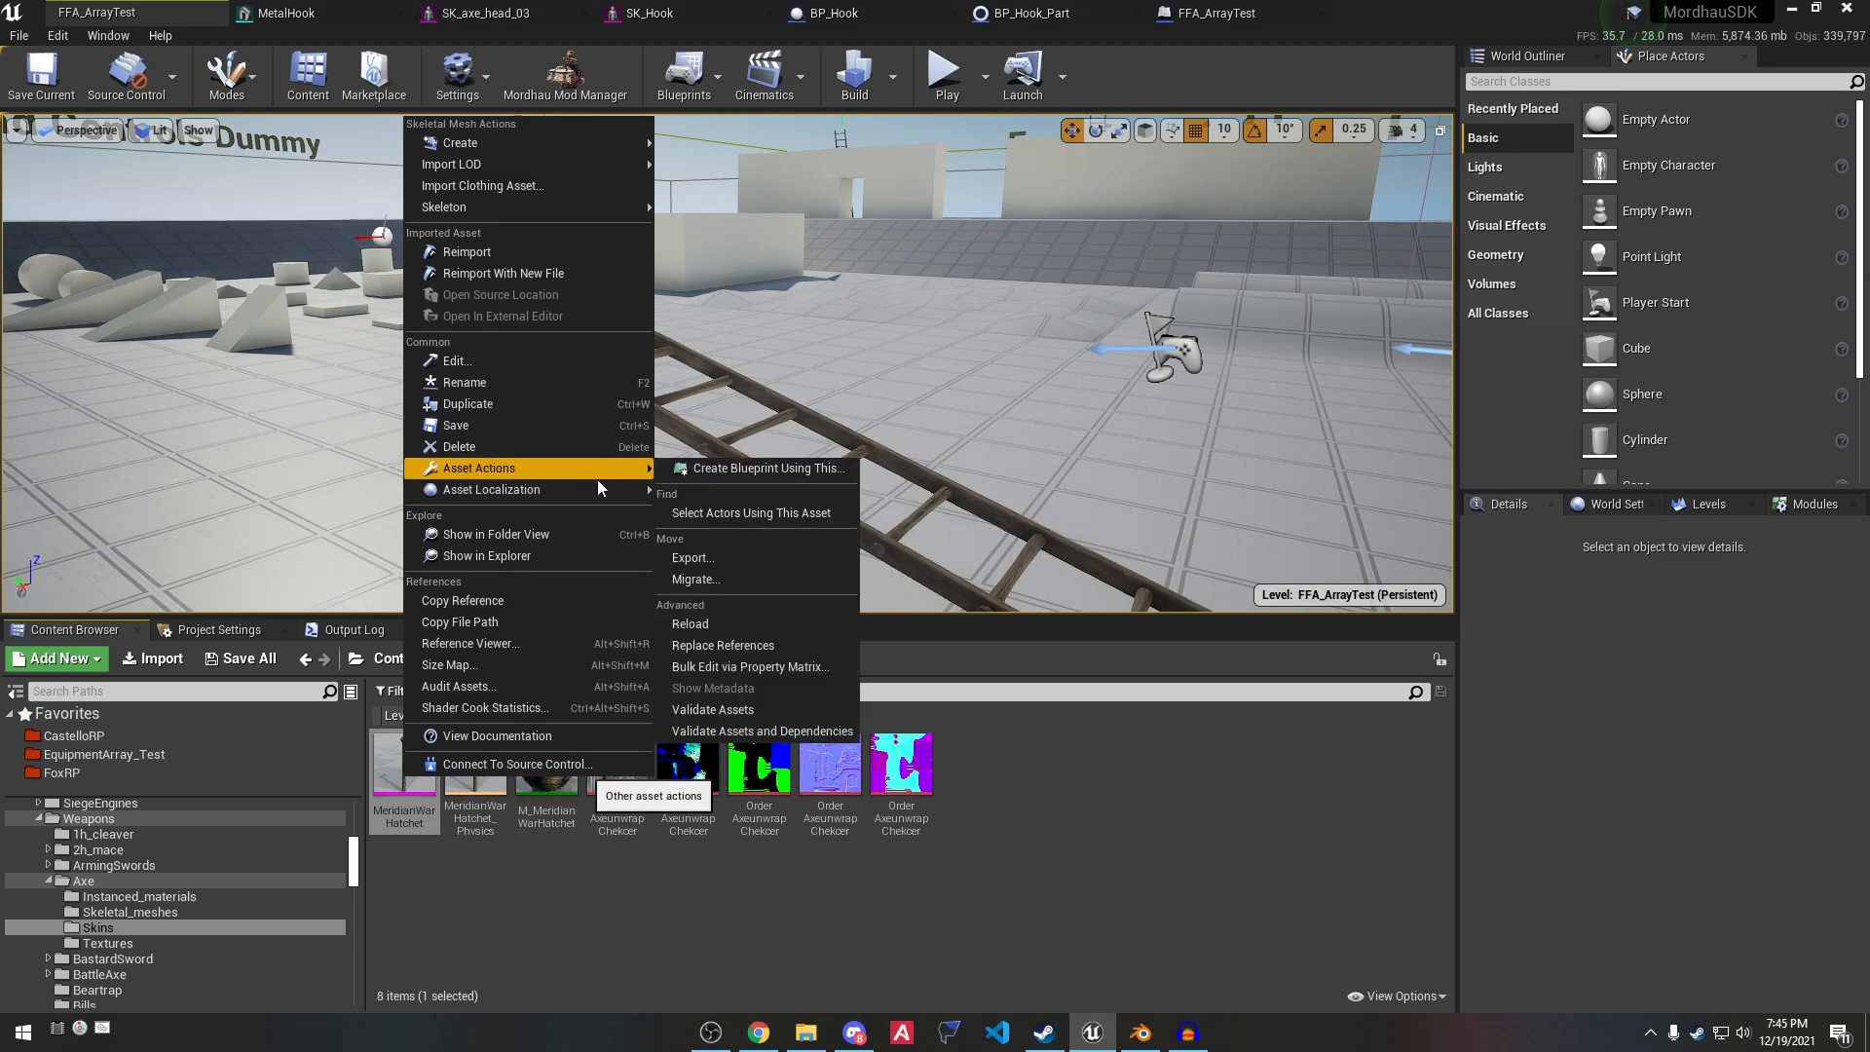
click(711, 559)
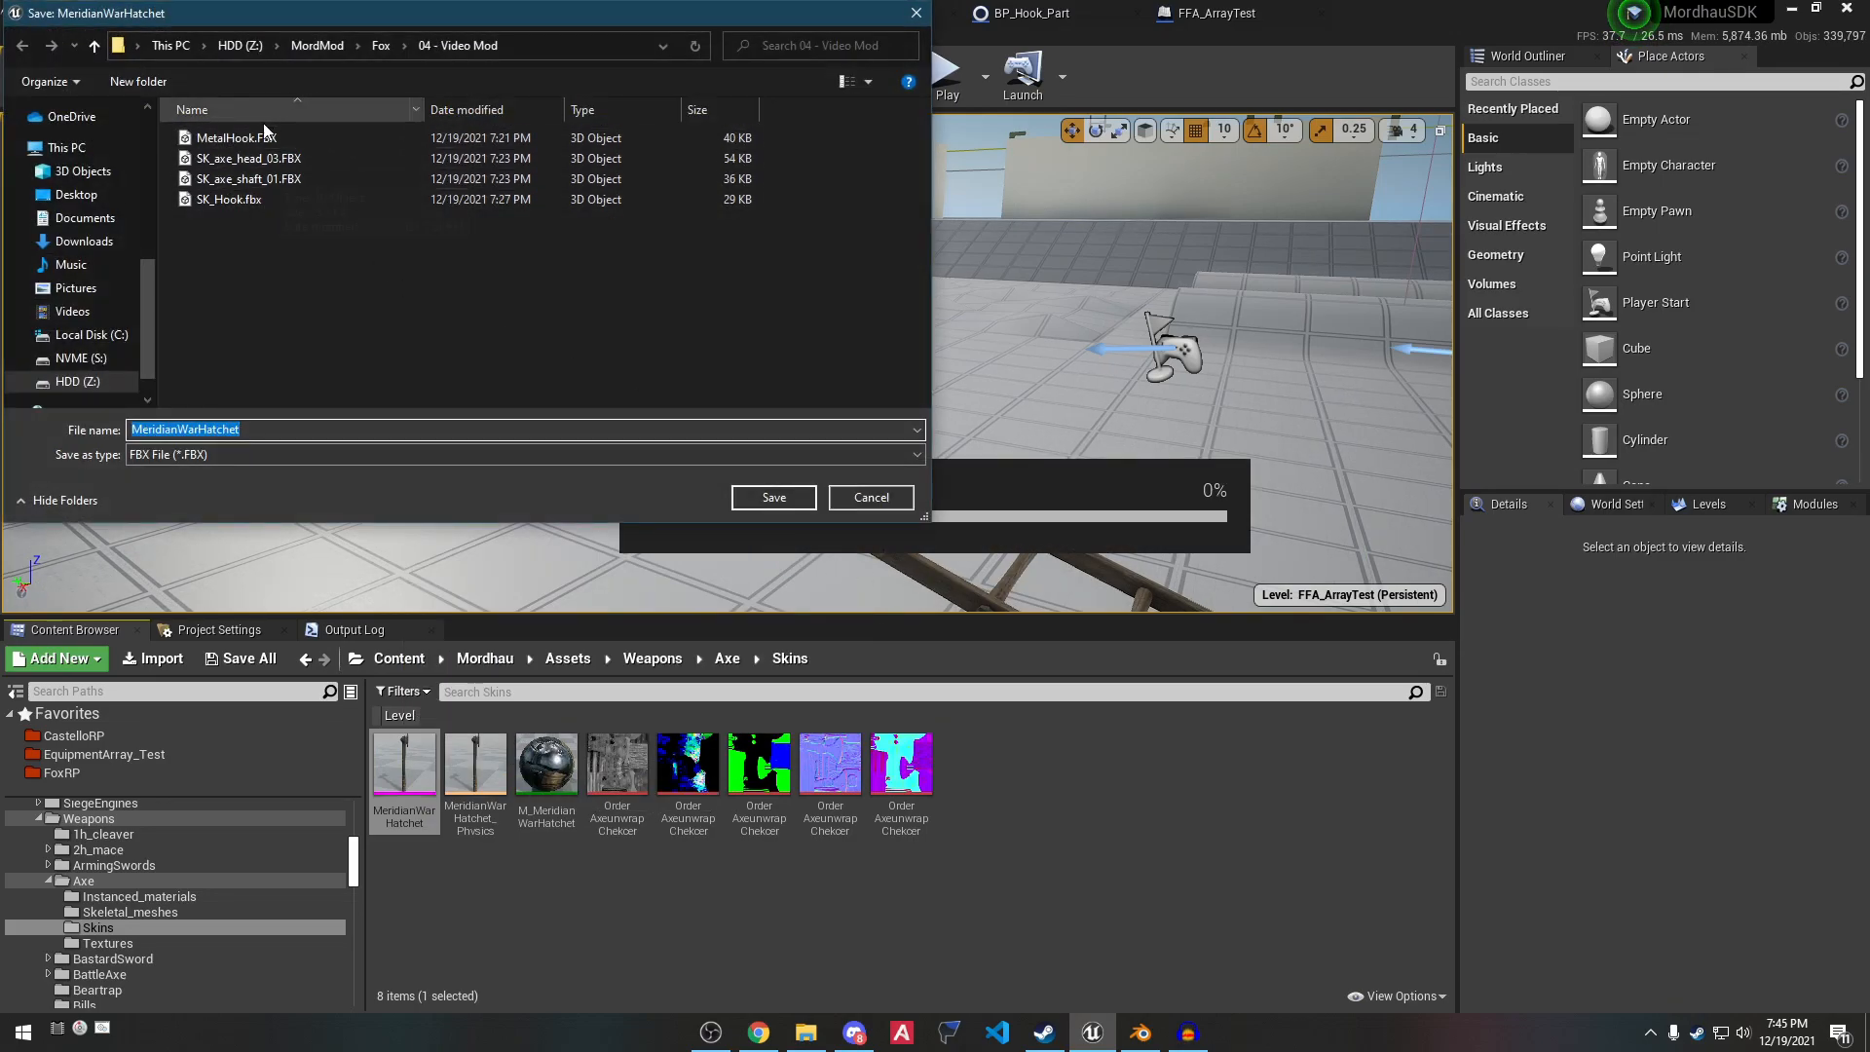
click(773, 496)
drag(872, 292, 832, 267)
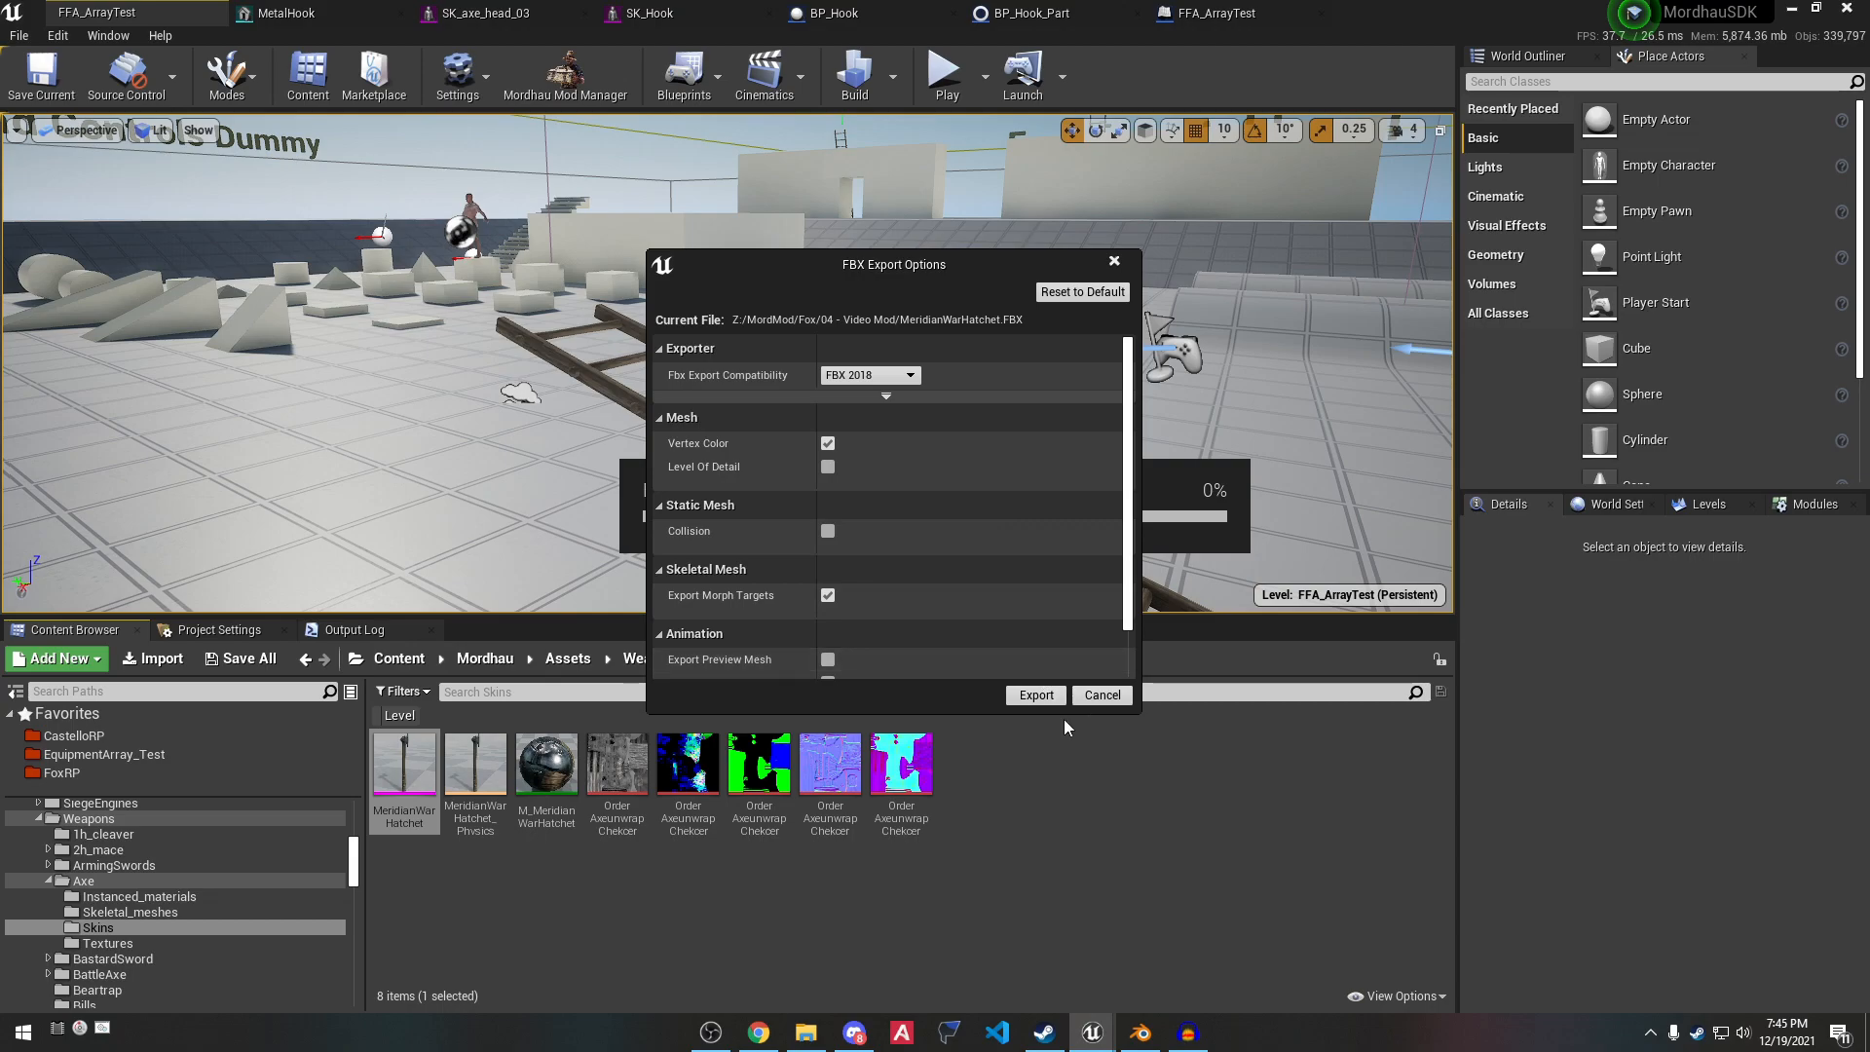
click(1040, 696)
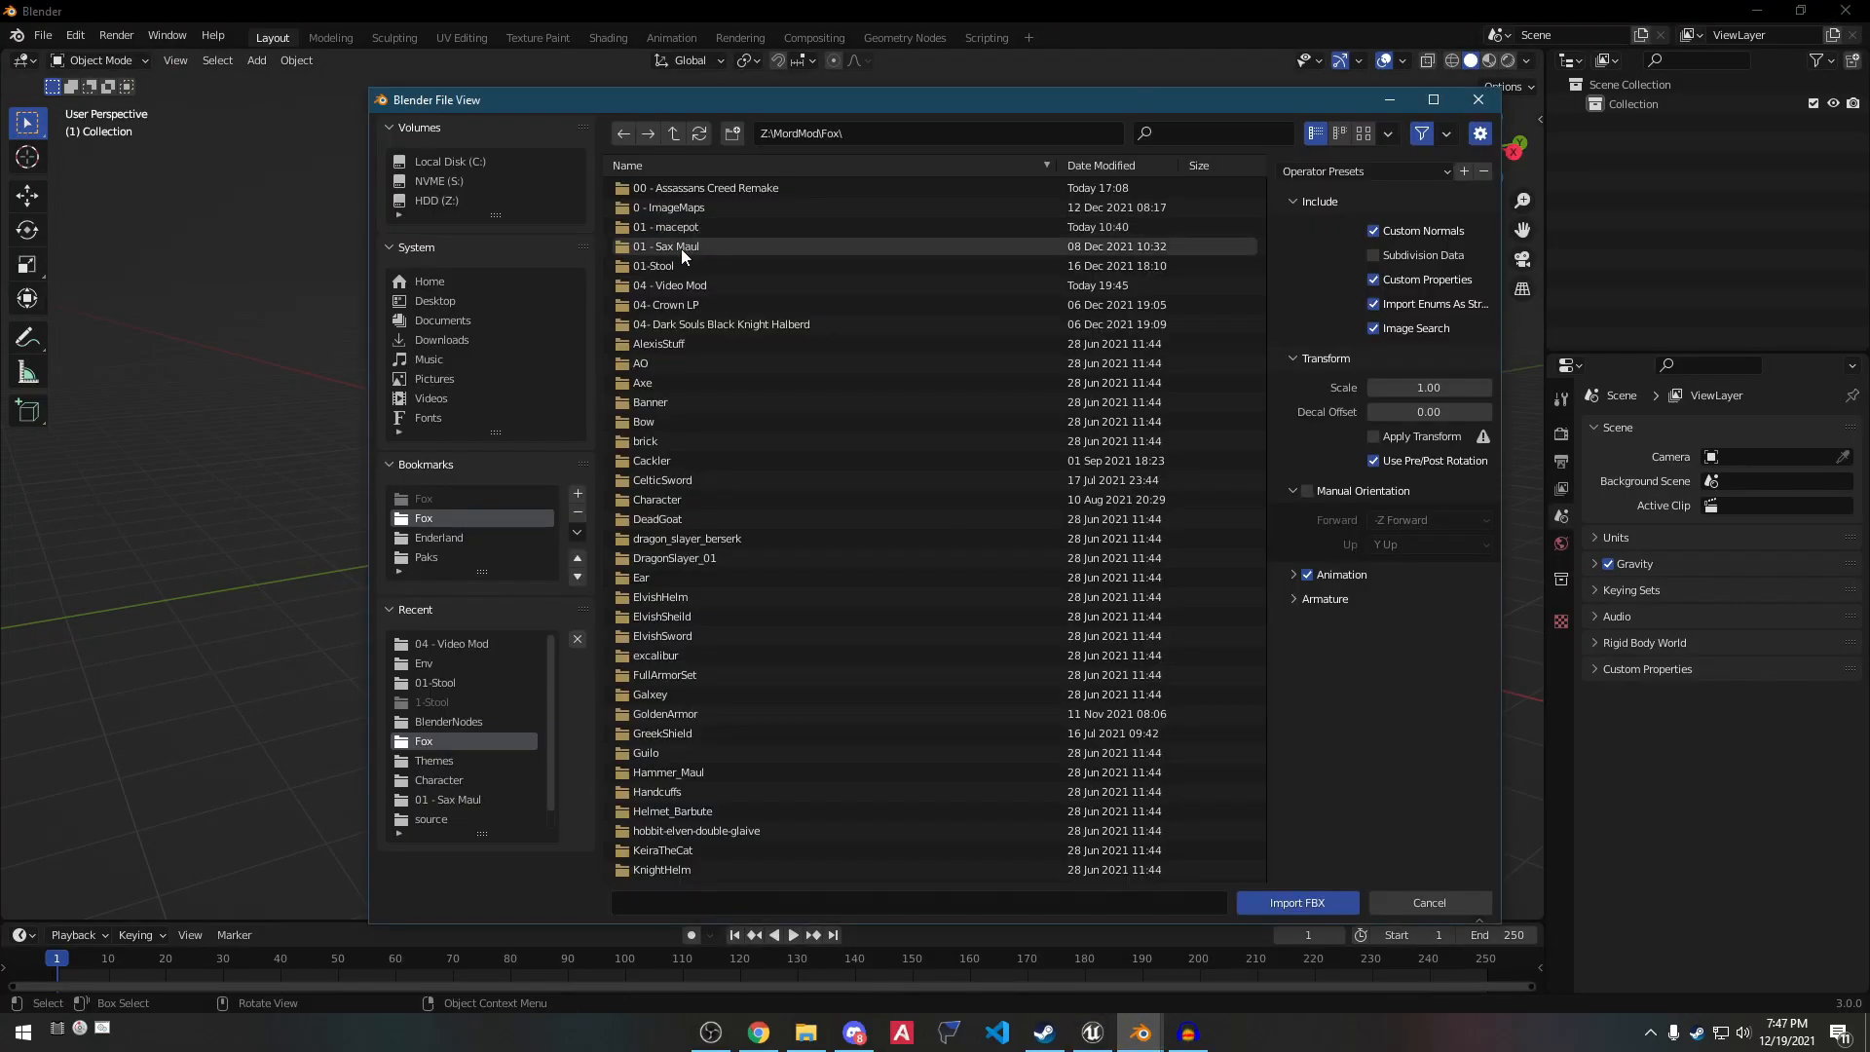
Switch to Blender and import MeridianWarHatchet.FBX and MetalHook.FBX from the 04 - Video Mod folder.
double_click(685, 283)
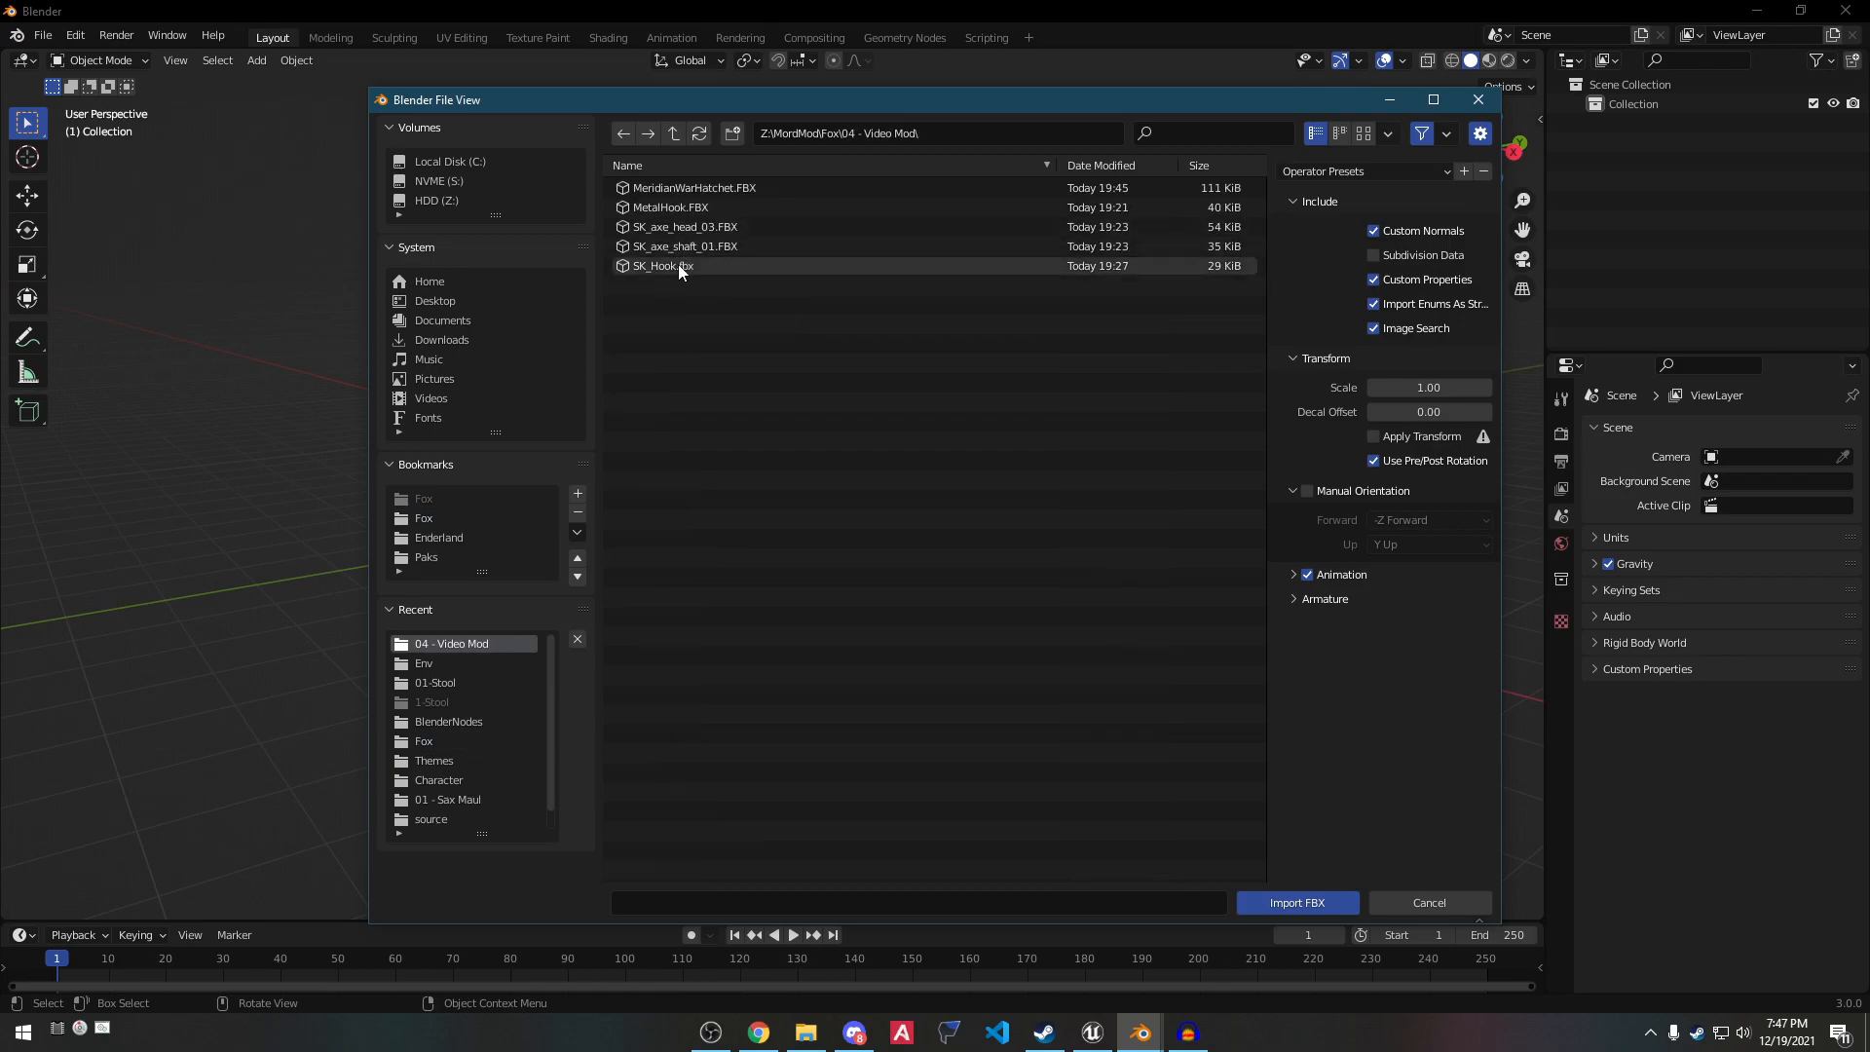
click(678, 265)
click(680, 207)
shift+click(688, 188)
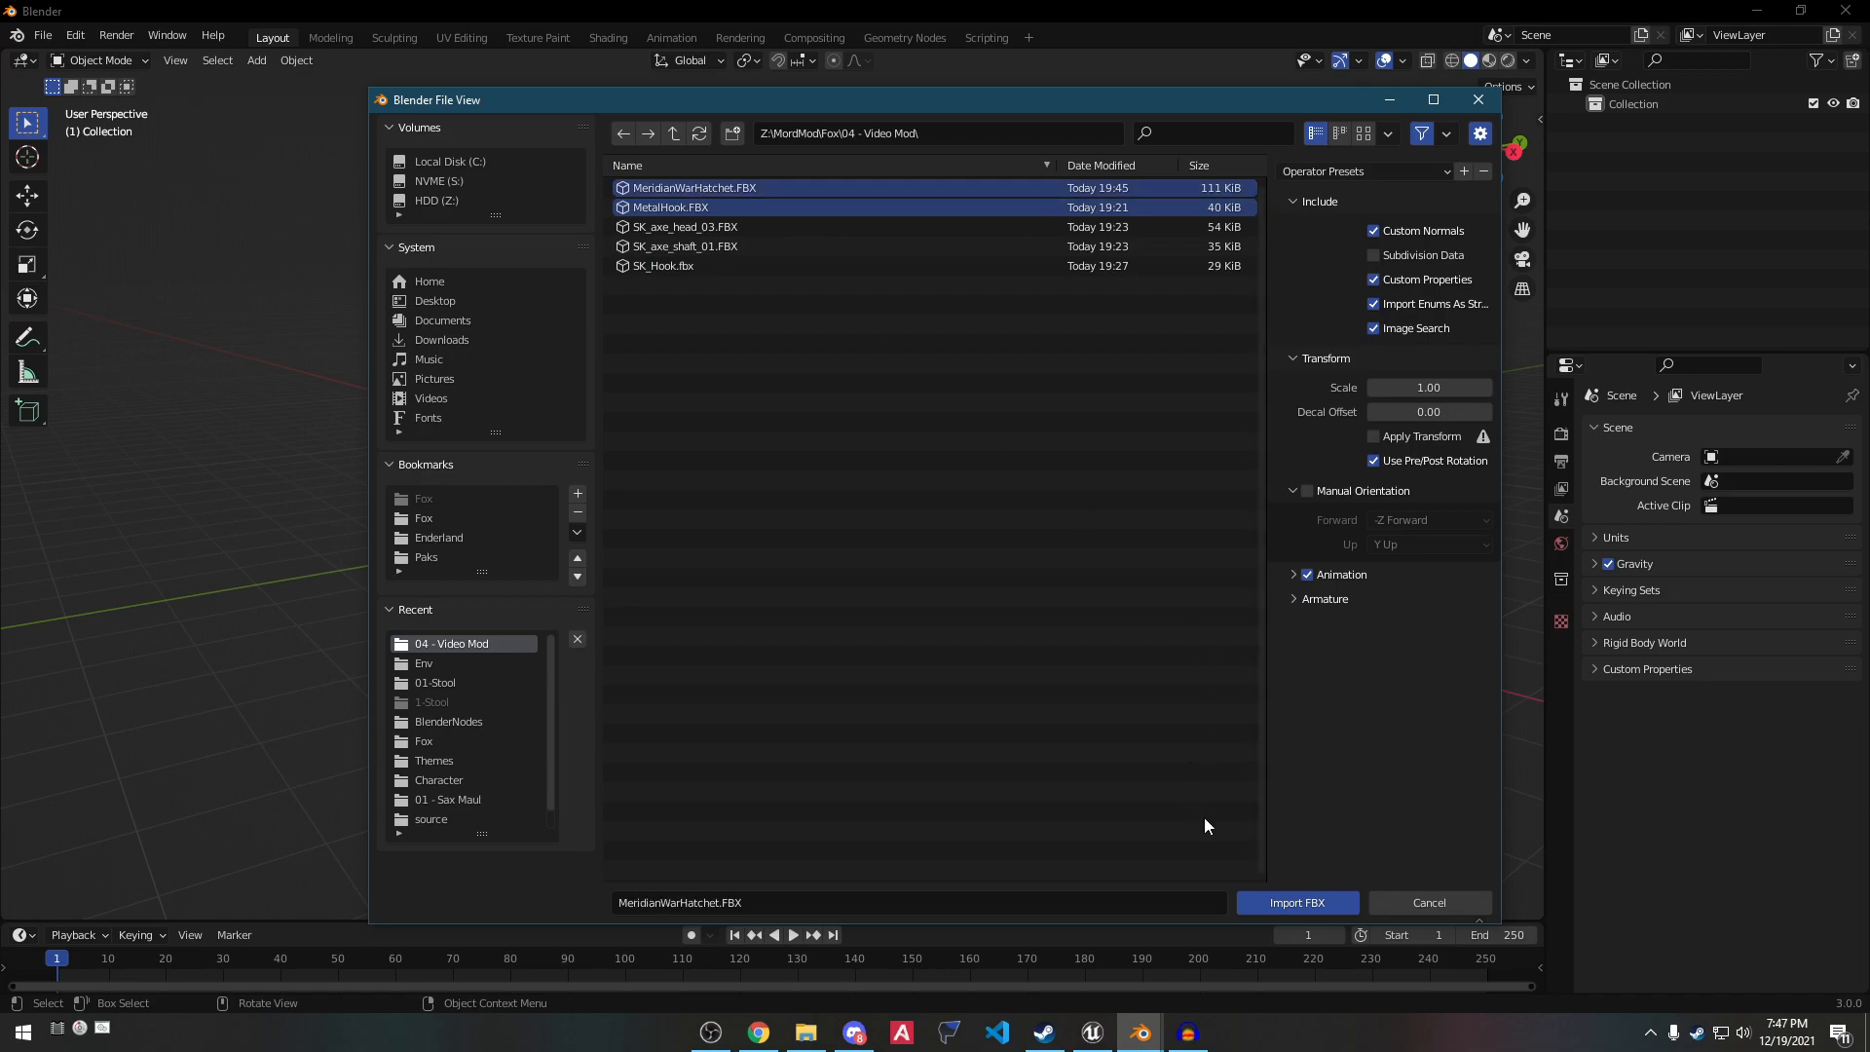
click(1285, 903)
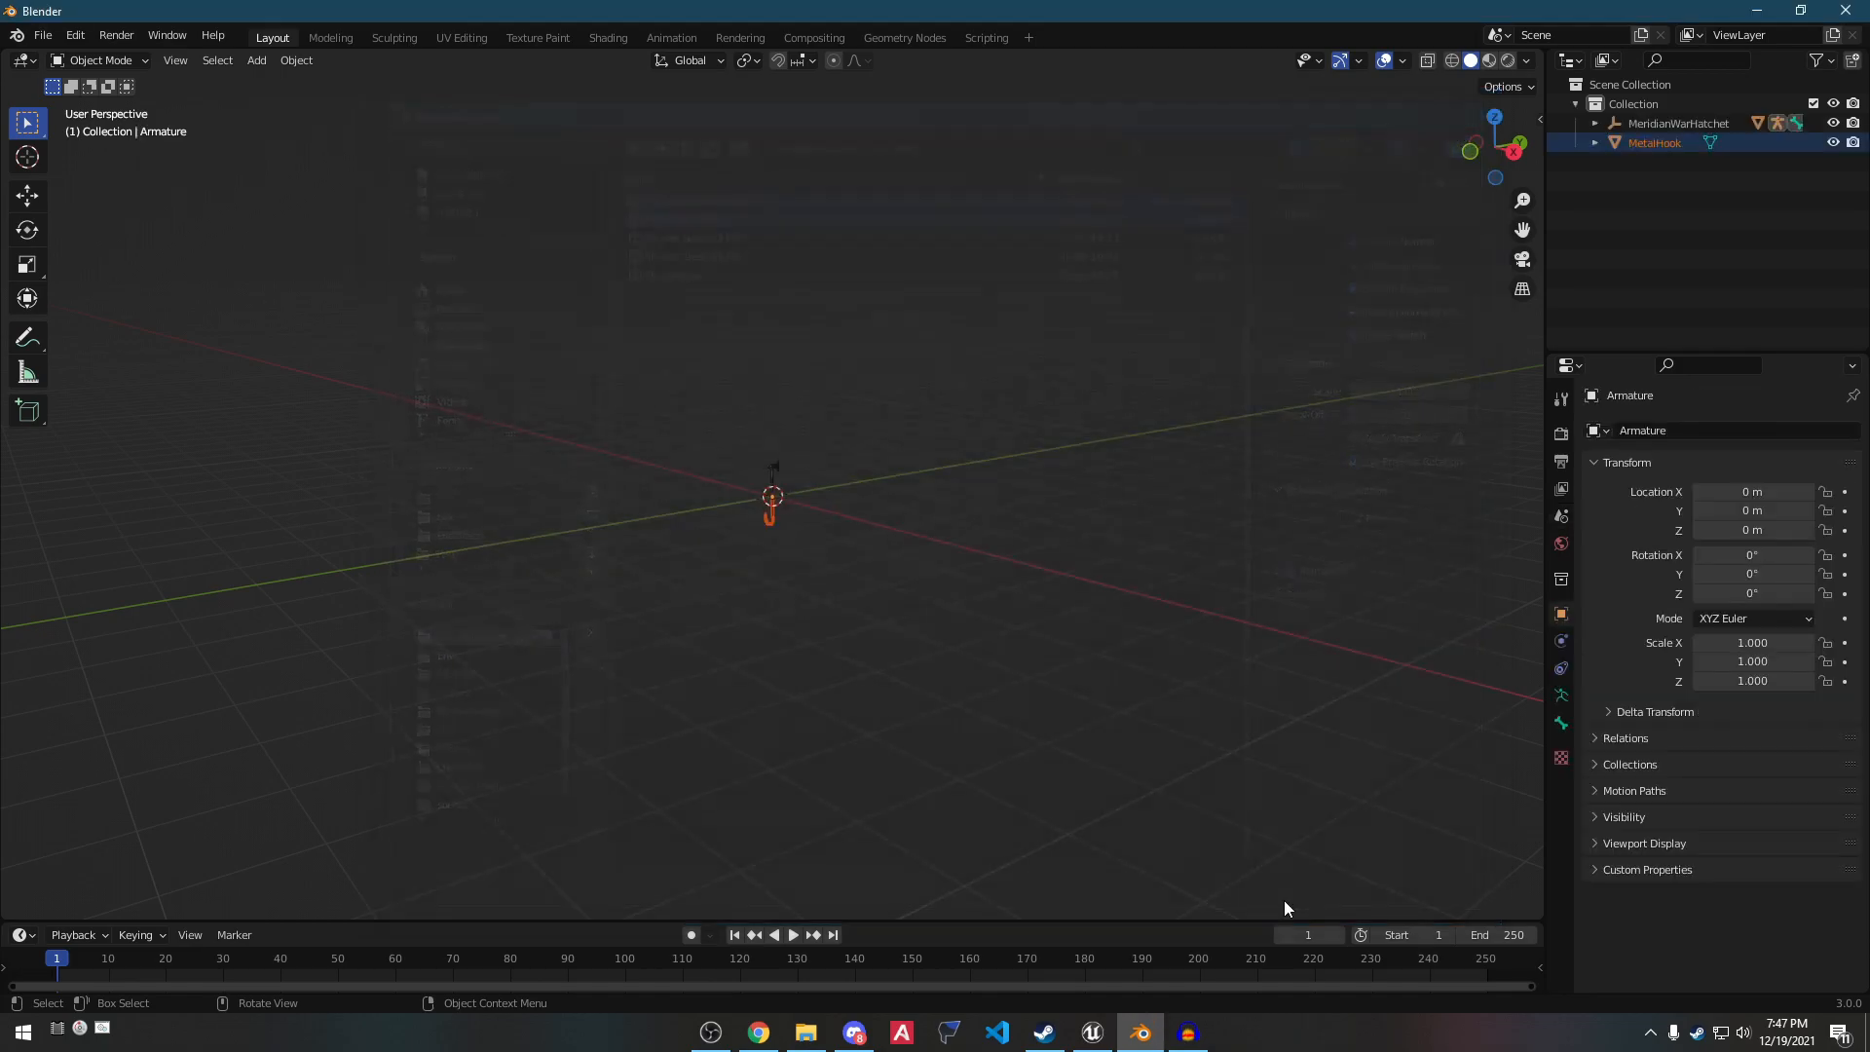
mouse_move(838, 557)
middle_down()
mouse_move(906, 558)
mouse_move(755, 598)
mouse_move(649, 558)
mouse_move(744, 553)
mouse_move(733, 633)
mouse_move(756, 549)
mouse_move(750, 594)
mouse_move(740, 552)
middle_up()
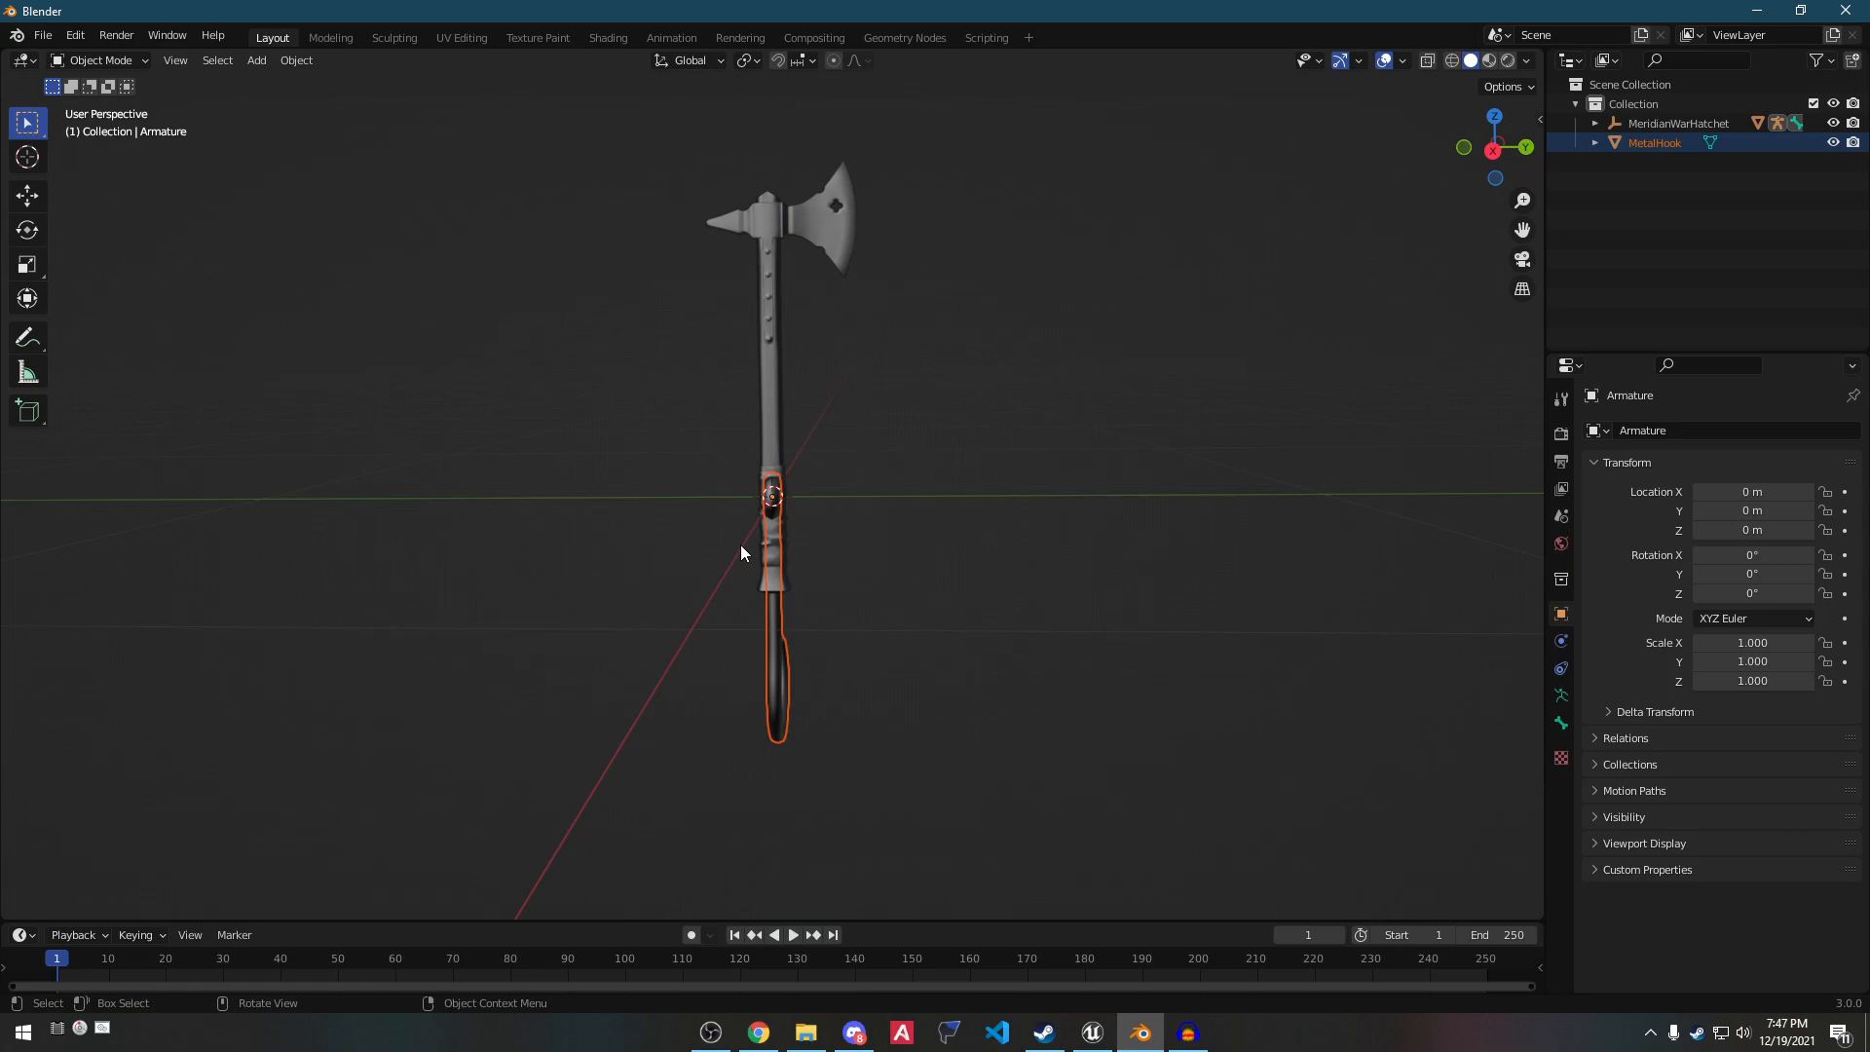
key(alt+Tab)
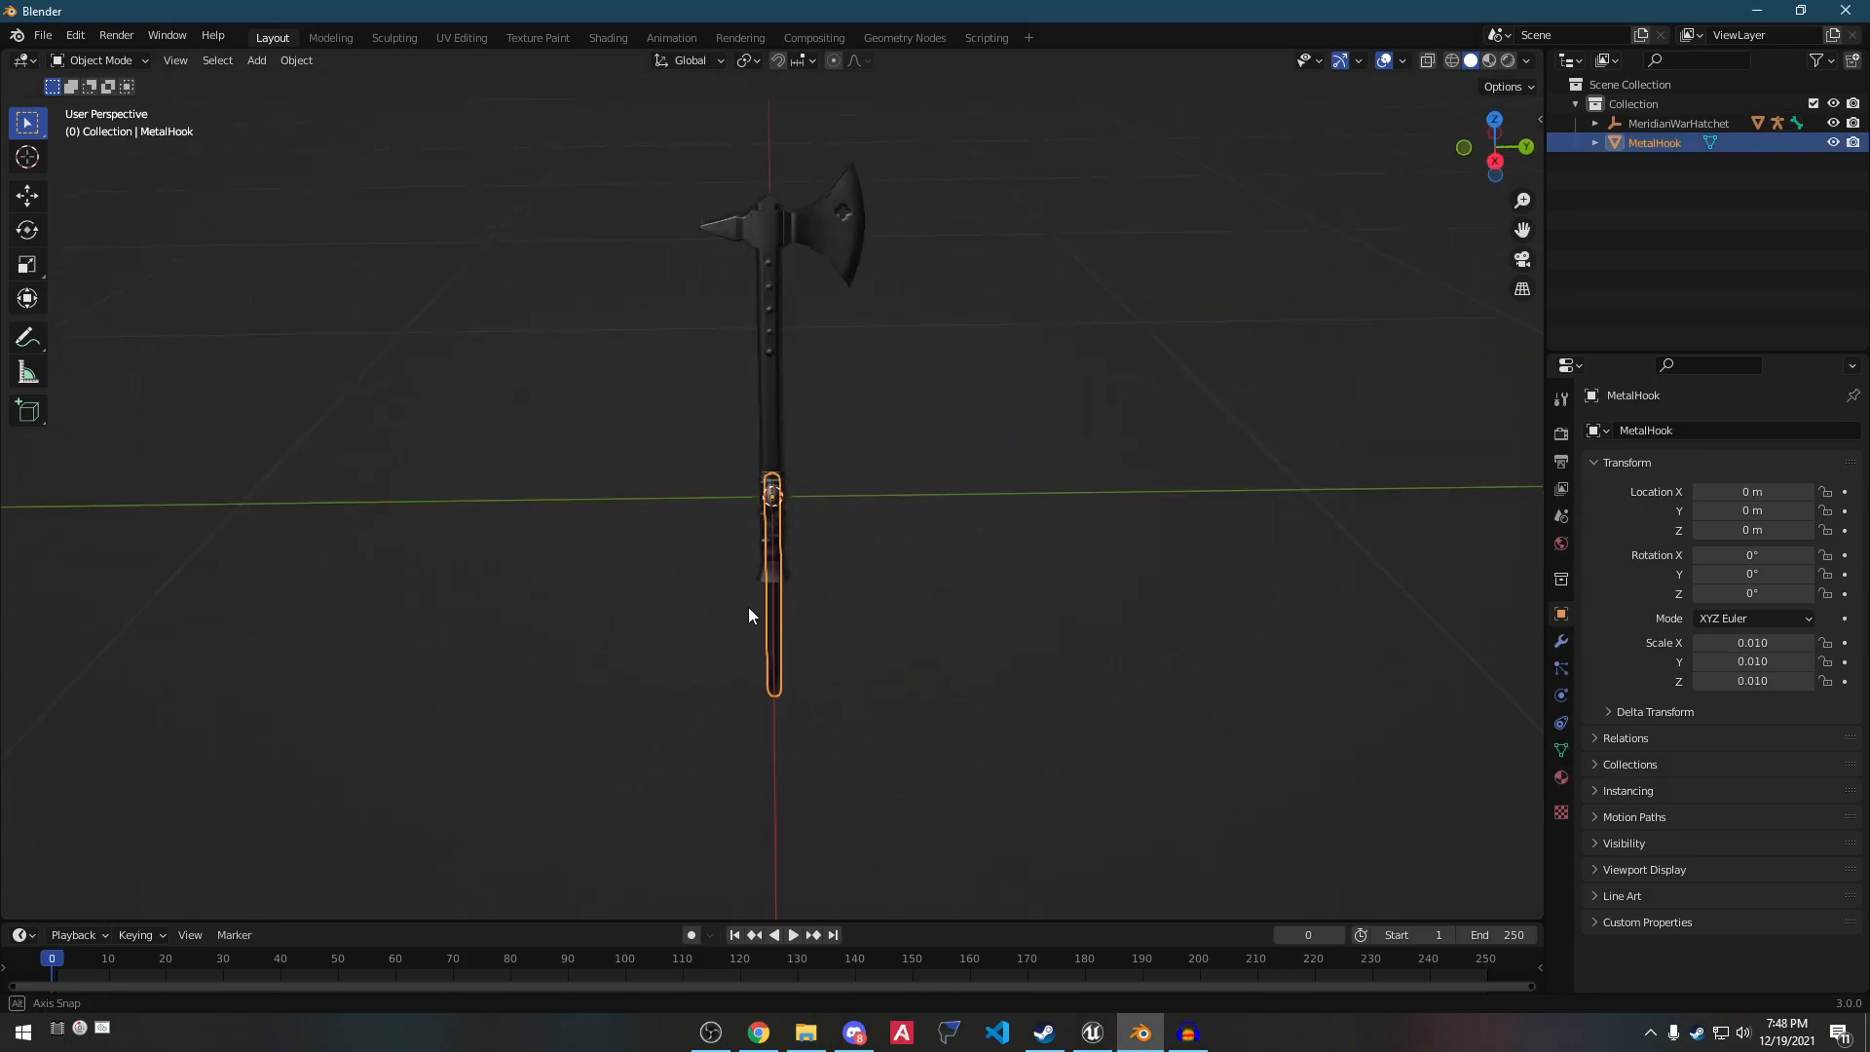
Rotate the MetalHook by -180° about the X axis so that its curved end points upward.
middle_drag(748, 605, 903, 388)
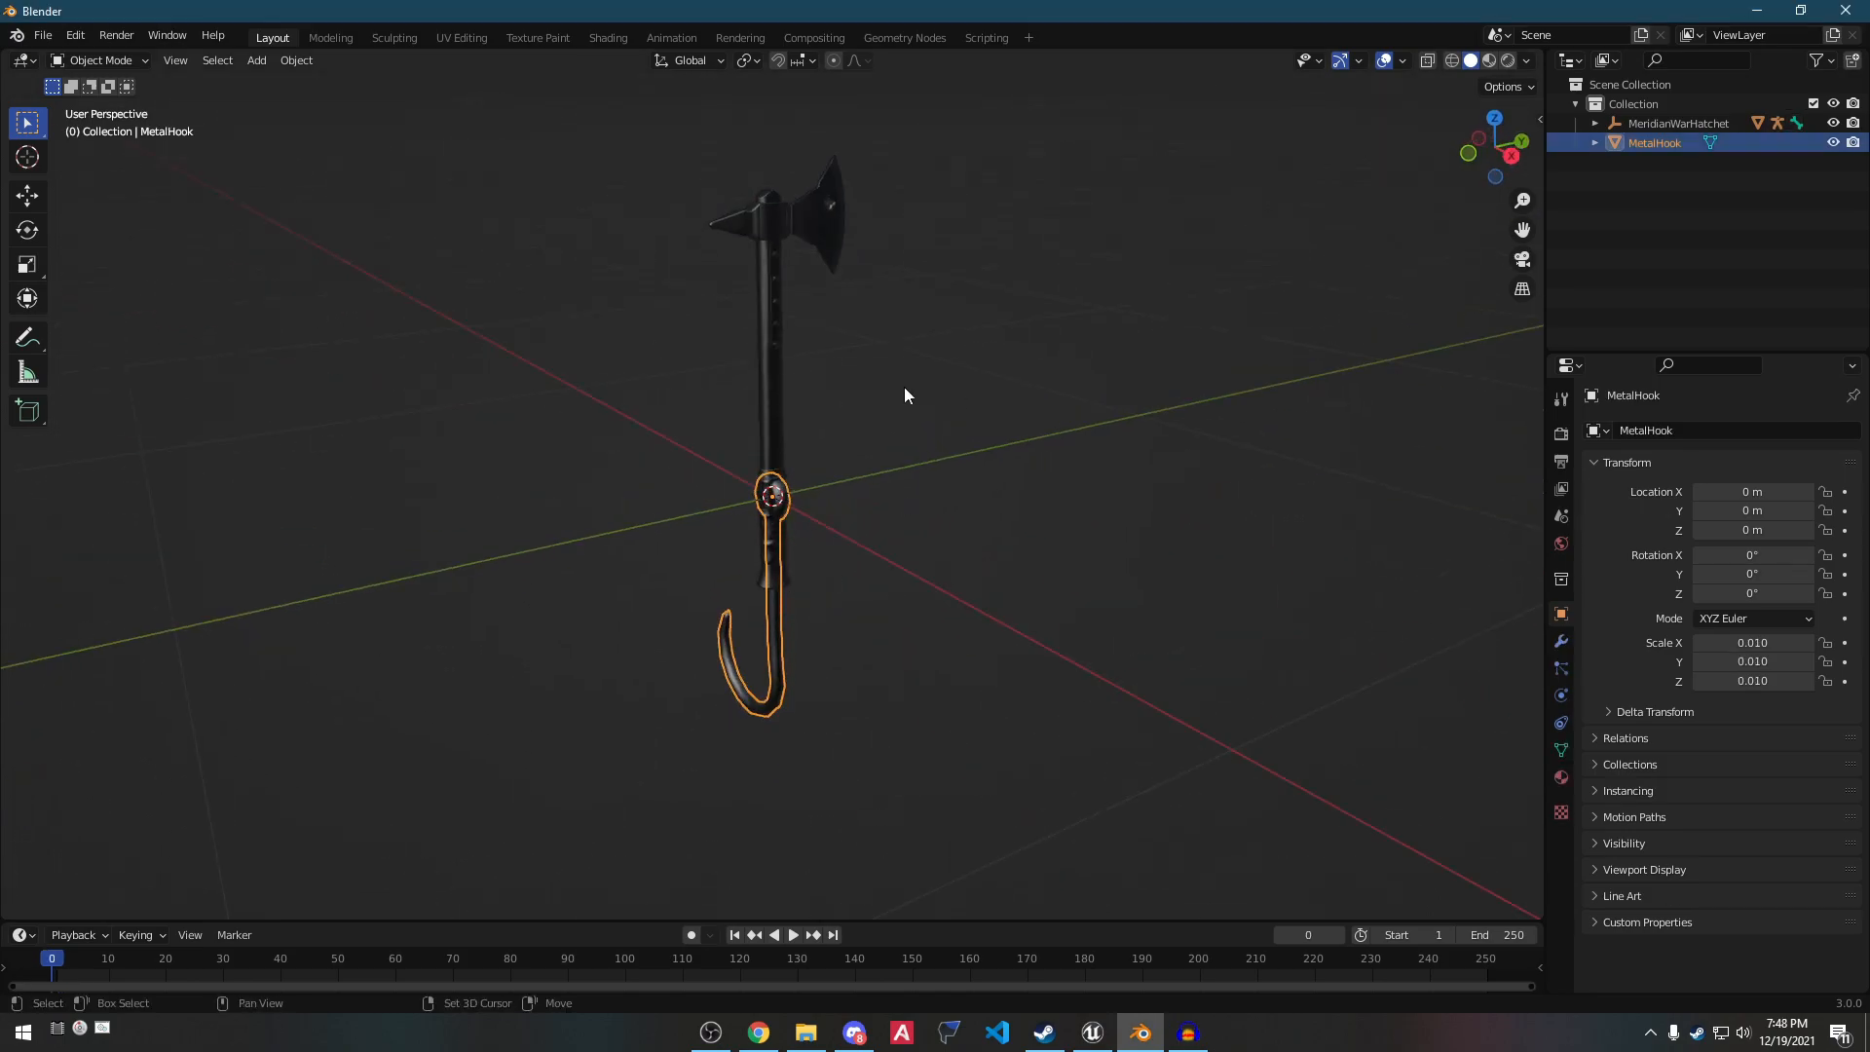
key(shift+space)
click(827, 436)
key(shift+space)
click(774, 526)
drag(735, 441, 882, 667)
click(98, 903)
click(283, 832)
text(-180)
key(Return)
Rotate the MetalHook by -90° about the global Z axis to align it with the axe blade.
drag(765, 524, 400, 429)
click(263, 834)
text(-90)
key(Return)
Scale the MetalHook up uniformly by a factor of about 1.26.
middle_drag(1030, 432, 933, 399)
key(s)
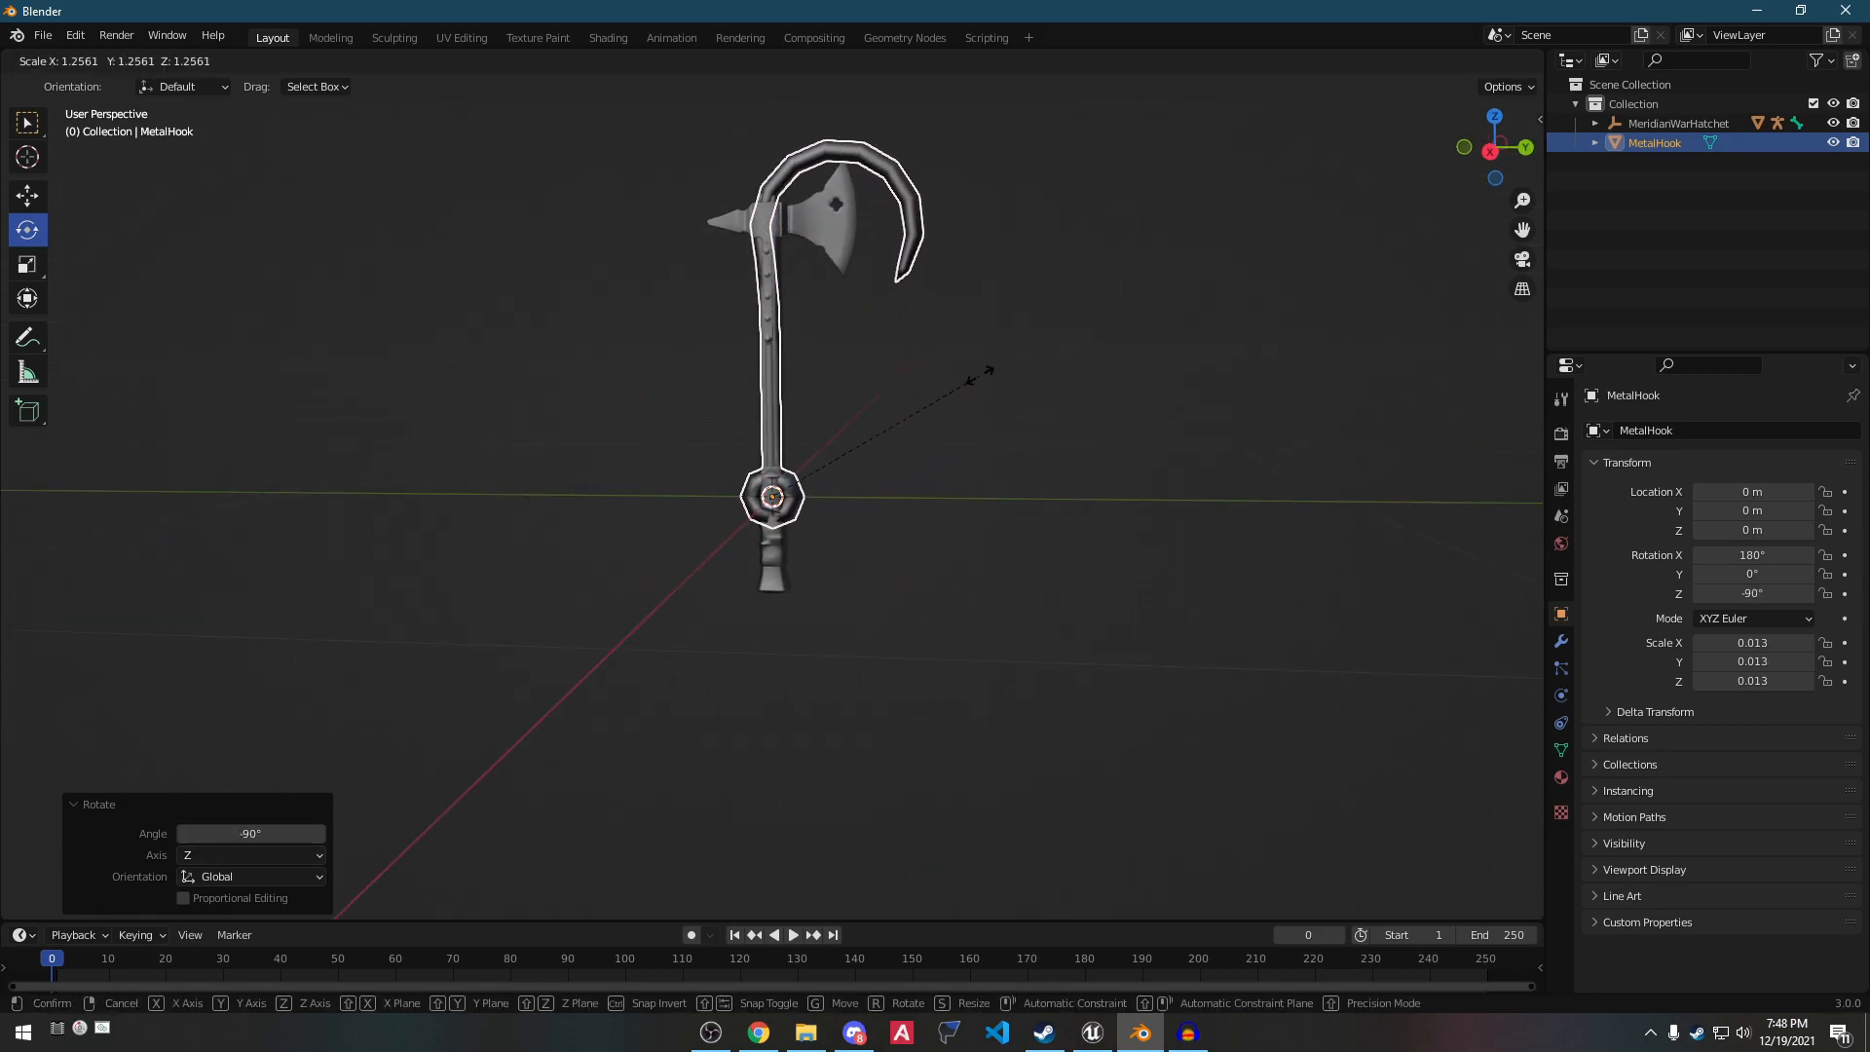
click(981, 370)
Move the MetalHook down about 0.093 m along Z and apply all of its transforms.
key(shift+space)
click(839, 472)
drag(778, 433, 780, 477)
middle_drag(780, 478, 931, 504)
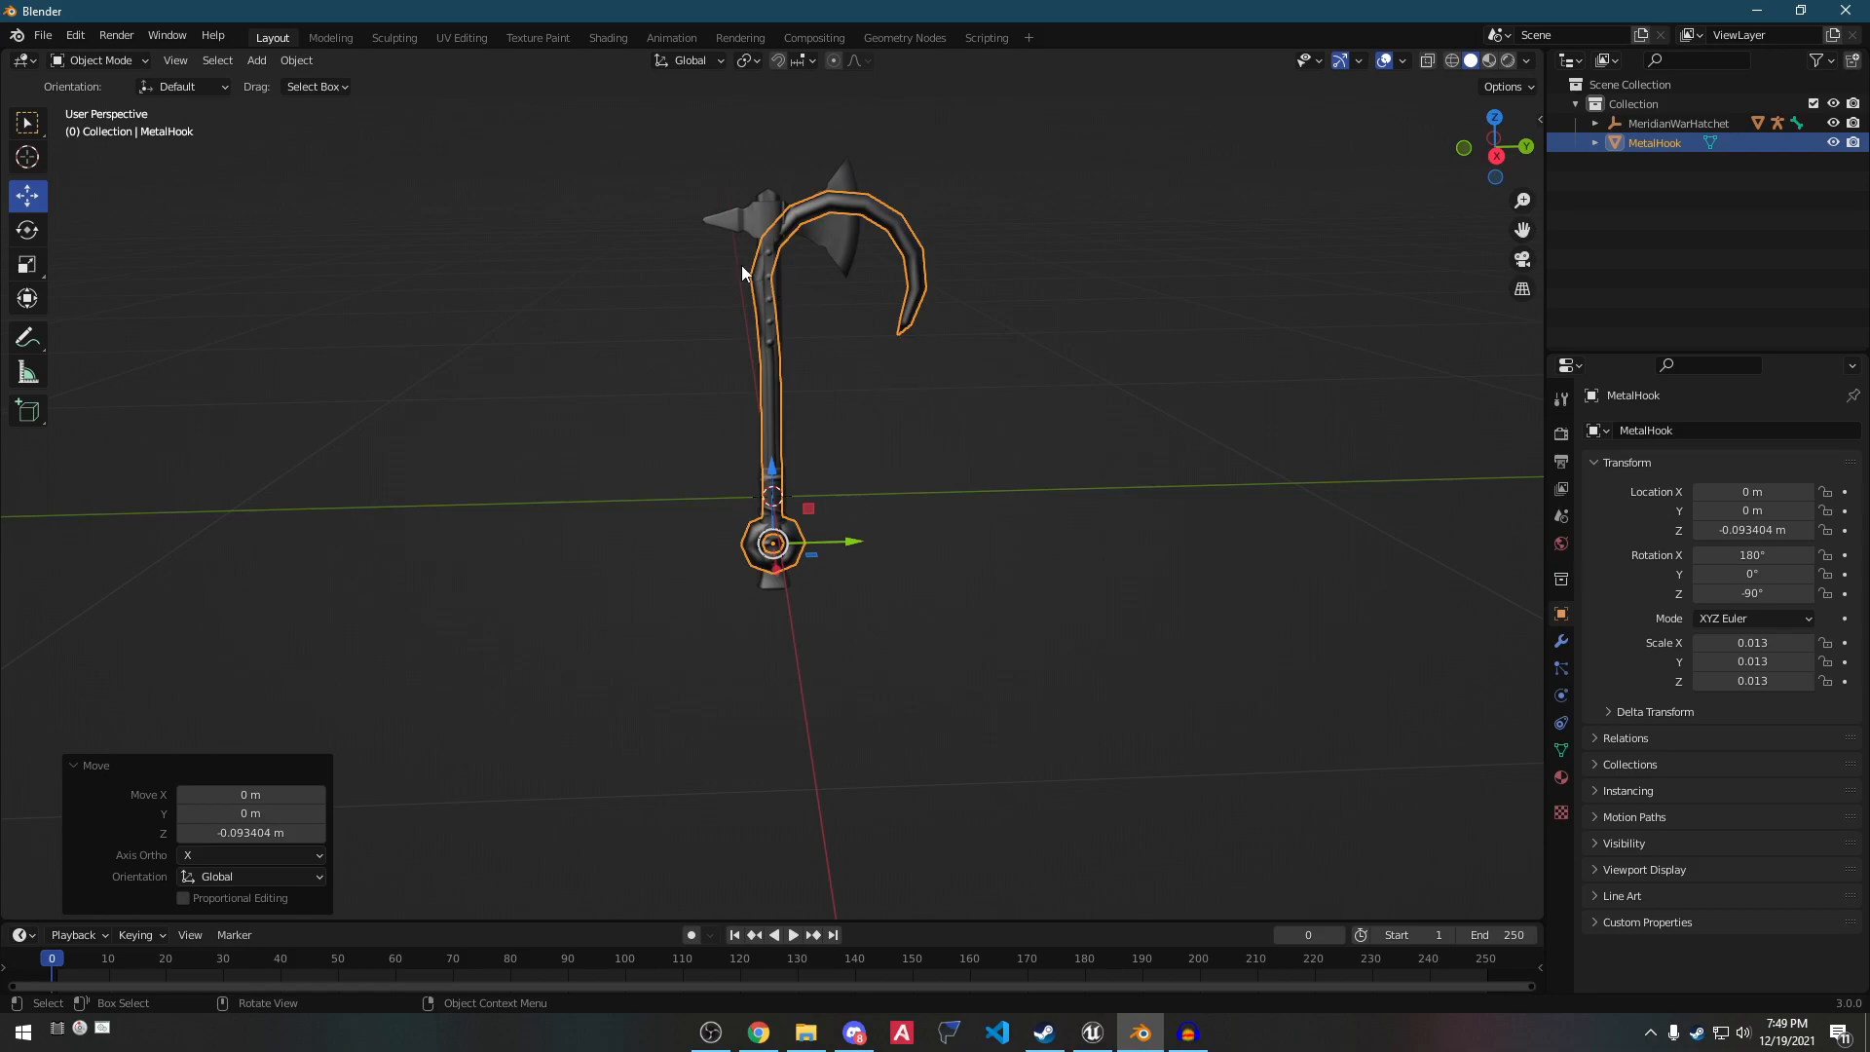
key(ctrl+a)
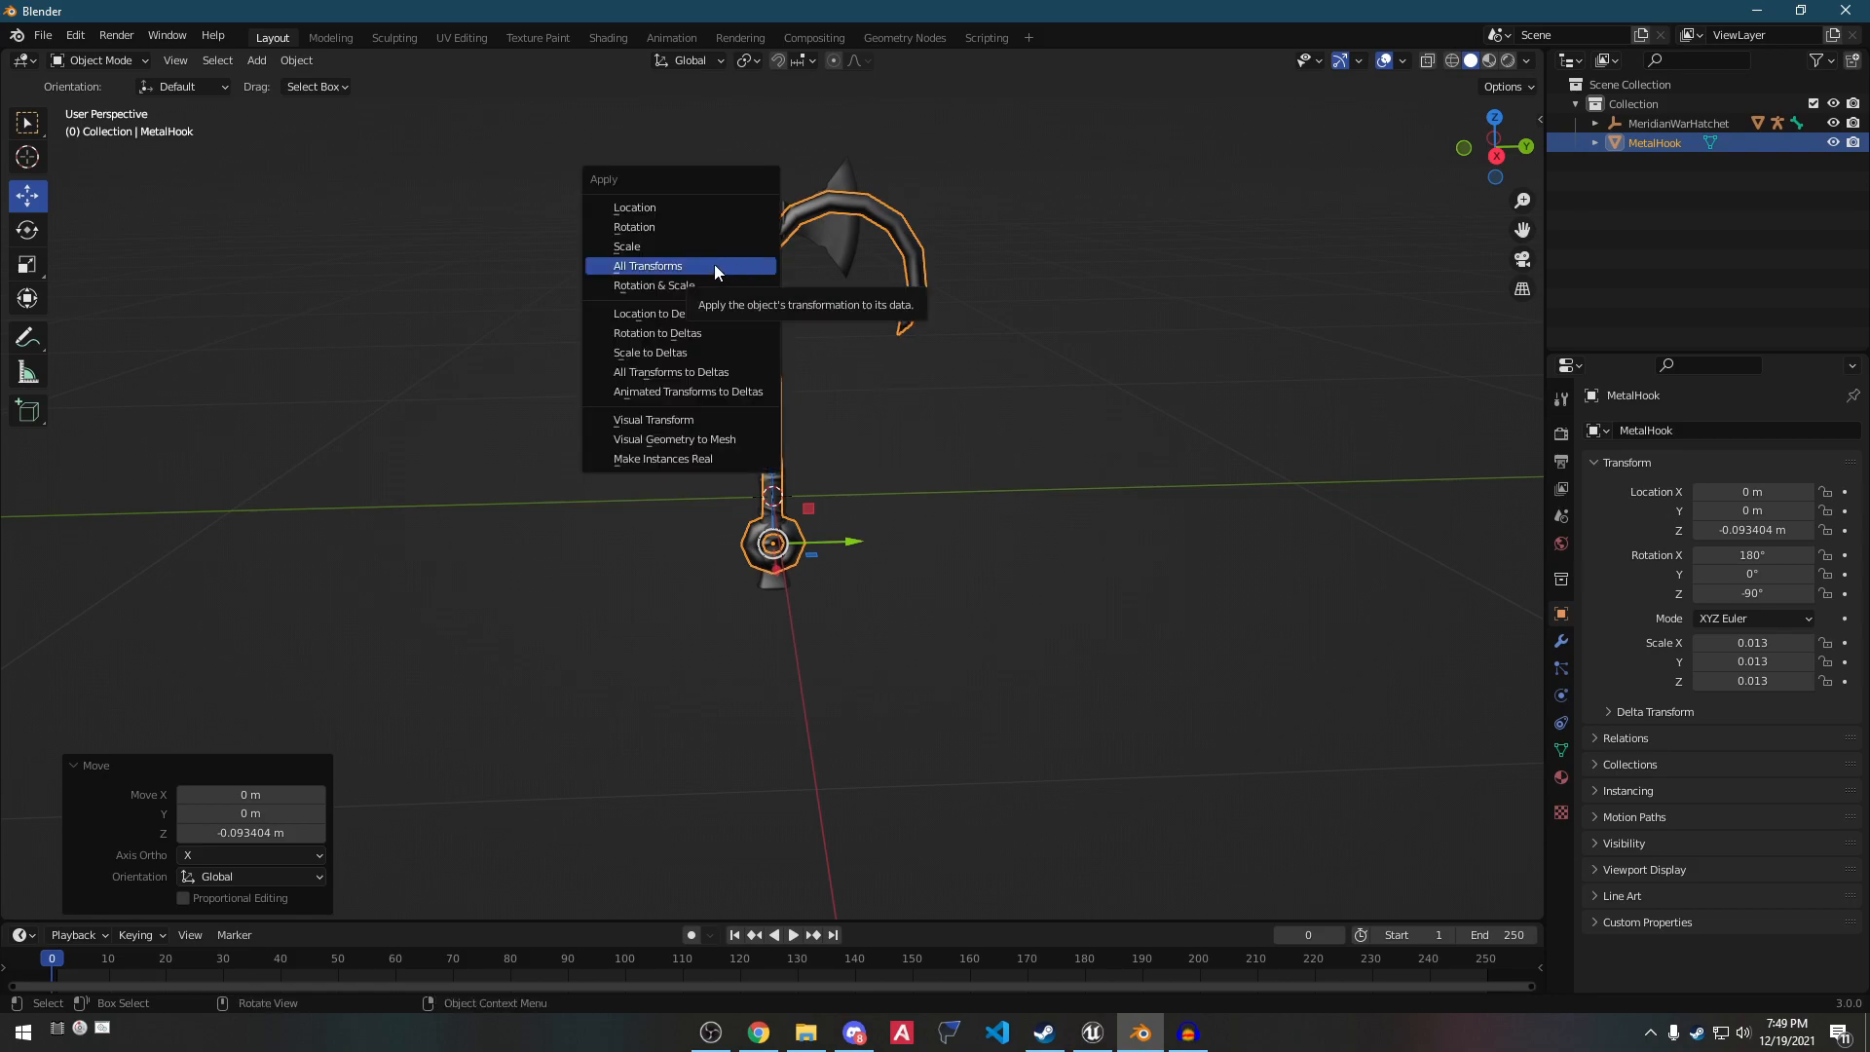
click(715, 265)
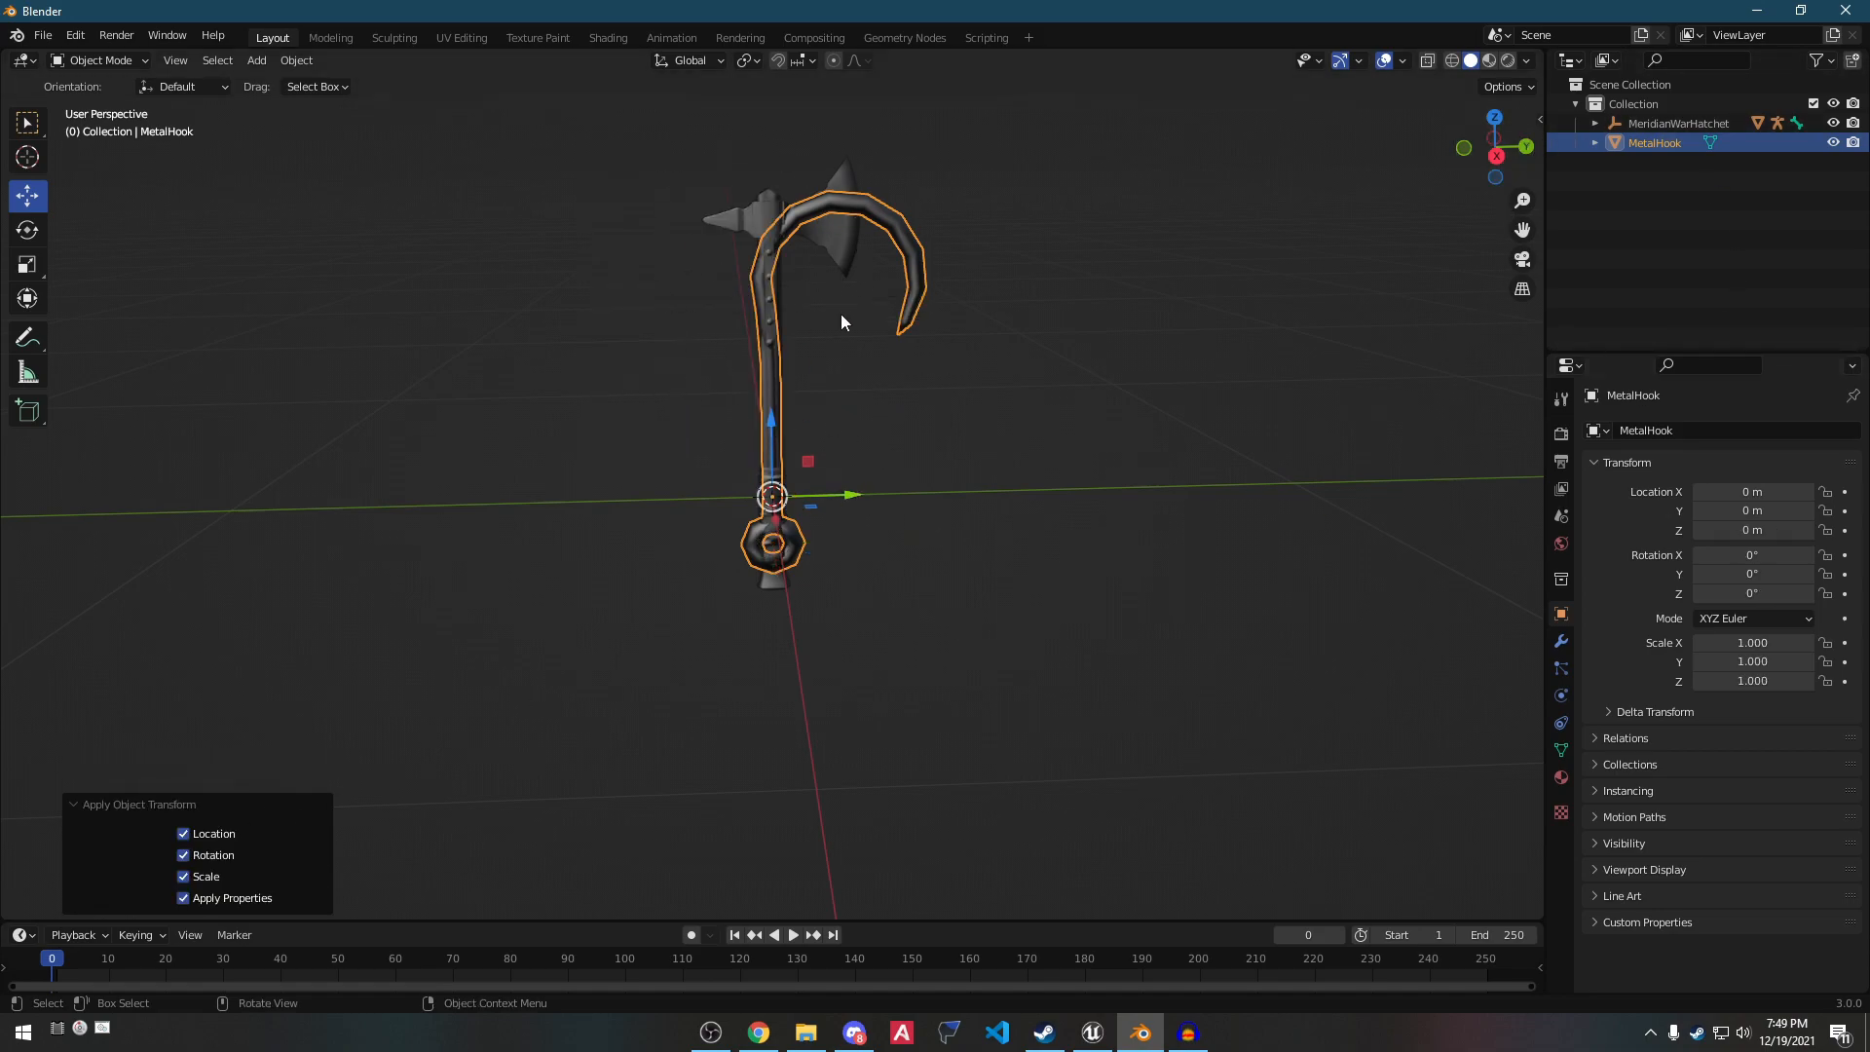
Delete the MeridianWarHatchet.001 mesh from the hatchet's armature.
click(1596, 143)
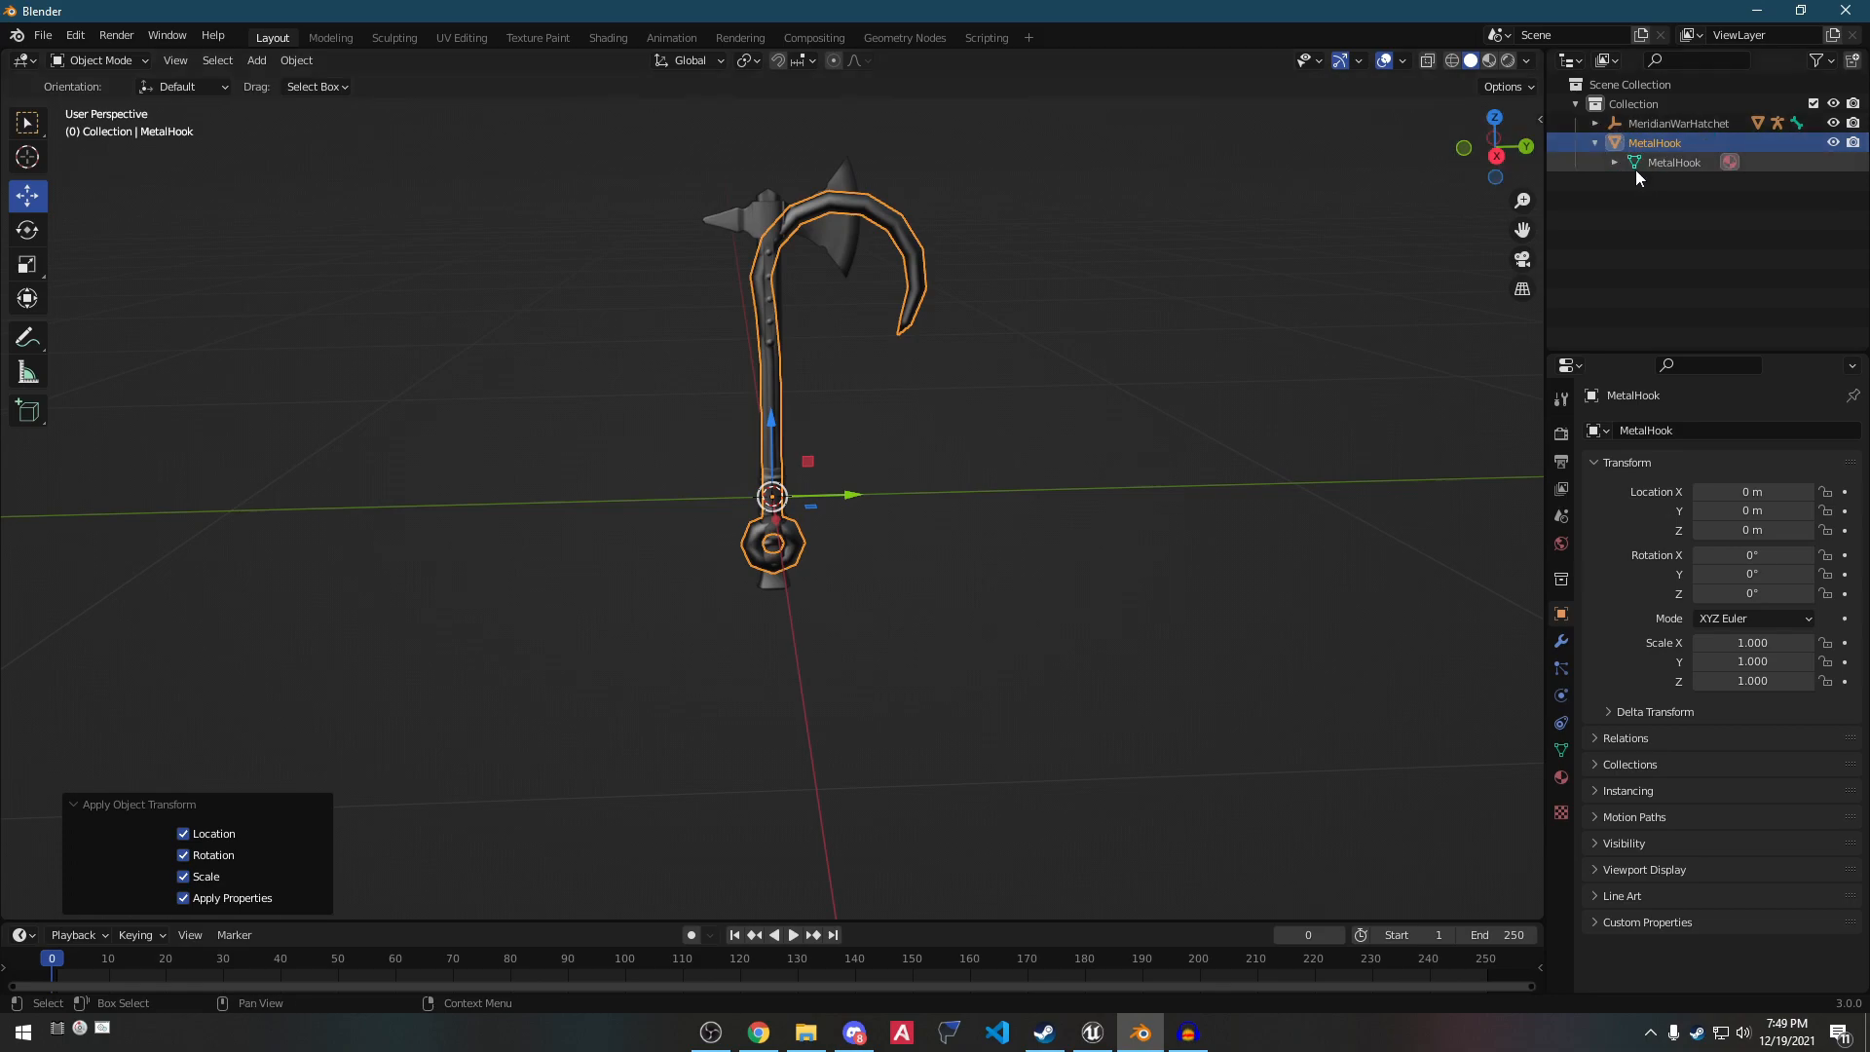
click(1593, 124)
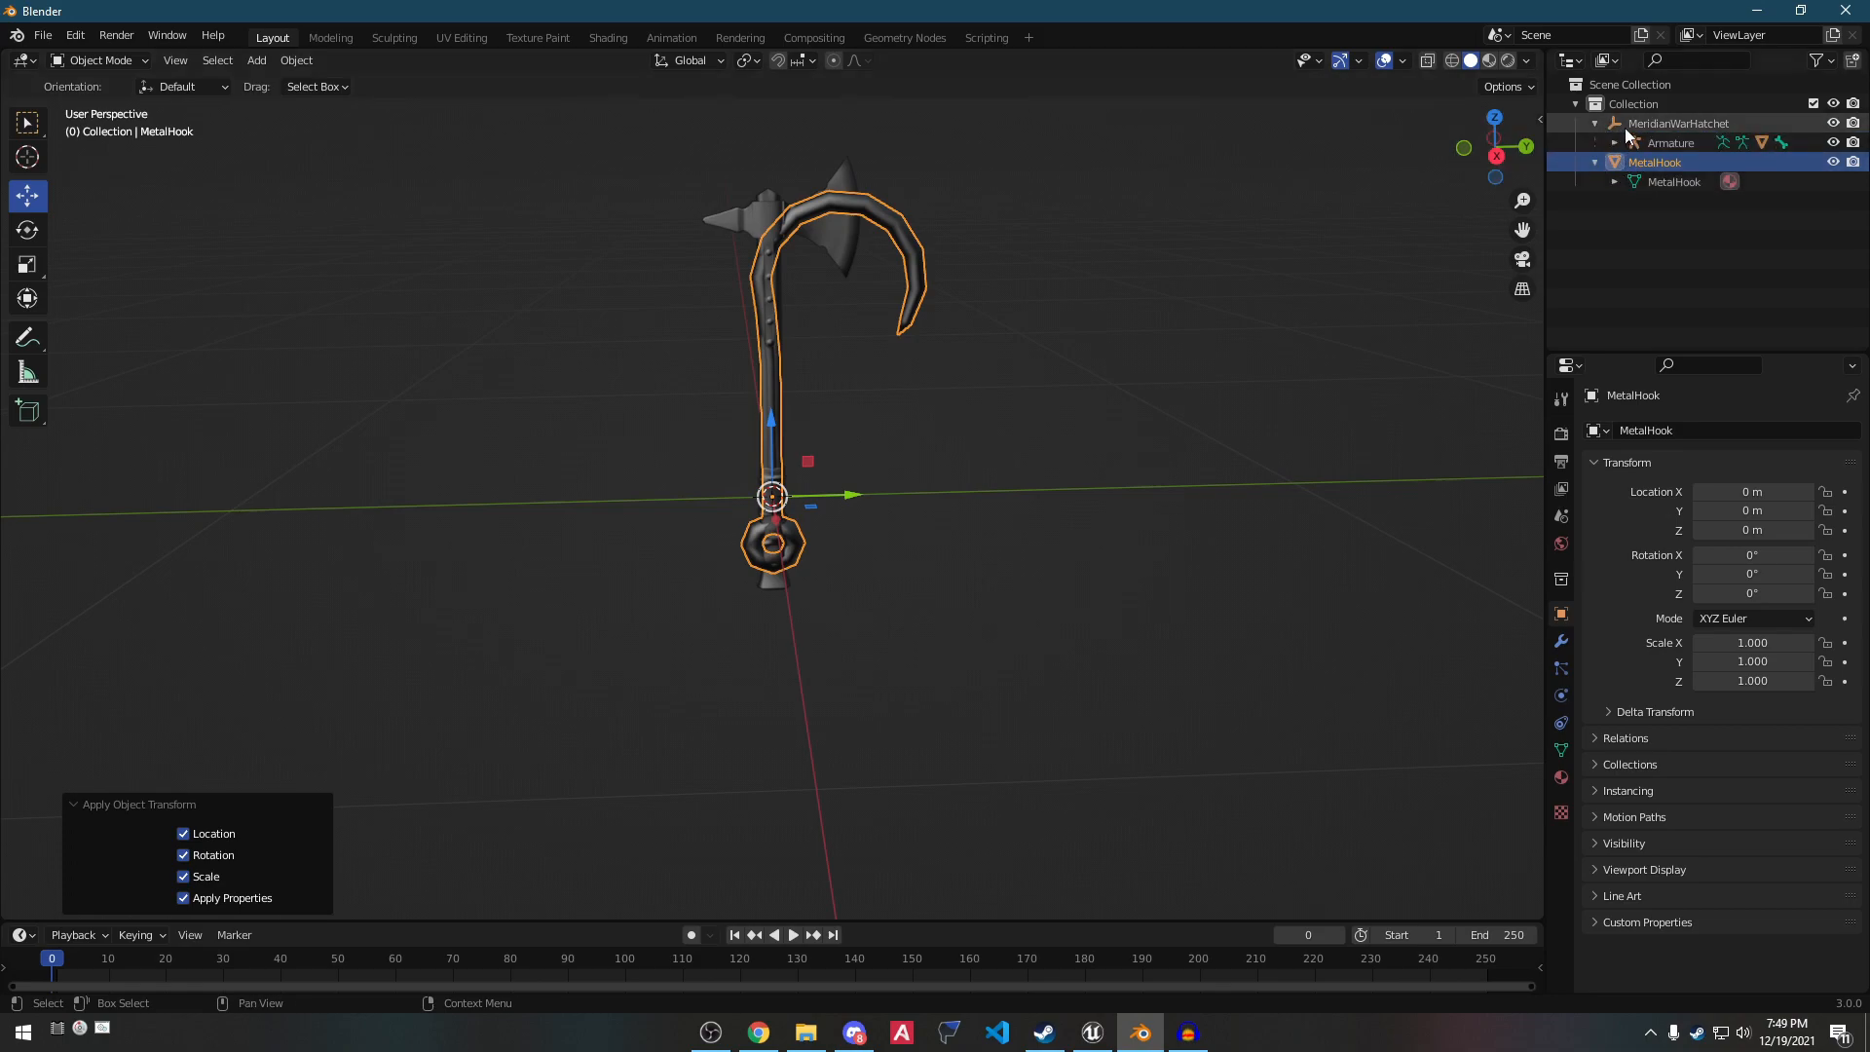
click(1616, 143)
click(1681, 201)
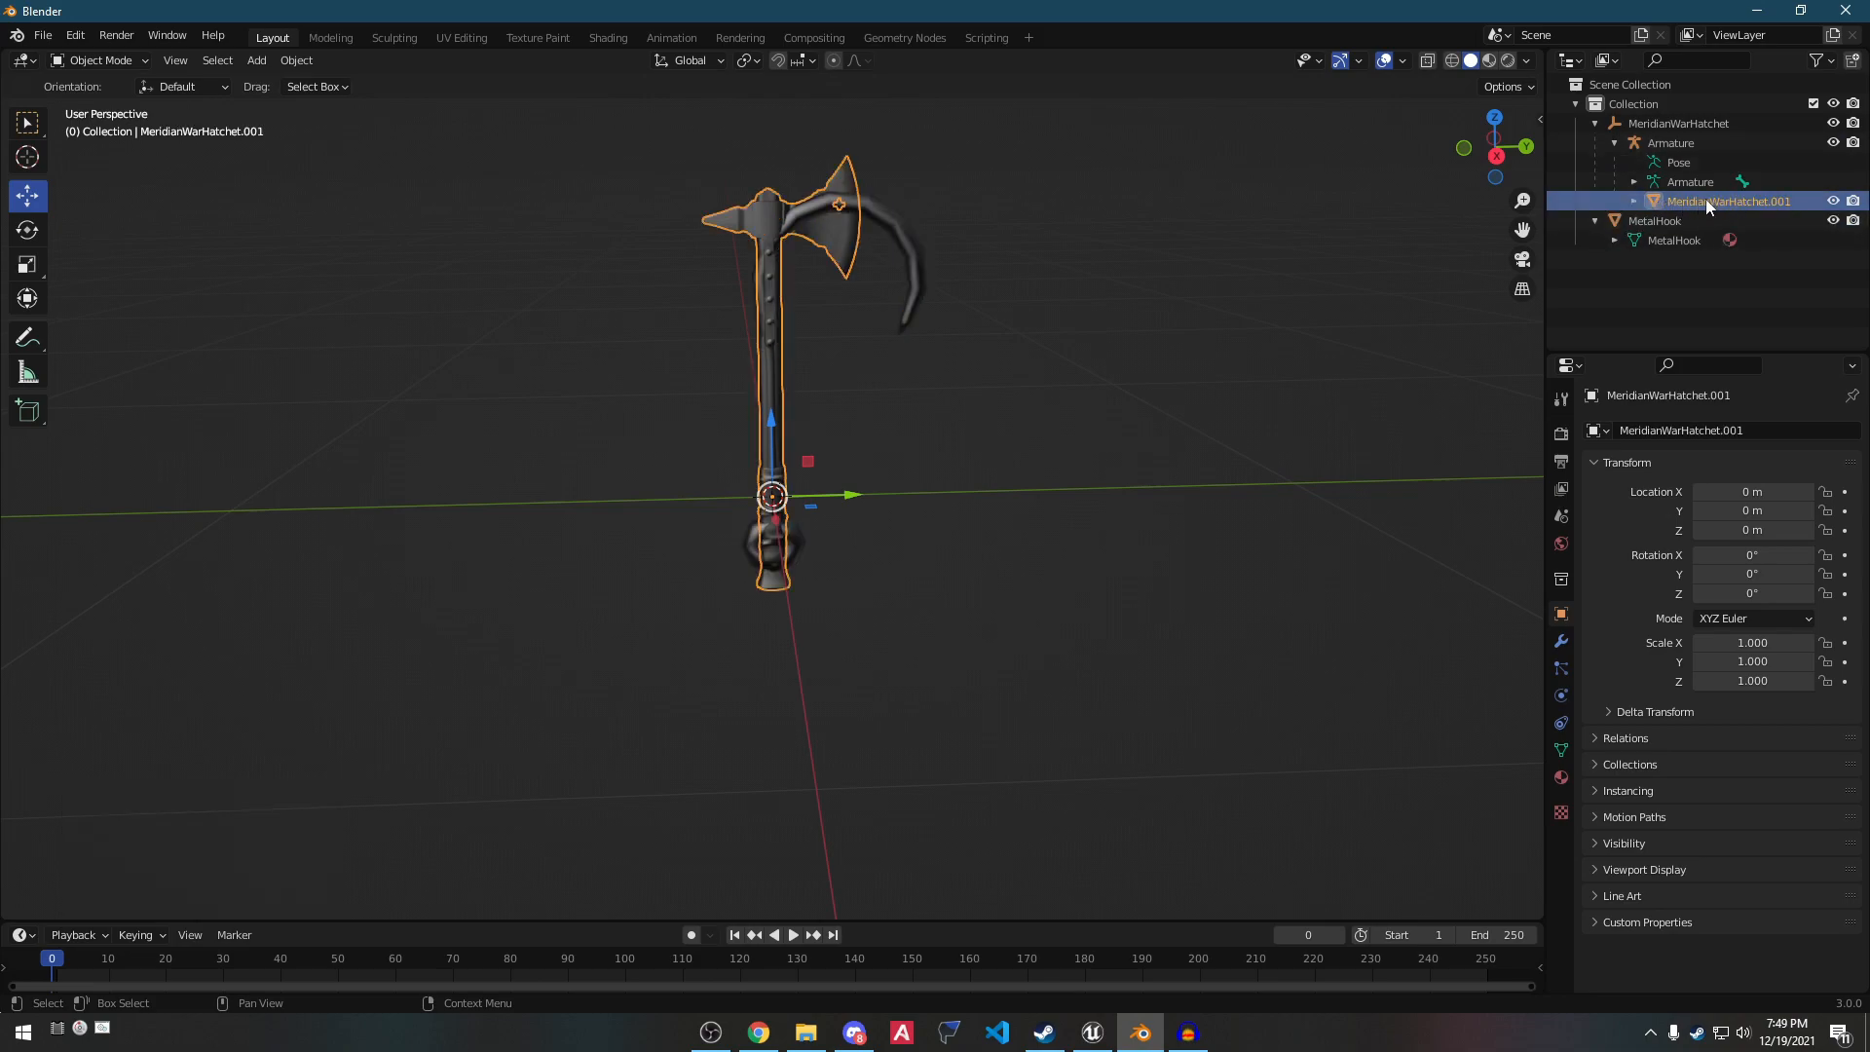
key(Delete)
Parent the hatchet's Armature to the MetalHook object.
click(1661, 144)
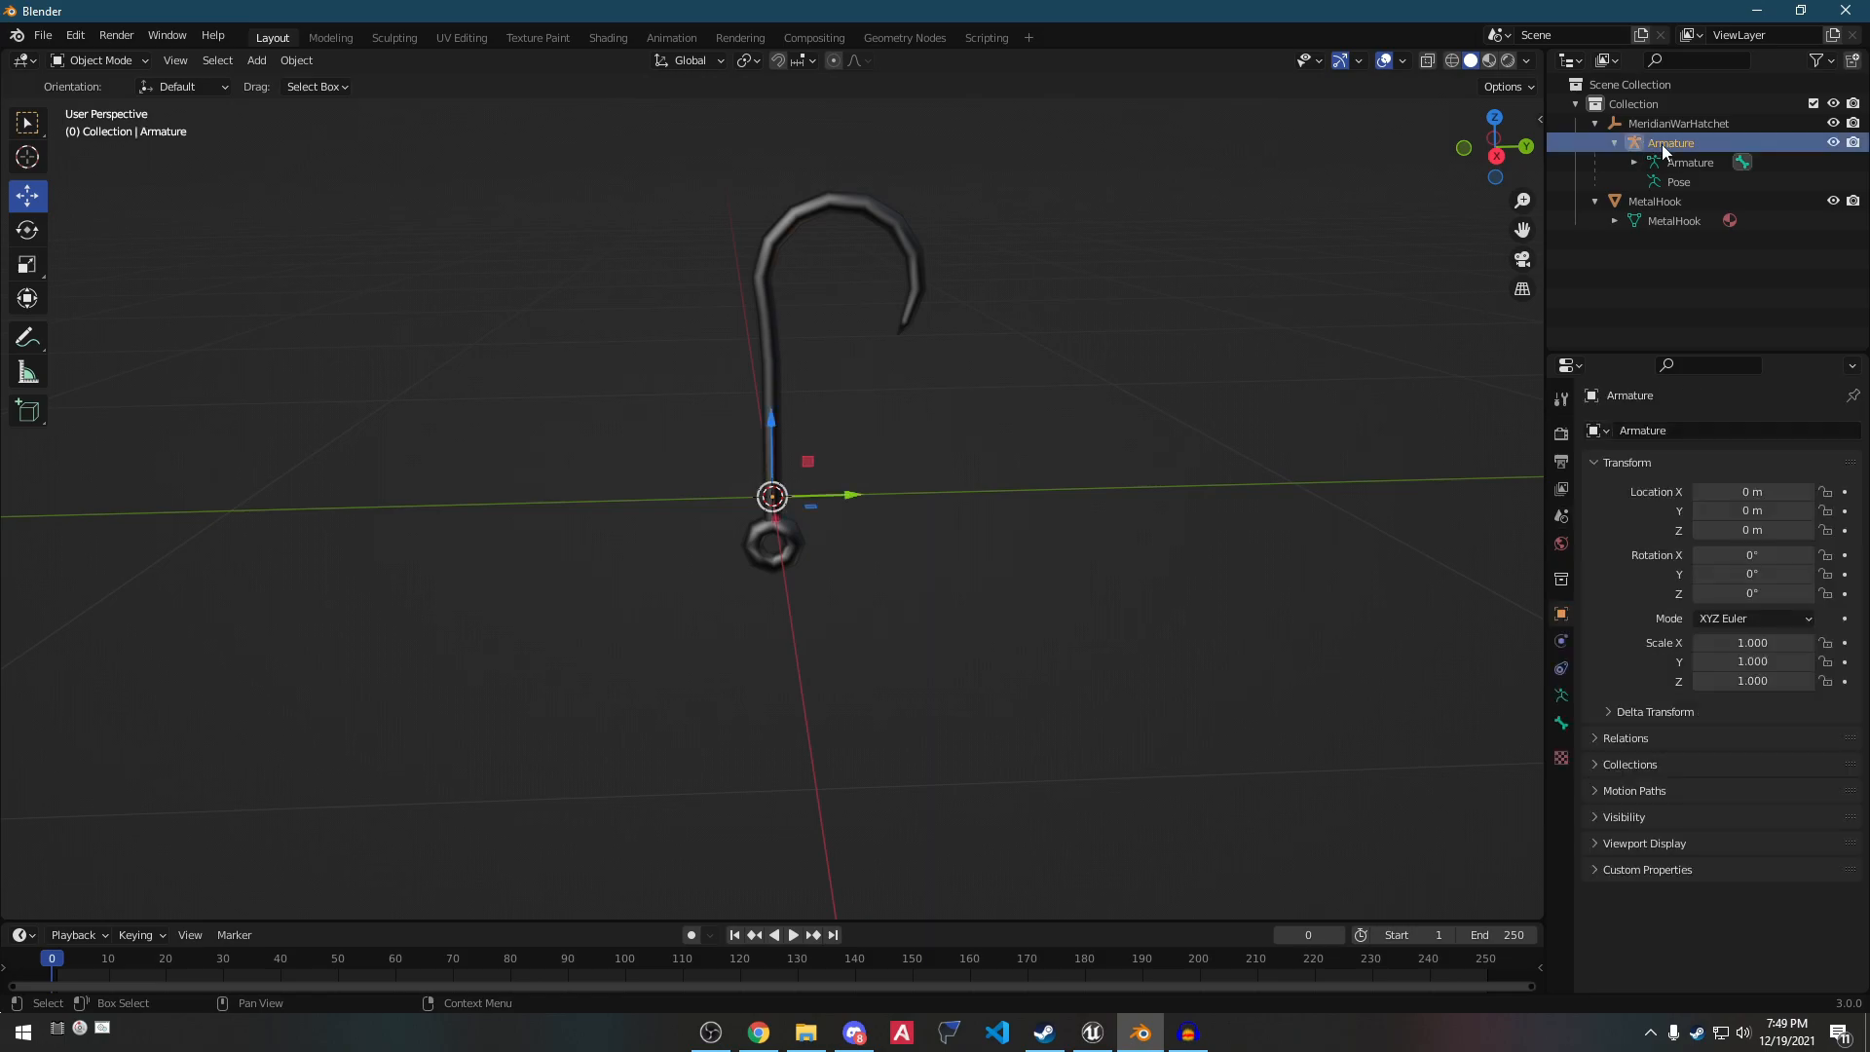
drag(1664, 142, 1653, 209)
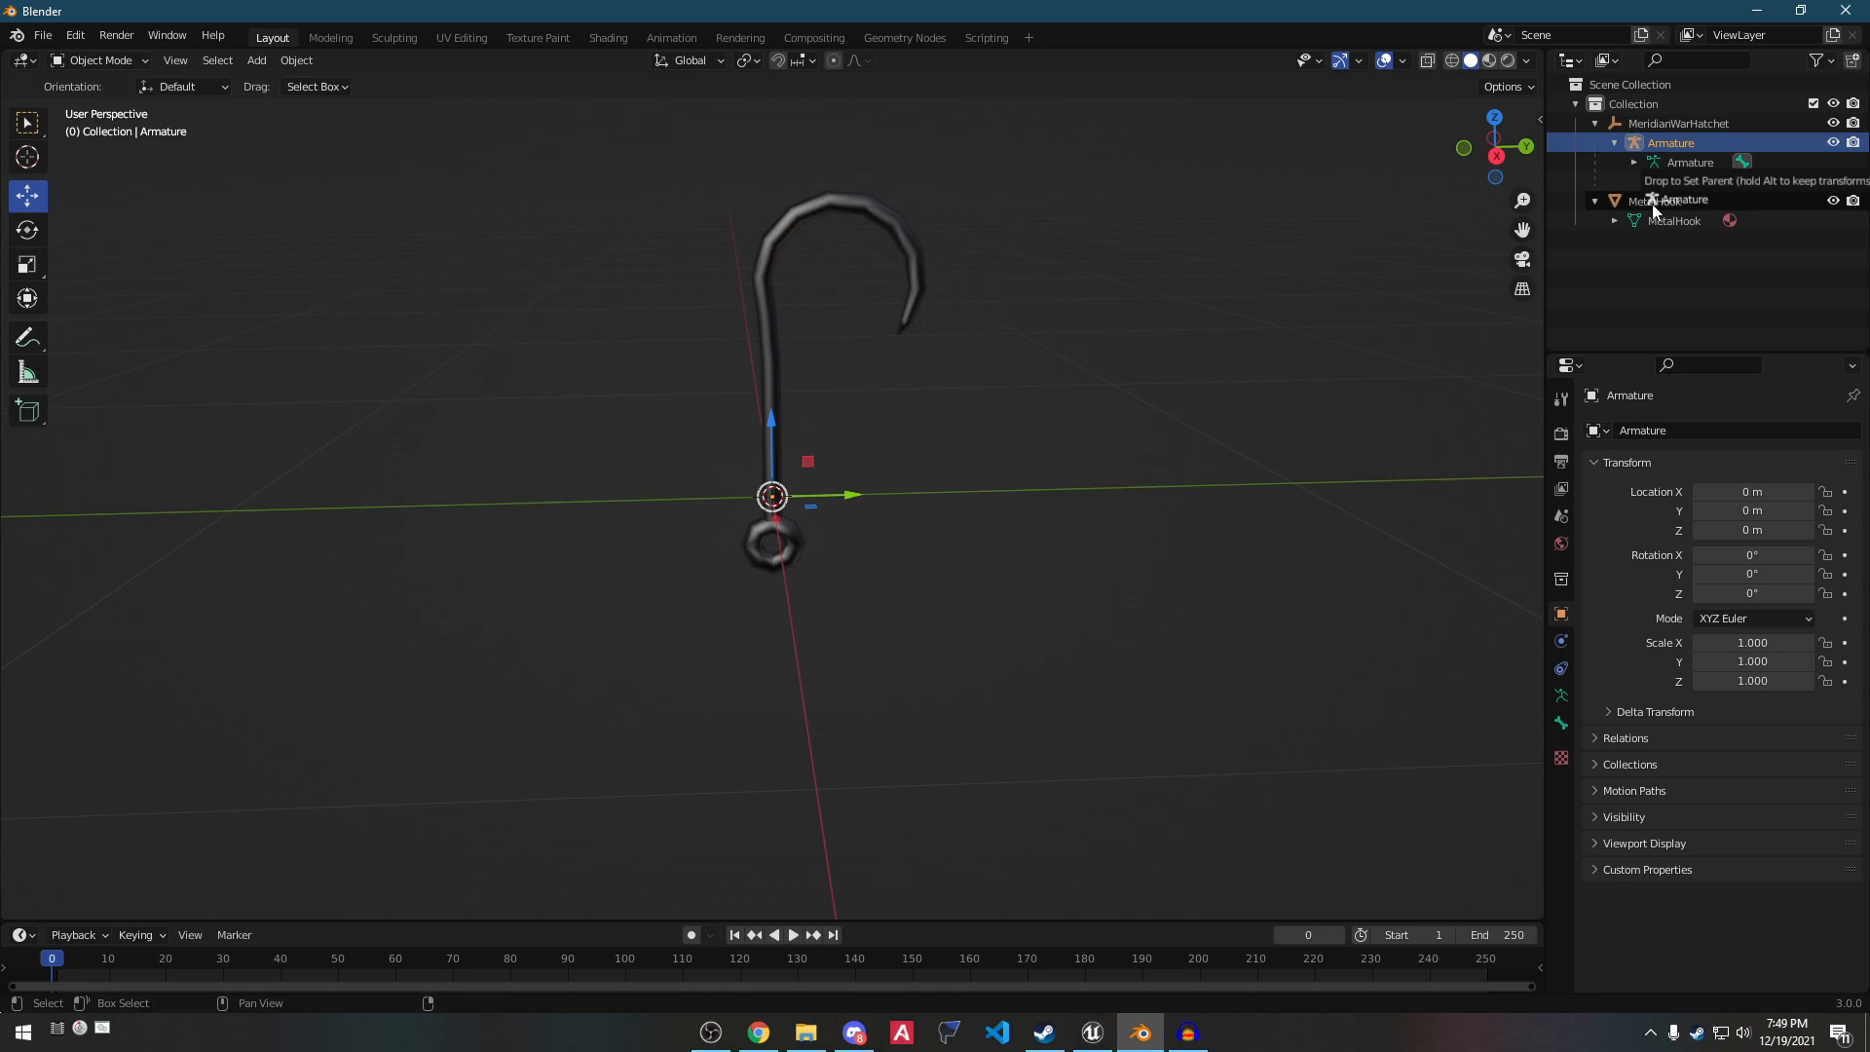
drag(1652, 207, 1653, 206)
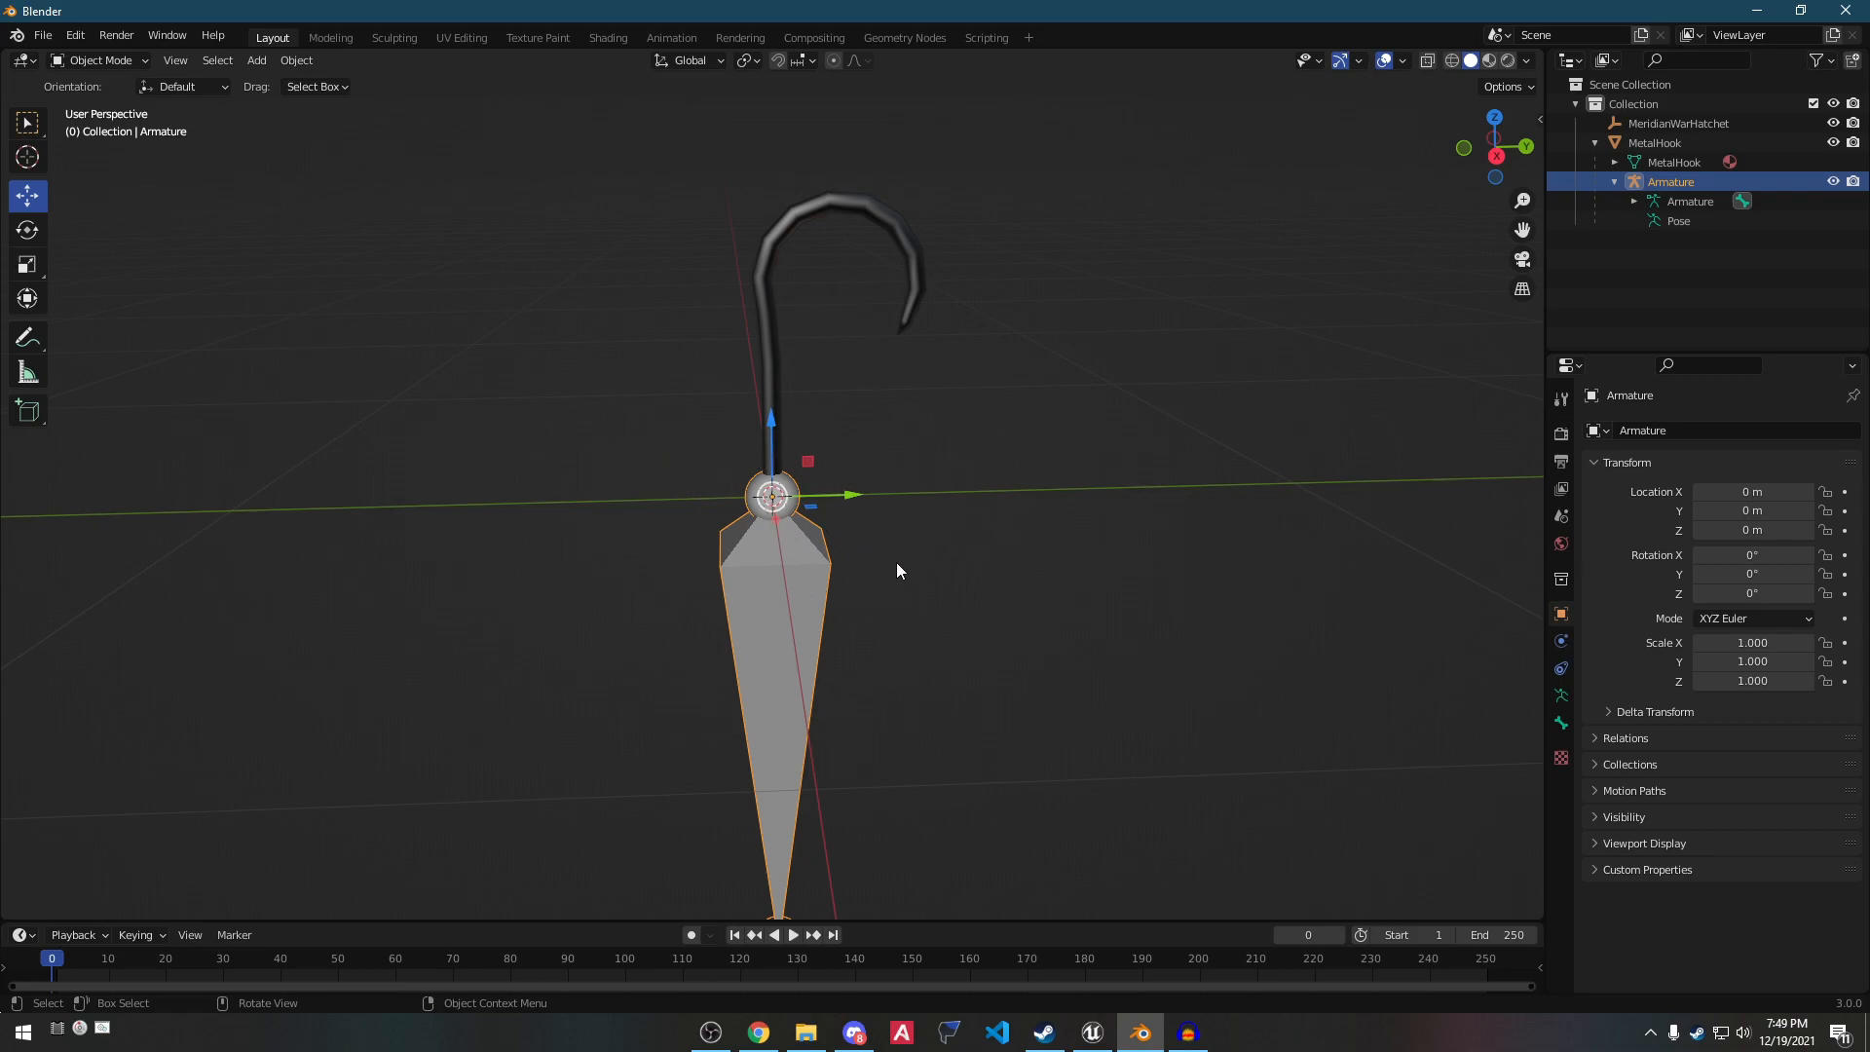
Set the Armature's X, Y and Z scale to 0.01.
click(1752, 643)
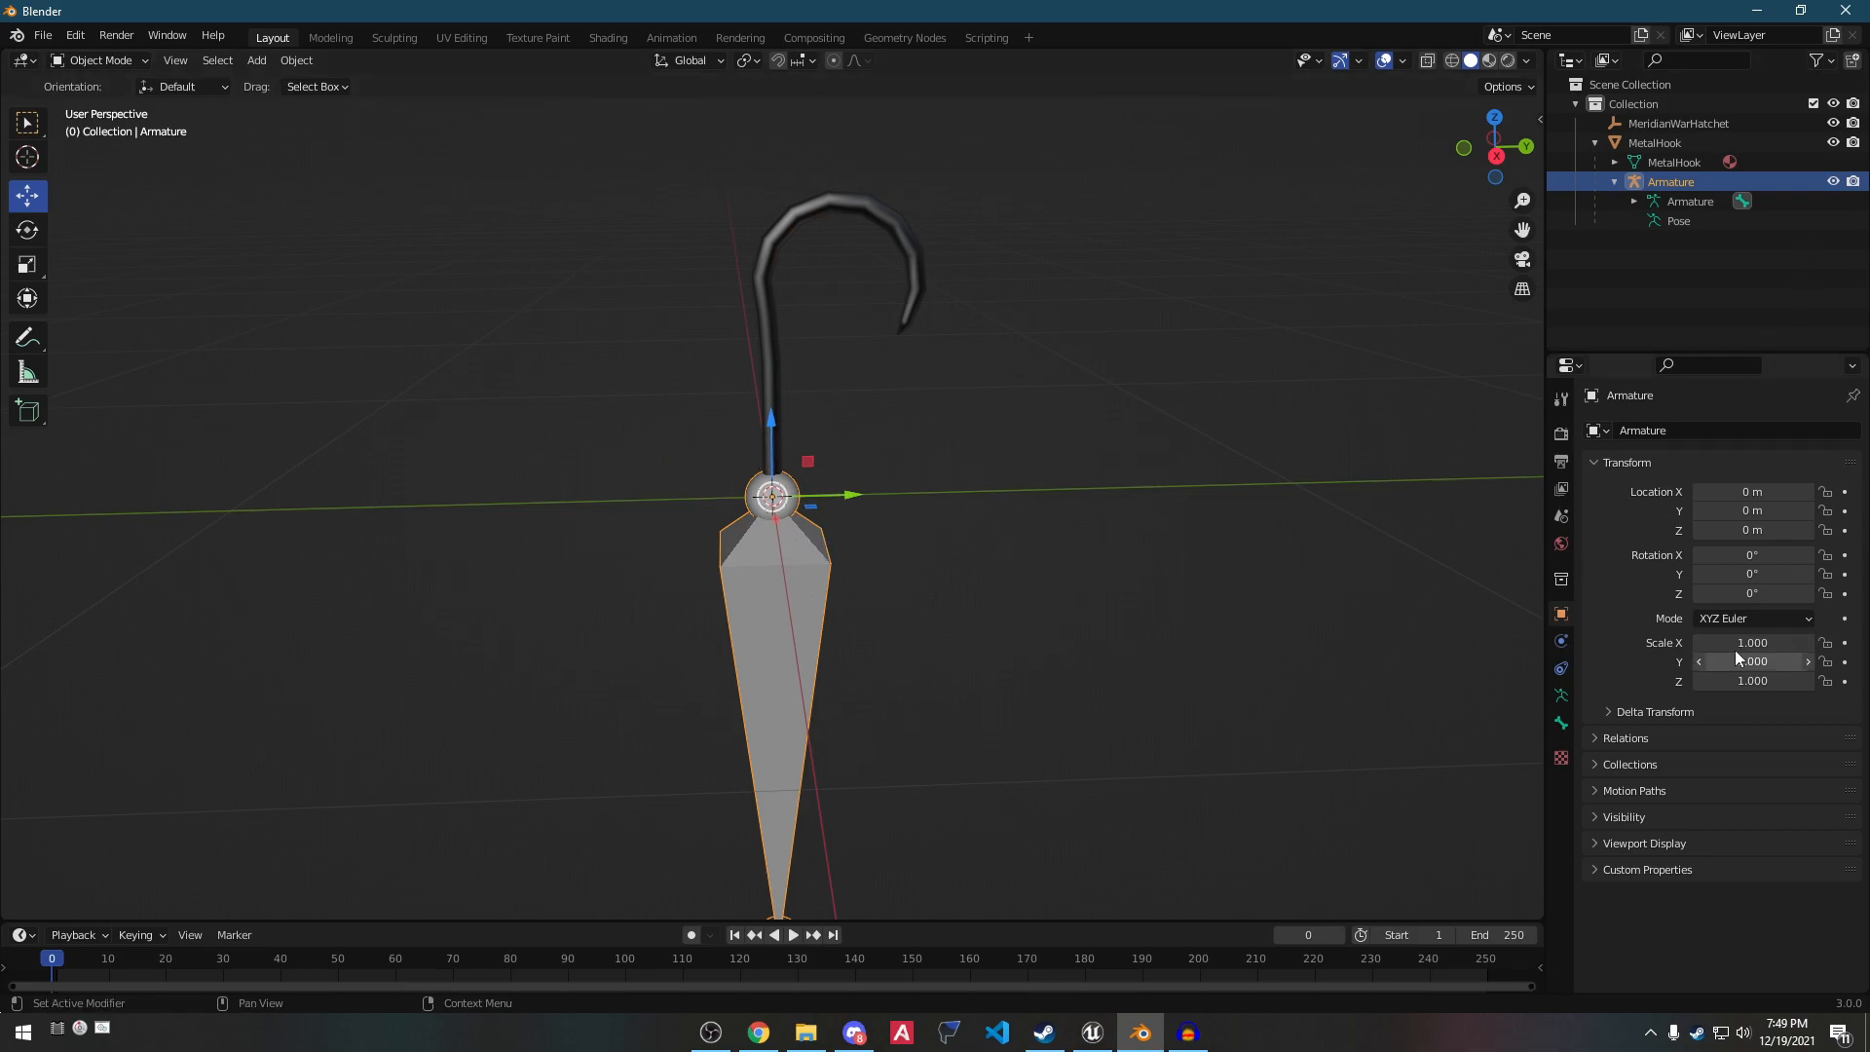
text(0.01)
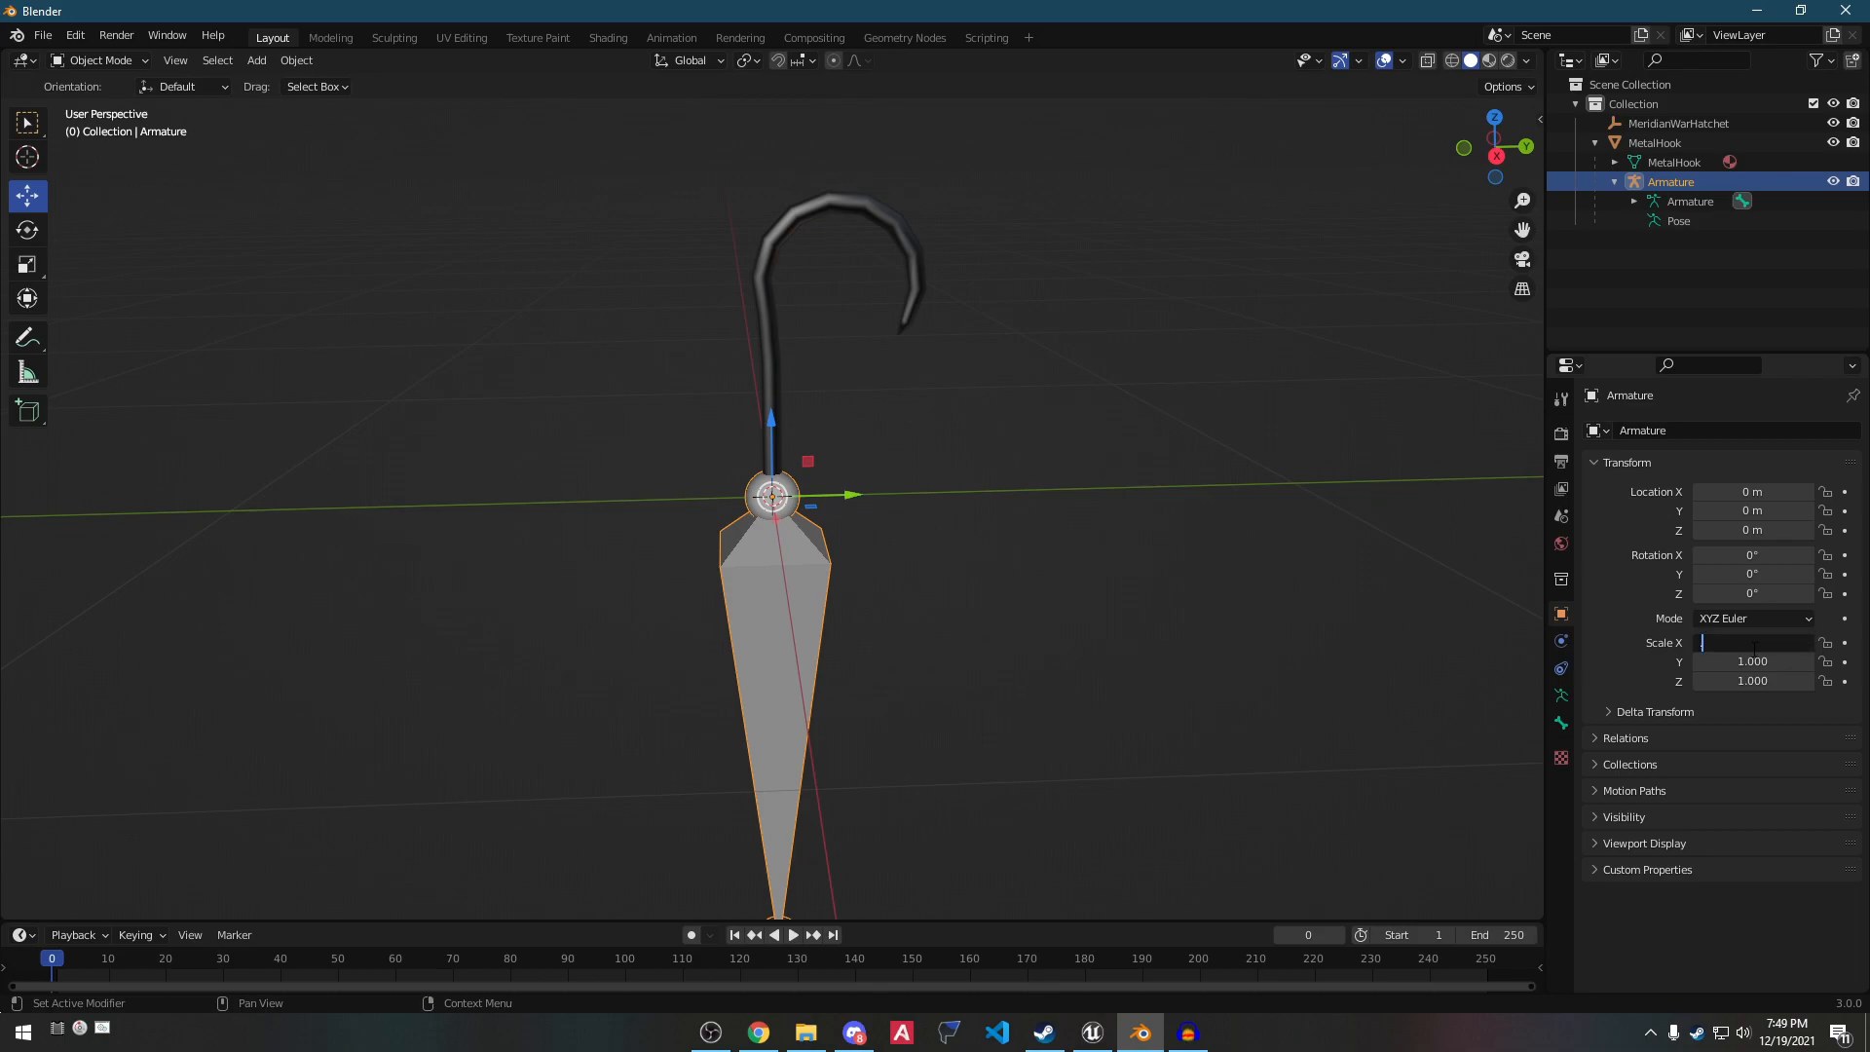
key(Return)
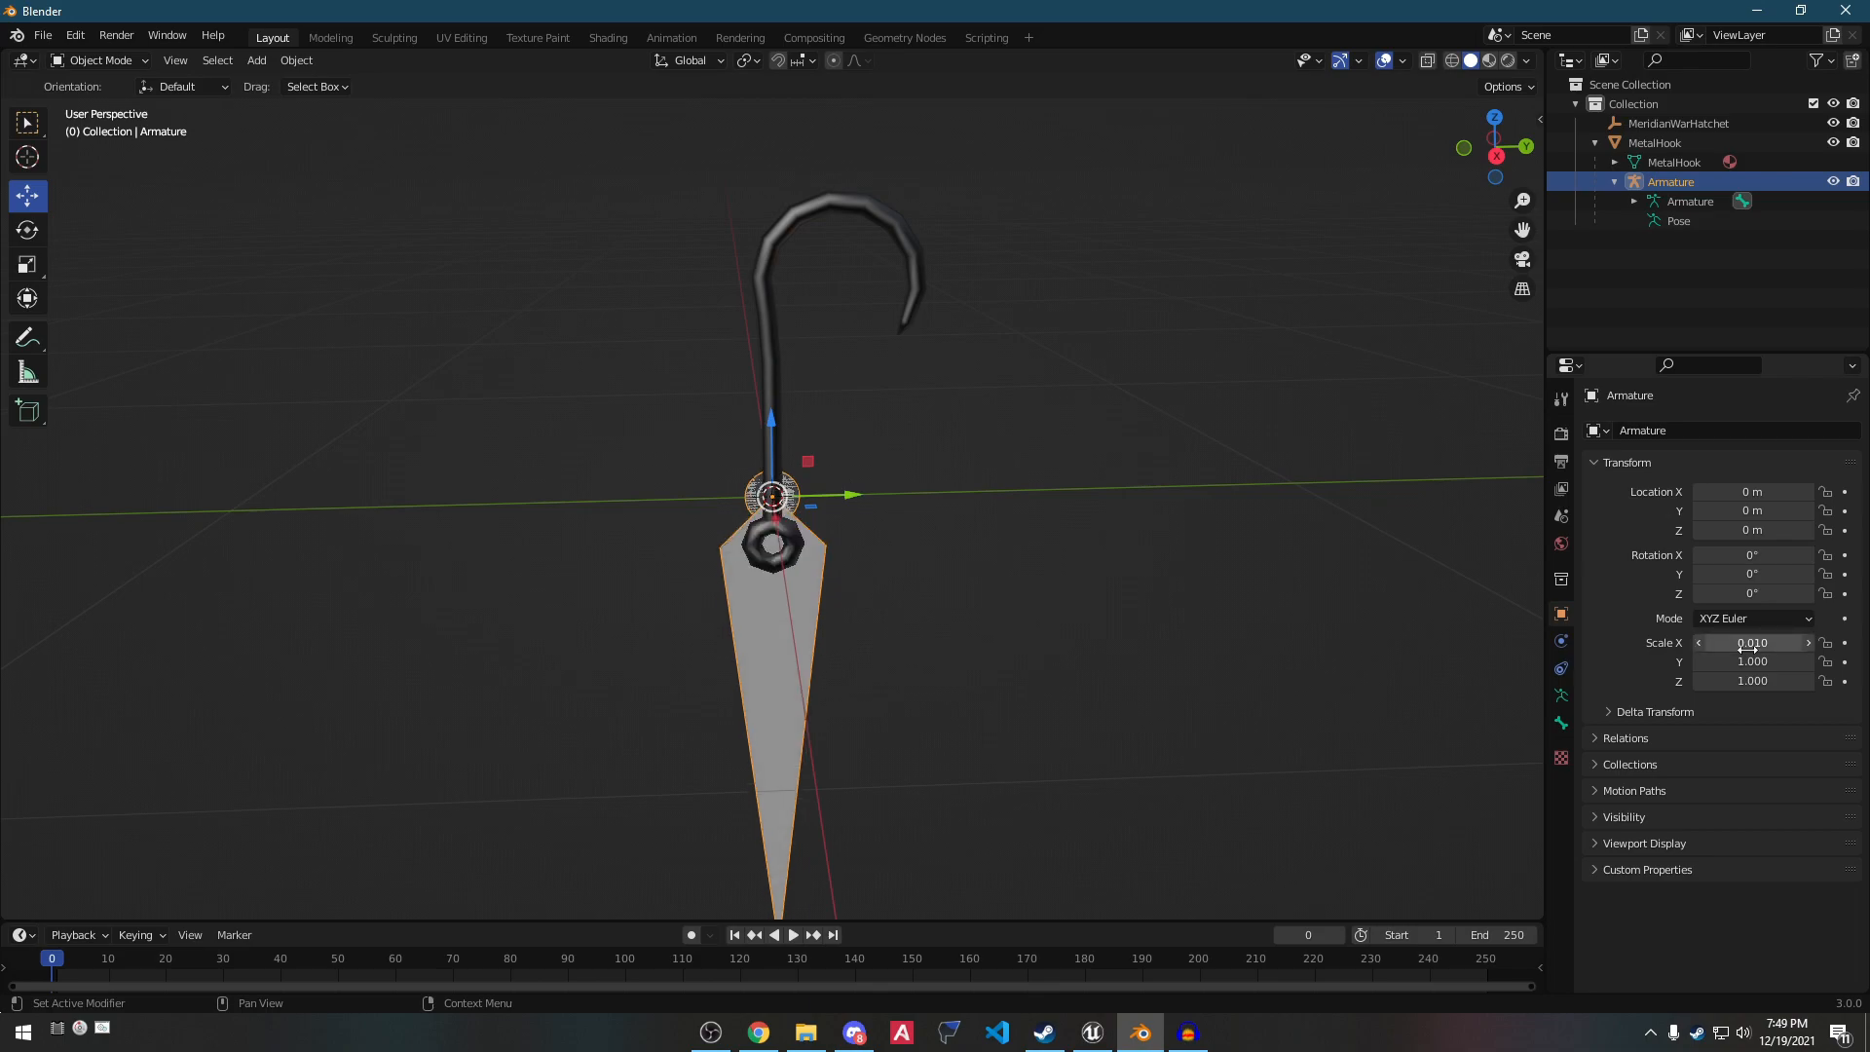
drag(1779, 643, 1776, 682)
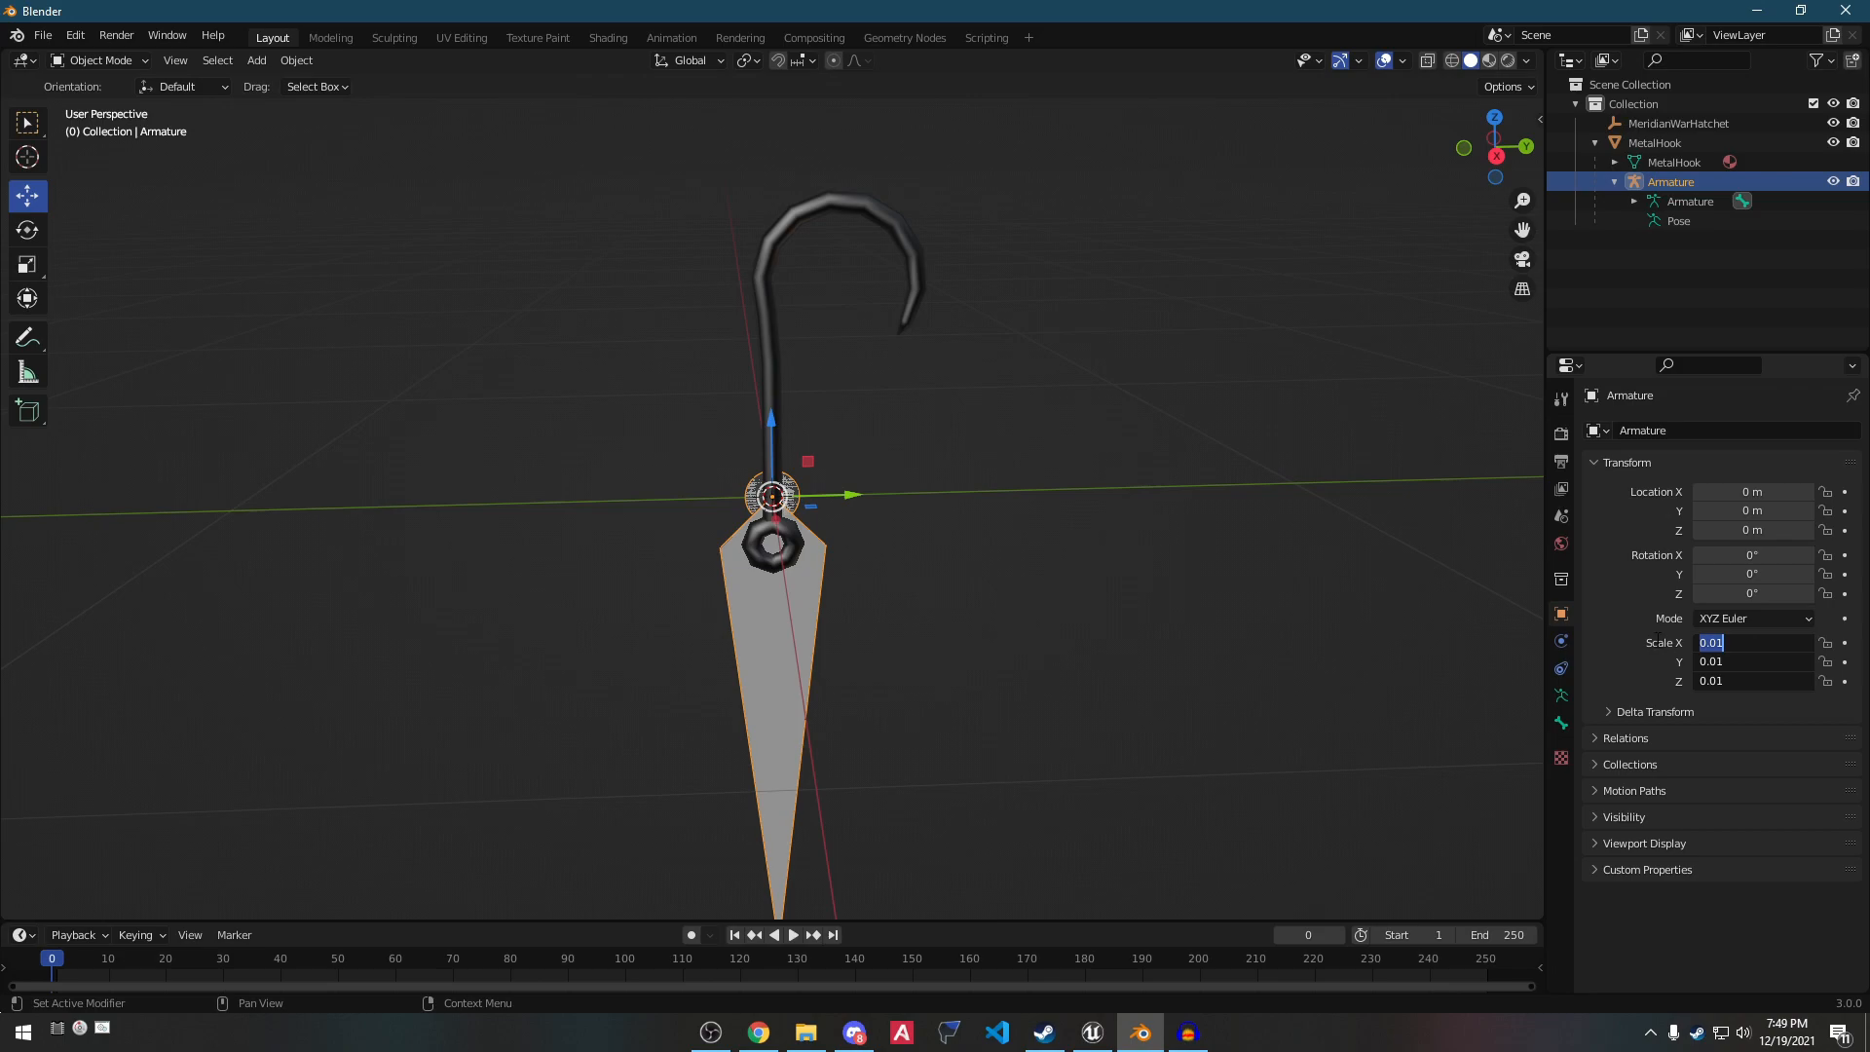
key(Return)
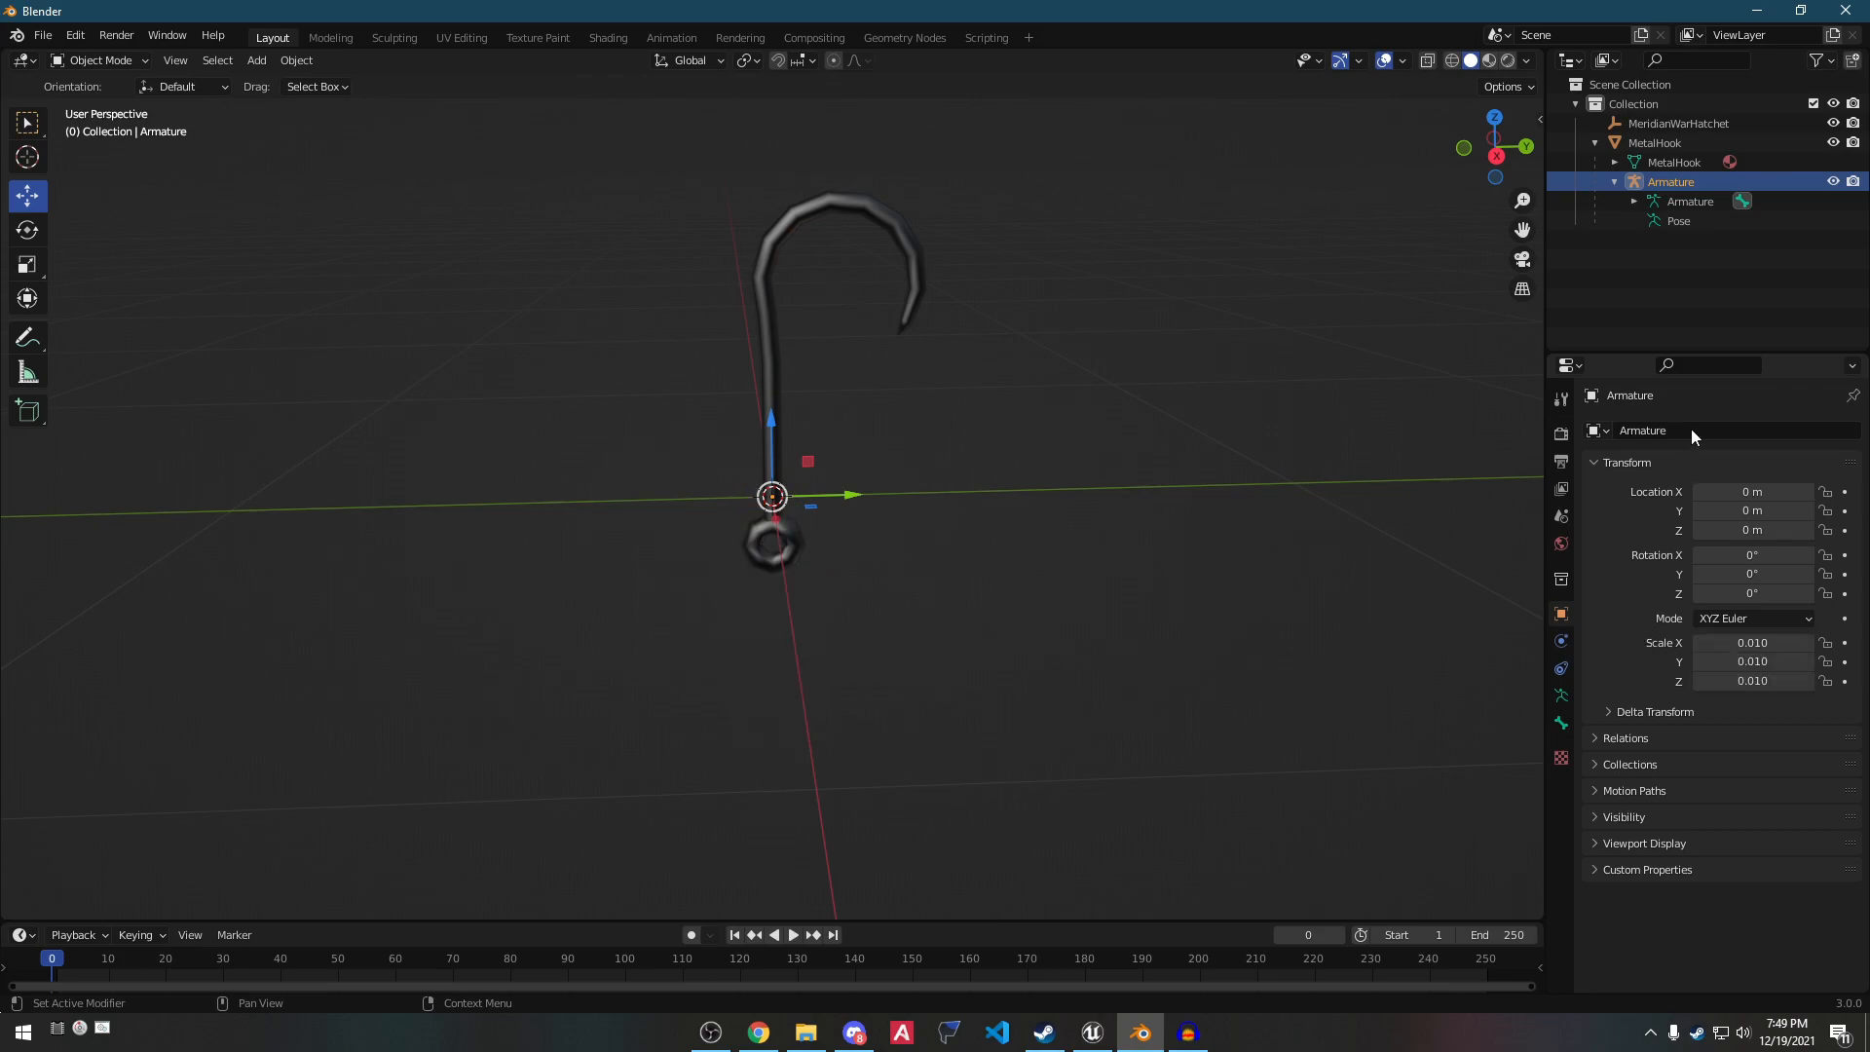
Delete the leftover MeridianWarHatchet empty from the collection.
click(1679, 256)
click(1655, 123)
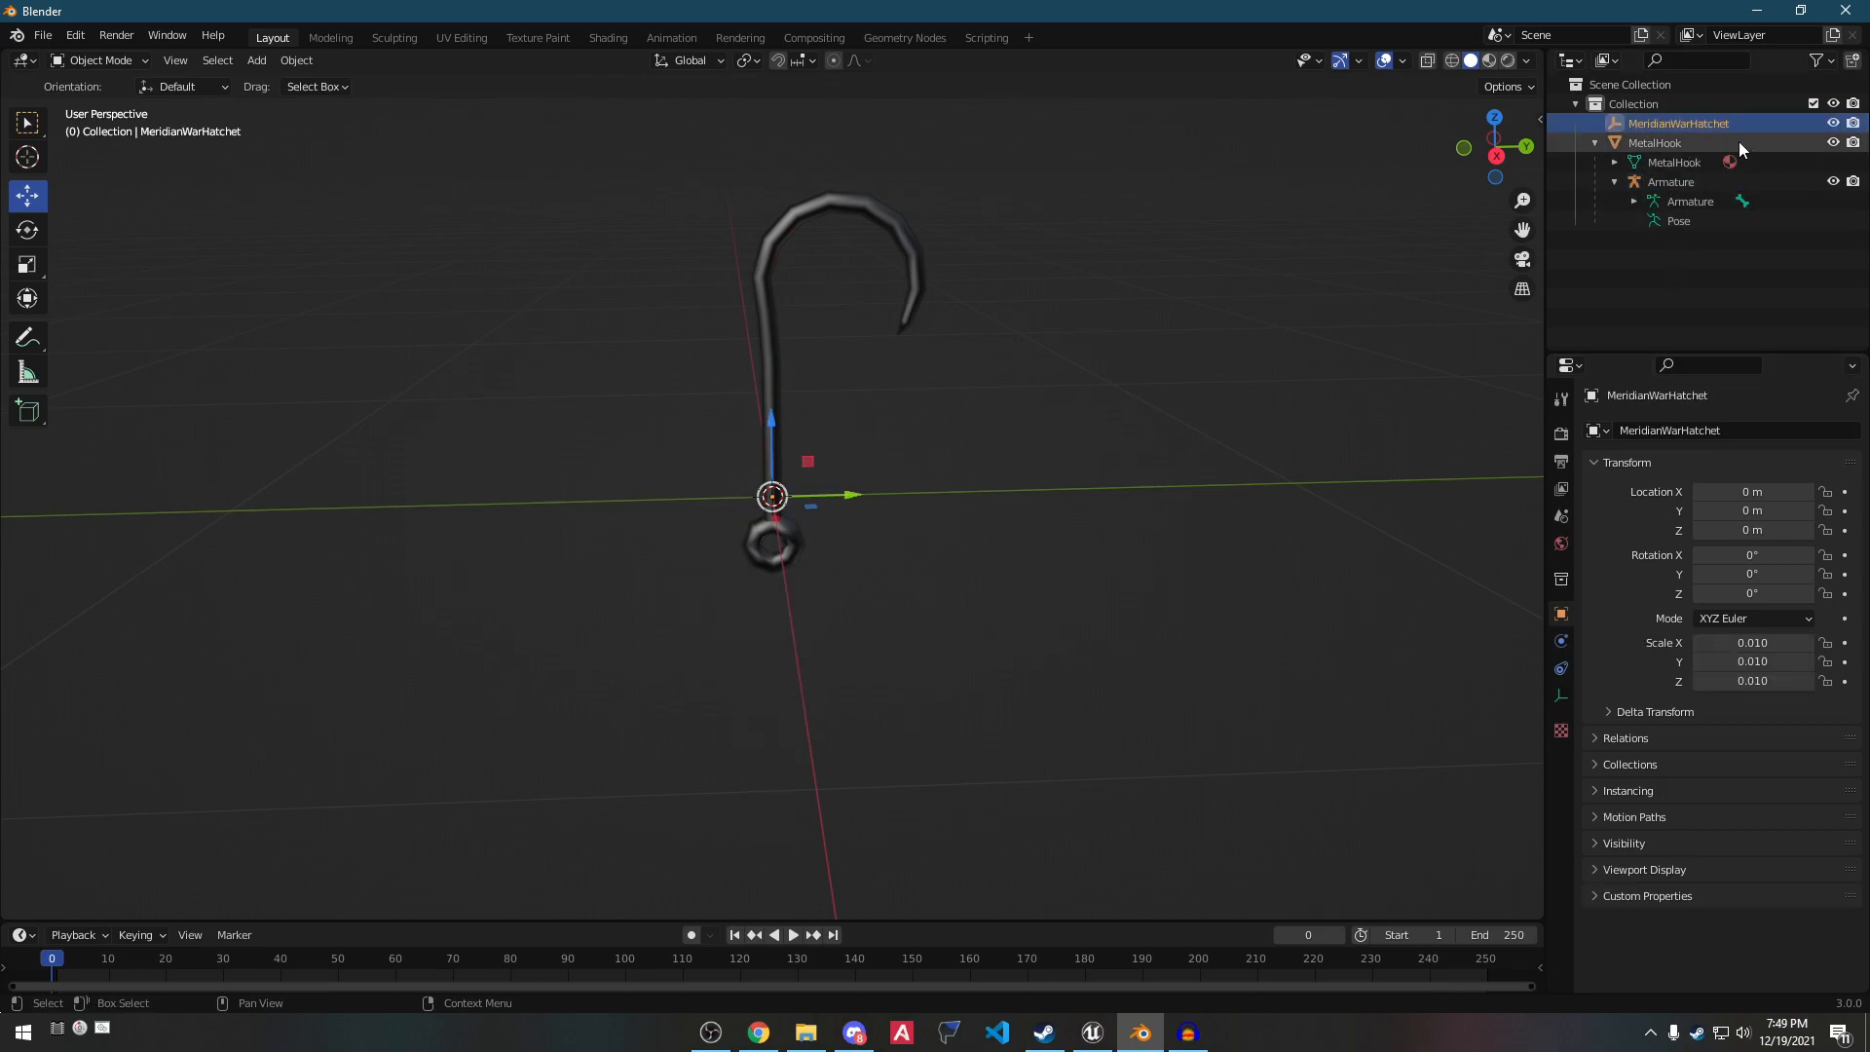
key(Delete)
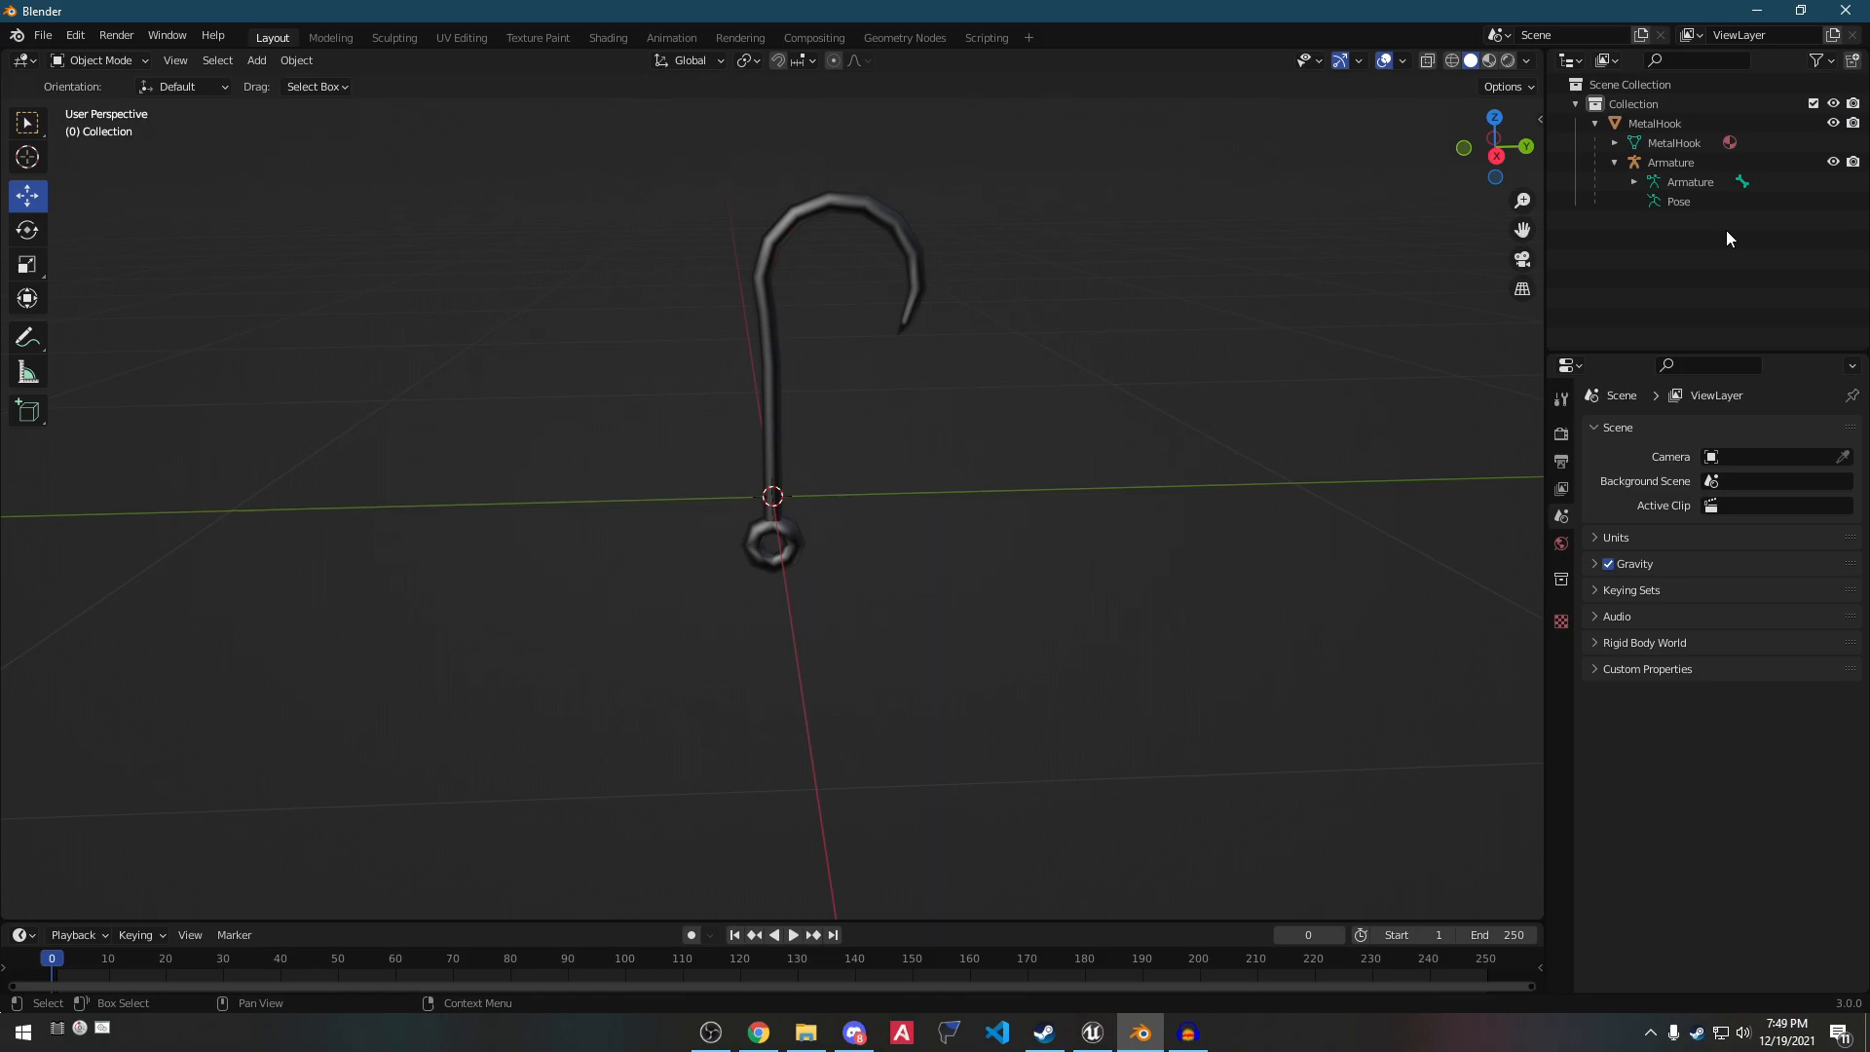
Add an Armature modifier to the MetalHook and set its object to Armature.
click(1595, 124)
click(1646, 123)
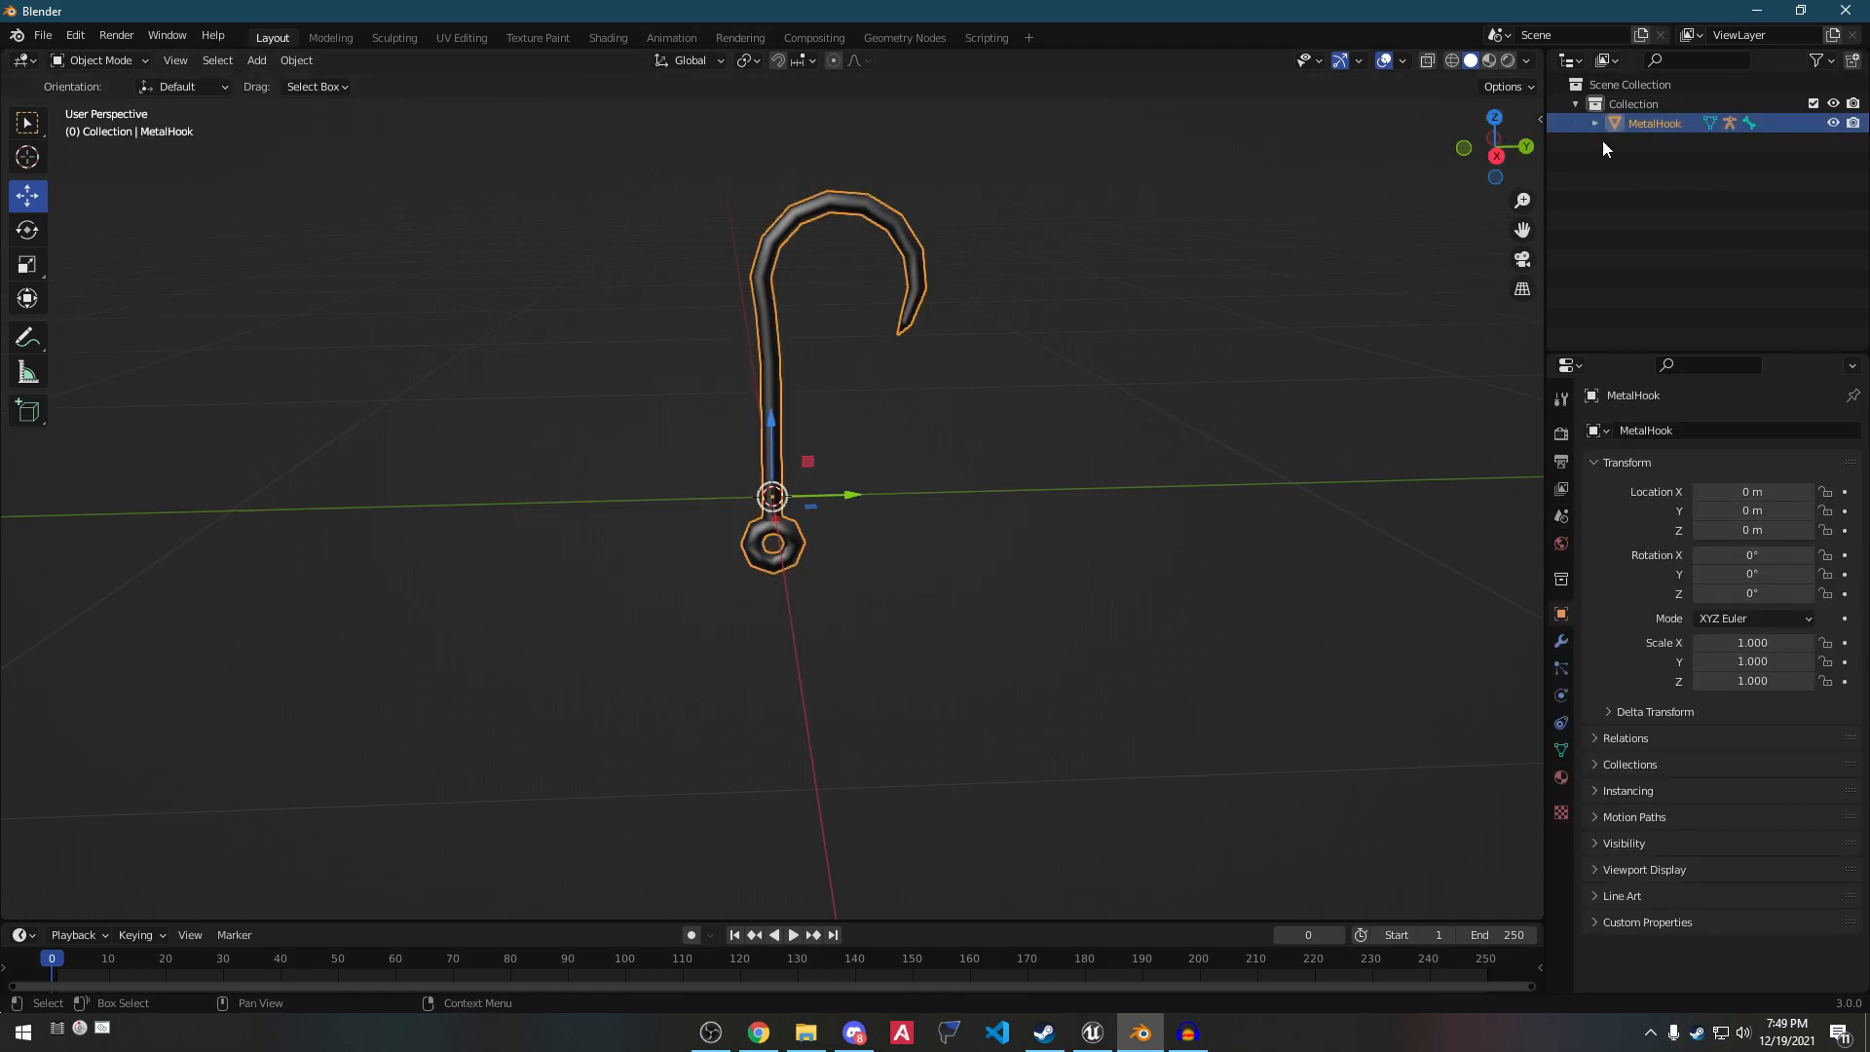
click(1560, 644)
click(1646, 428)
click(1626, 483)
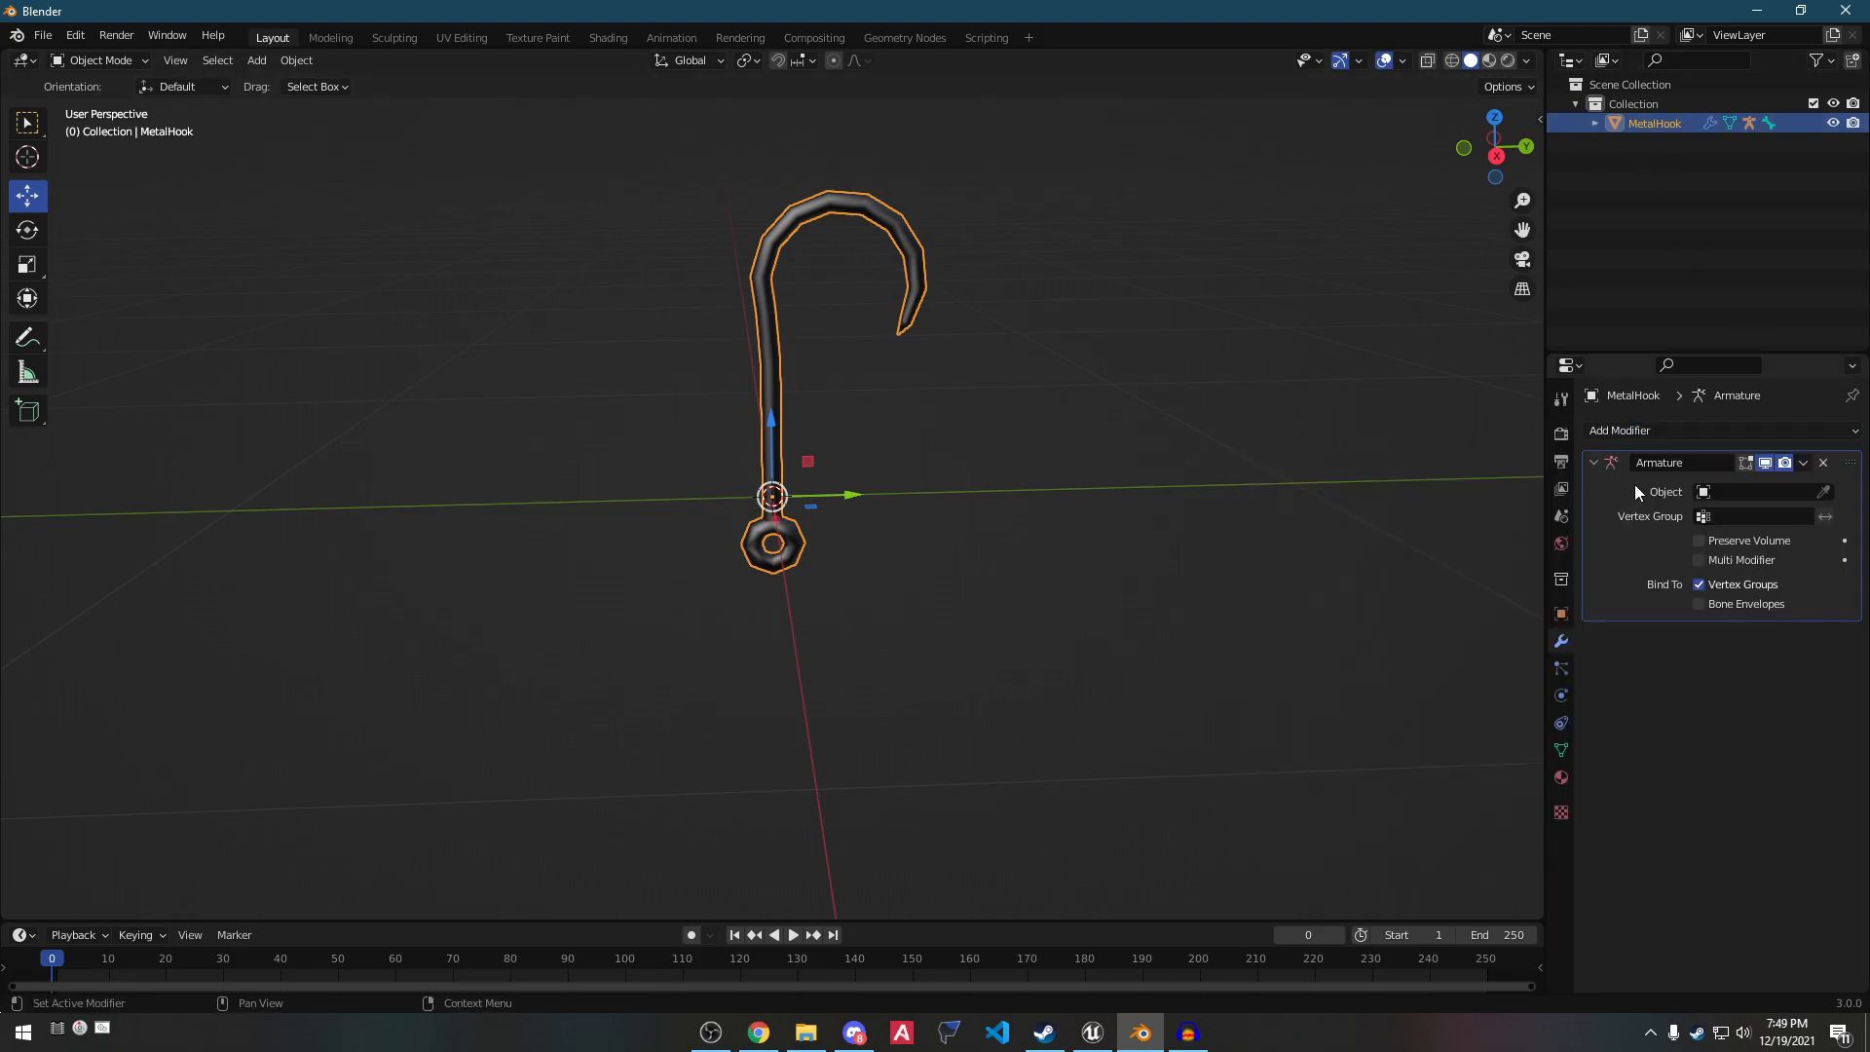
click(1761, 491)
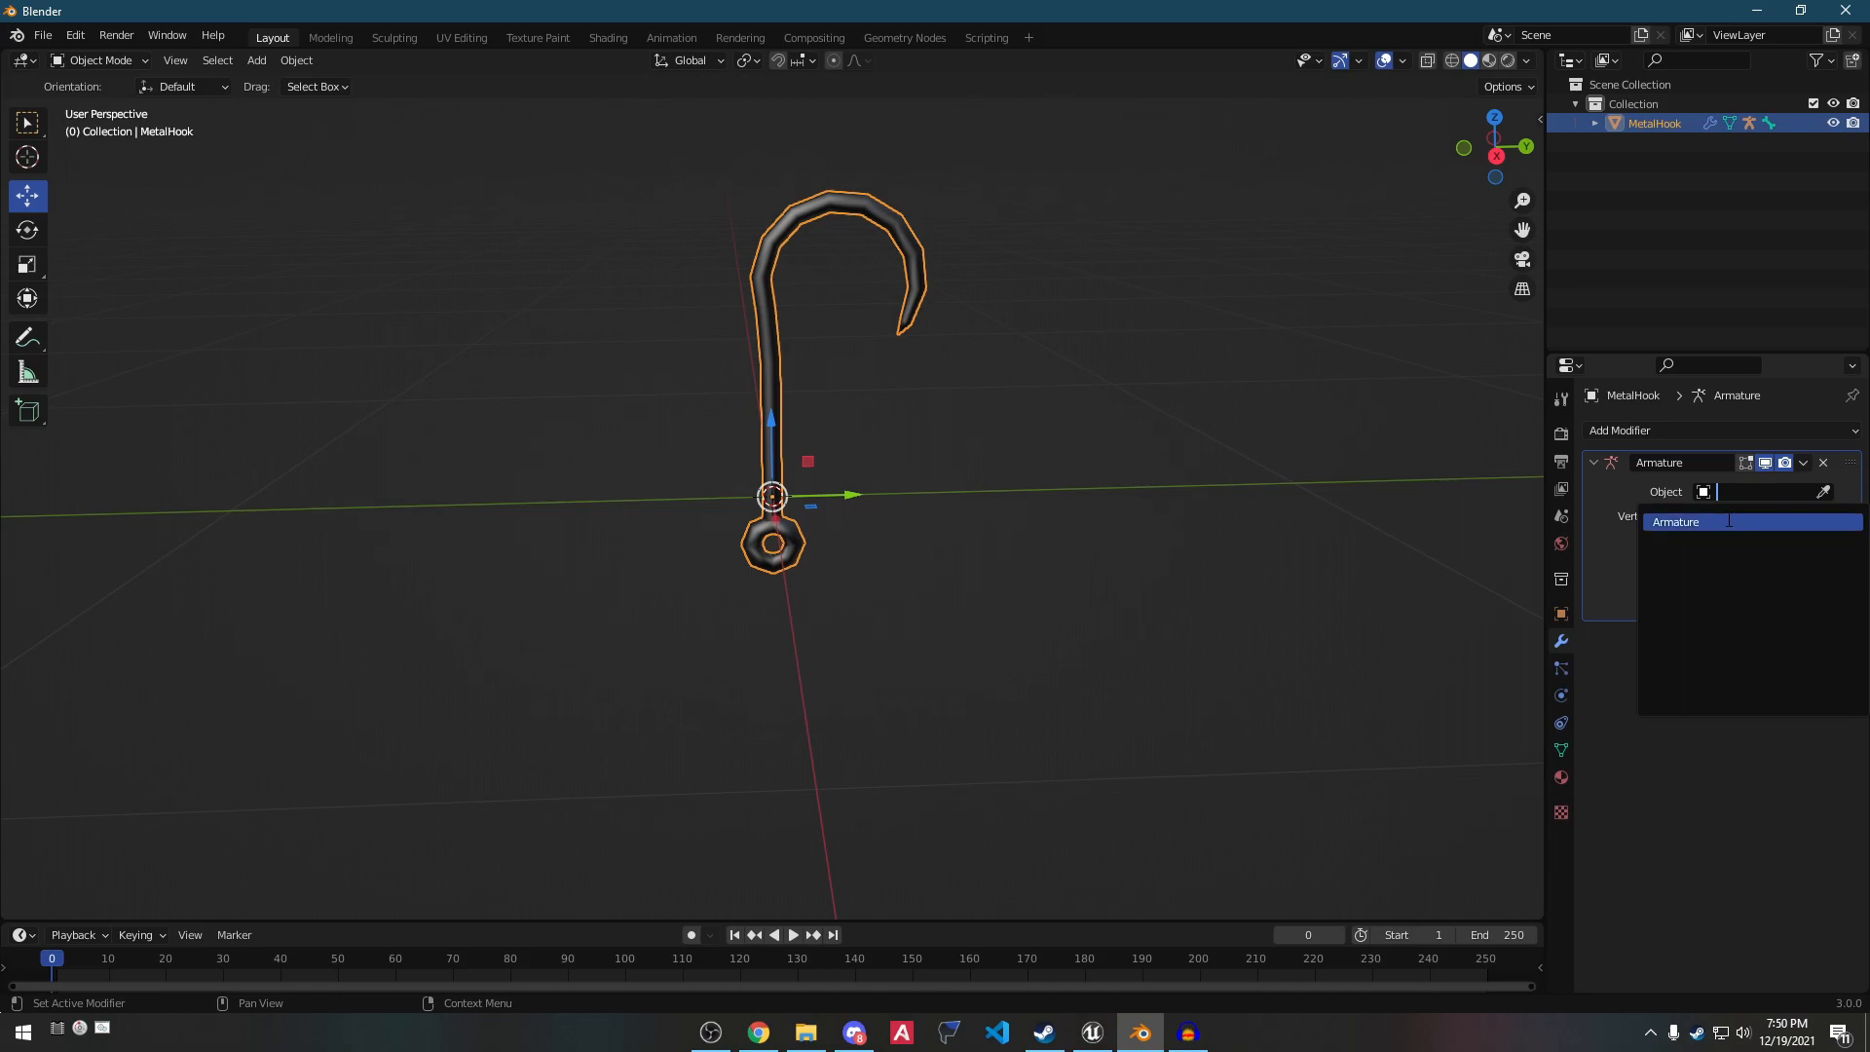
click(1721, 521)
Start an FBX export with the MetalHook selected.
click(1698, 277)
click(1655, 123)
click(43, 35)
mouse_move(97, 318)
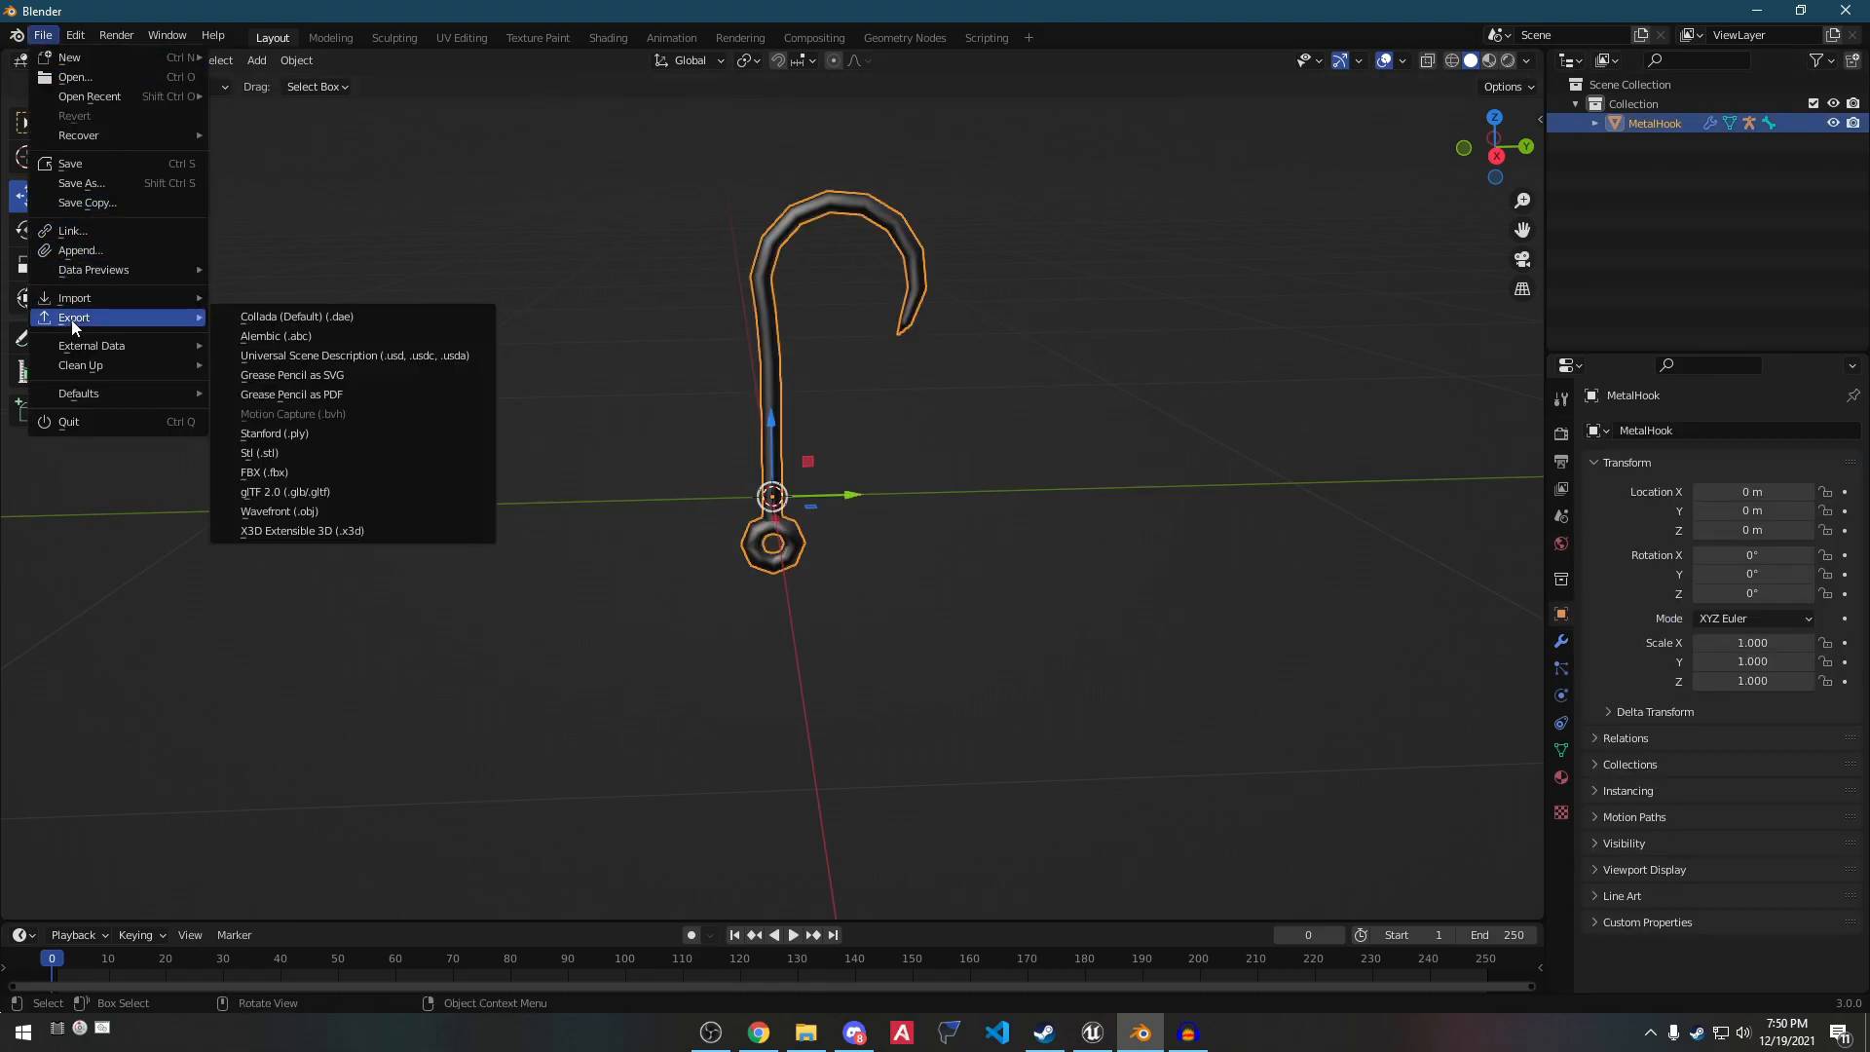
click(277, 458)
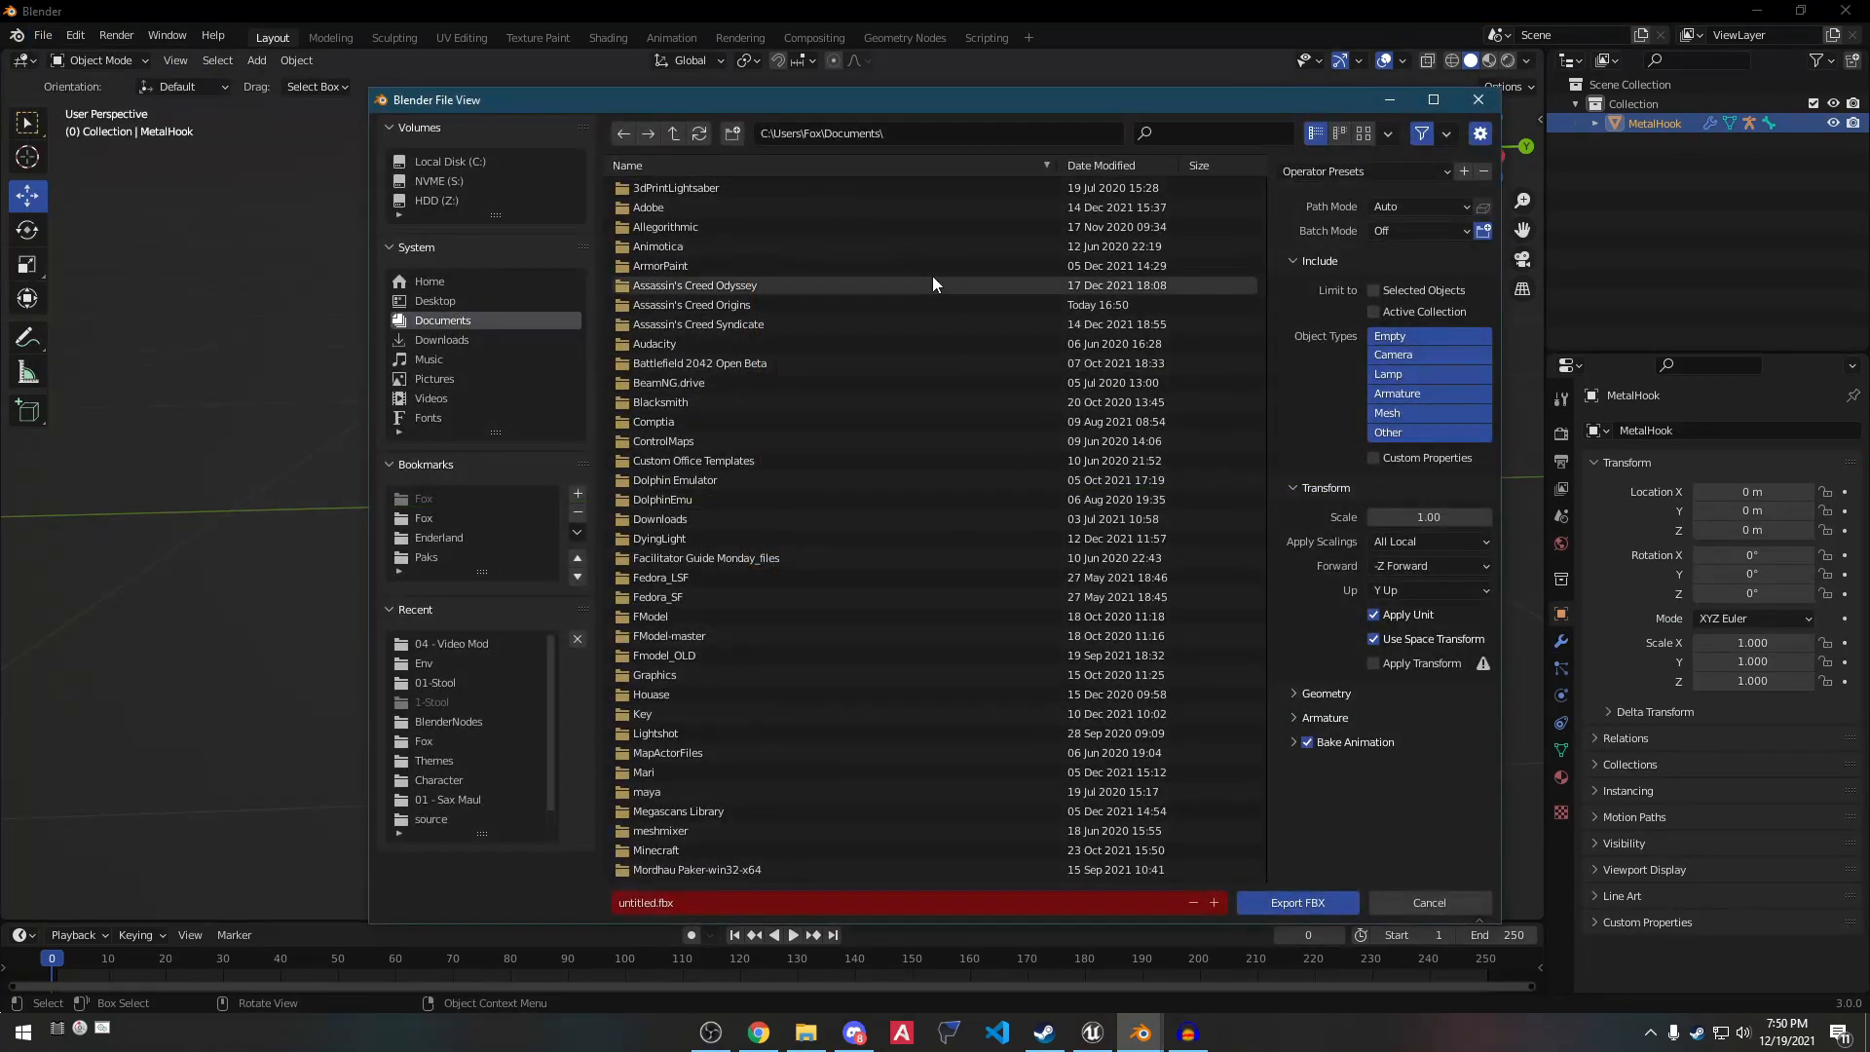
Load the UE operator preset for the FBX export and expand its Geometry and Armature settings.
click(1341, 168)
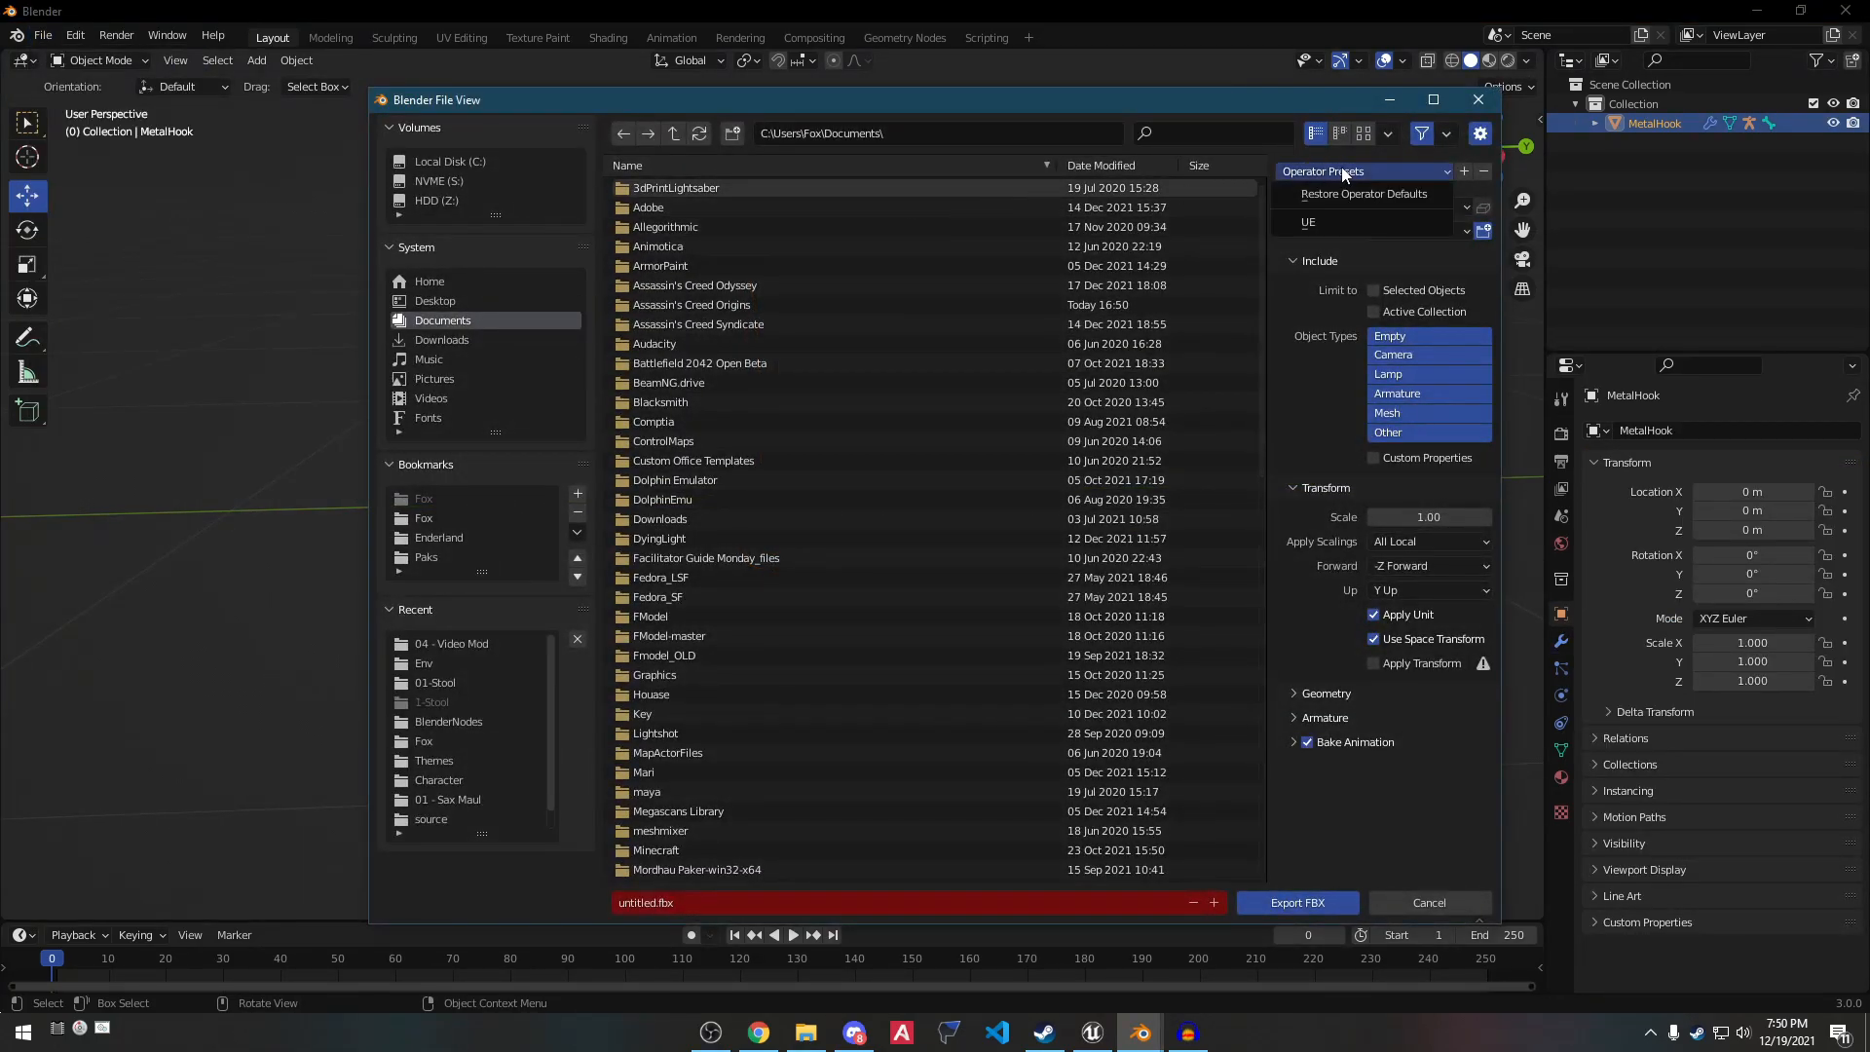
click(1339, 222)
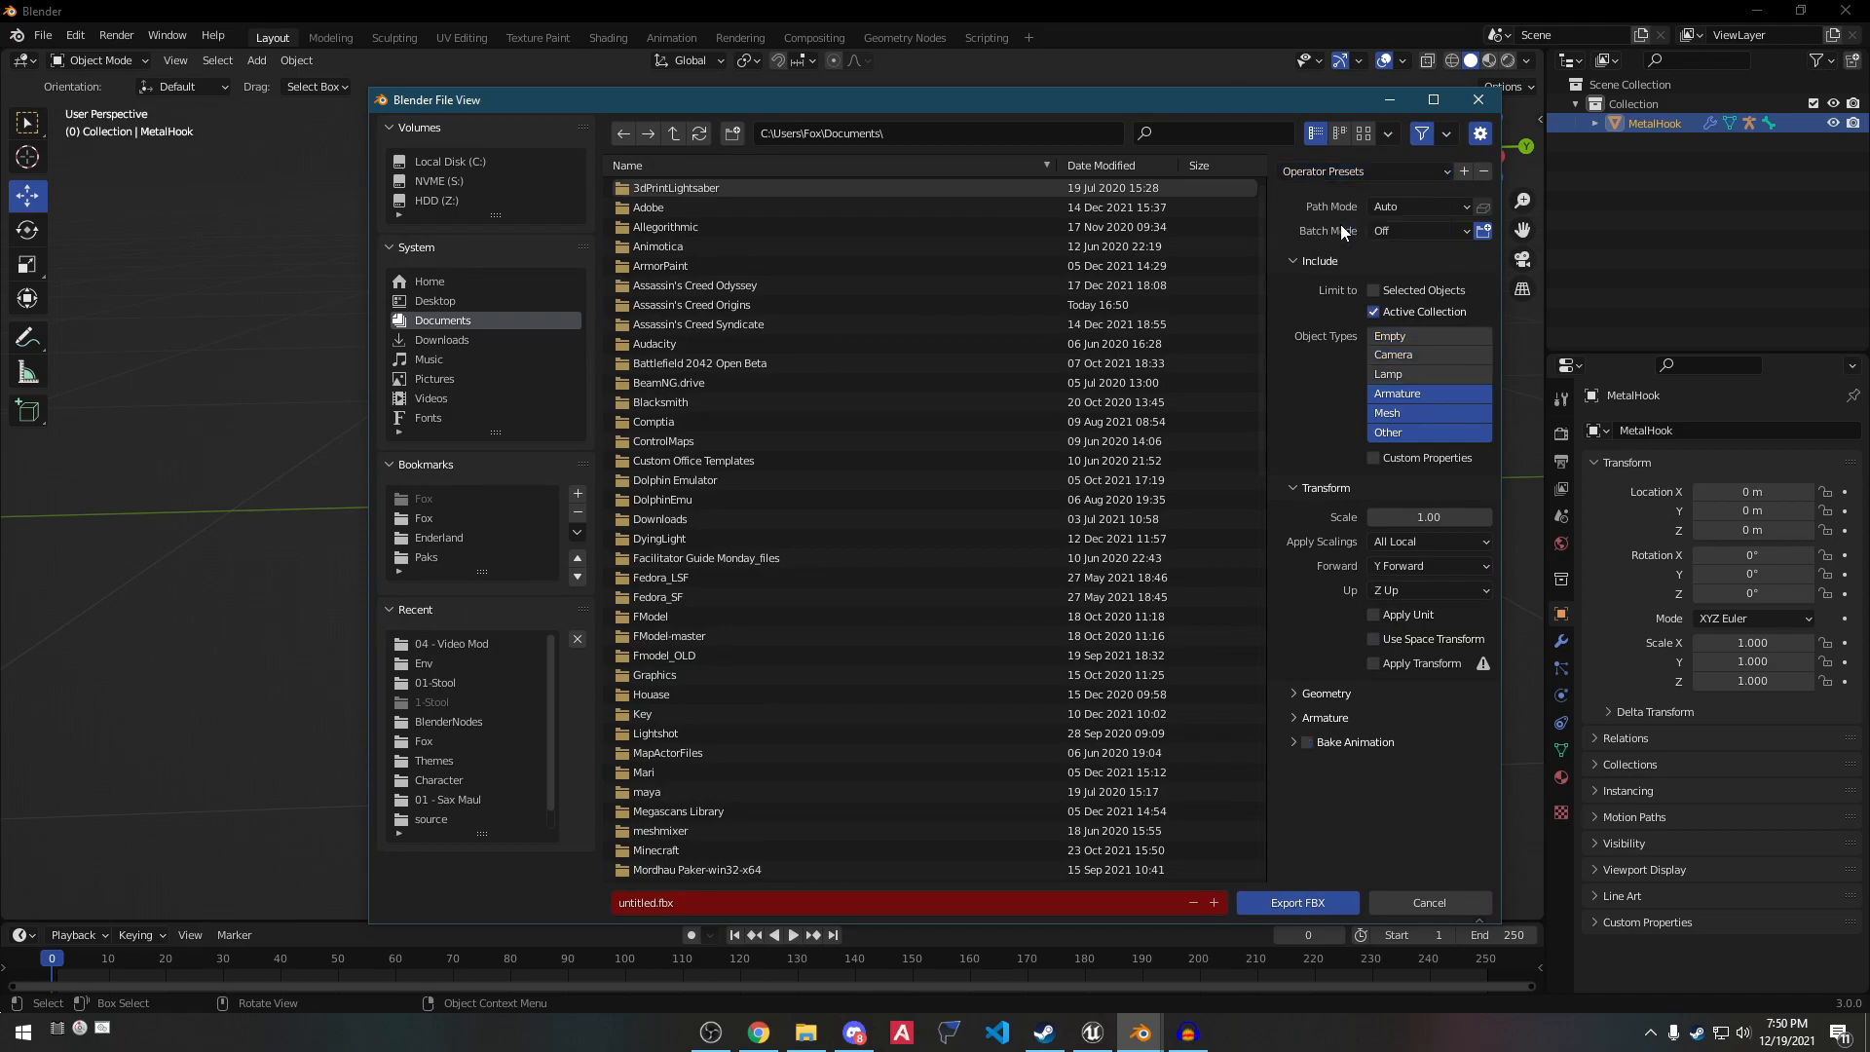
click(1302, 692)
click(1310, 845)
scroll(1311, 789, down, 3)
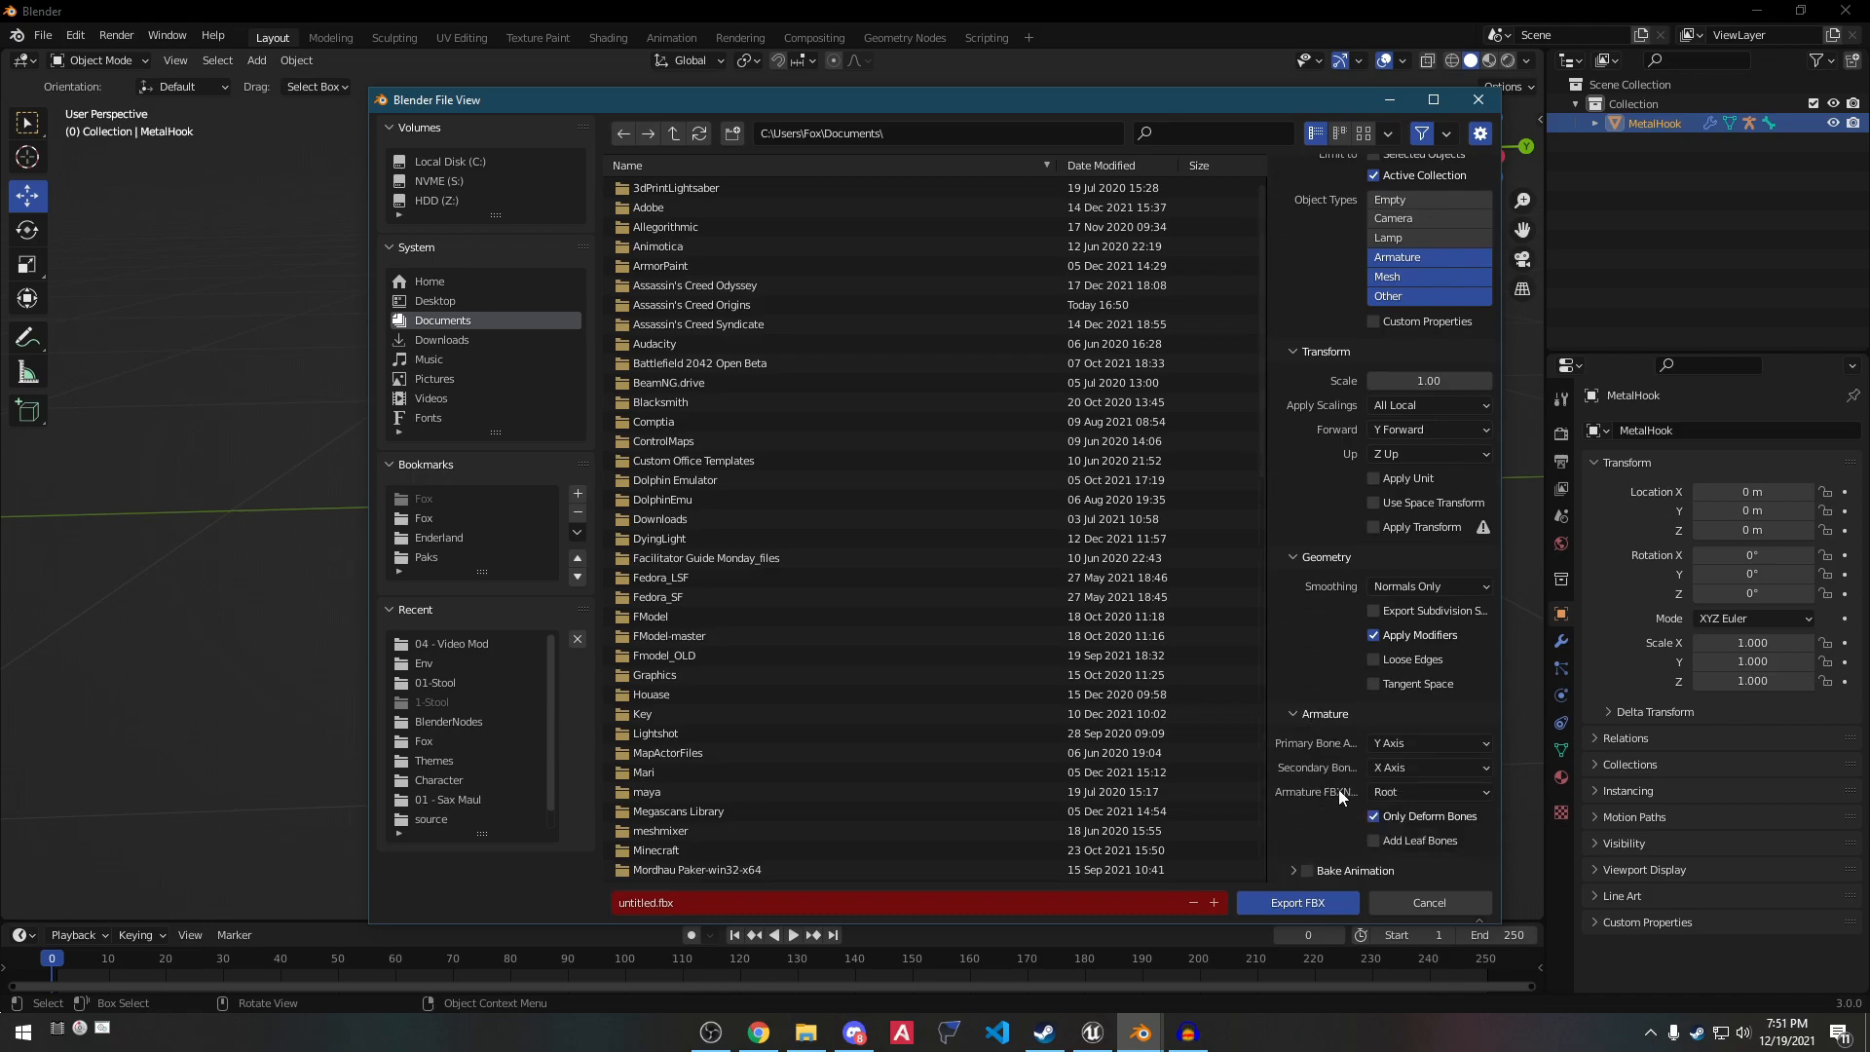
Review the FBX export's Include, Transform, Geometry and Armature settings, and close the export dialog.
scroll(1339, 735, up, 3)
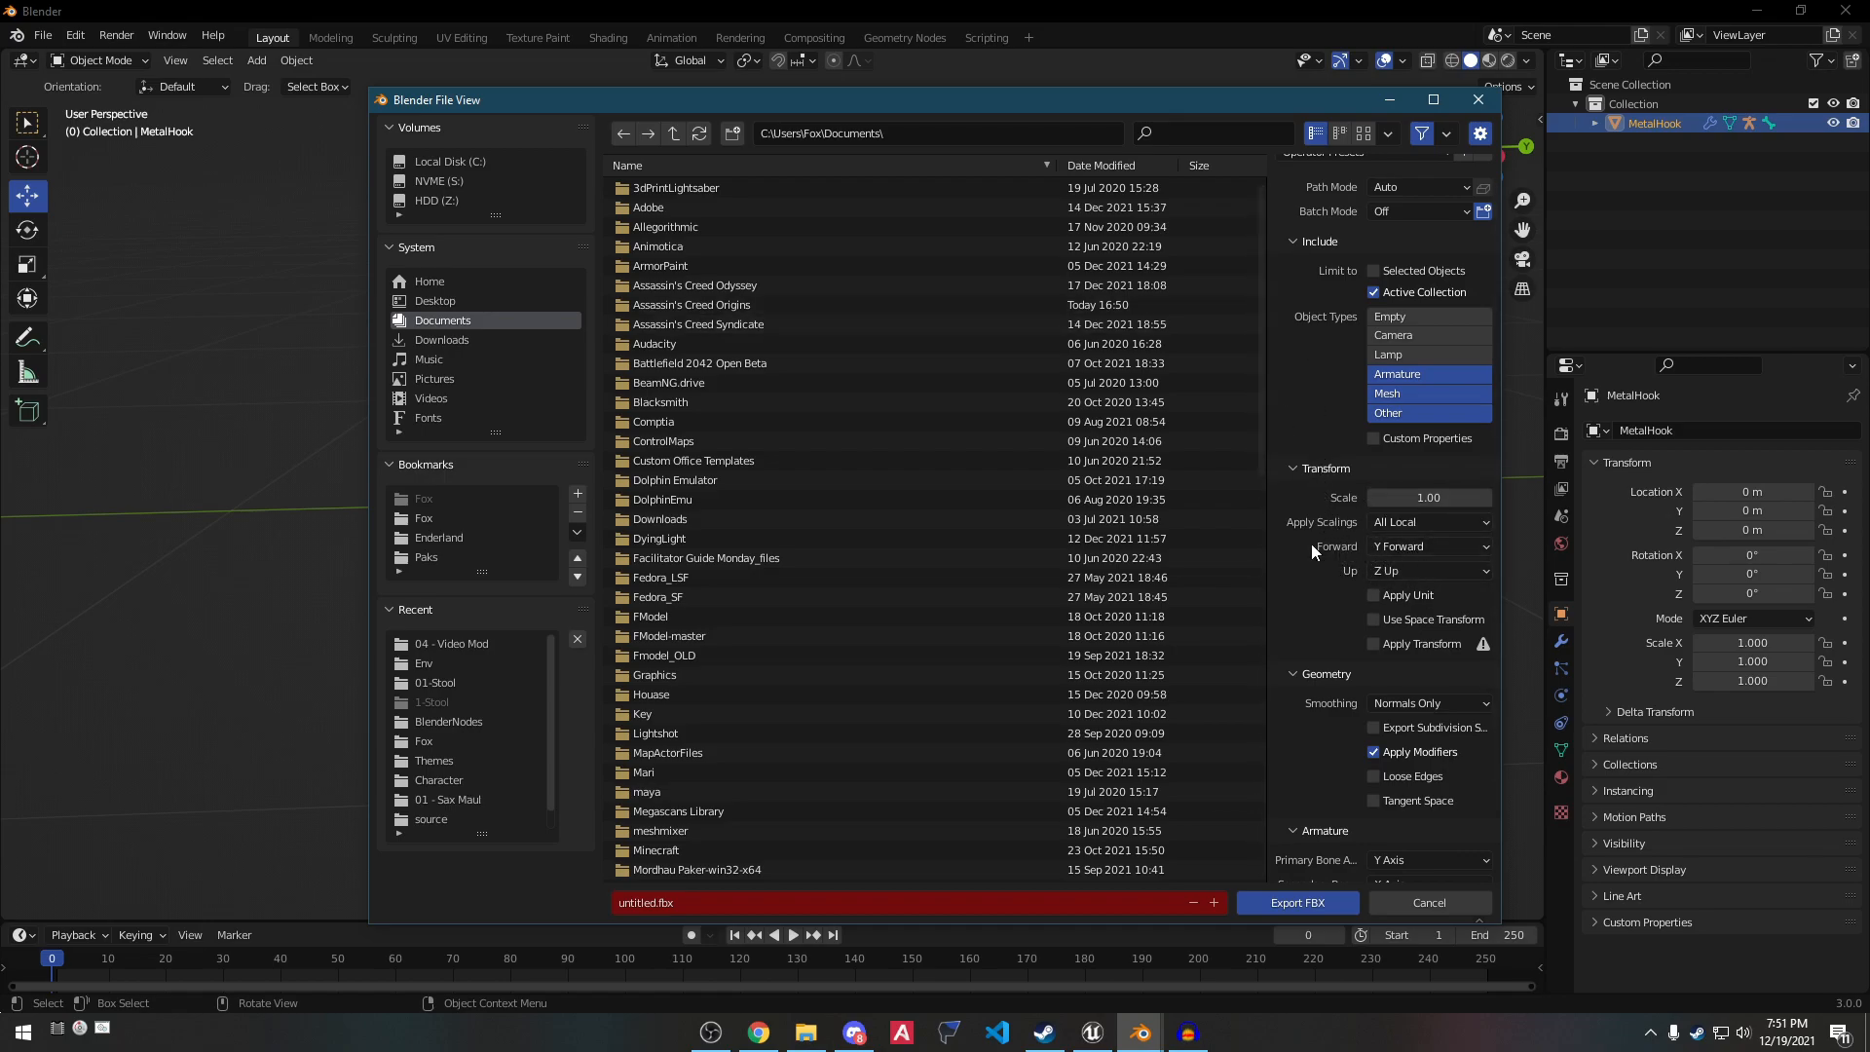
scroll(1382, 547, down, 3)
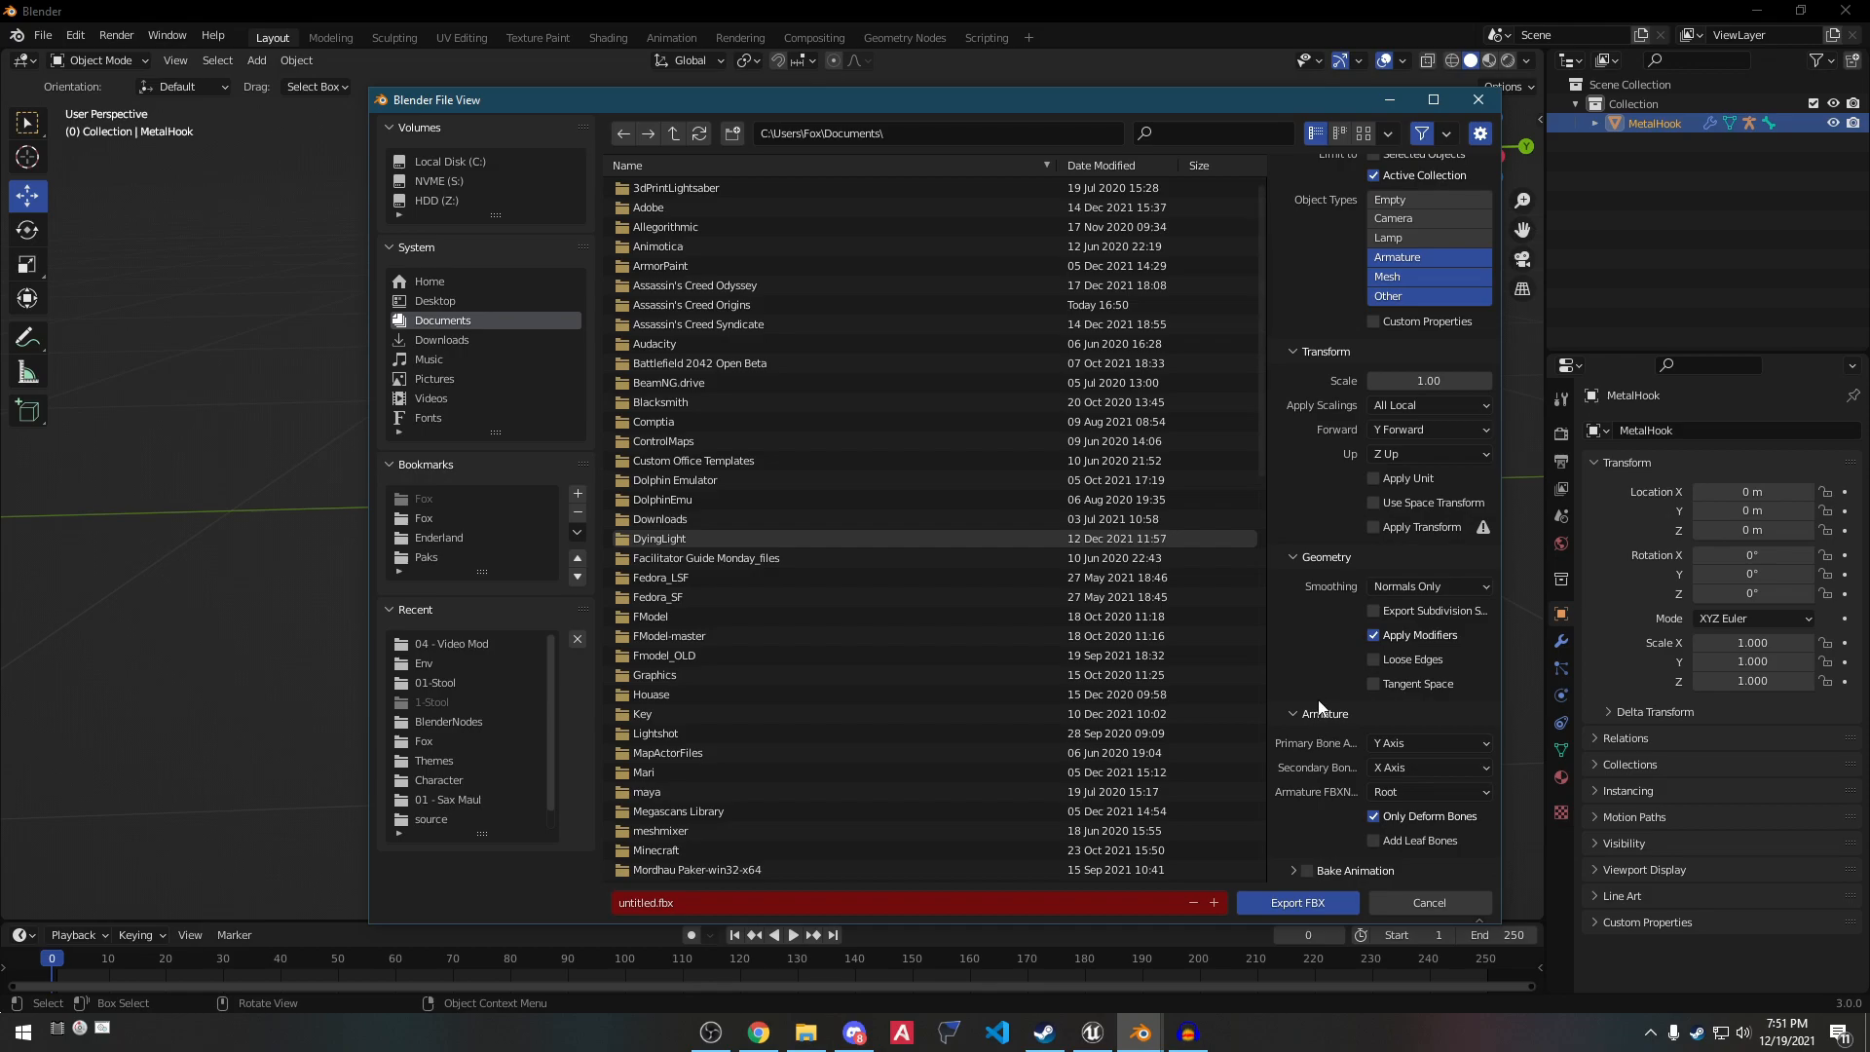
scroll(1324, 711, up, 3)
scroll(1340, 691, down, 3)
key(Escape)
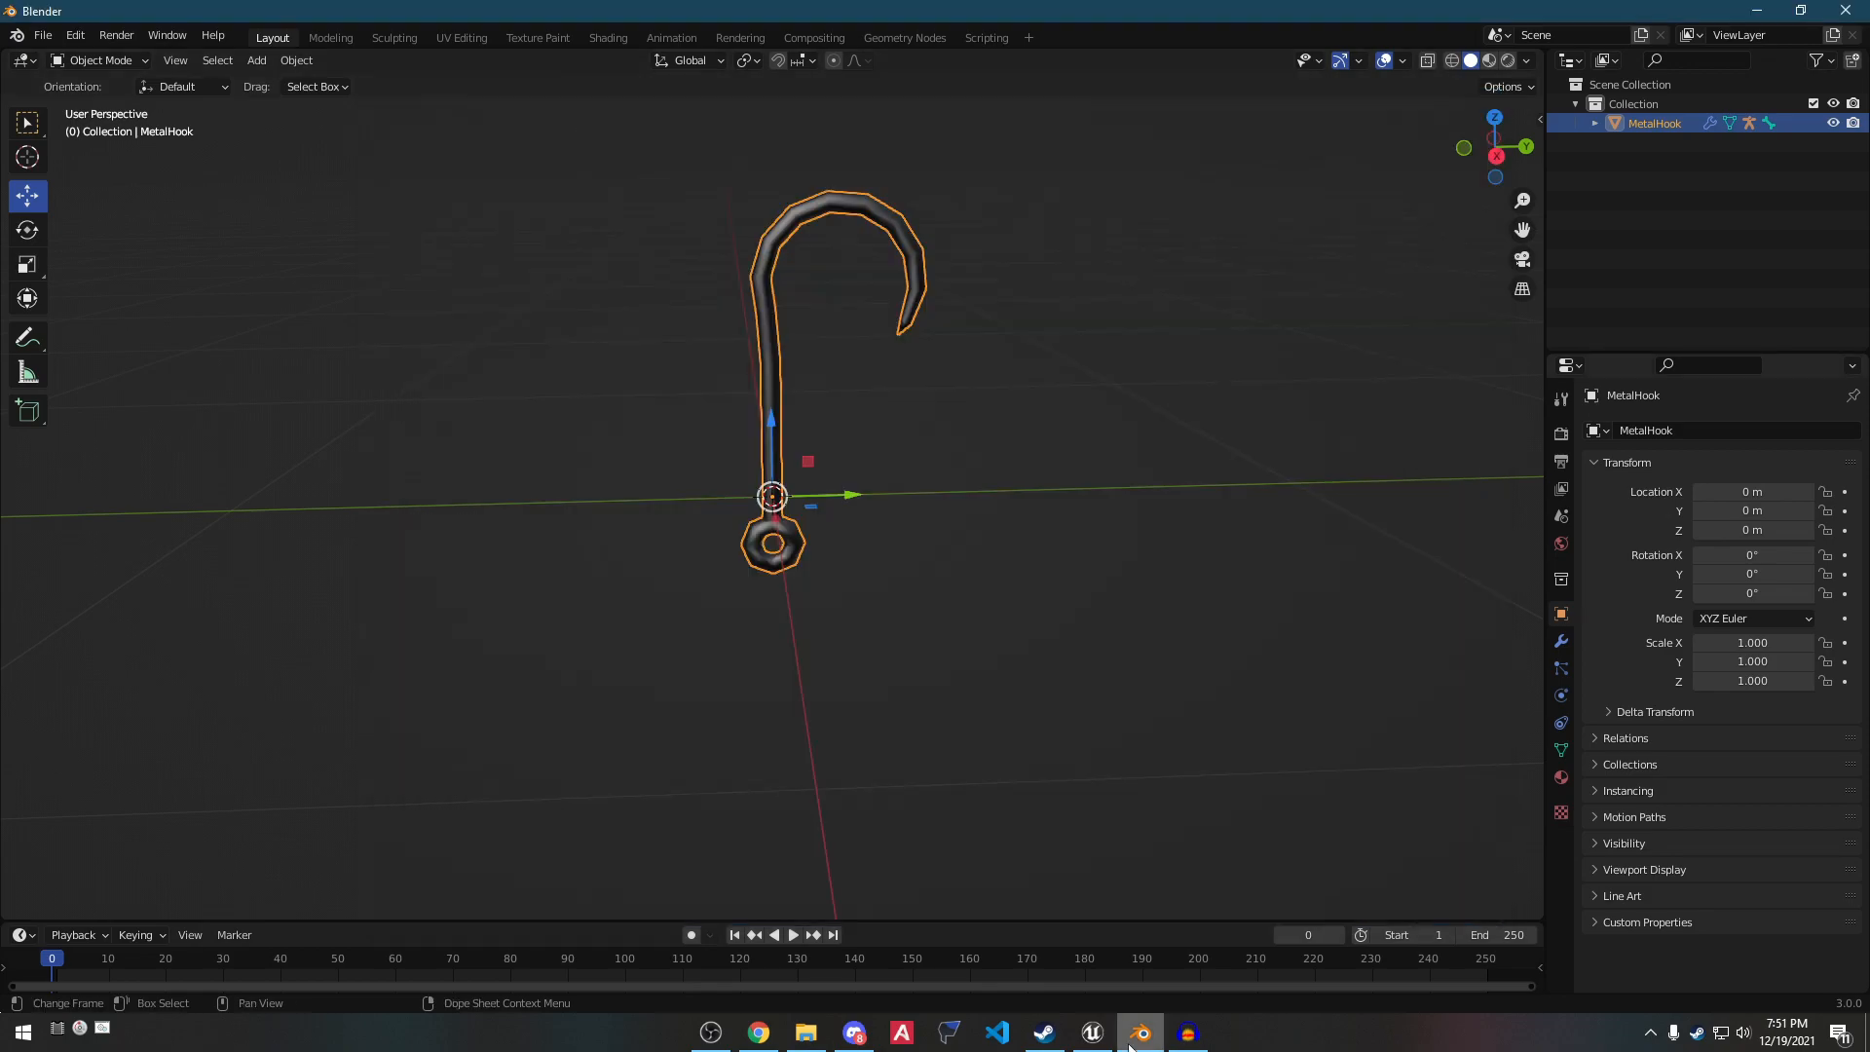
Switch to the Unreal Editor and open the CustomWeapons Meshes folder of the EquipmentArray_Test content.
click(1093, 1032)
click(985, 875)
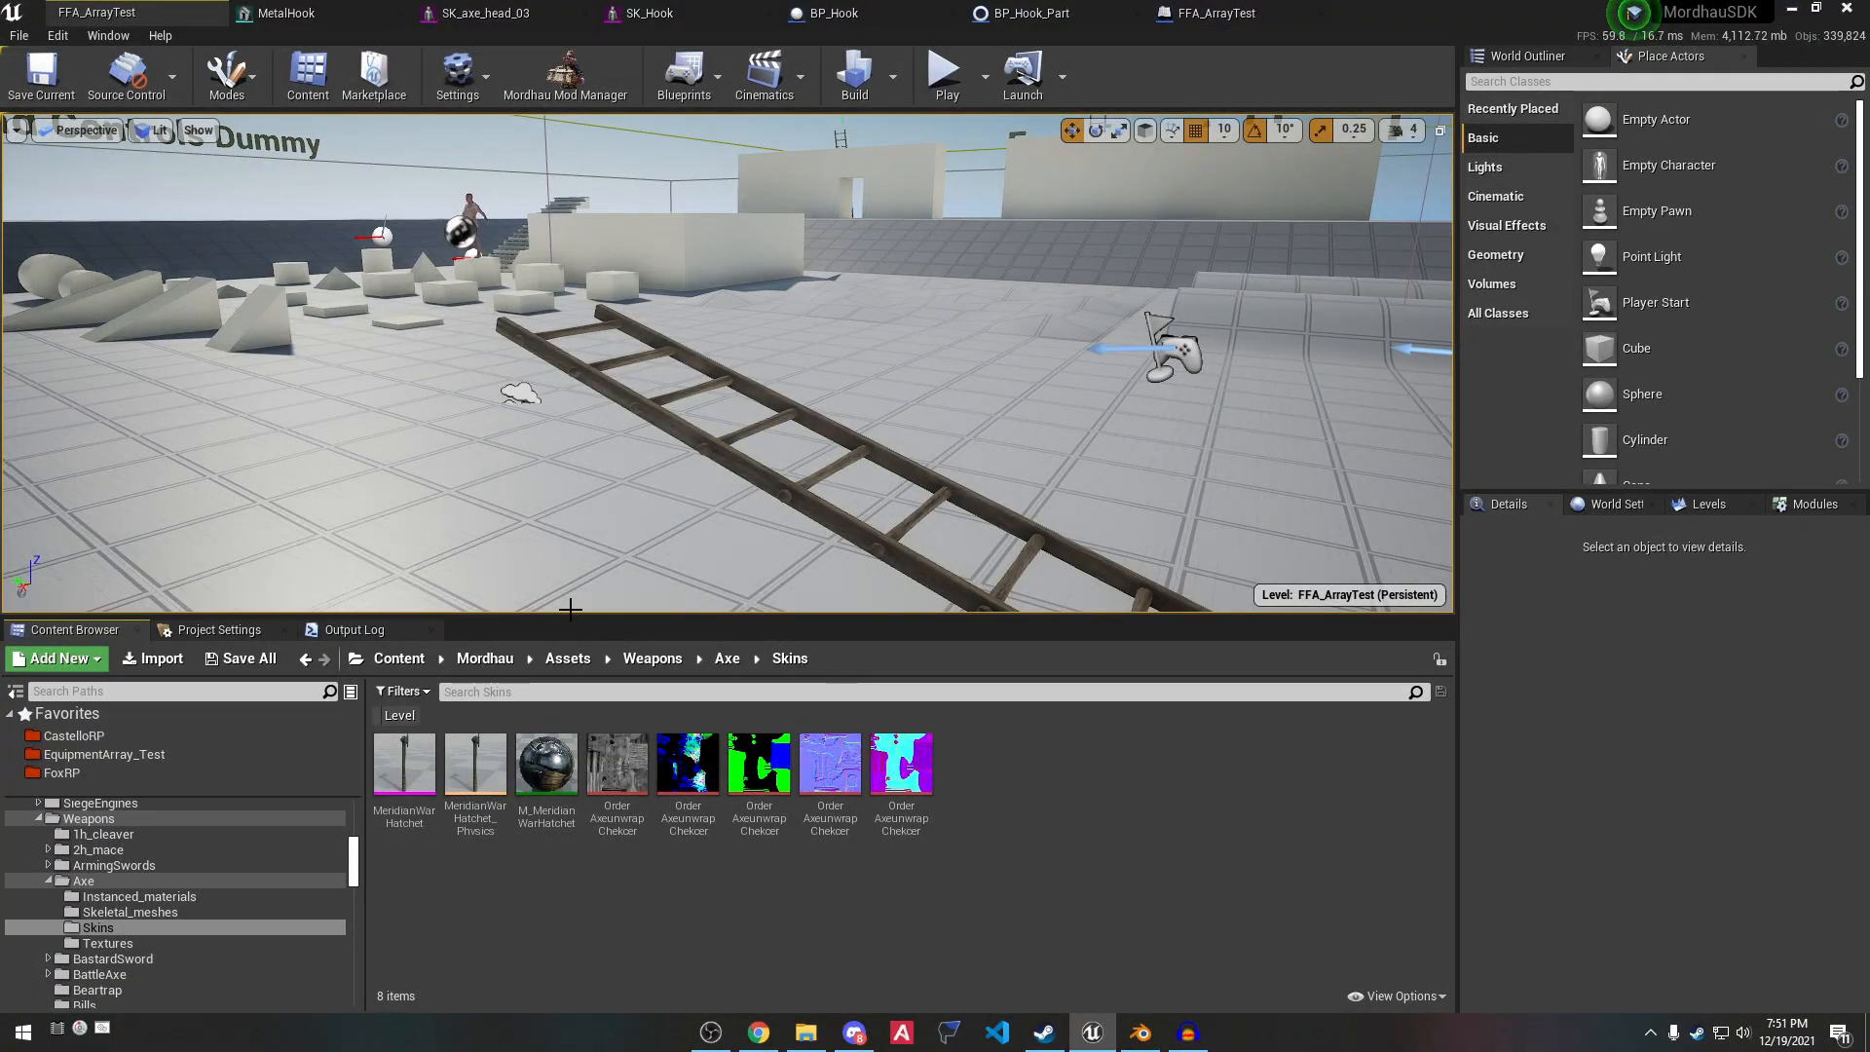
click(102, 754)
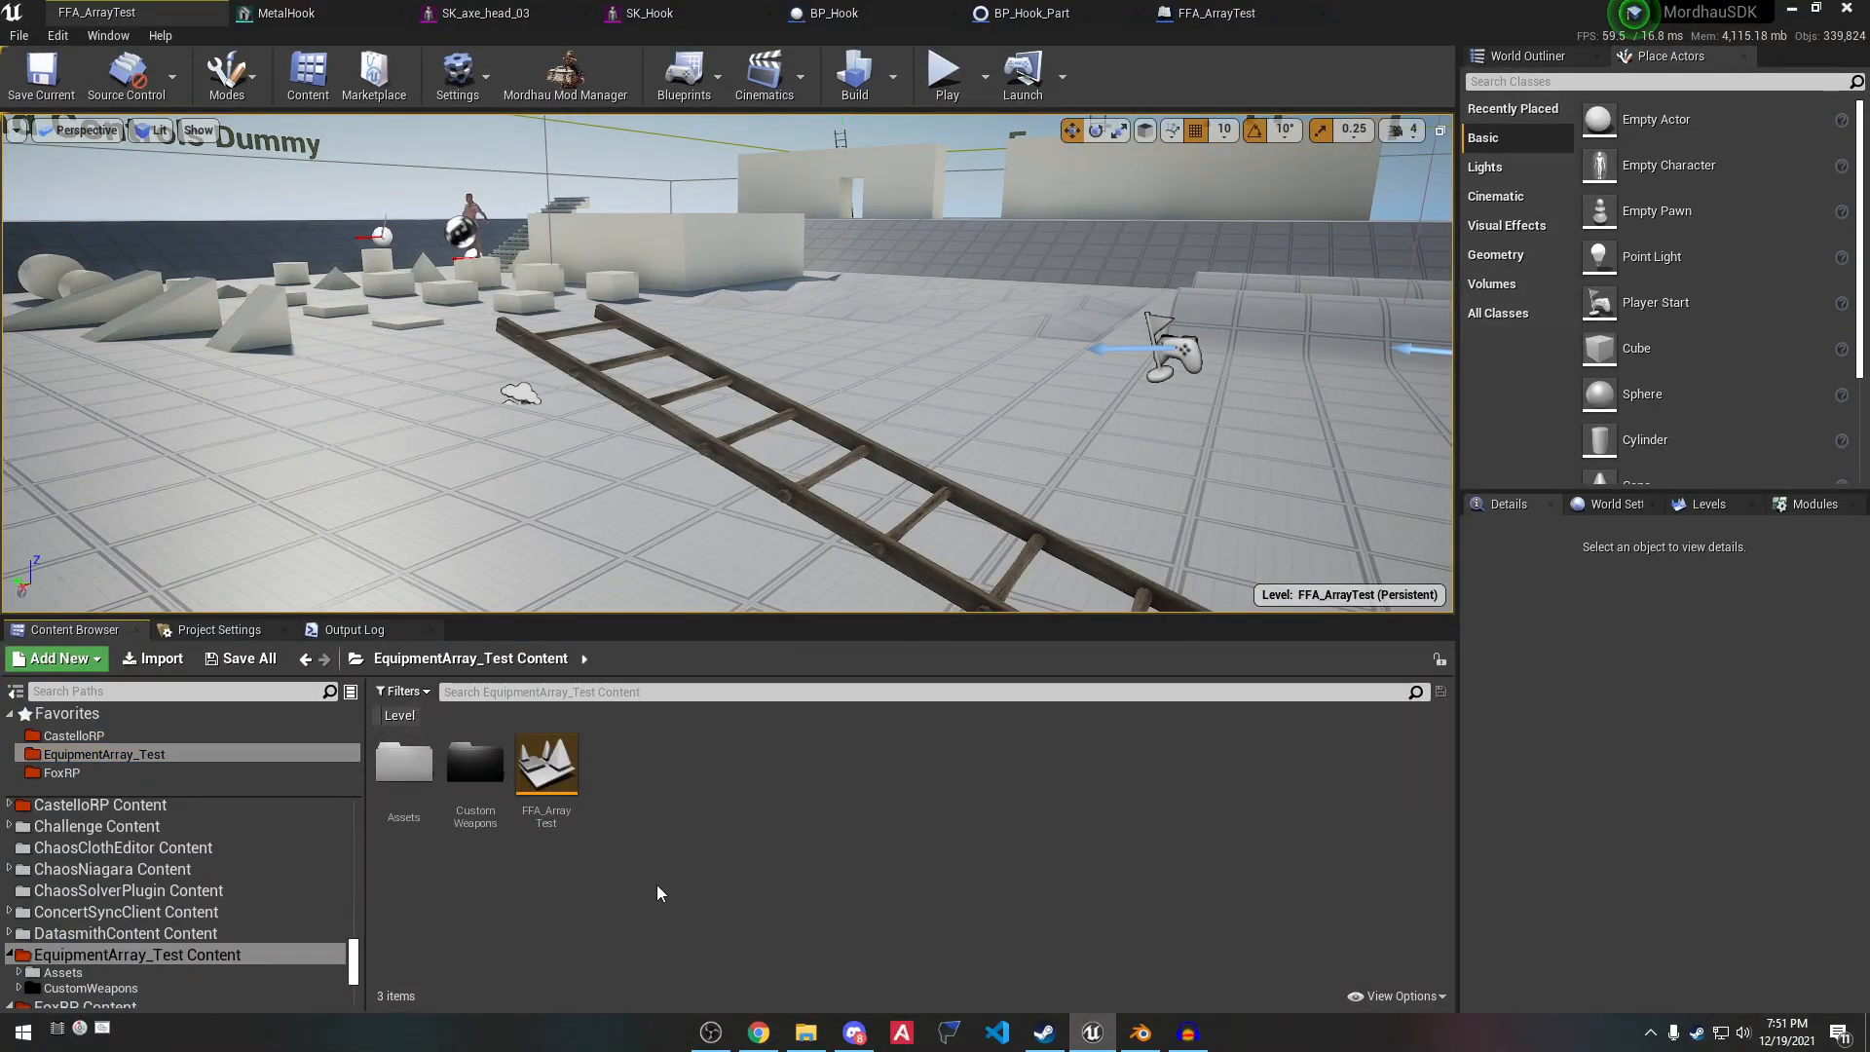
double_click(487, 779)
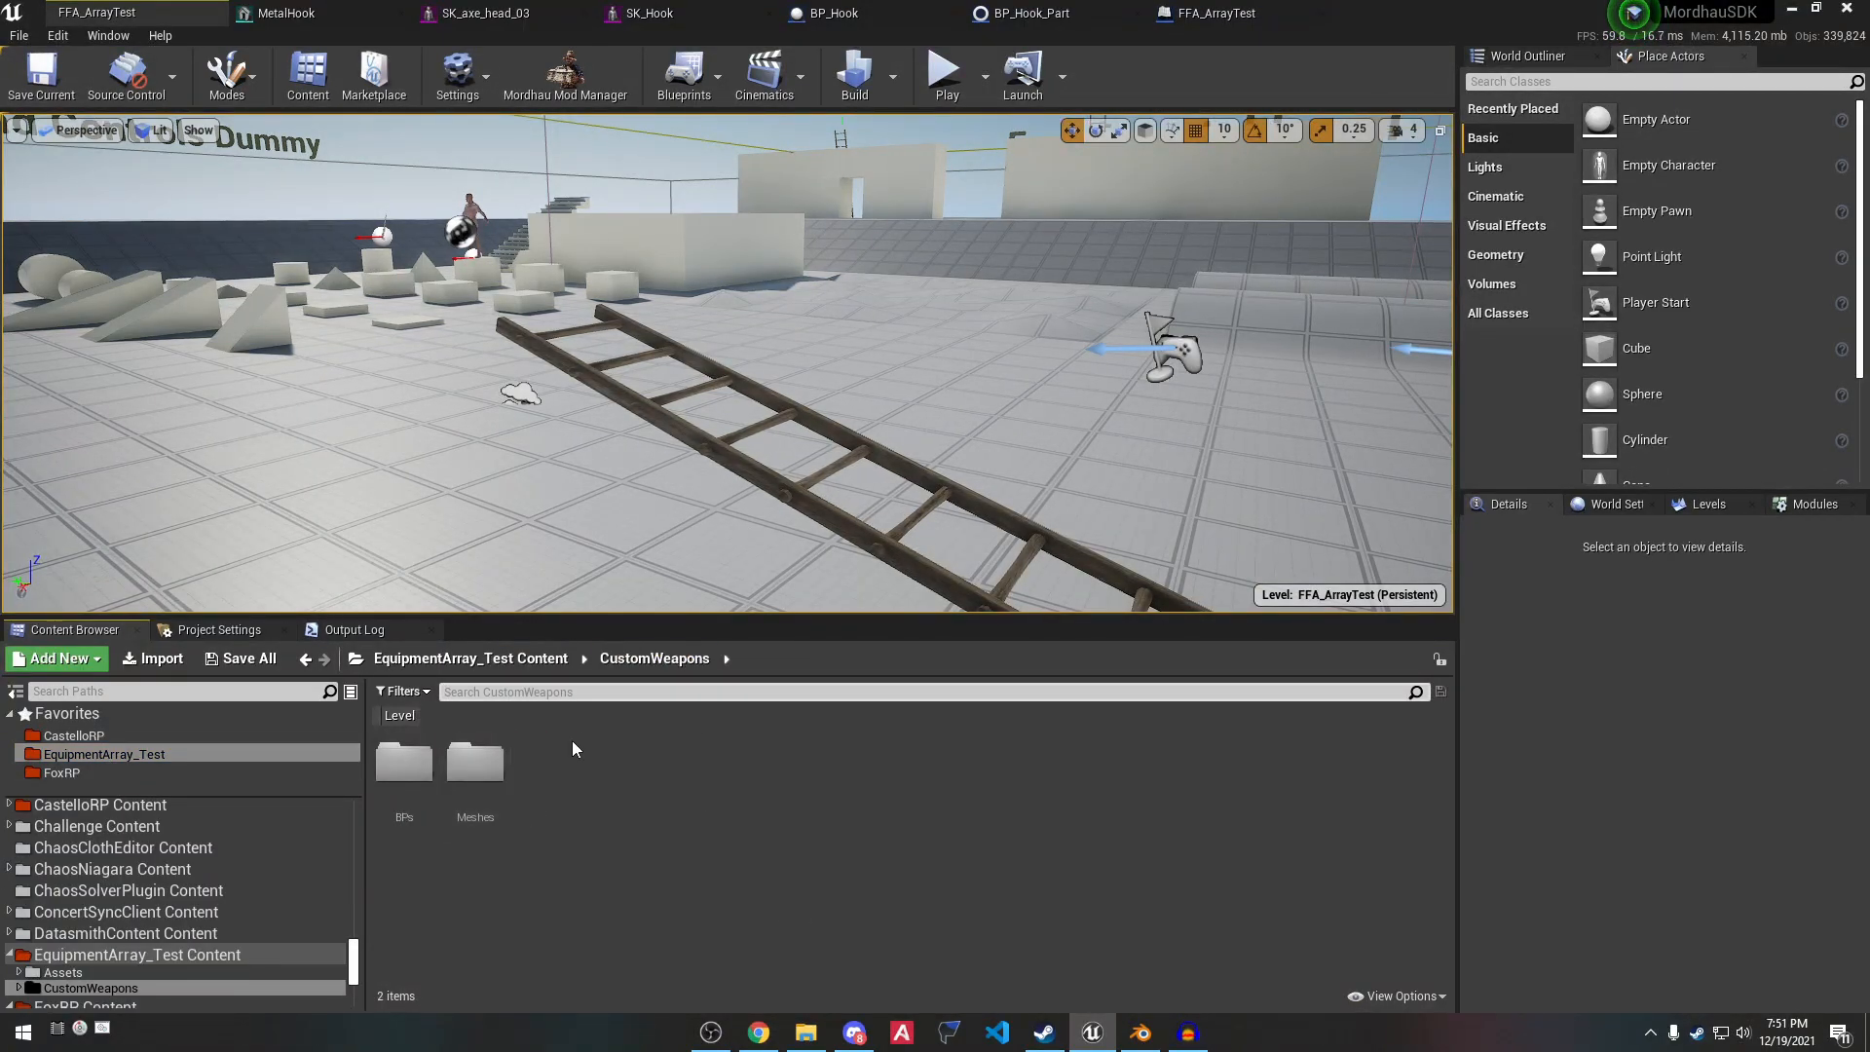
double_click(476, 764)
Import the SK_Hook FBX as a skeletal mesh into the Meshes folder using the Armature_Axes skeleton, and dismiss the message log.
click(818, 1042)
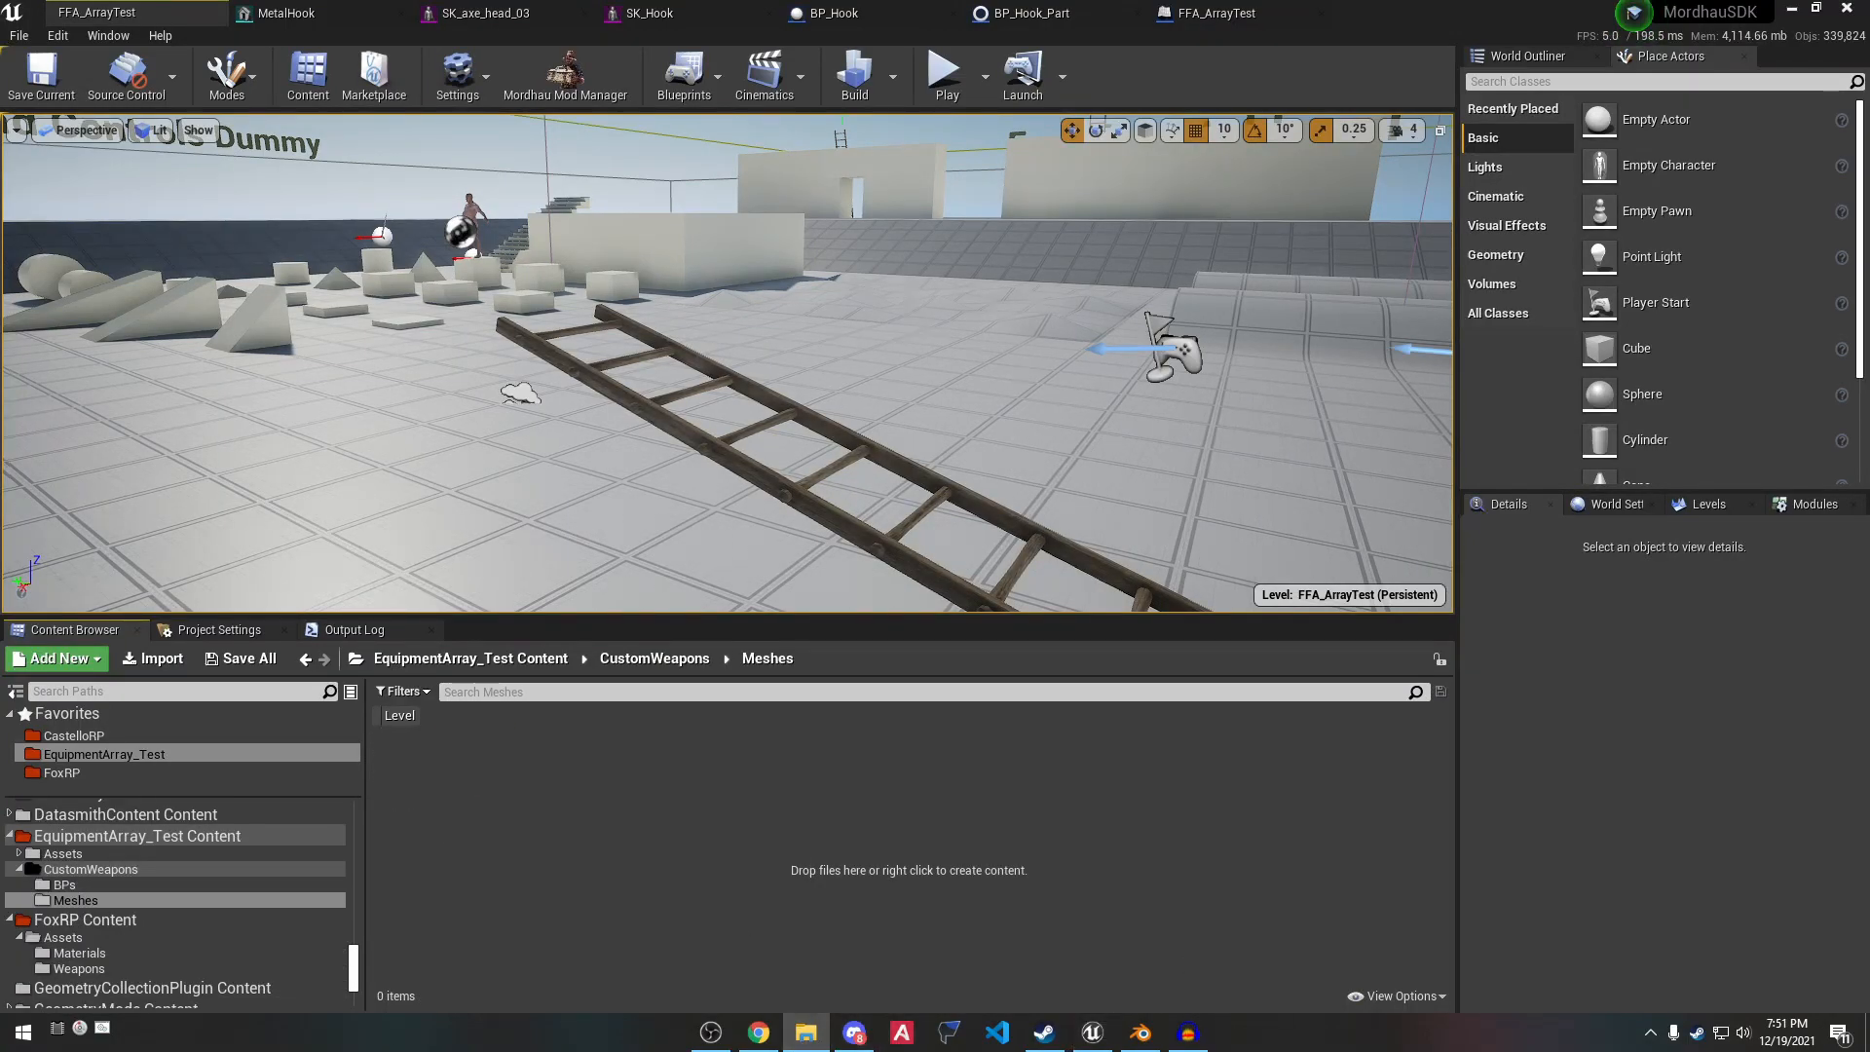
drag(666, 840, 668, 843)
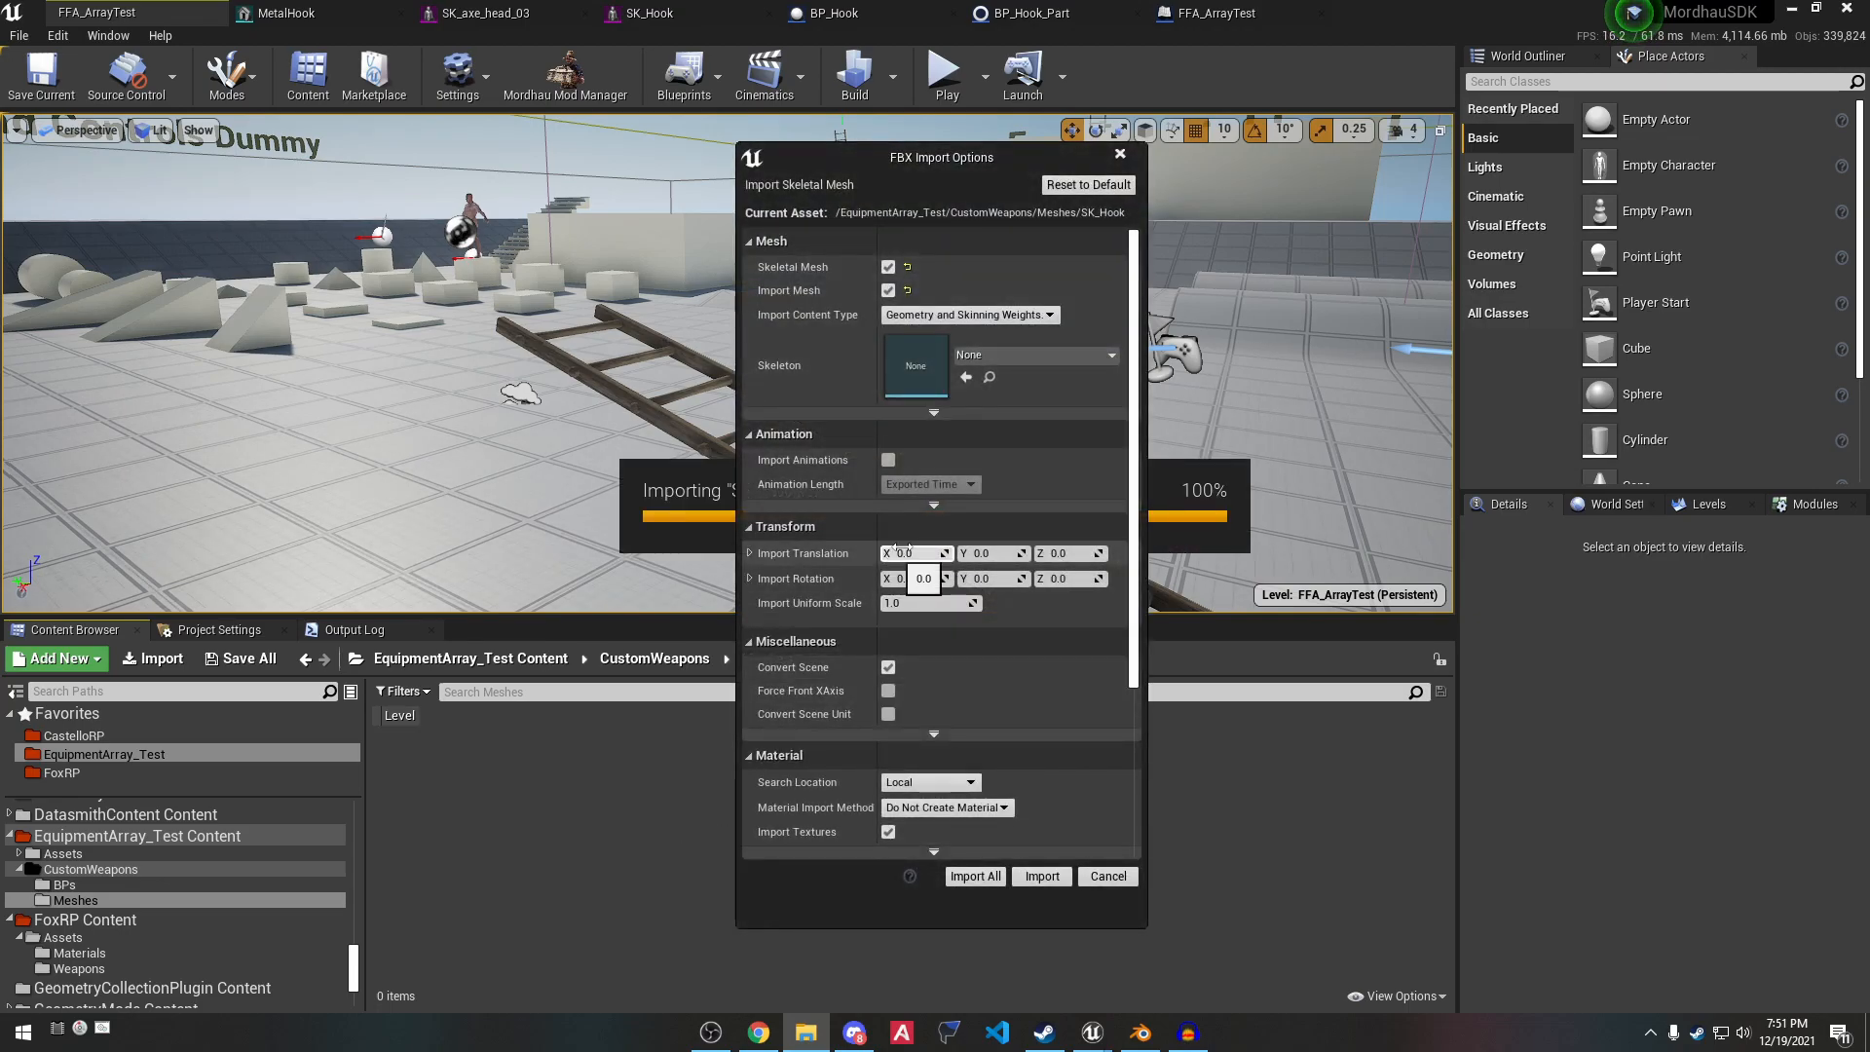
click(983, 354)
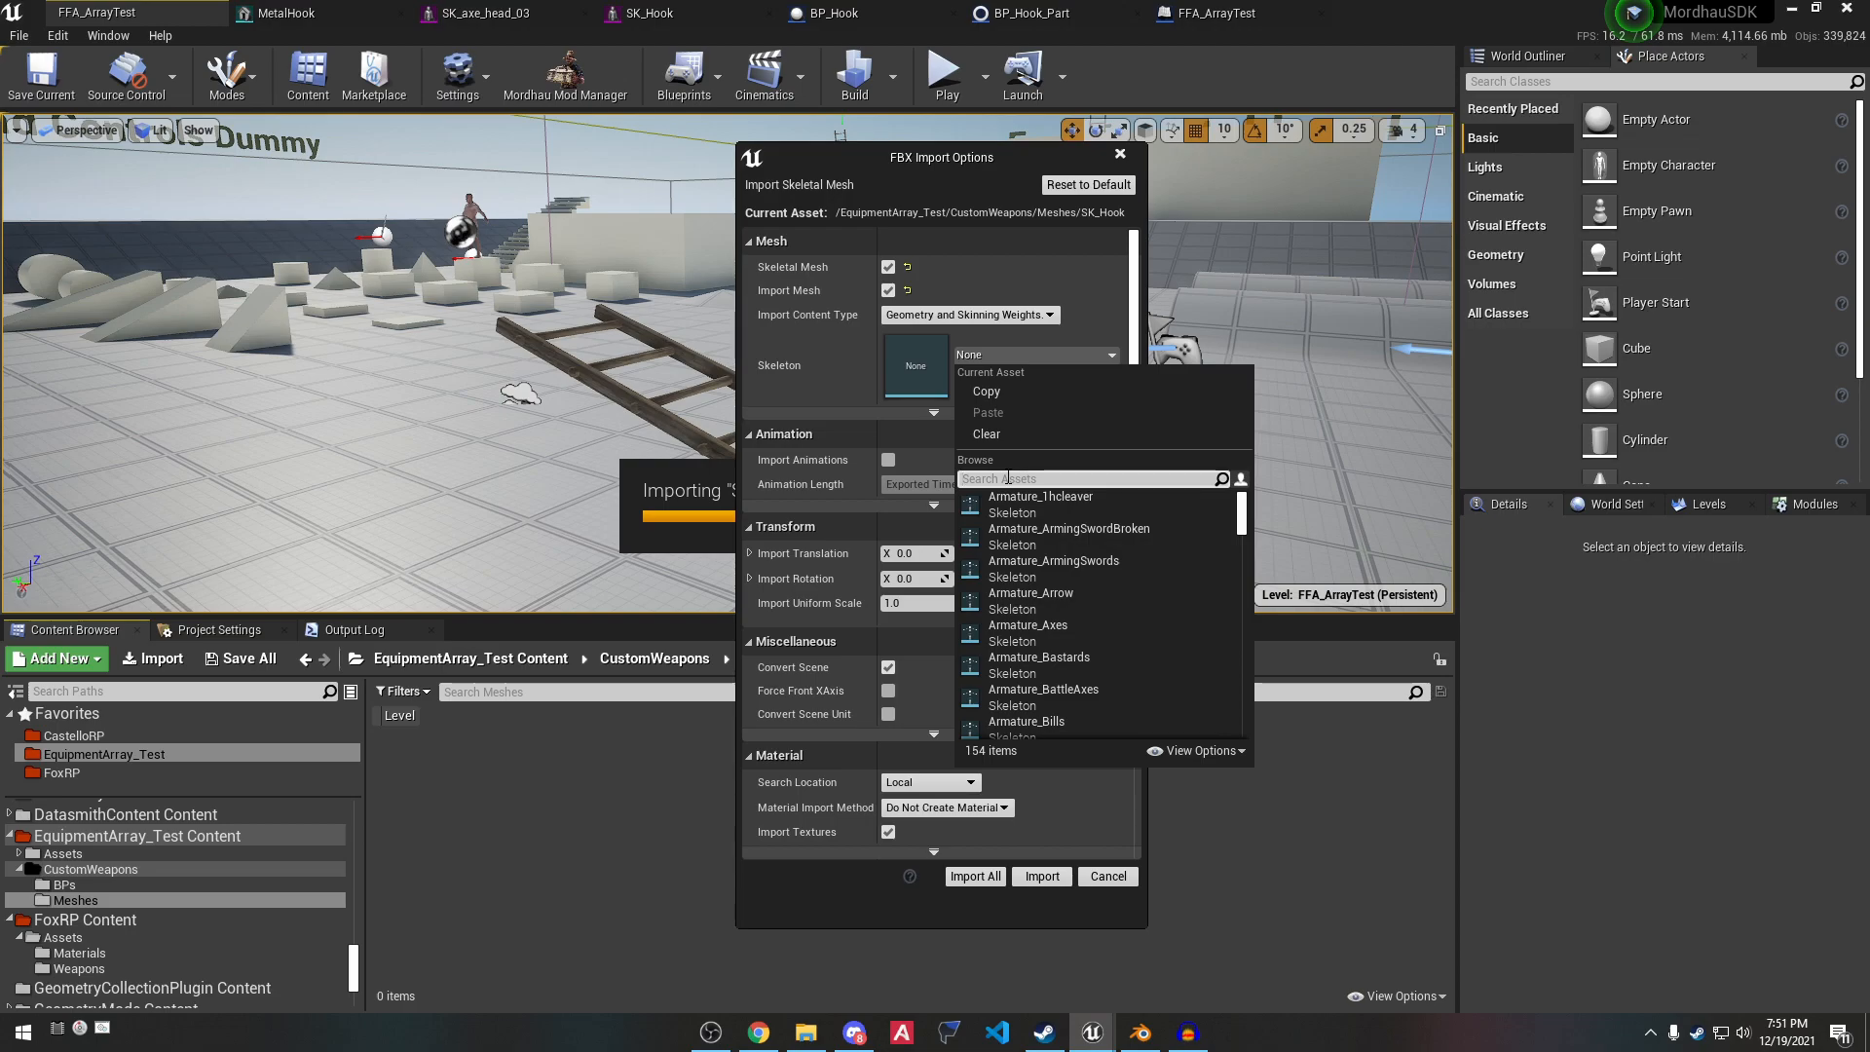
text(axe)
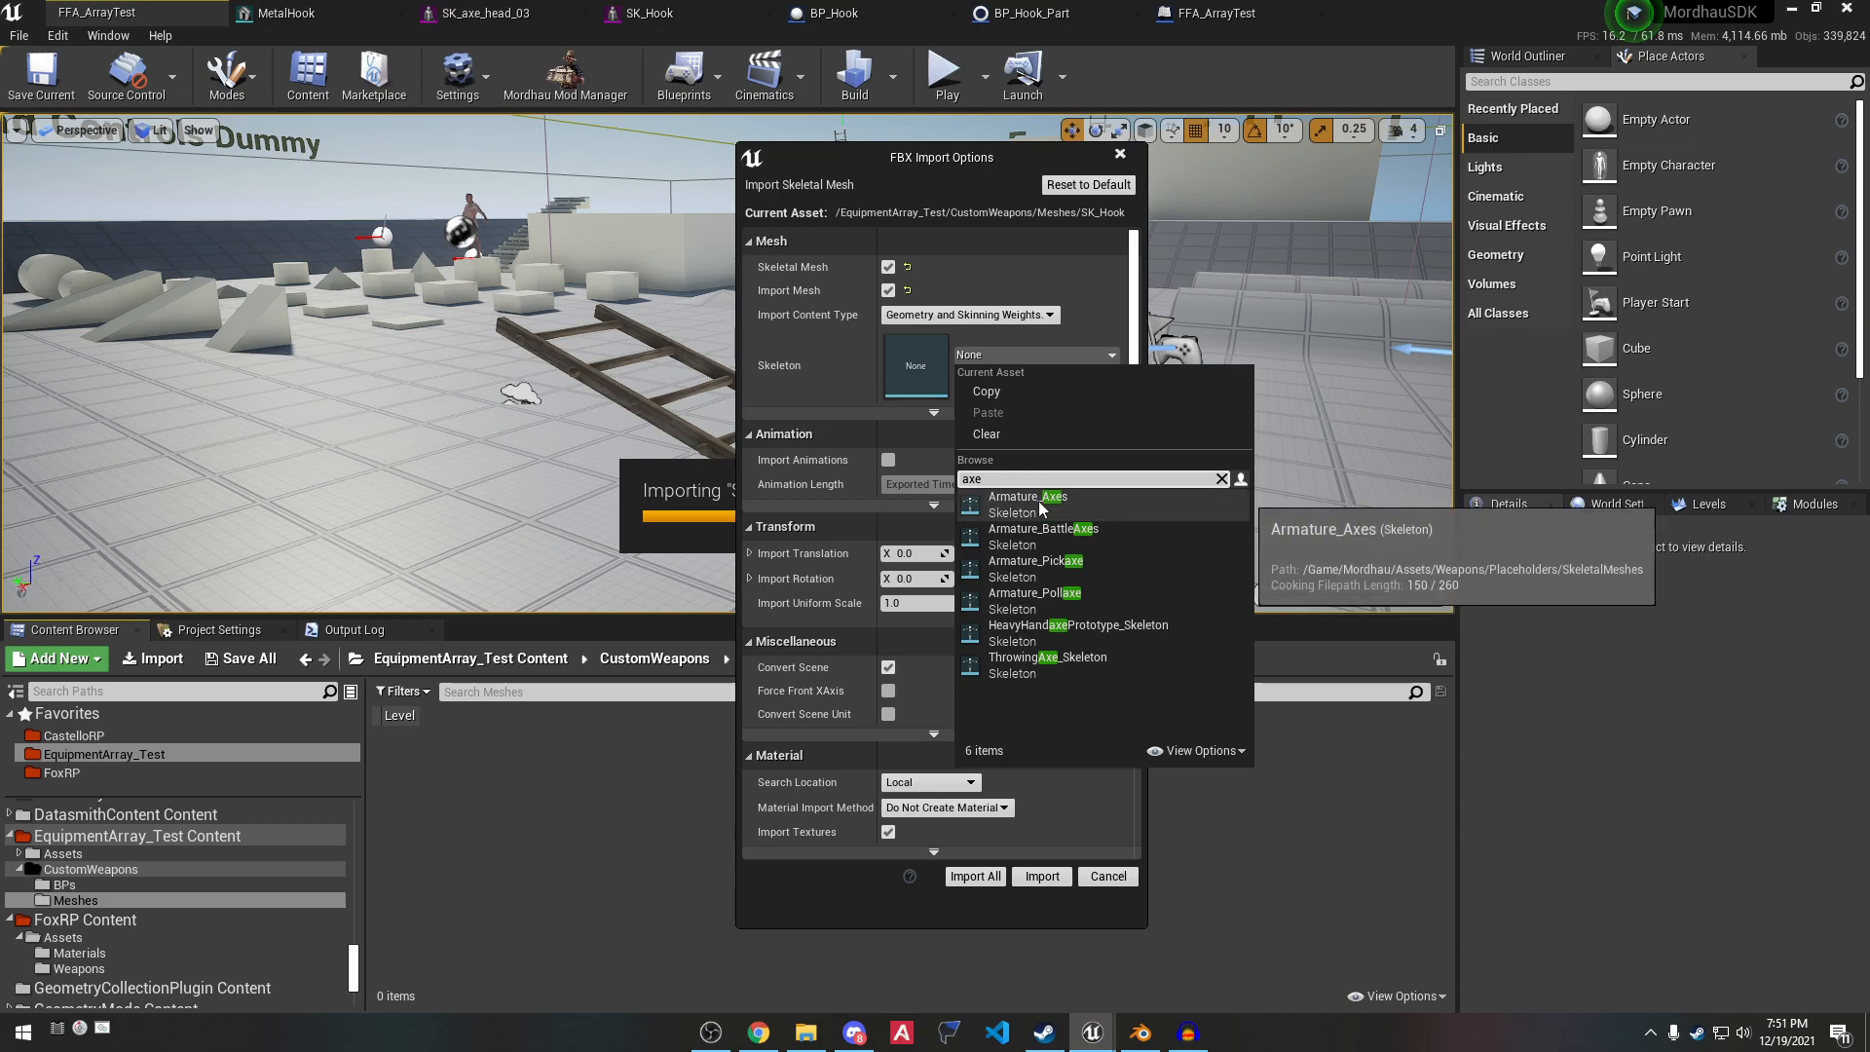
click(1089, 499)
scroll(1074, 629, down, 3)
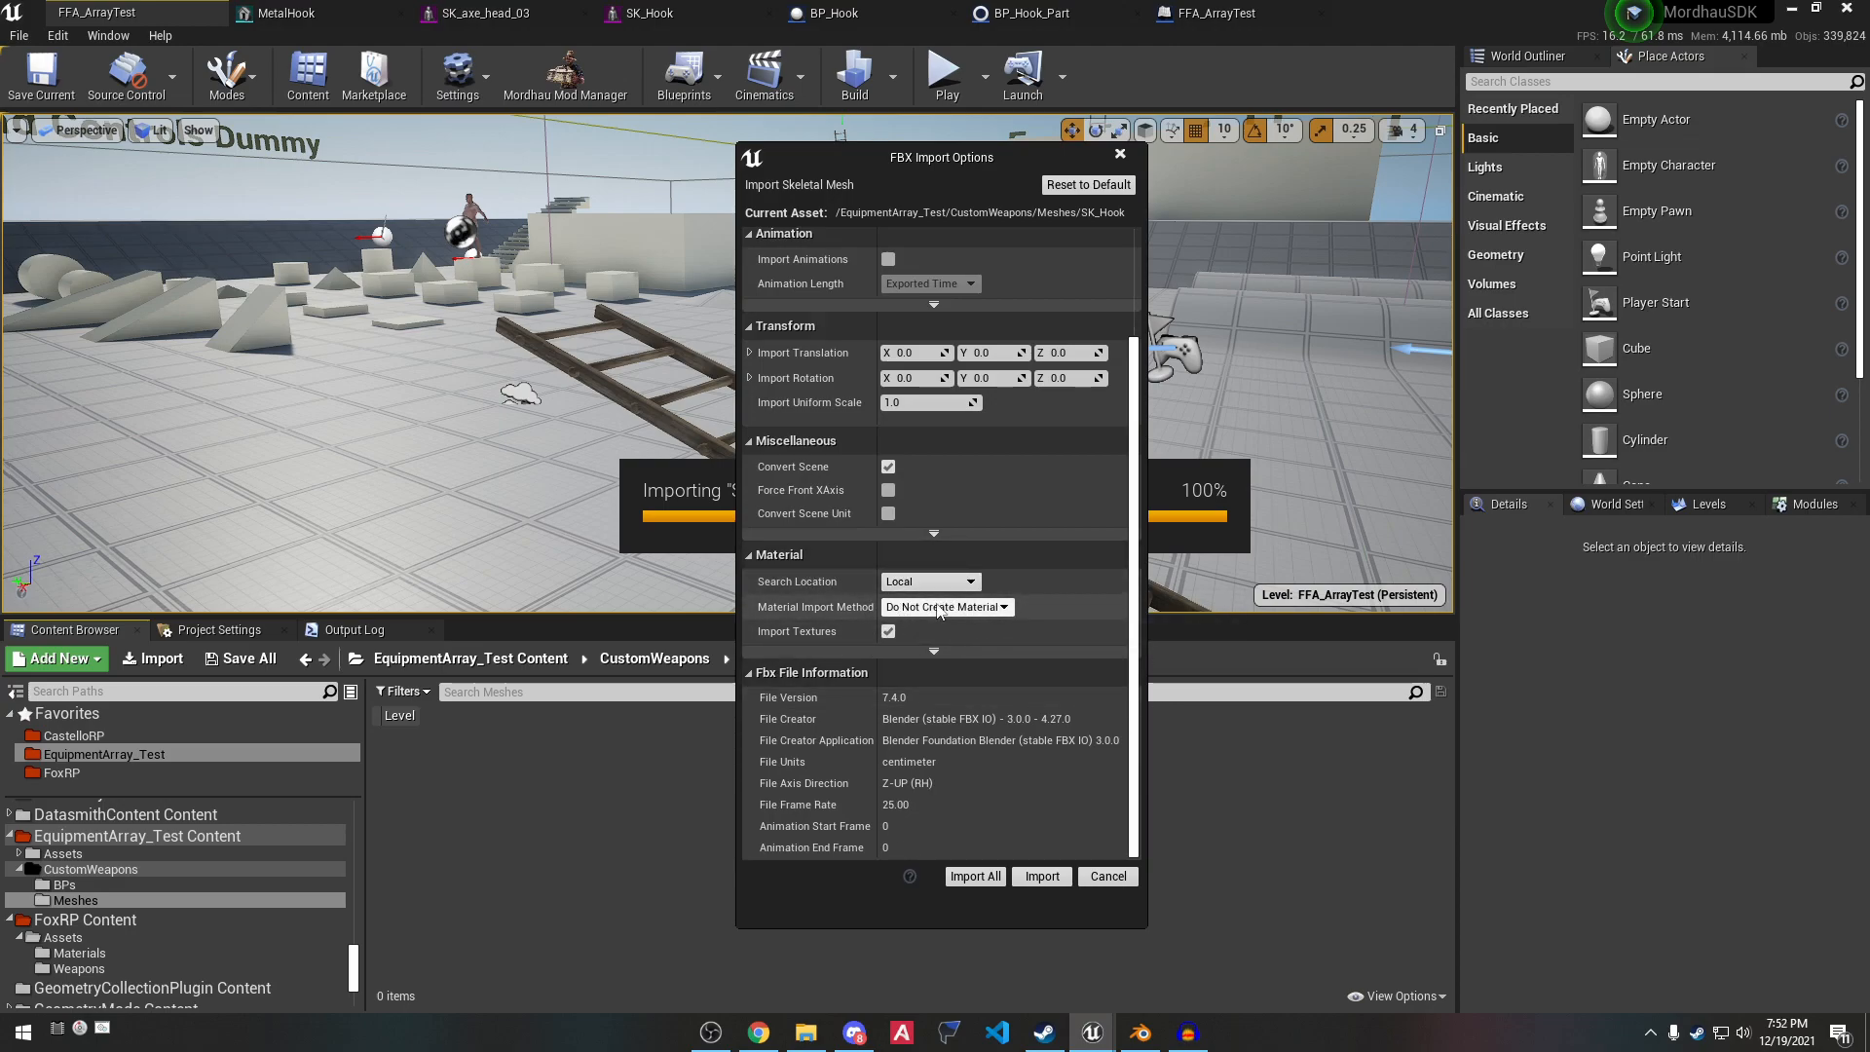
click(976, 876)
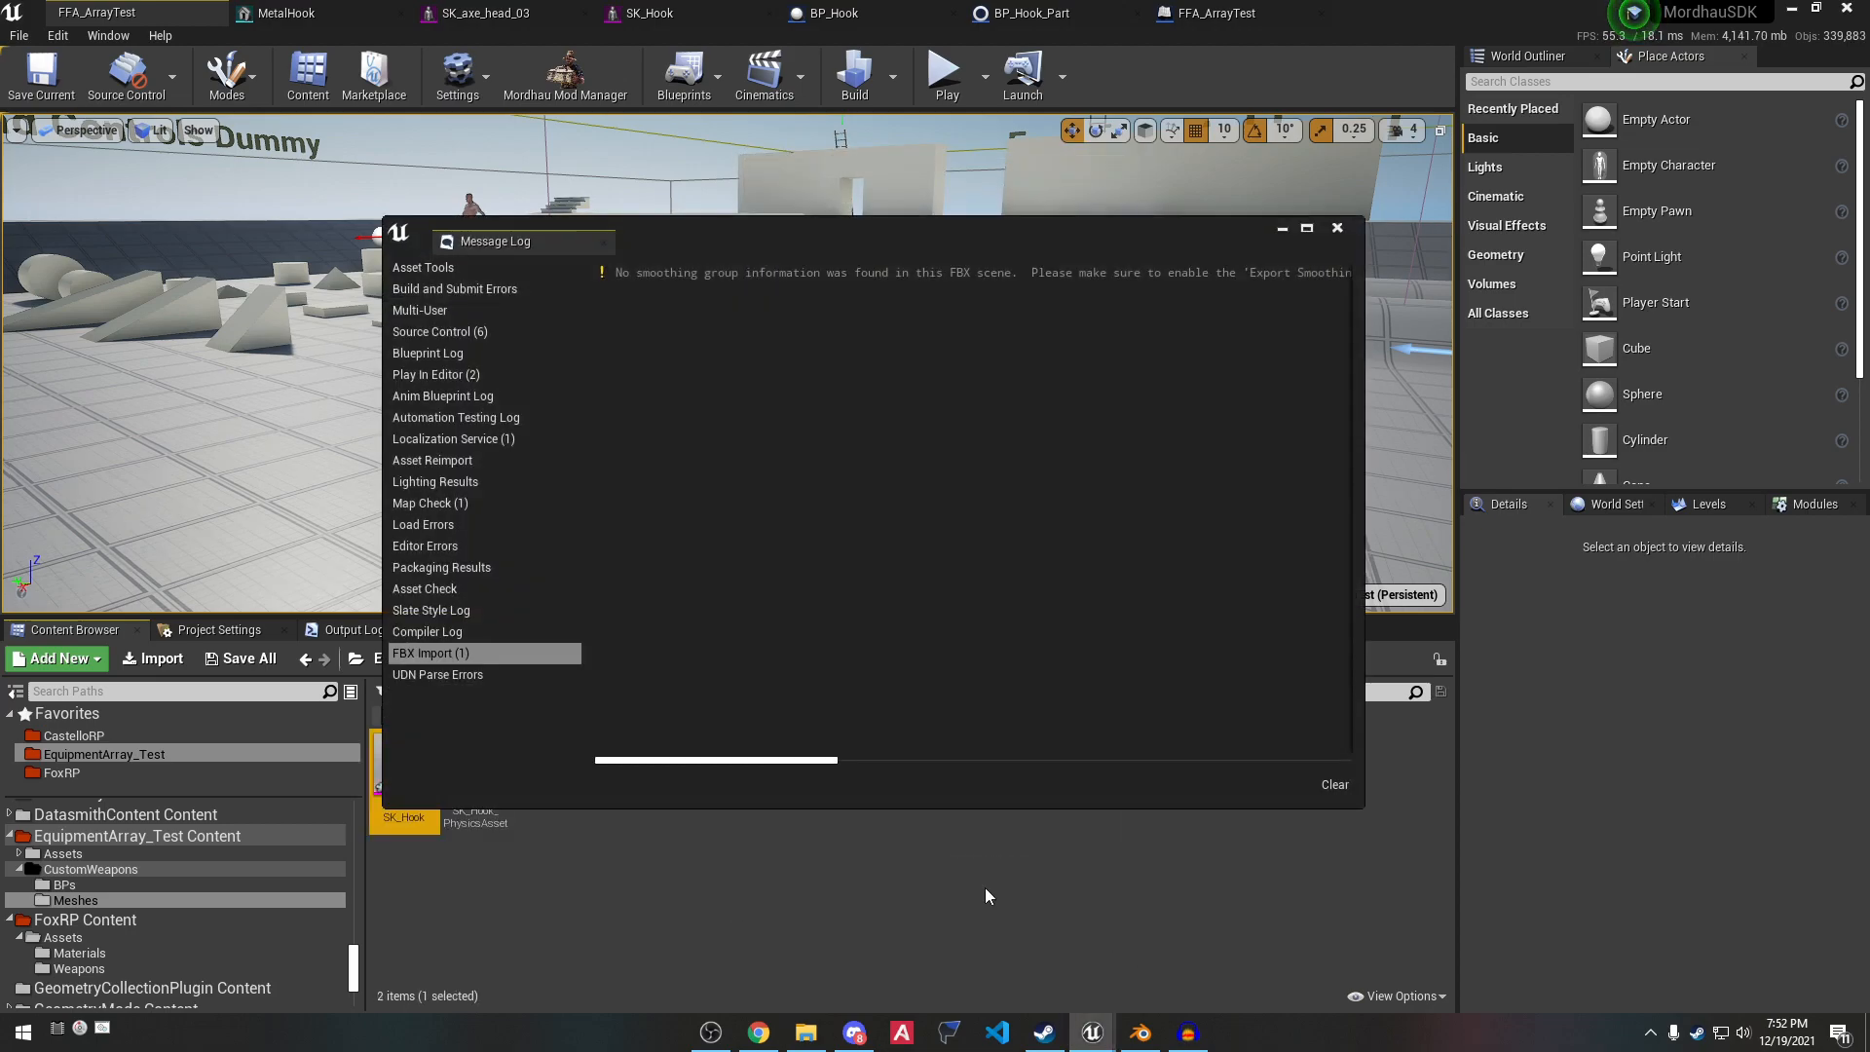
click(1335, 230)
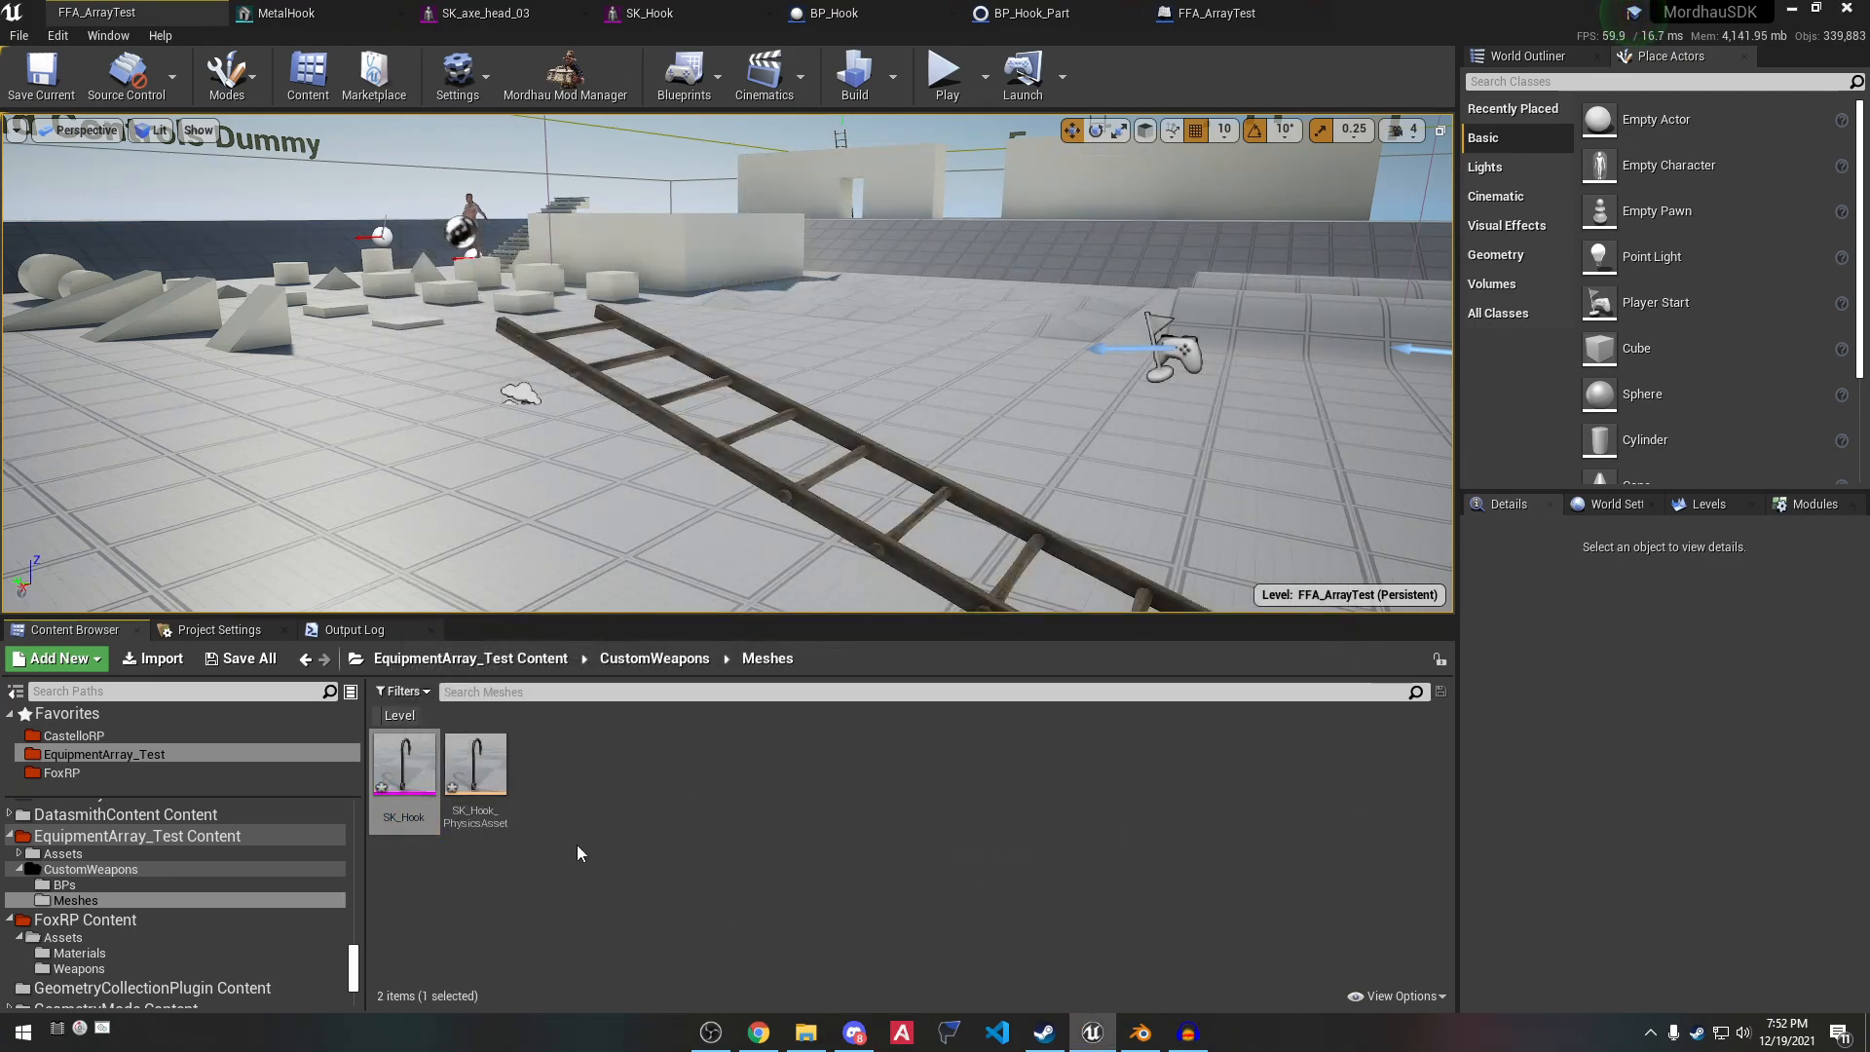
Set the physics asset of the SK_Hook skeletal mesh to SK_Axe_PhysicsAsset and save the mesh.
double_click(405, 769)
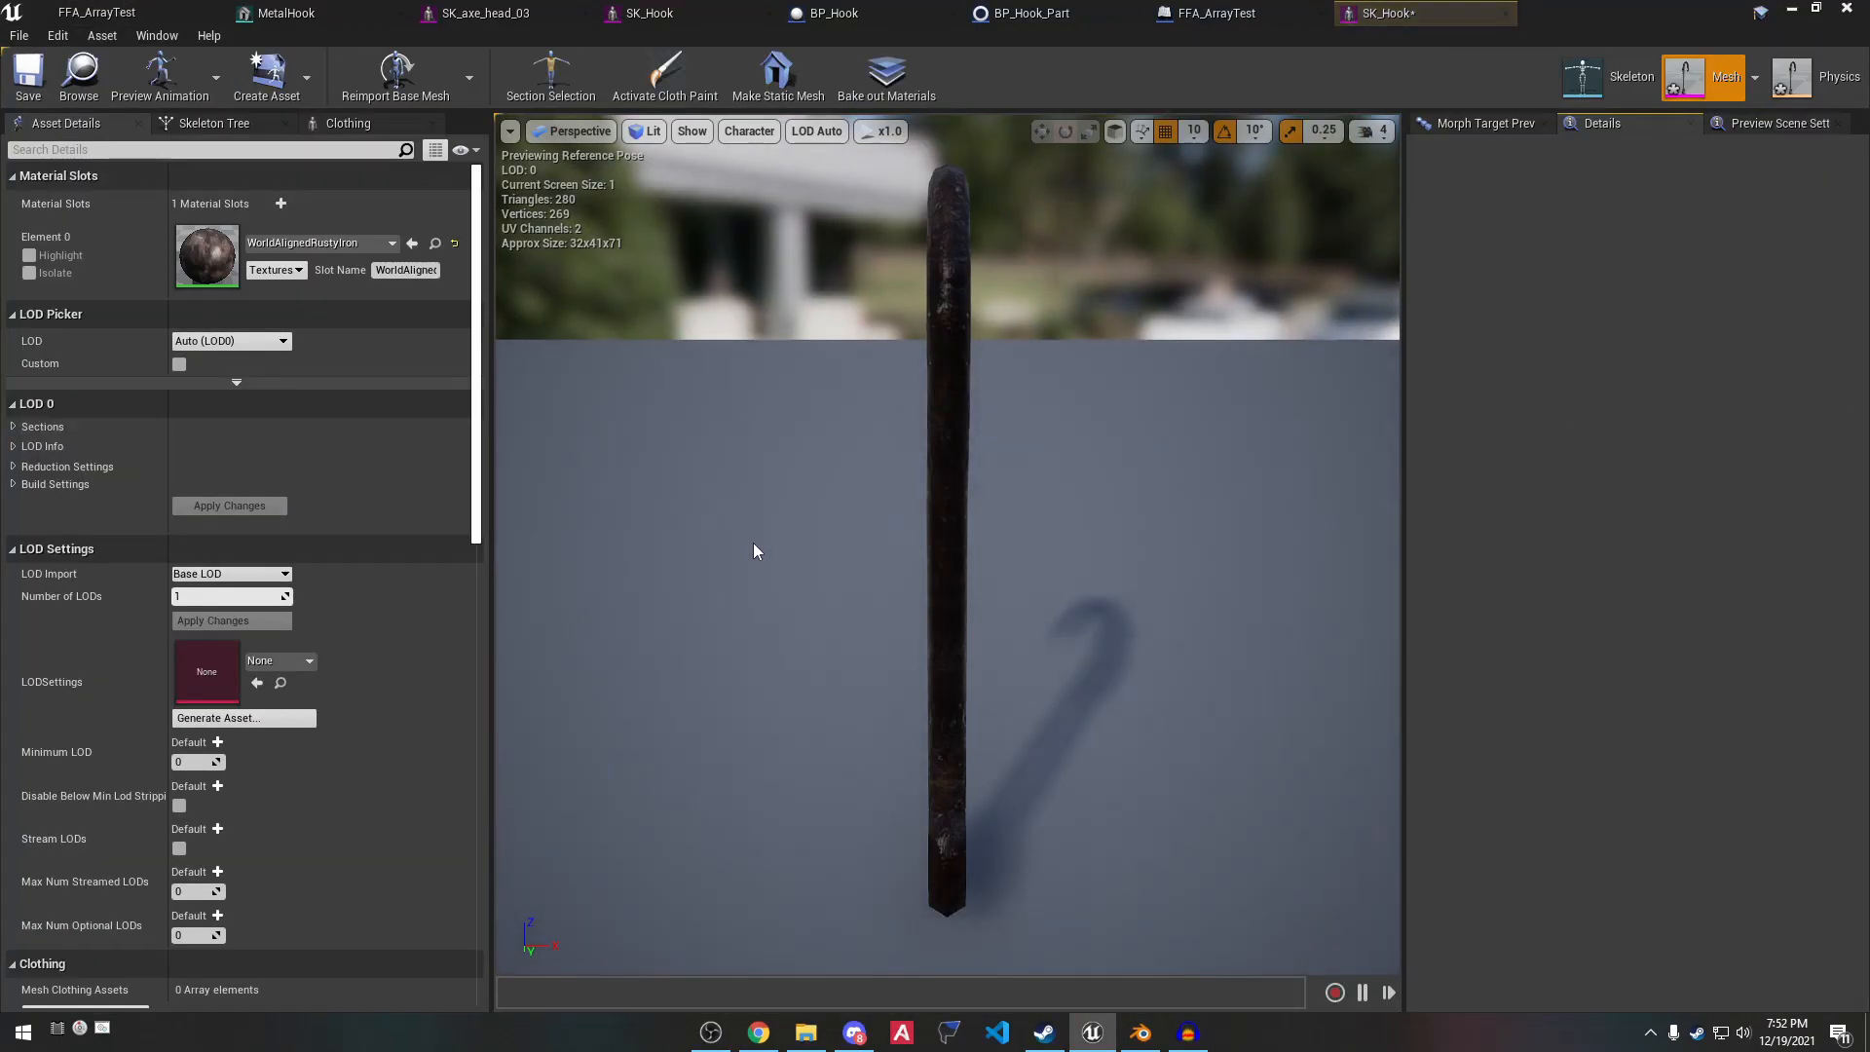
scroll(331, 695, down, 8)
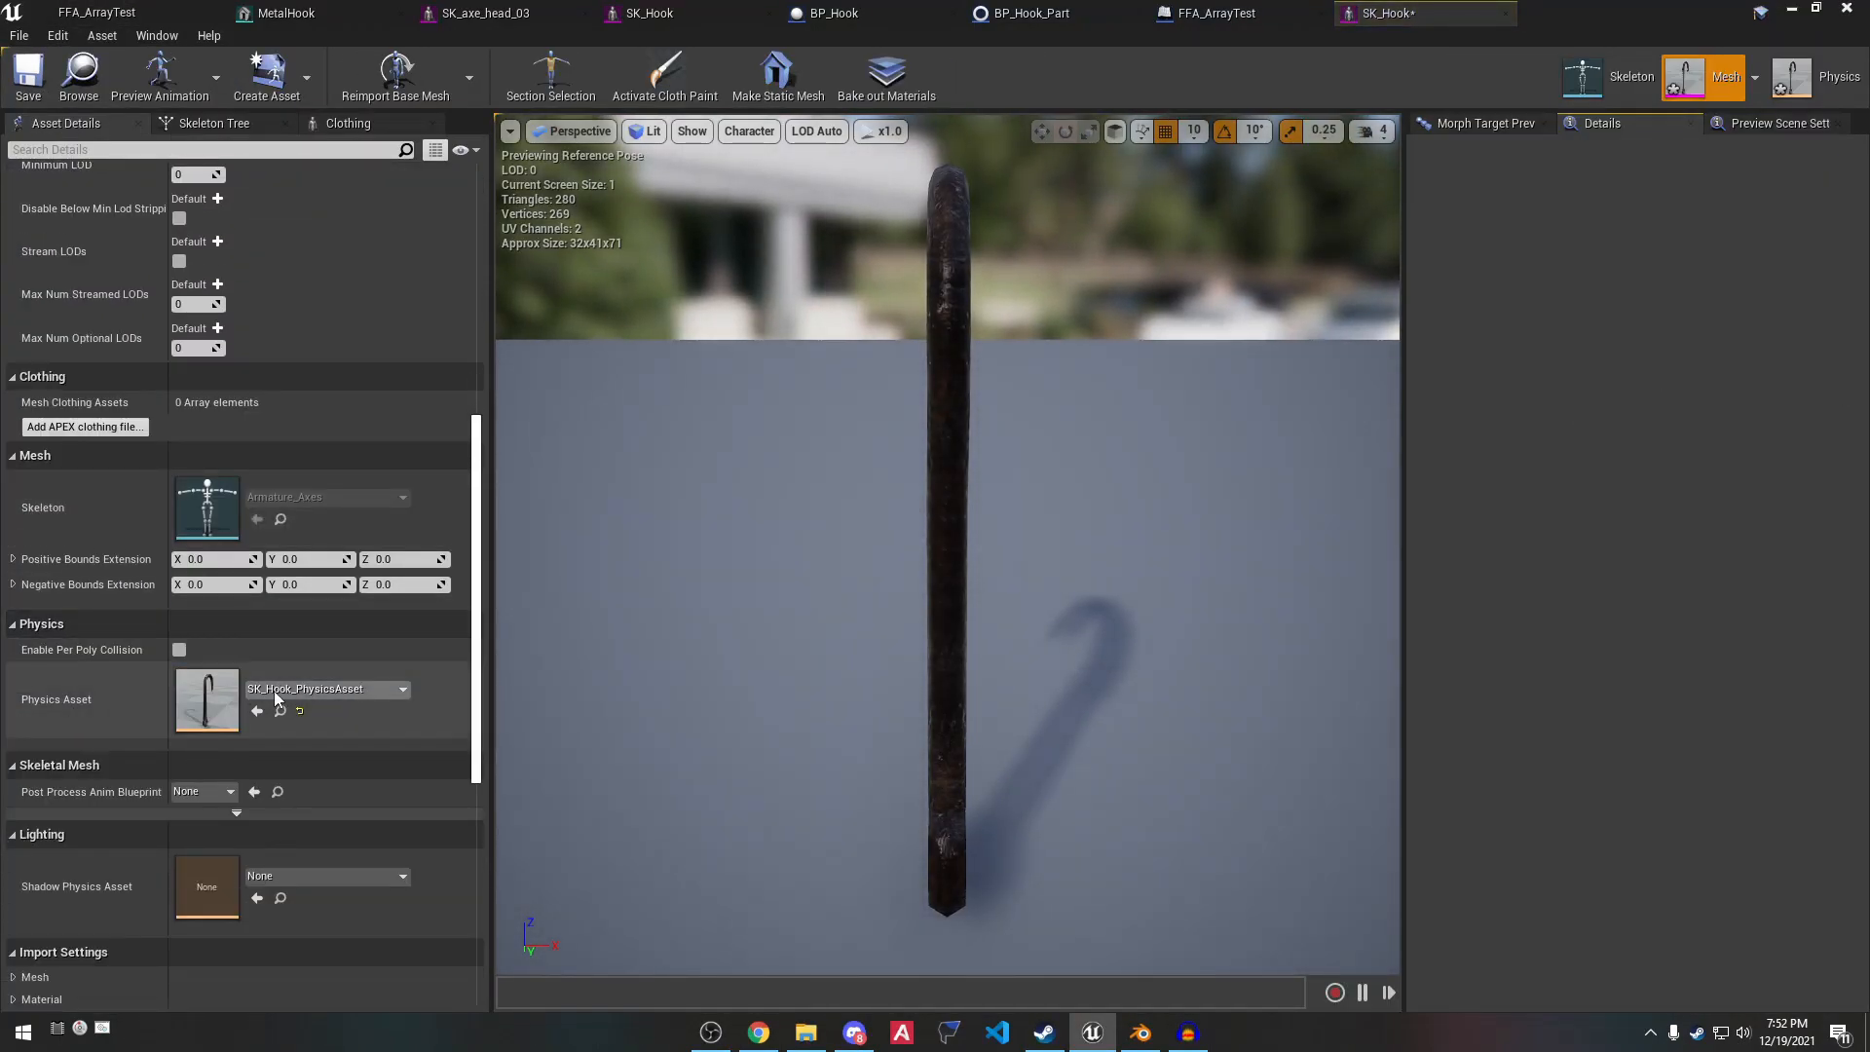
click(375, 689)
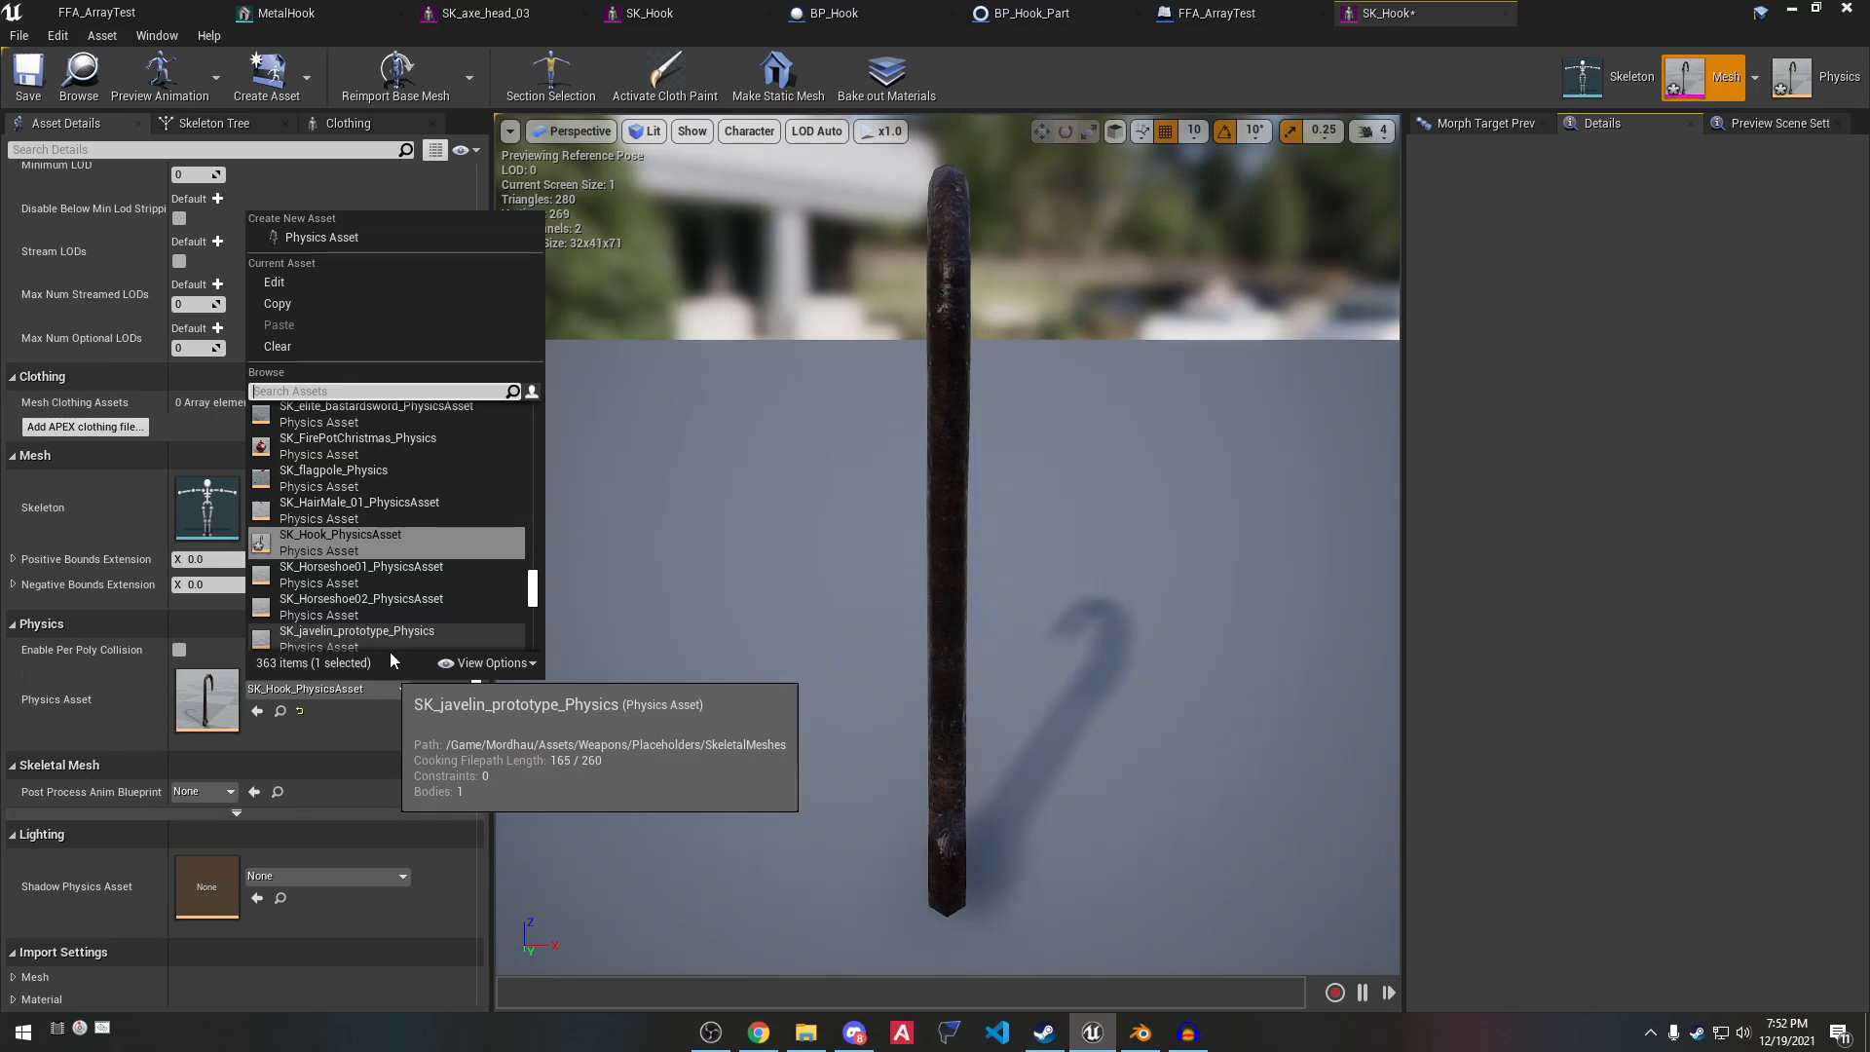
text(axe)
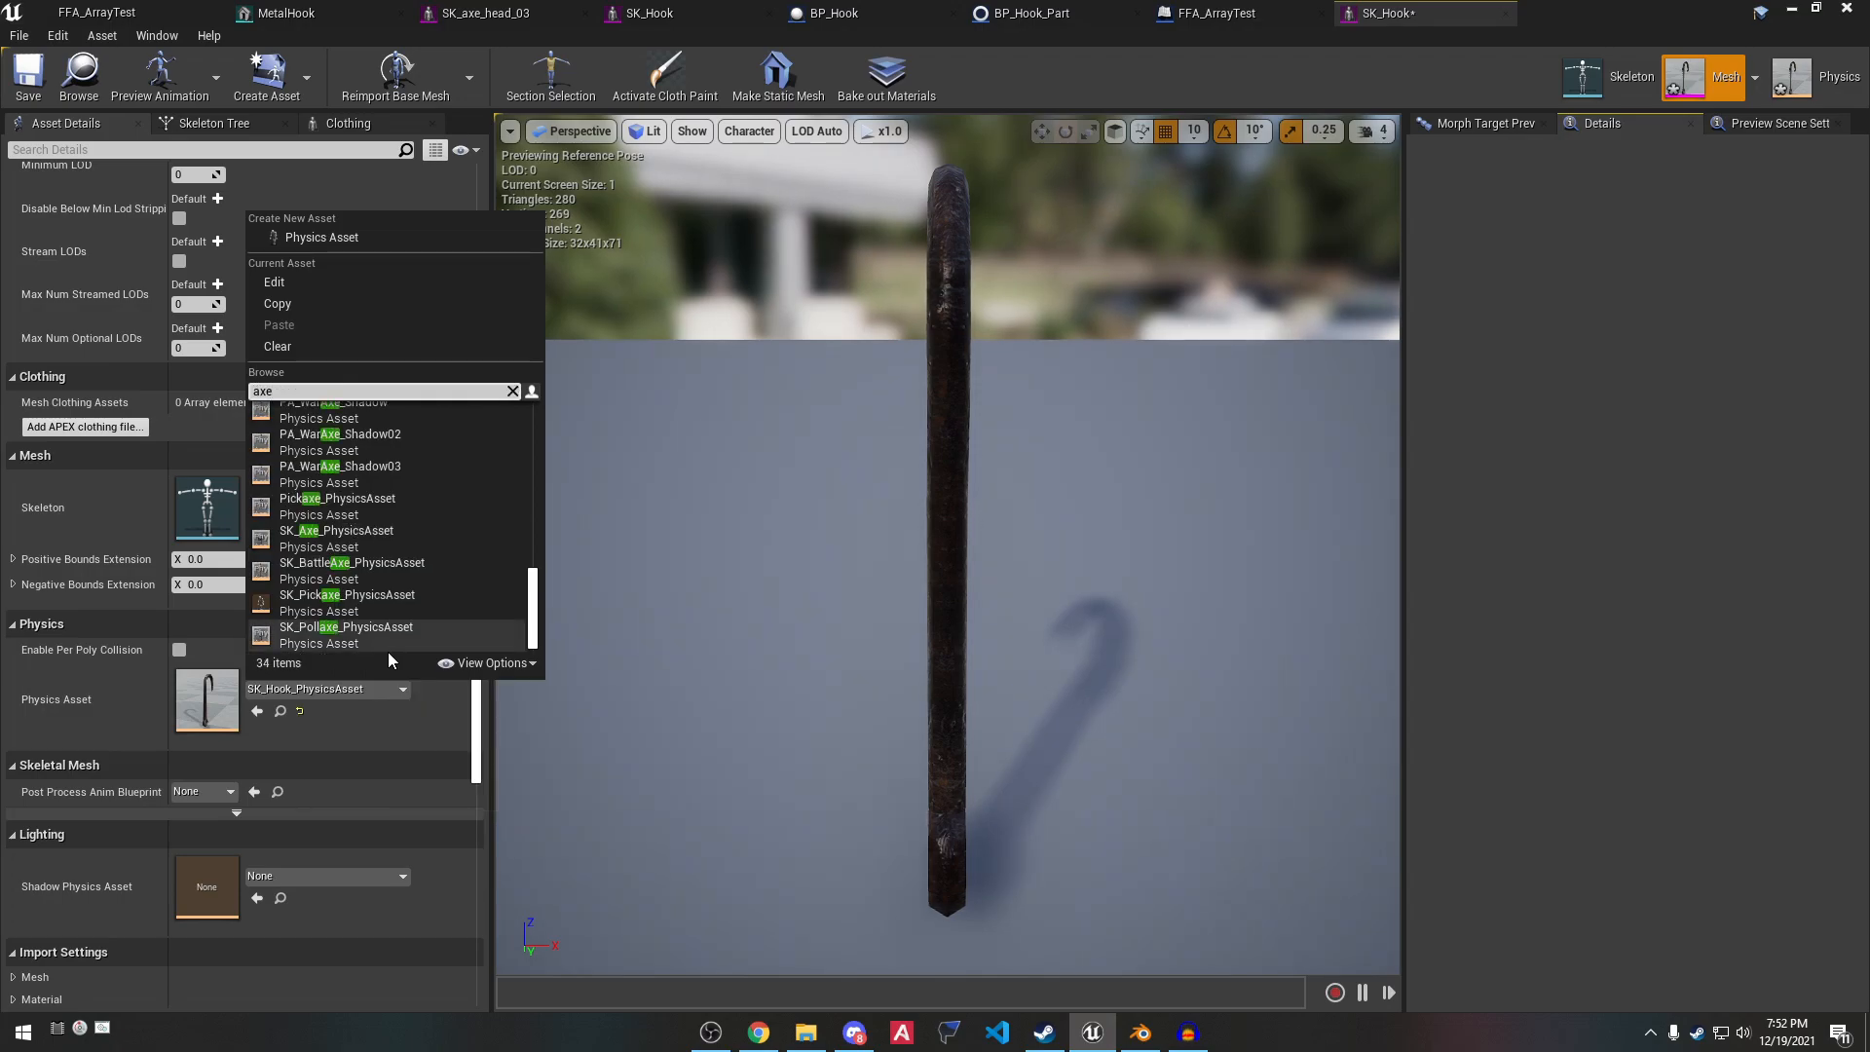
click(370, 533)
click(37, 89)
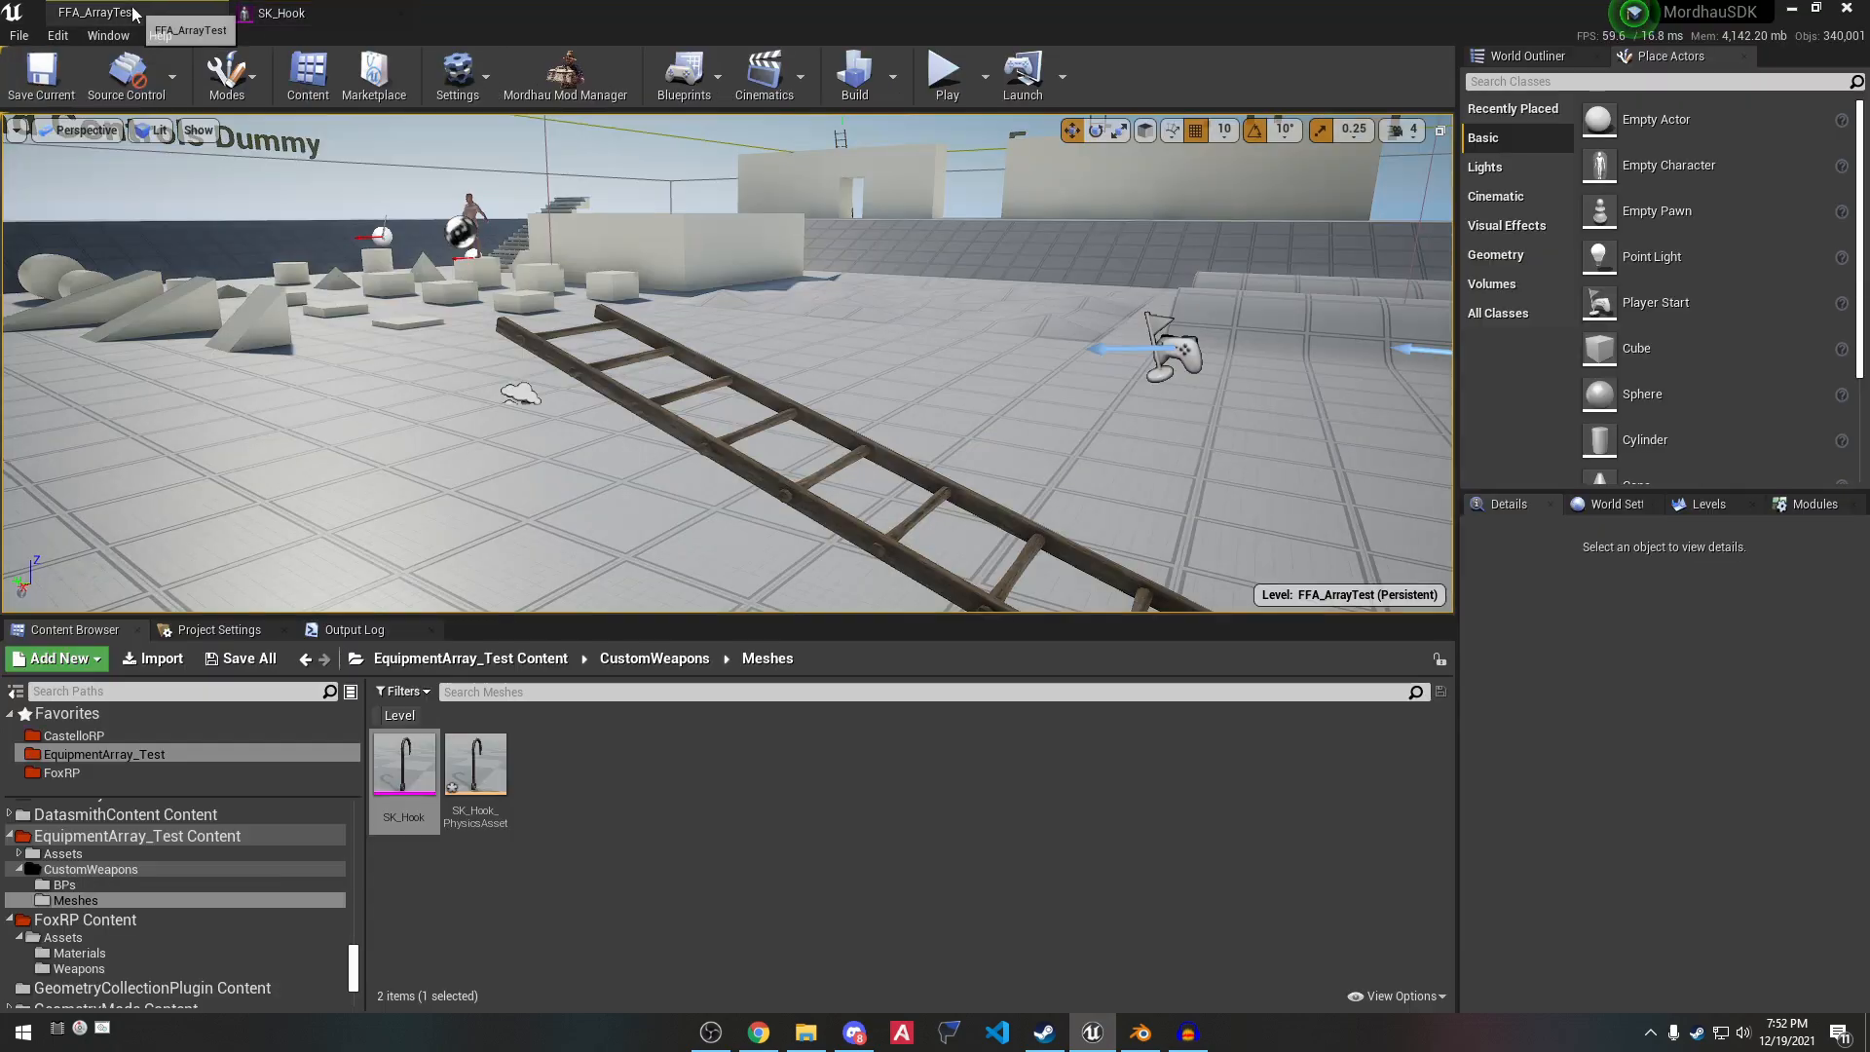
Delete SK_Hook_PhysicsAsset from the Meshes folder.
click(769, 886)
click(477, 771)
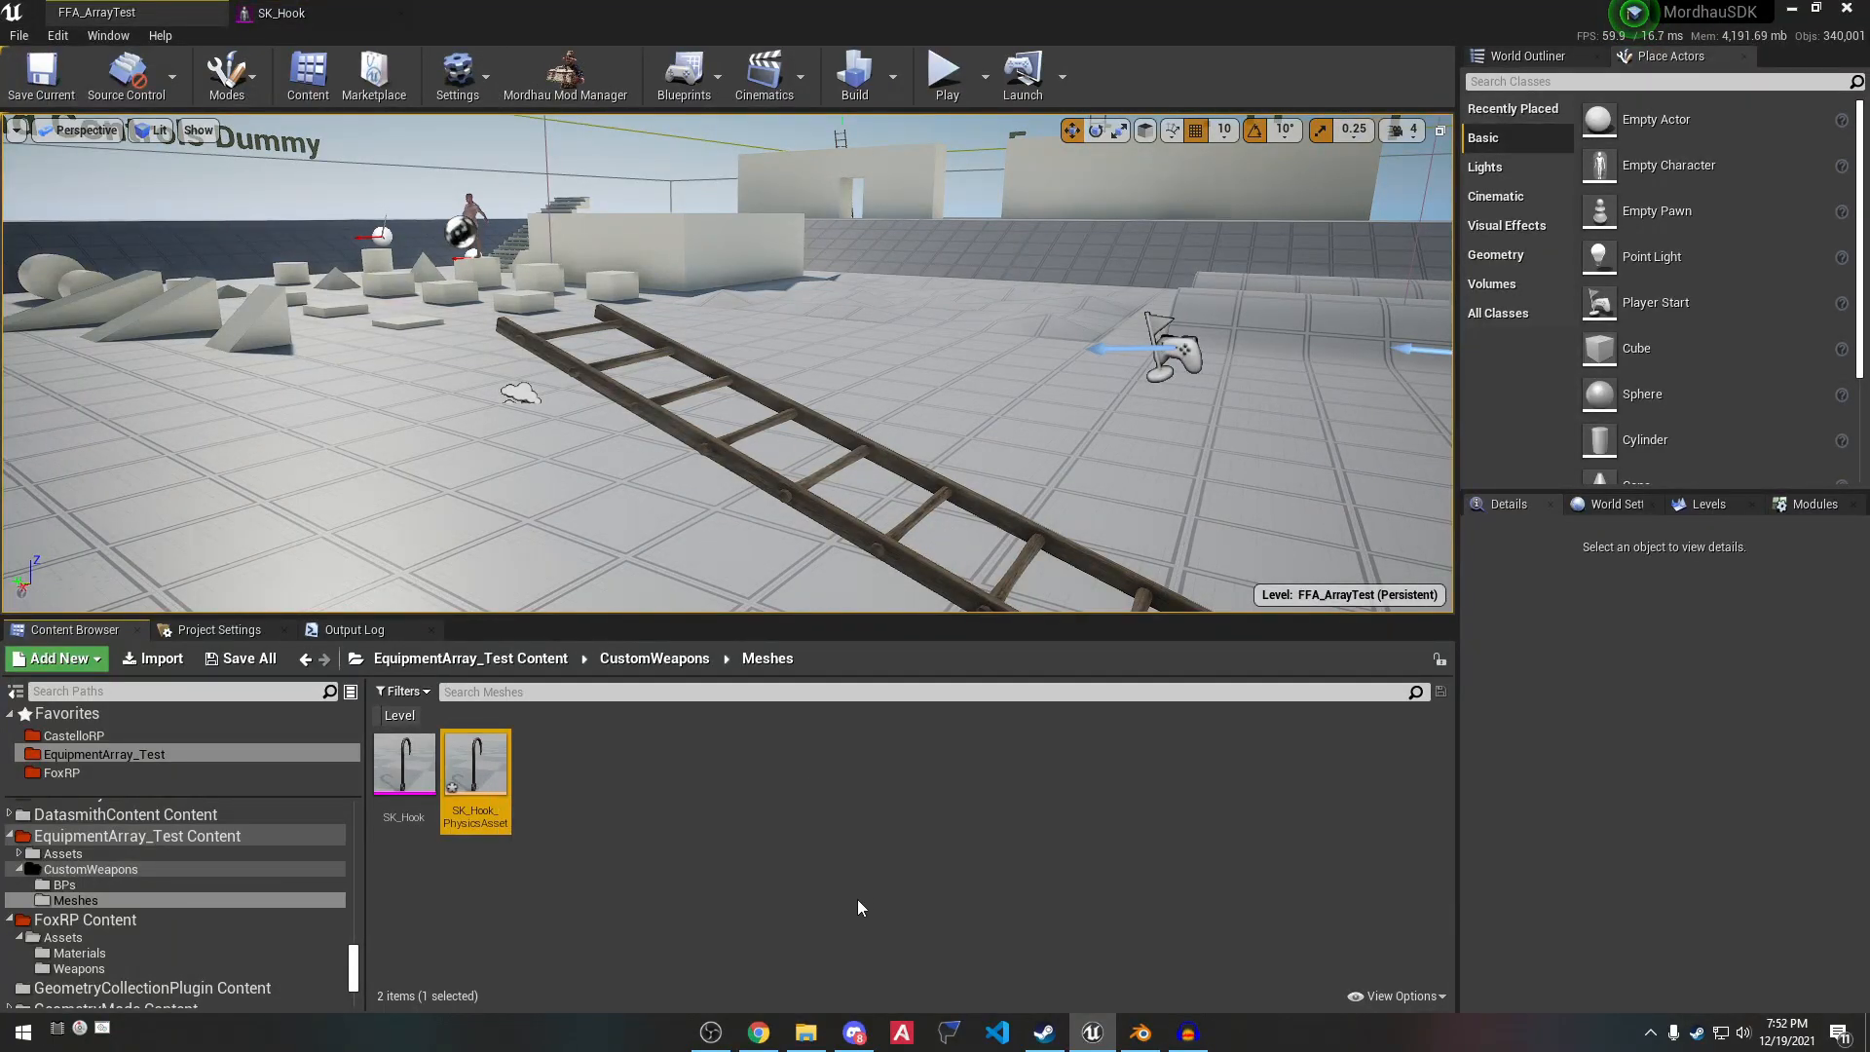
key(Delete)
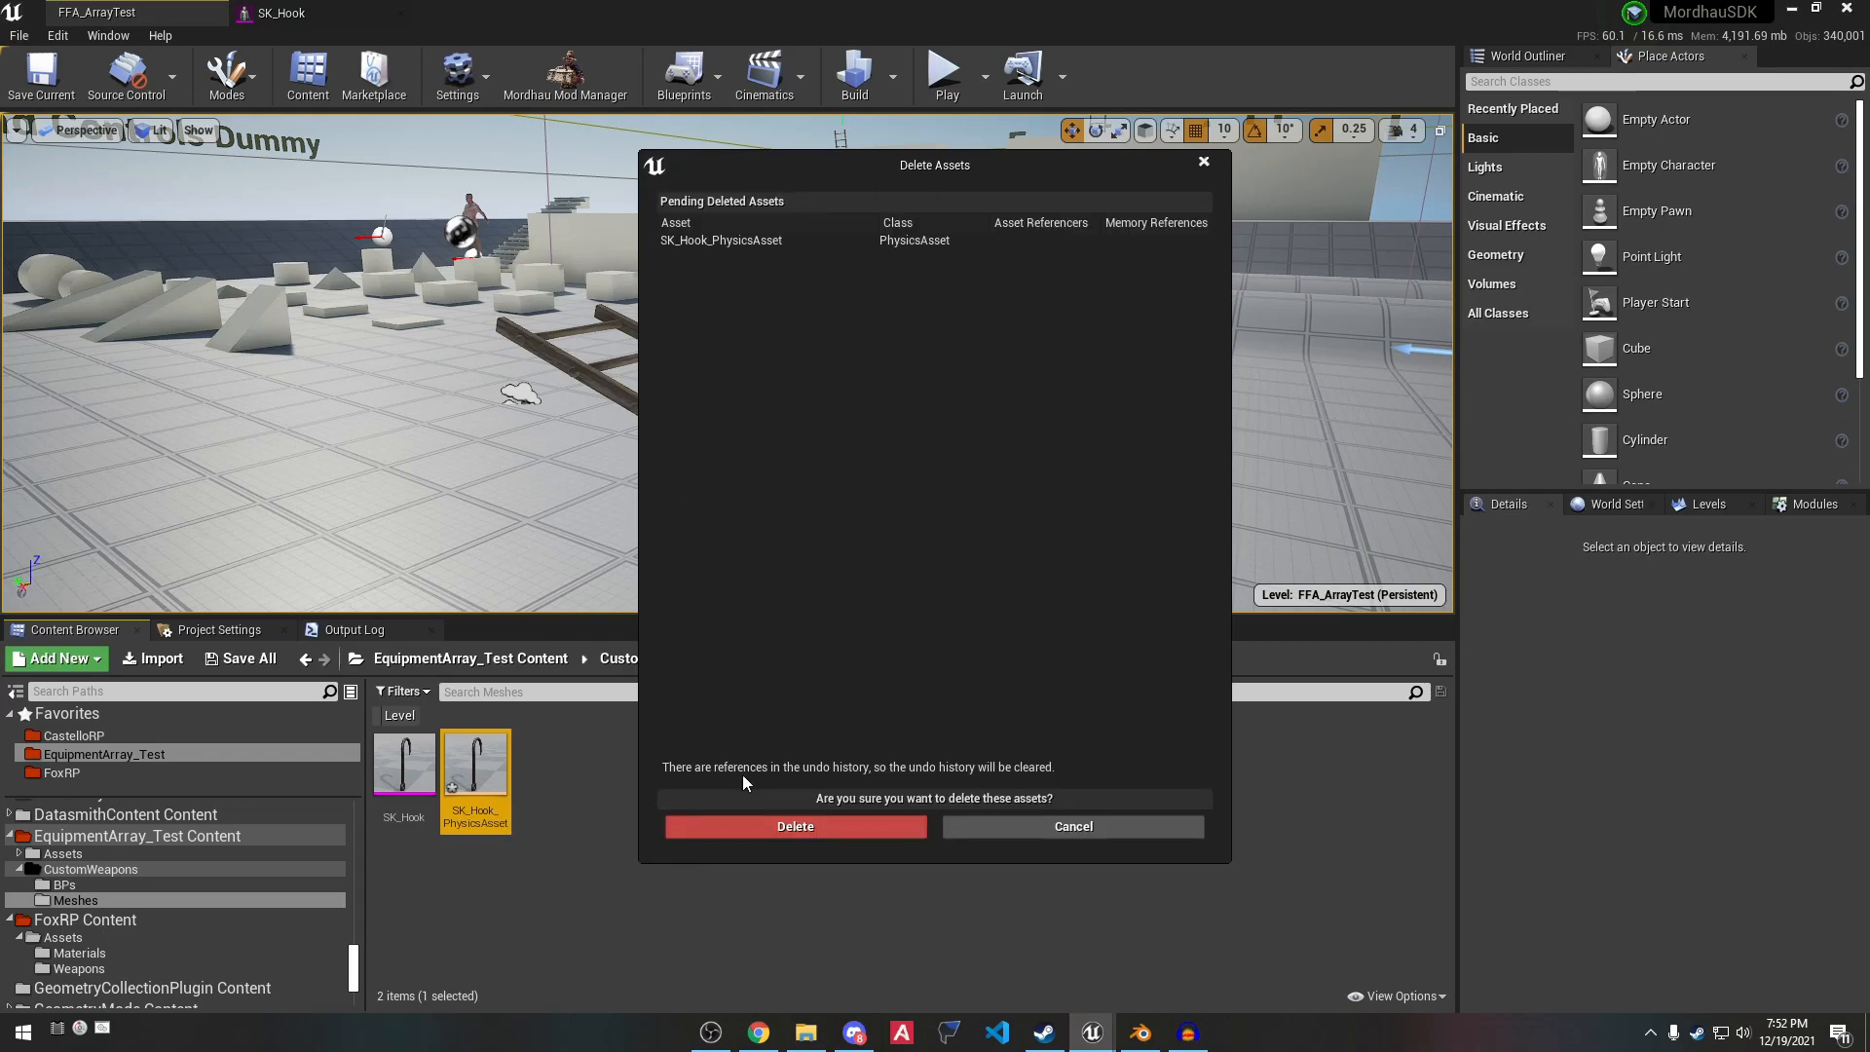
click(752, 834)
Create a Blueprint class with parent BP_Axe in the CustomWeapons BPs folder.
click(633, 661)
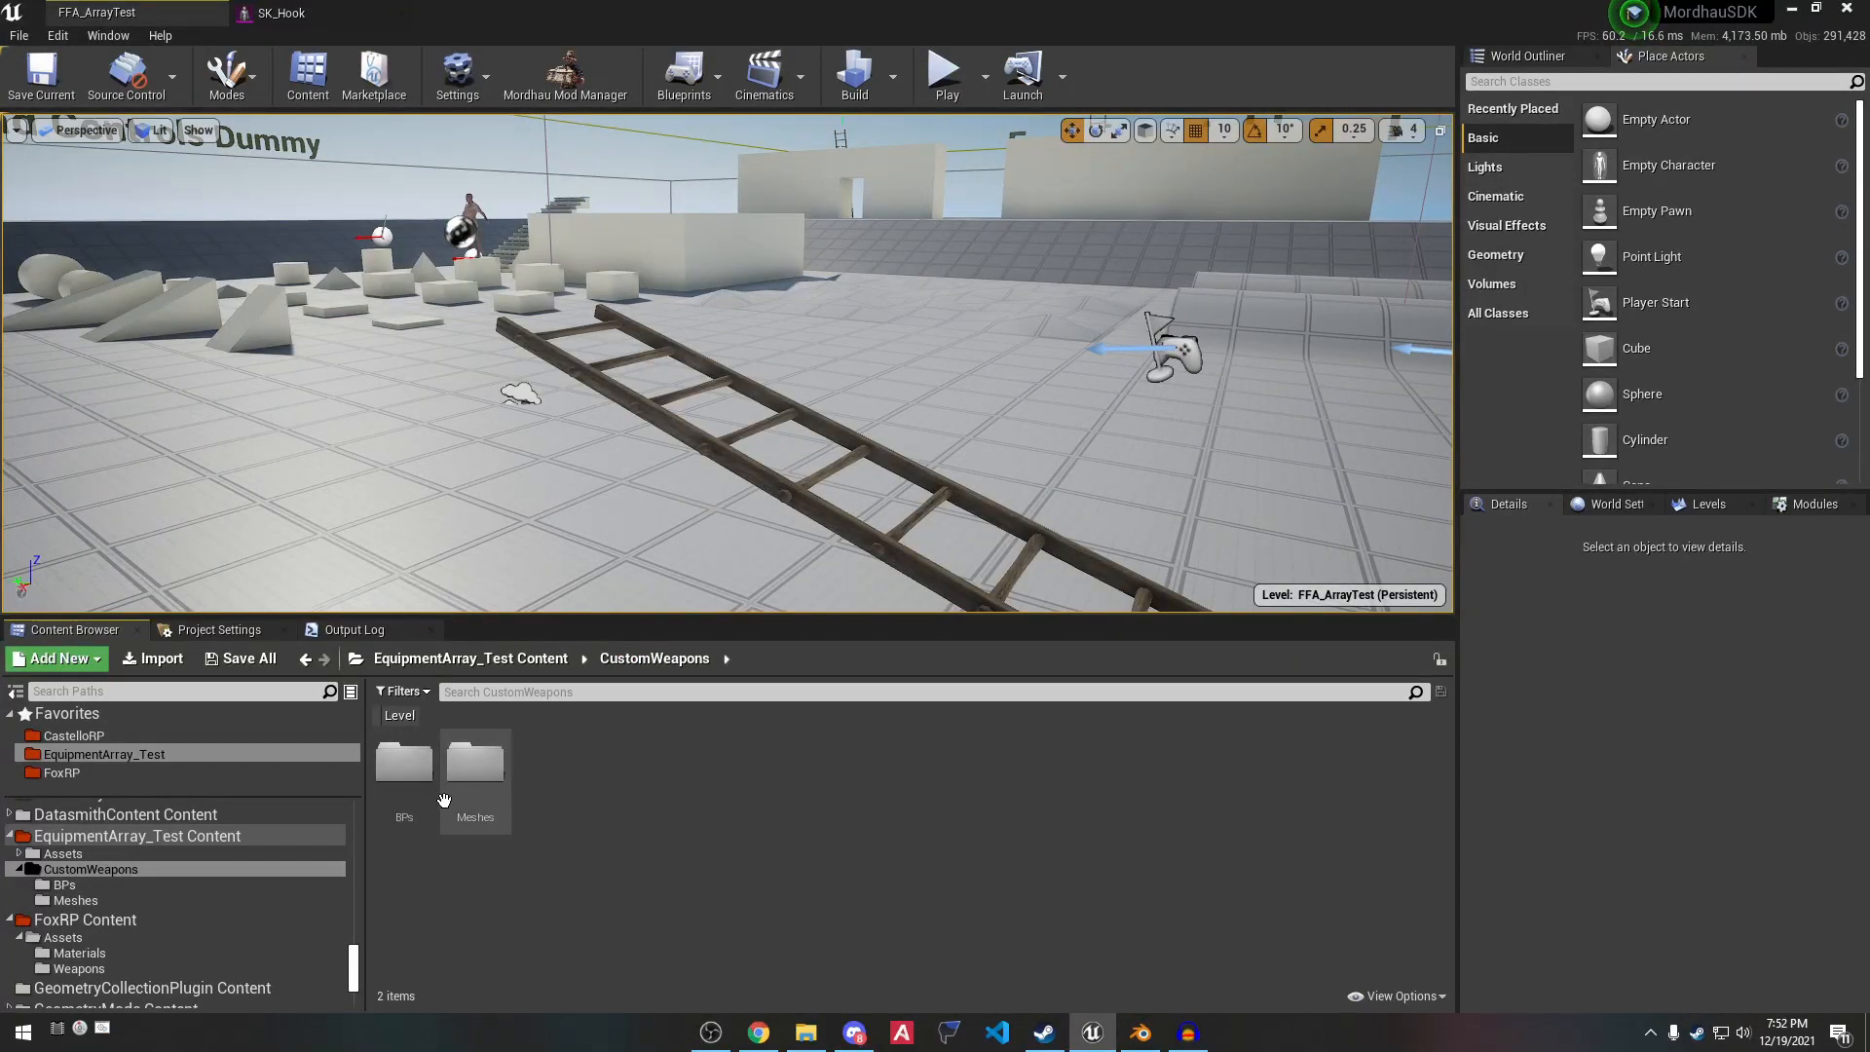
double_click(404, 764)
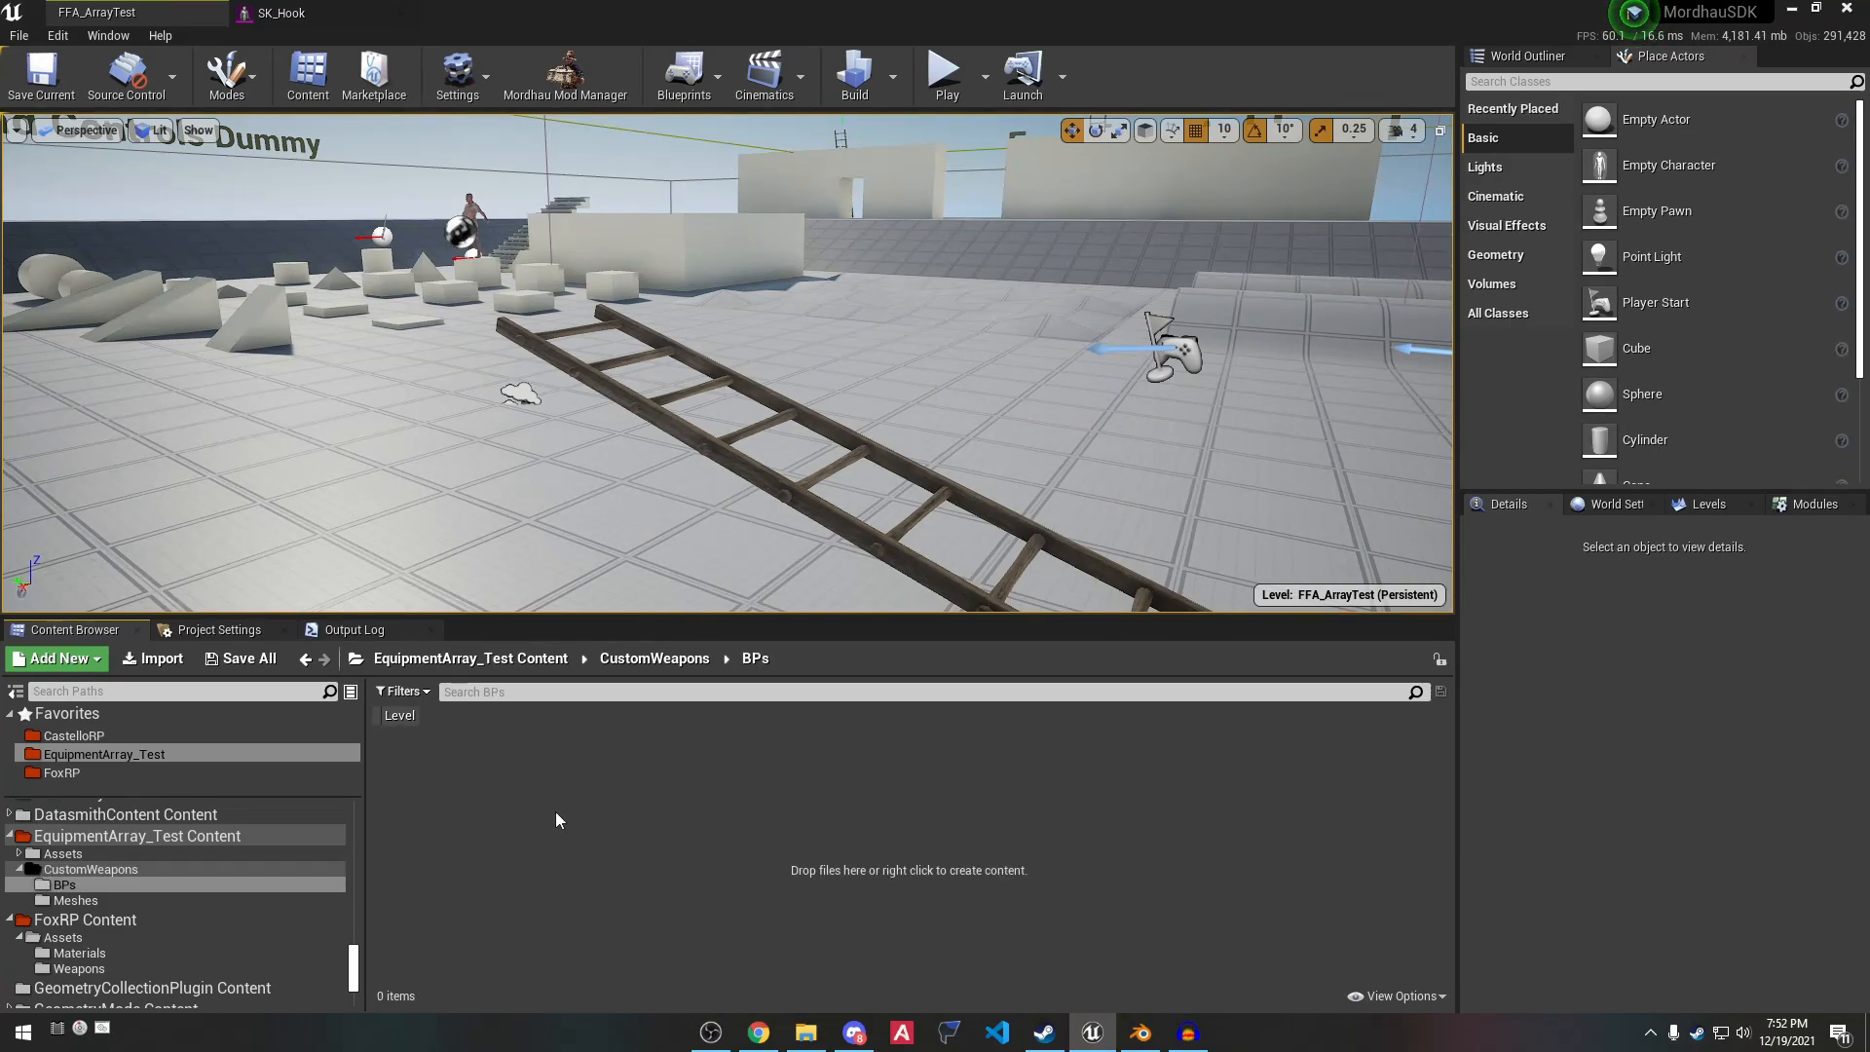
right_click(482, 793)
click(625, 291)
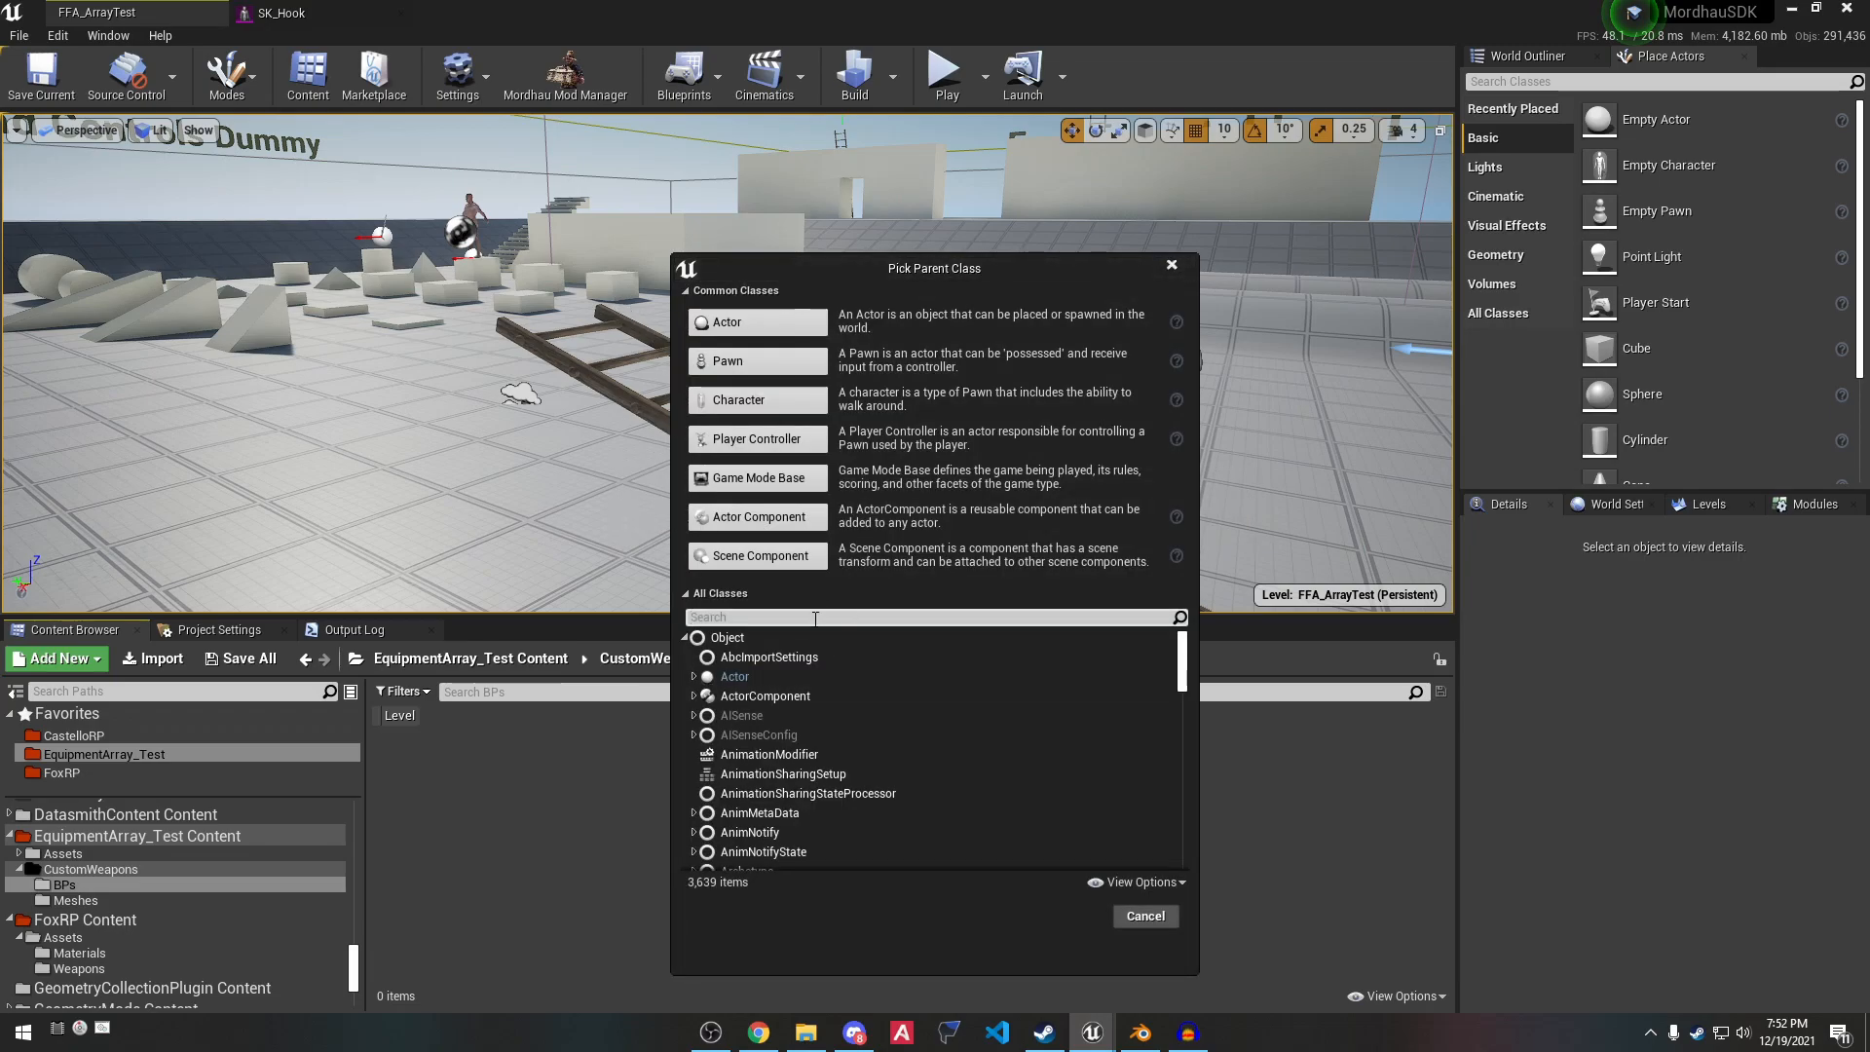
click(815, 619)
text(axe)
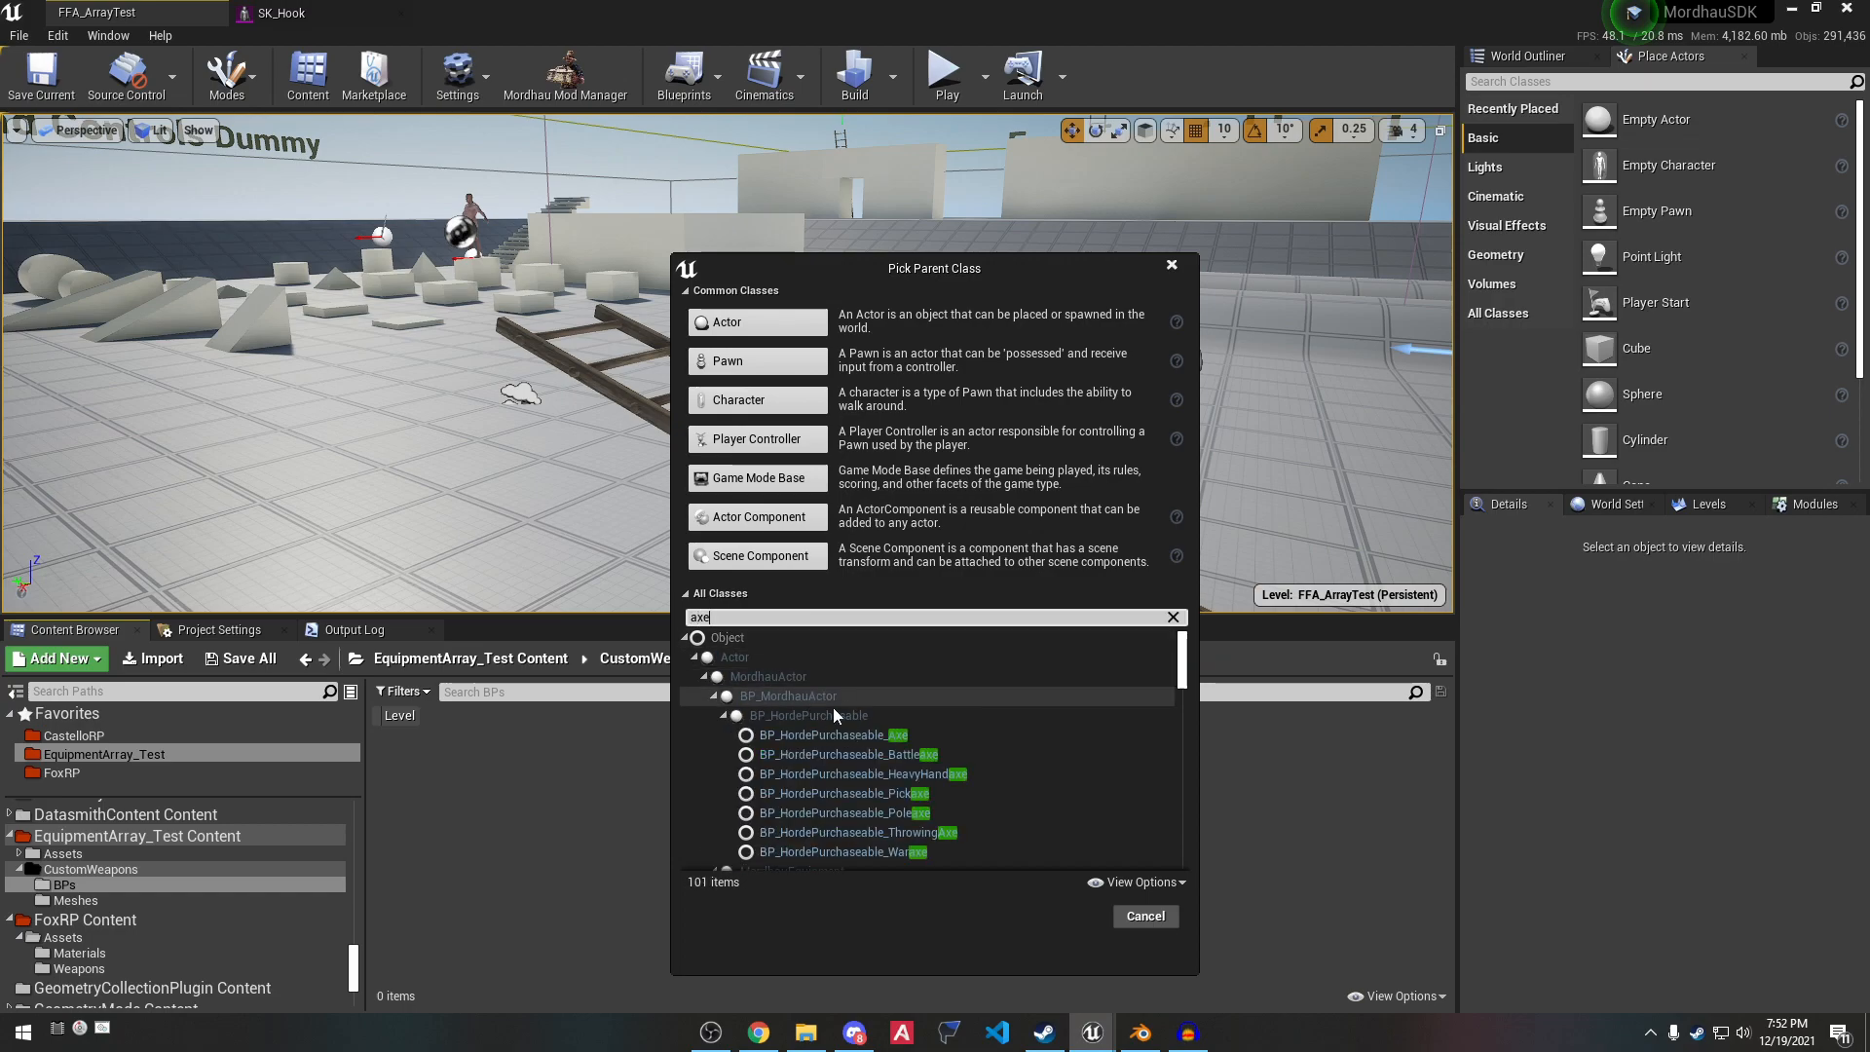
scroll(847, 731, down, 4)
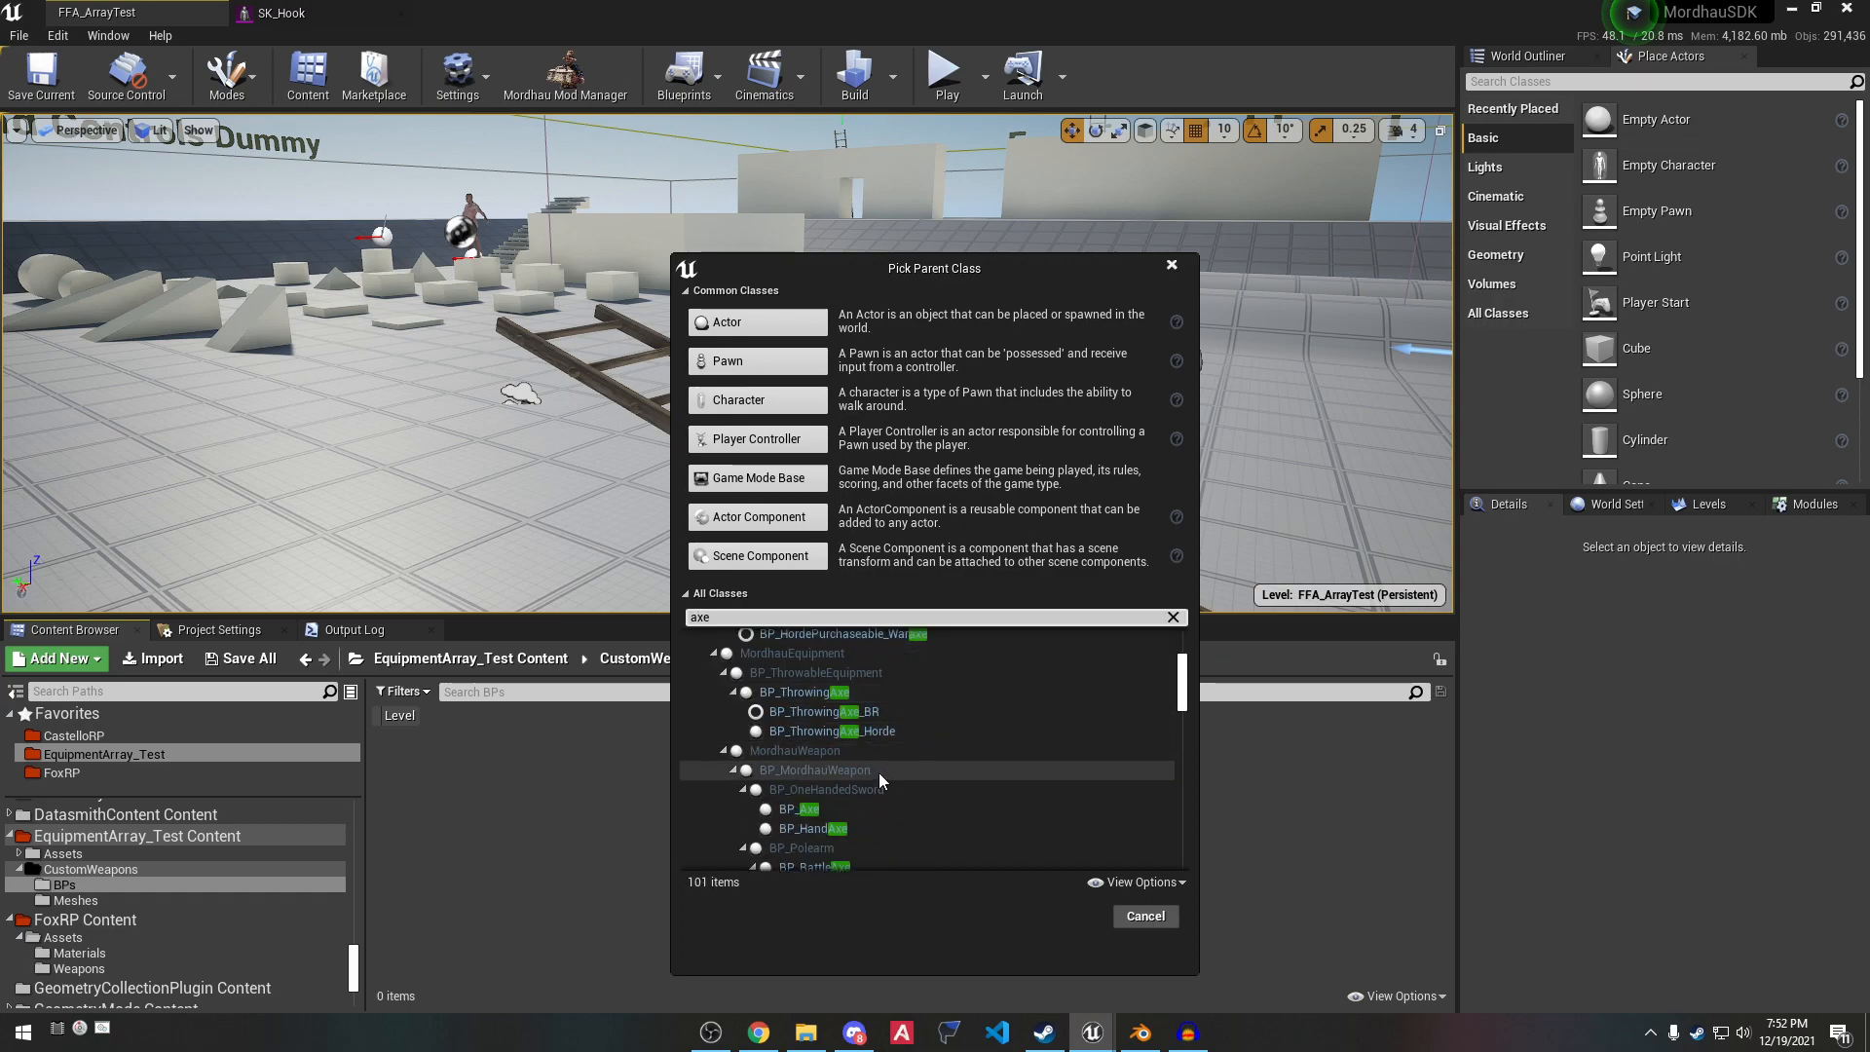
click(818, 810)
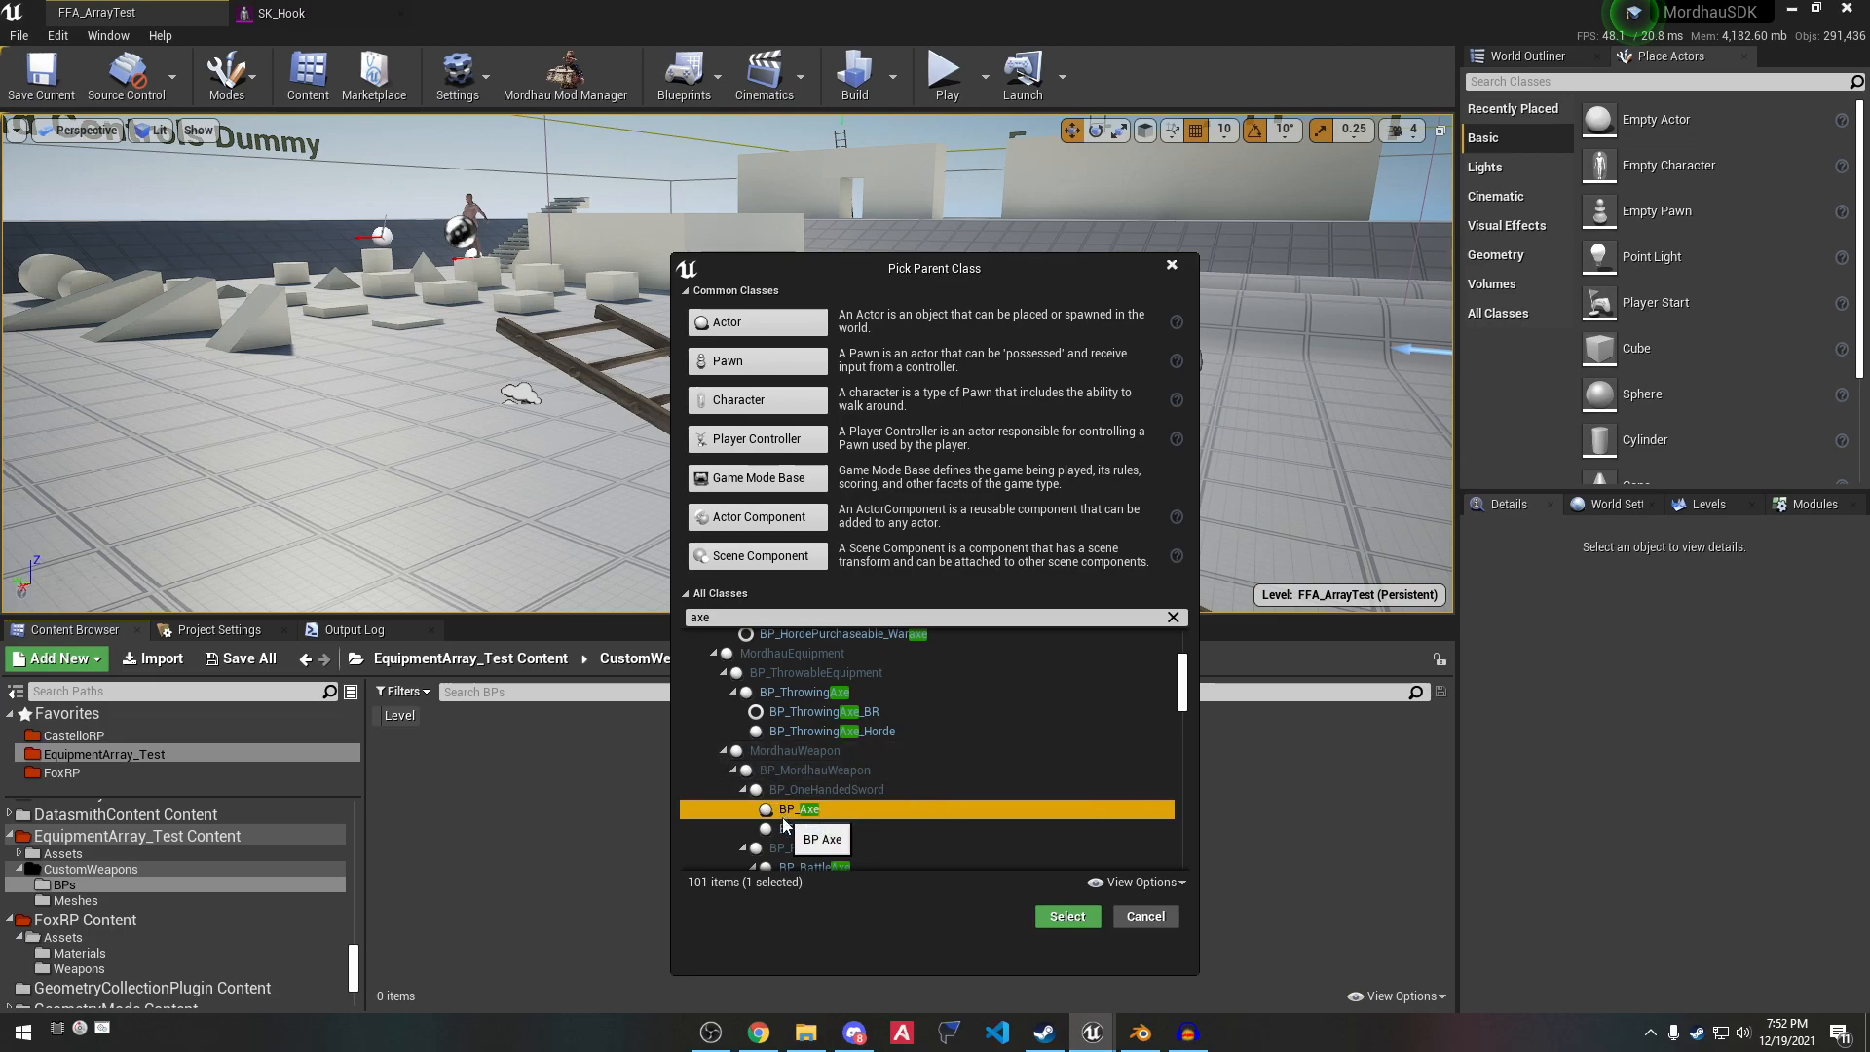
click(1067, 915)
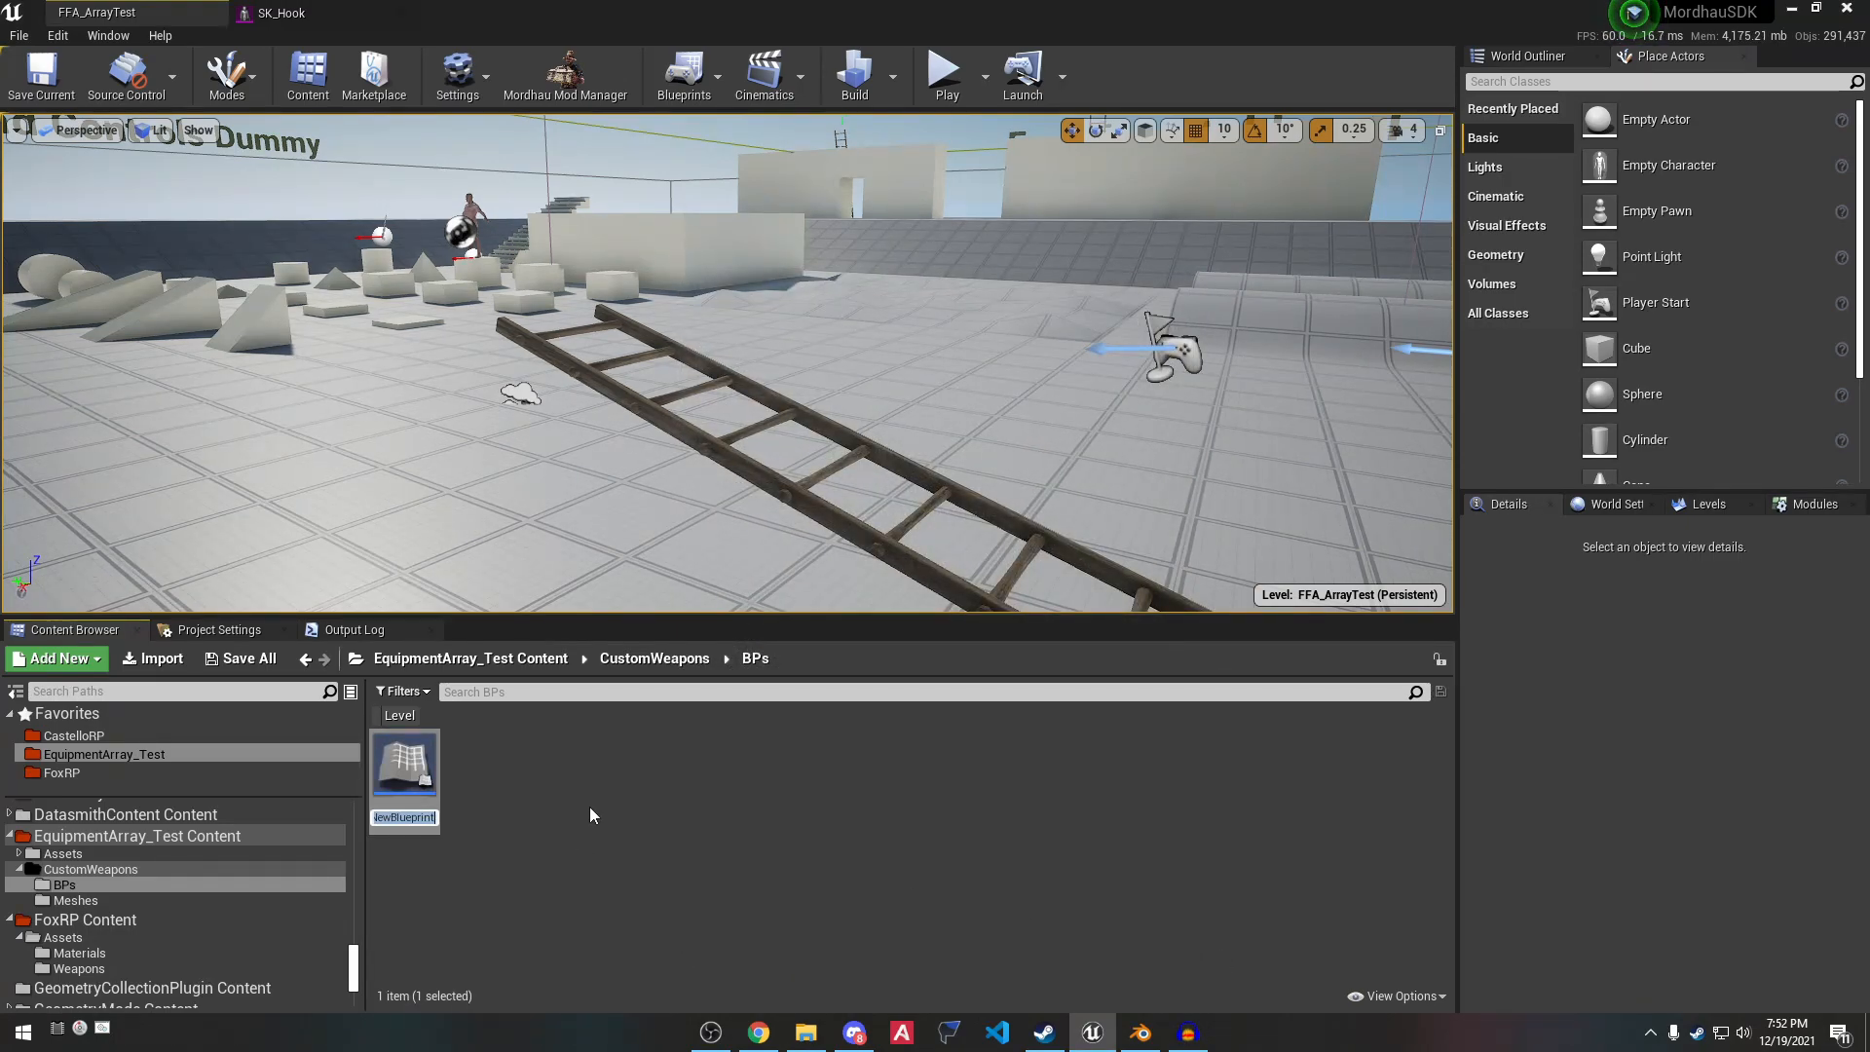
Name the new BP_Axe child blueprint BP_Hook.
text(Bp)
key(BackSpace)
text(P_Hook)
key(Return)
Create a second Blueprint class in the BPs folder with BP_HorsemansAxeSkin as its parent.
right_click(459, 815)
click(545, 305)
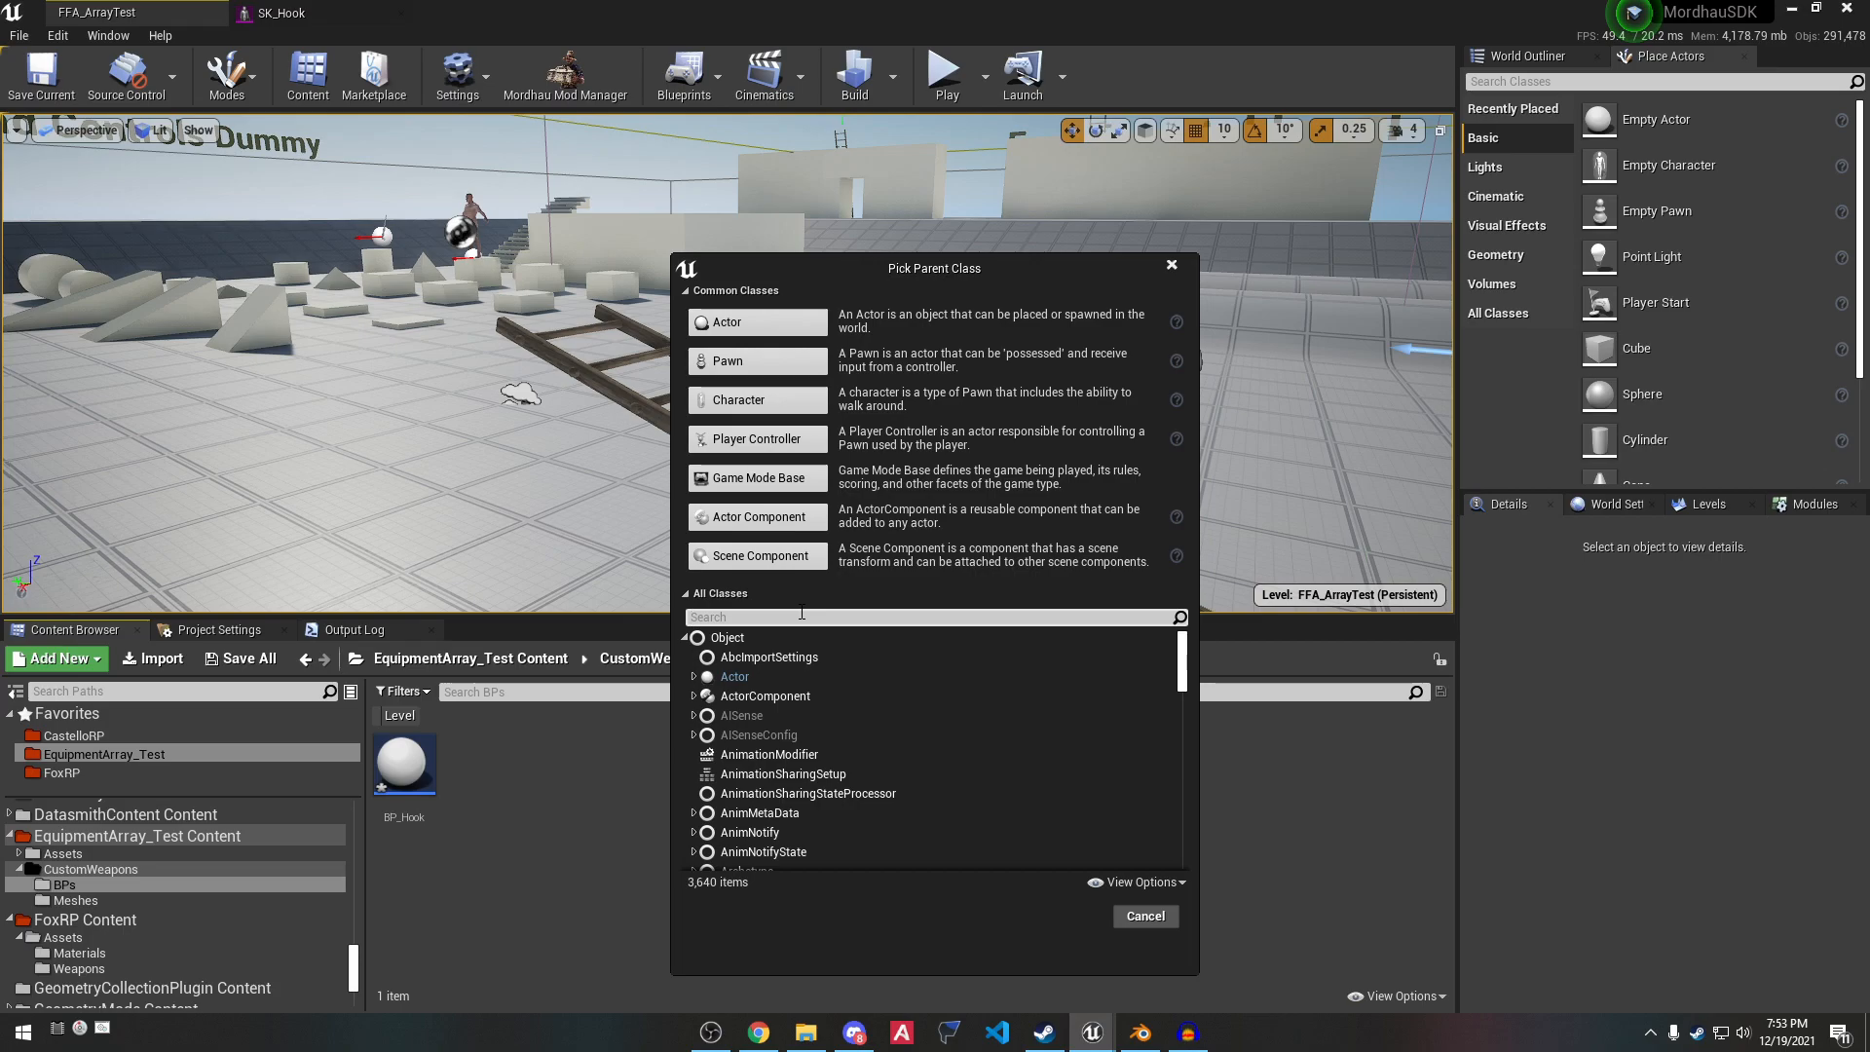
text(ho)
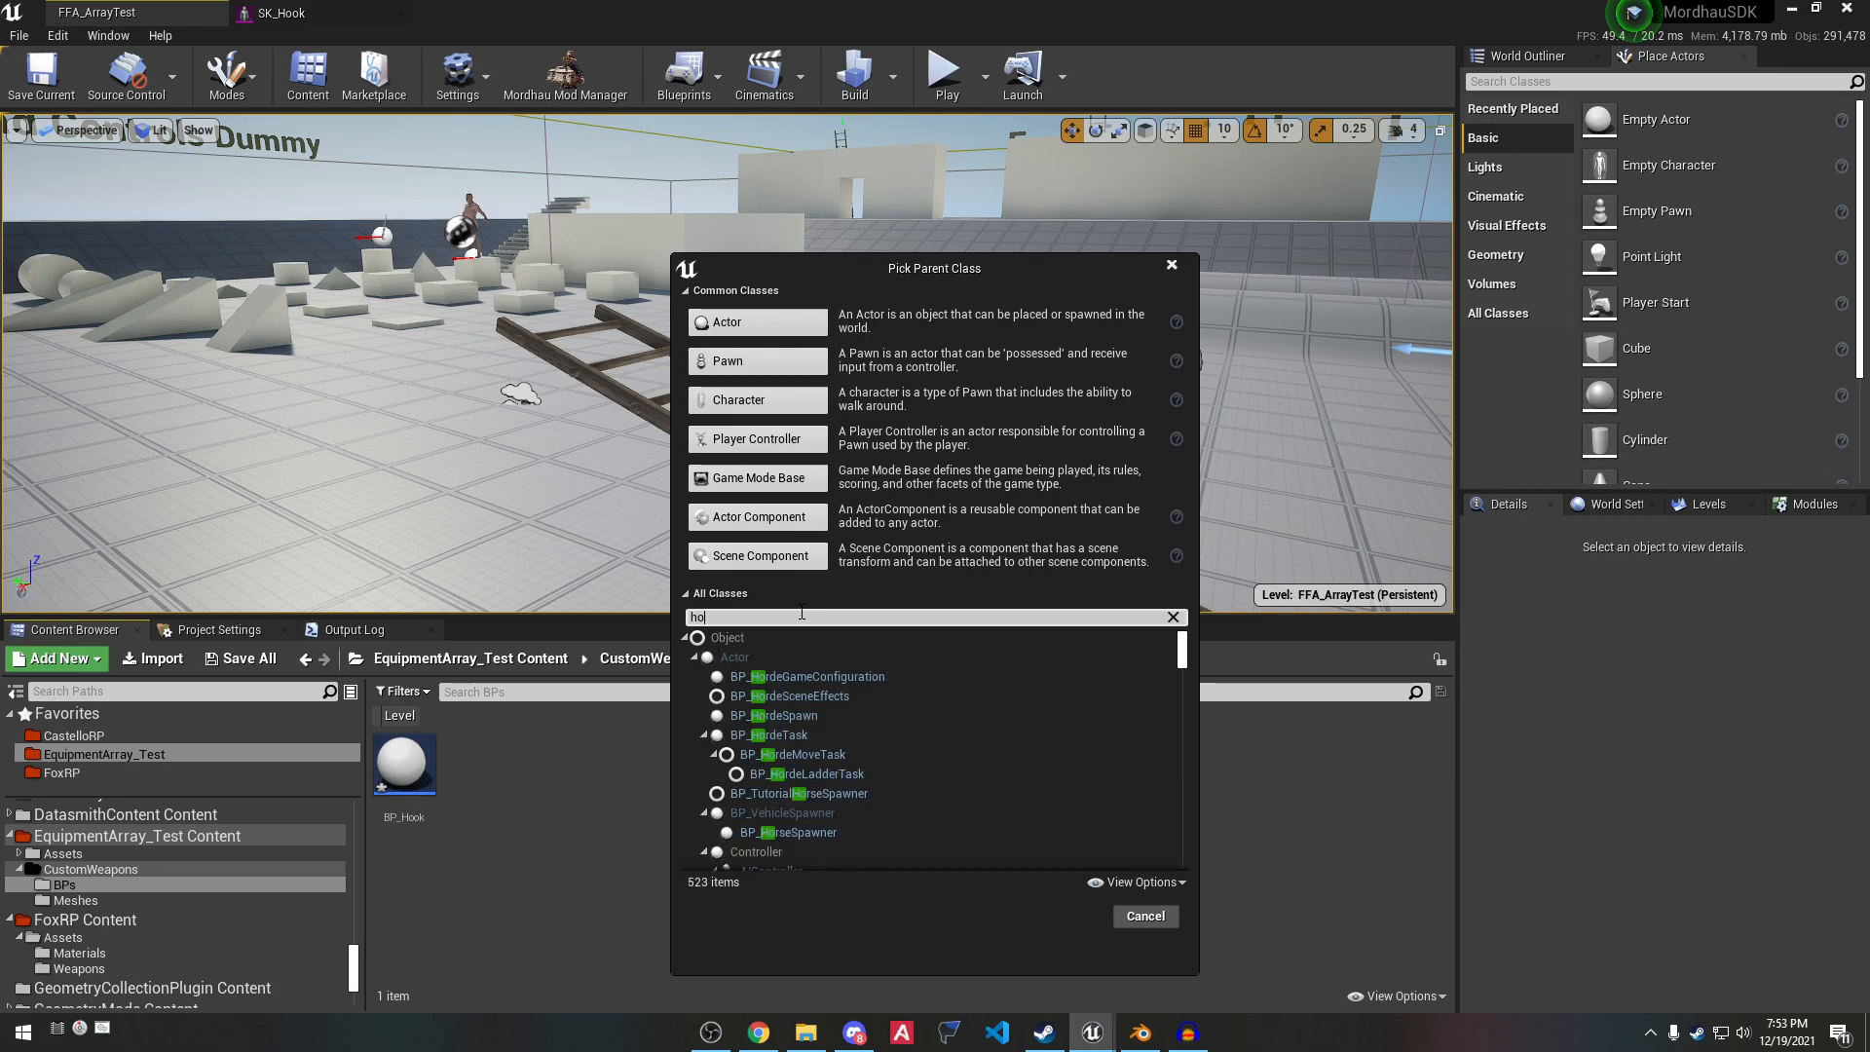
text(rse)
scroll(876, 818, down, 15)
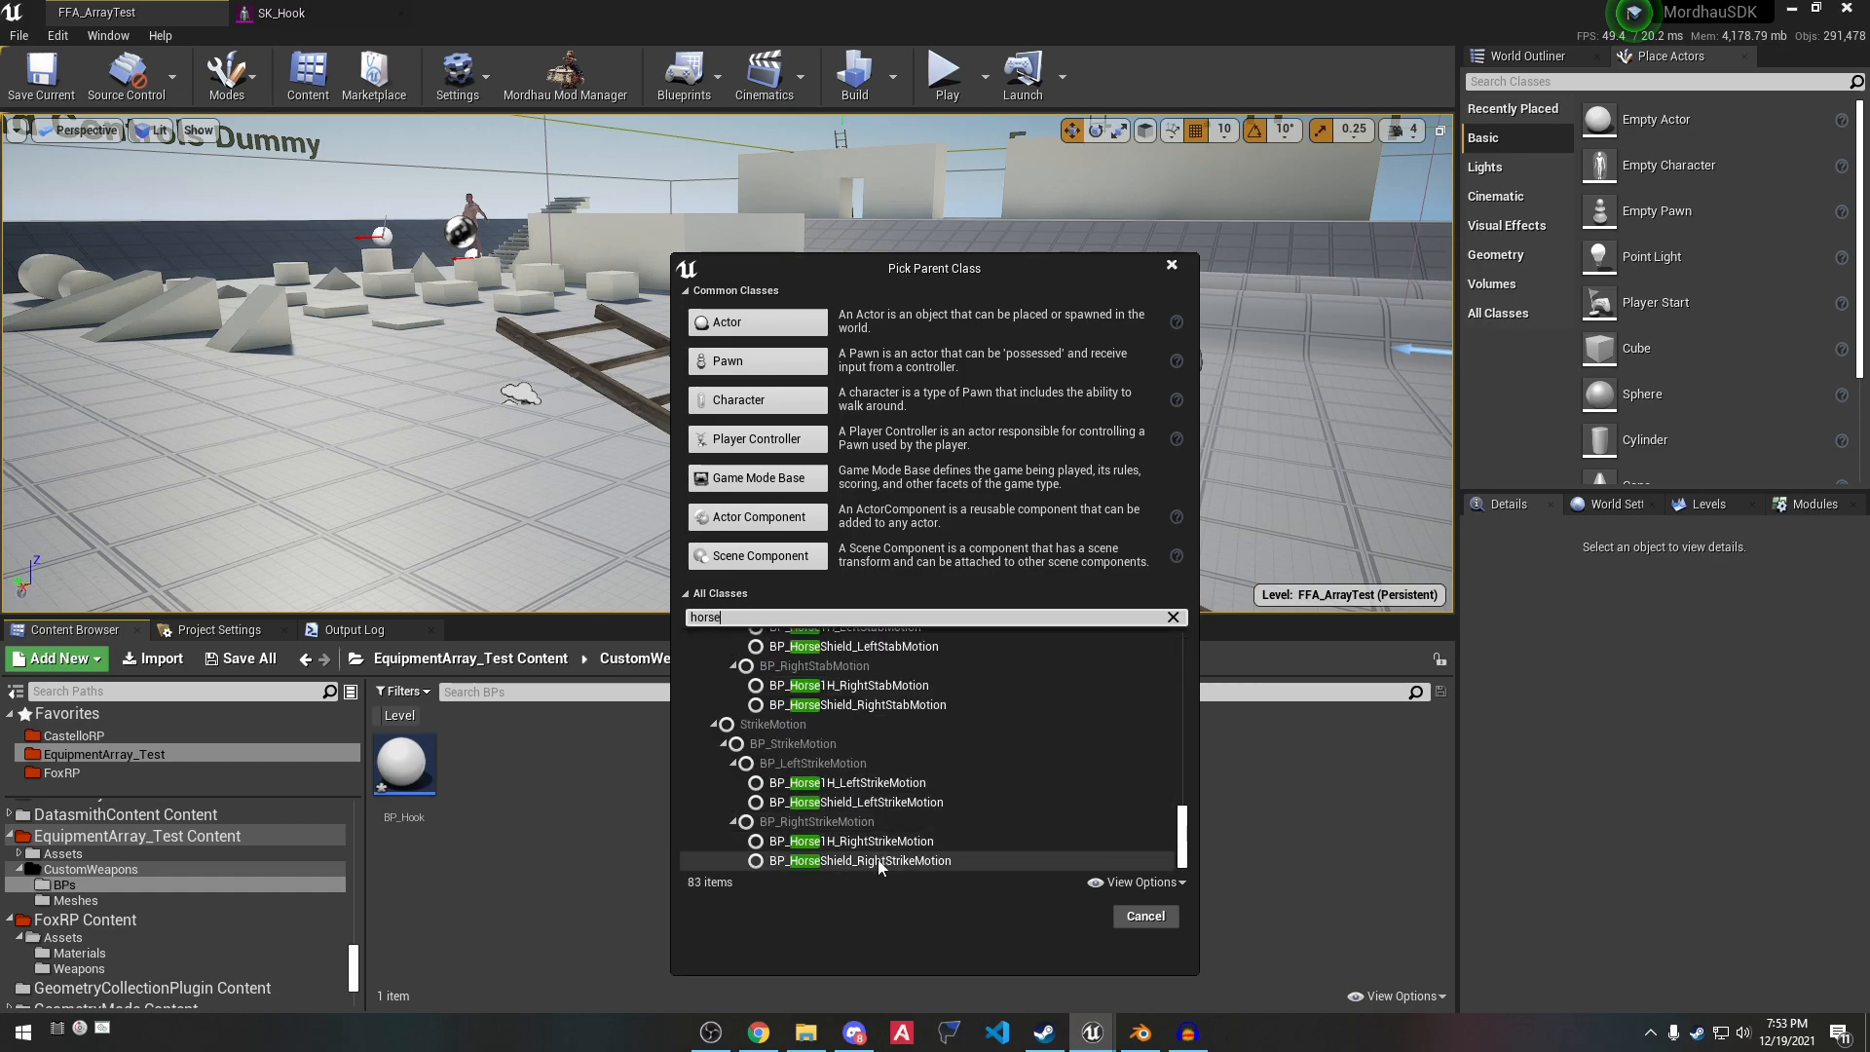
scroll(862, 793, up, 3)
scroll(860, 788, up, 3)
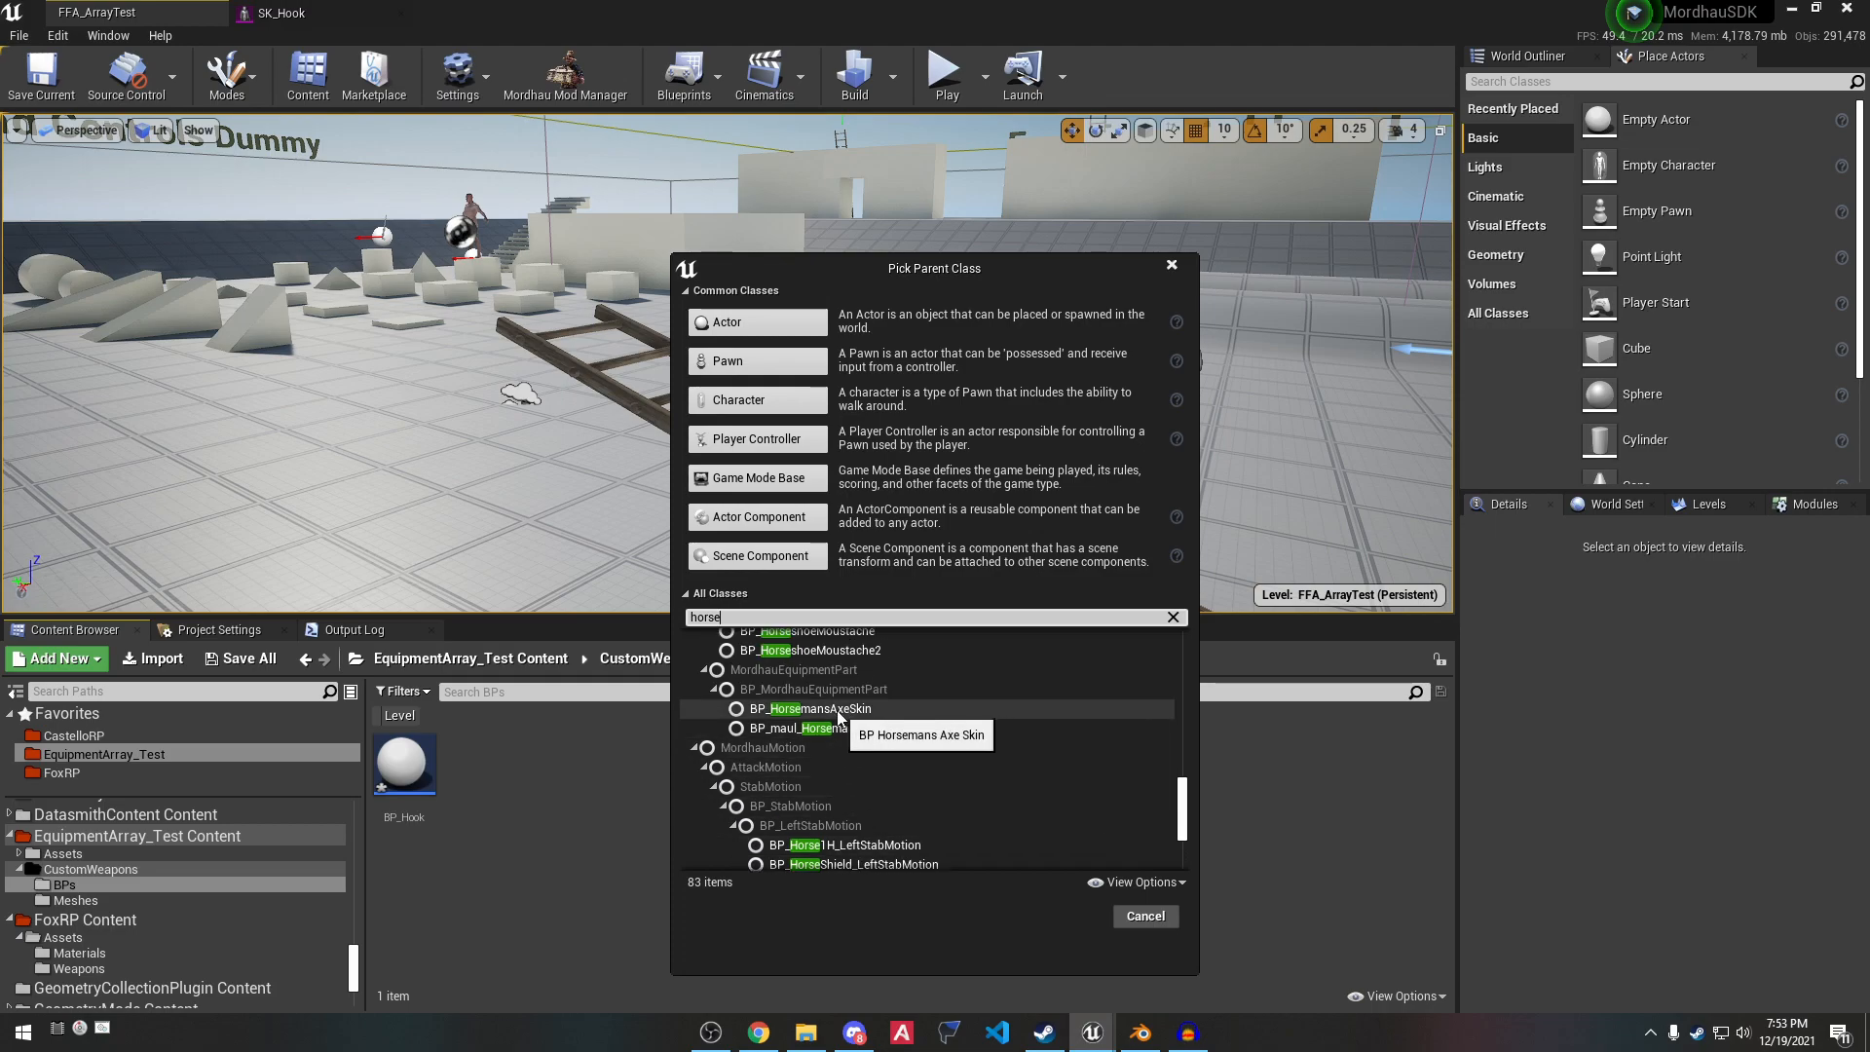
click(845, 710)
click(1067, 916)
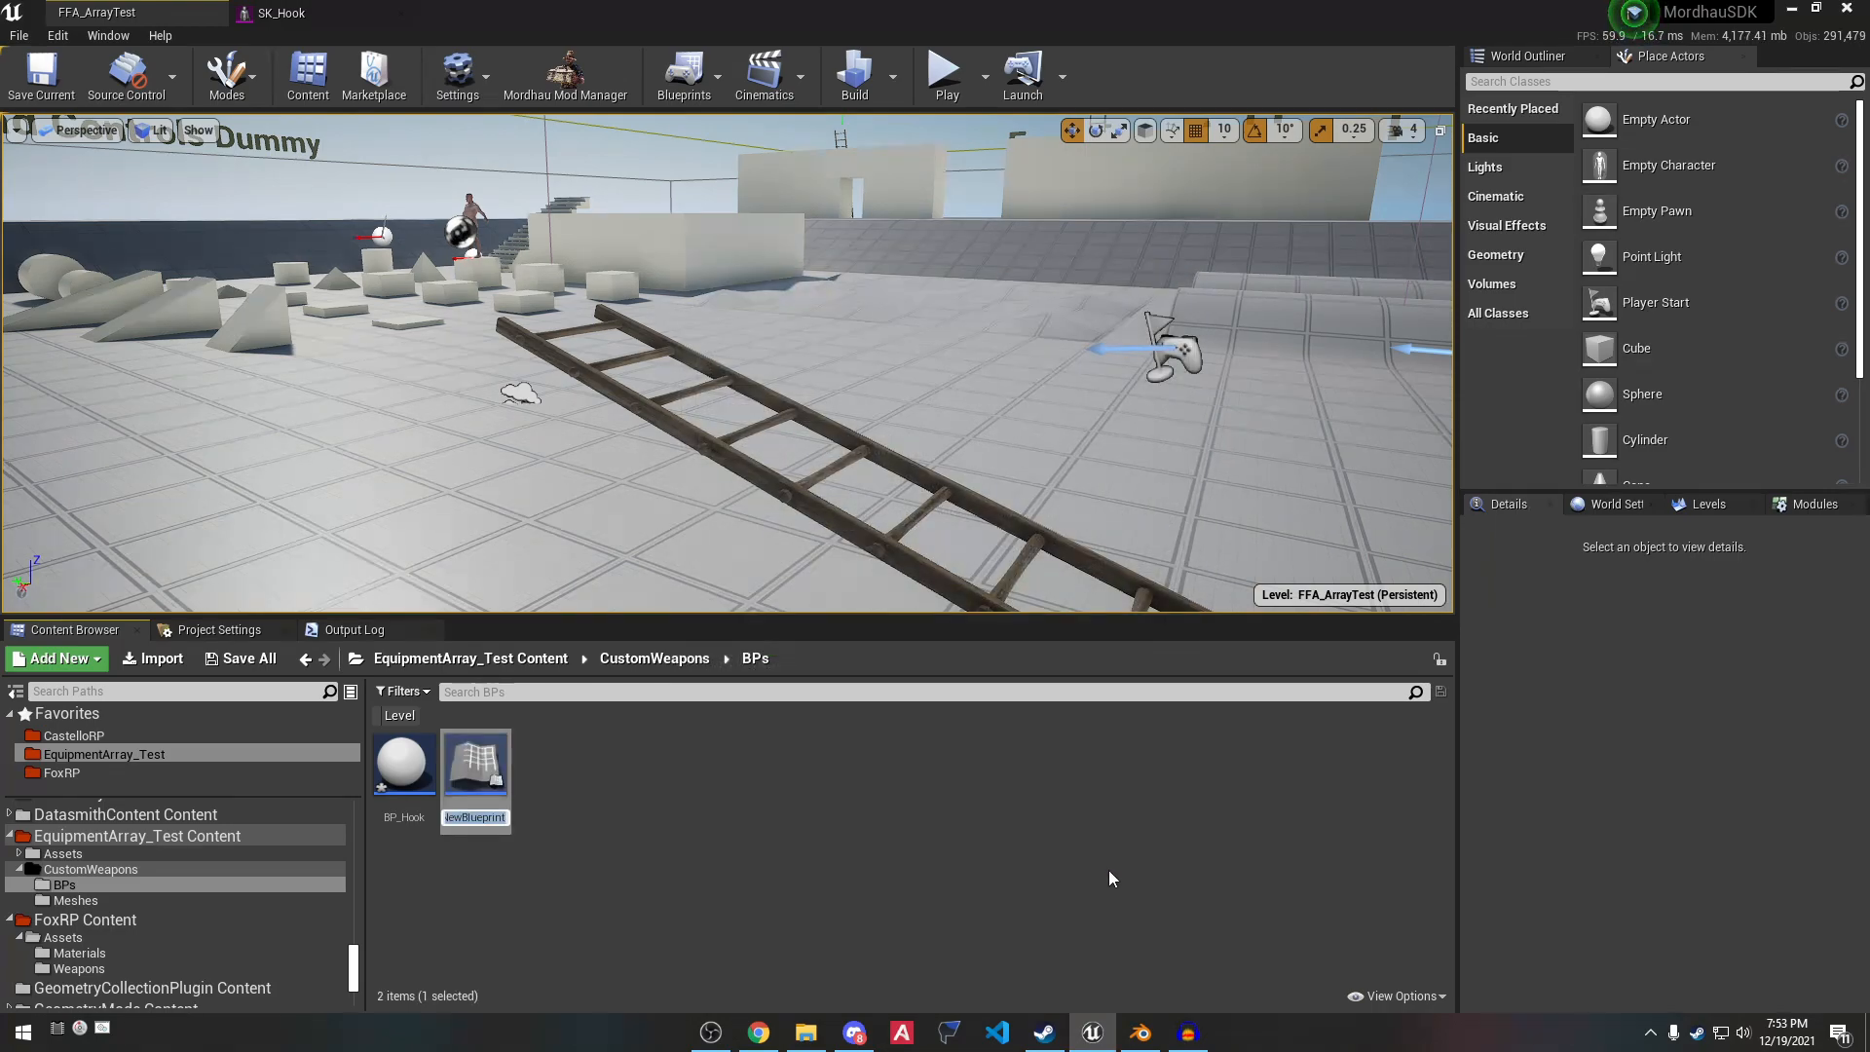
Name the new skin blueprint BP_Hook_Part and select it in the BPs folder.
text(BP_Hook)
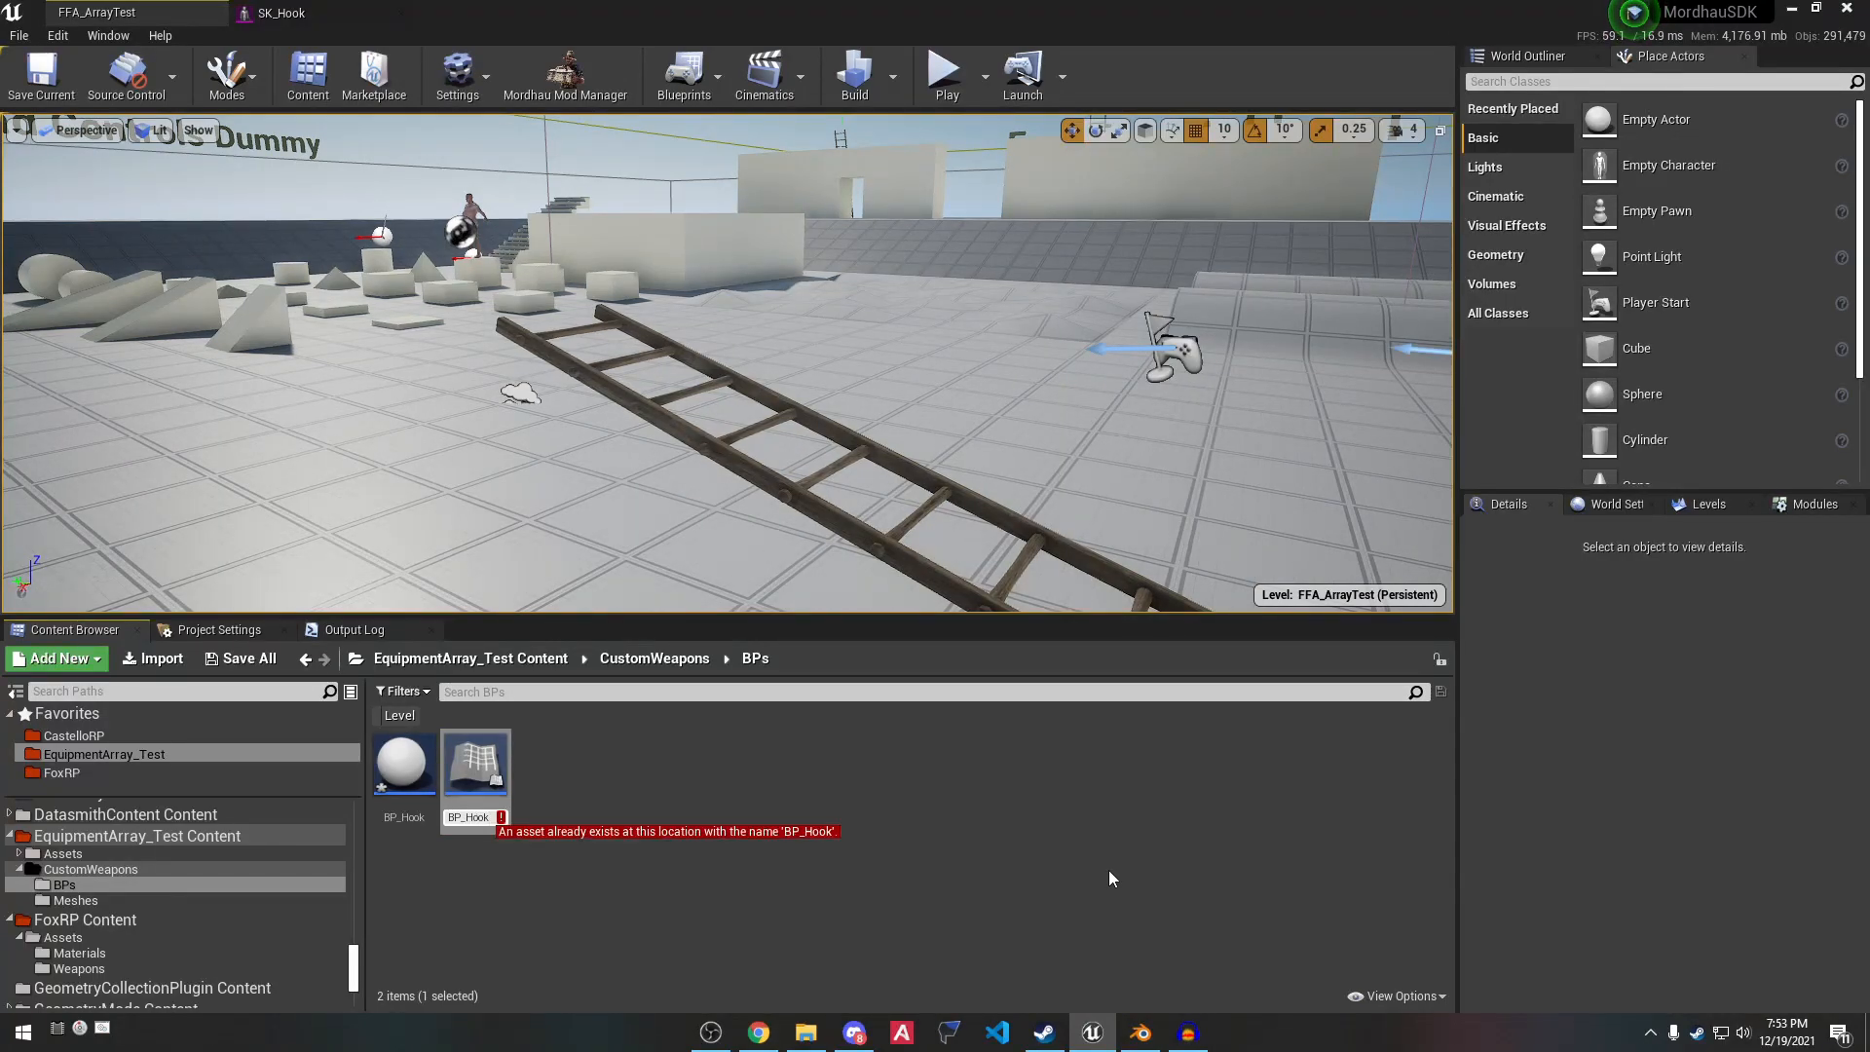
text(_Part)
key(Return)
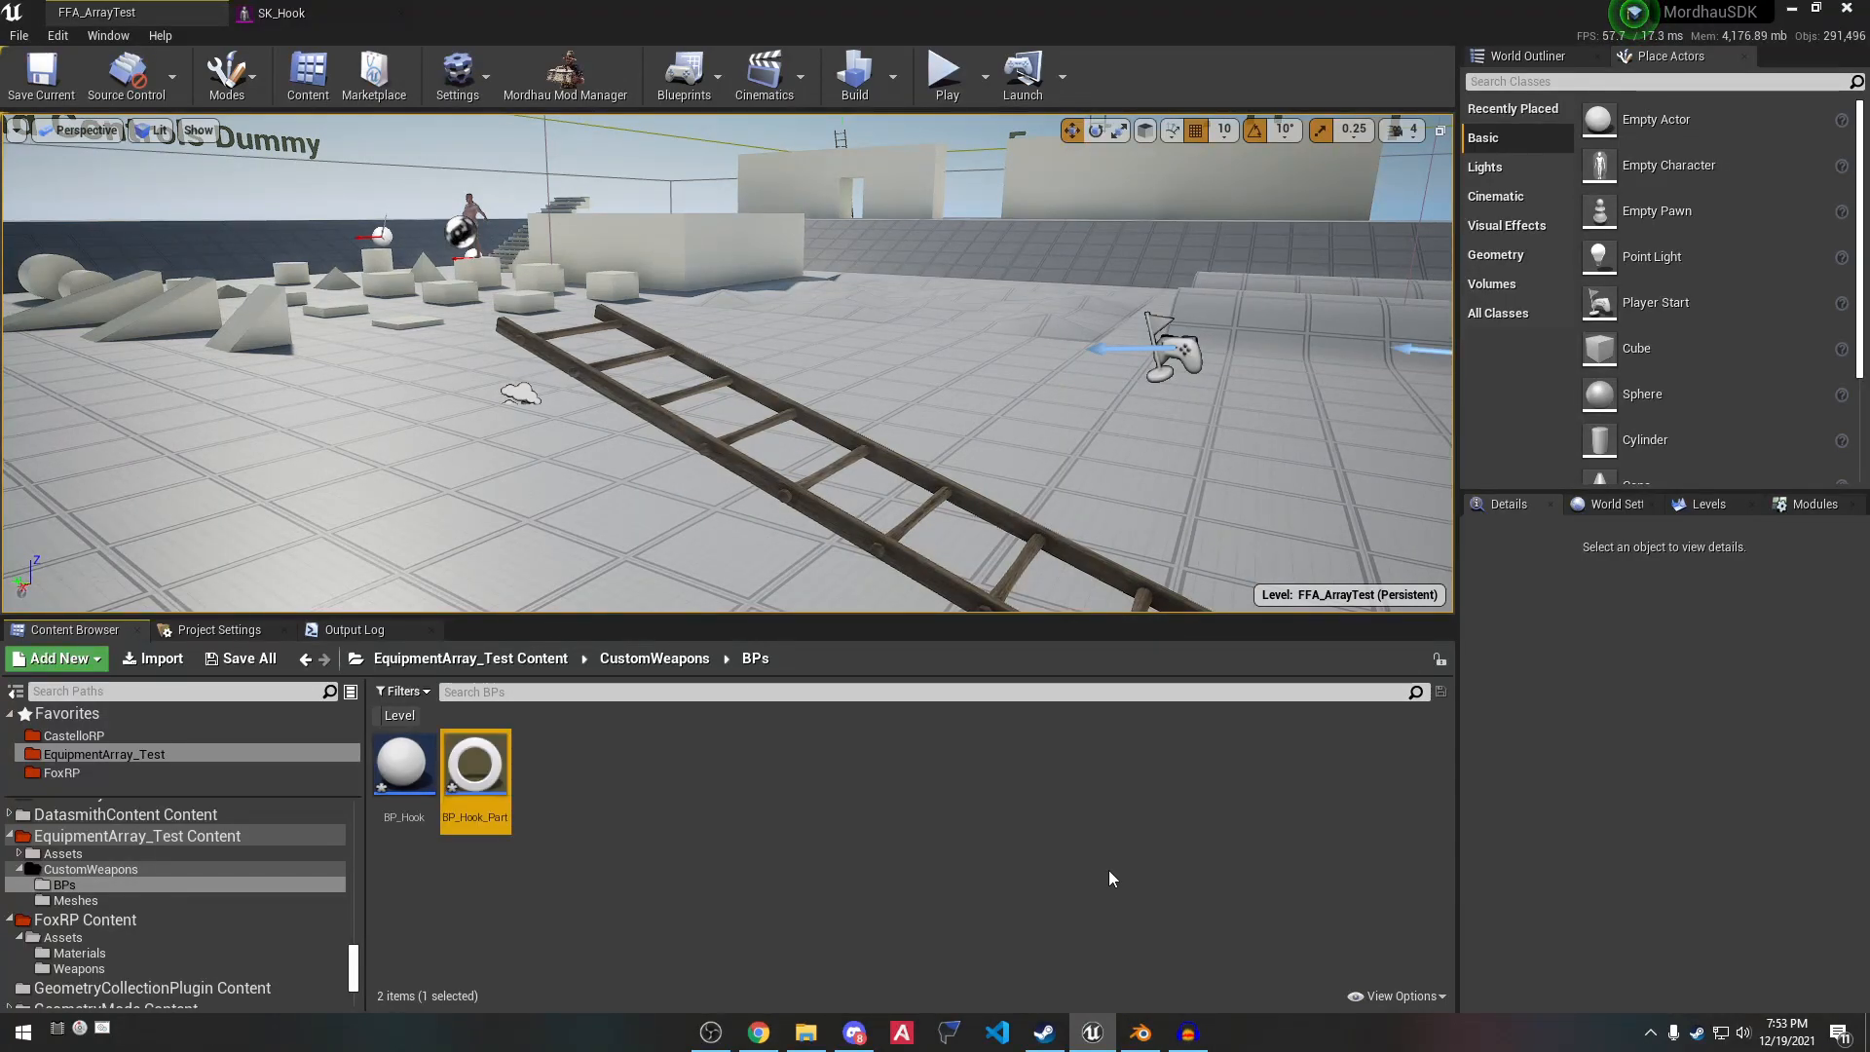
click(627, 885)
click(487, 779)
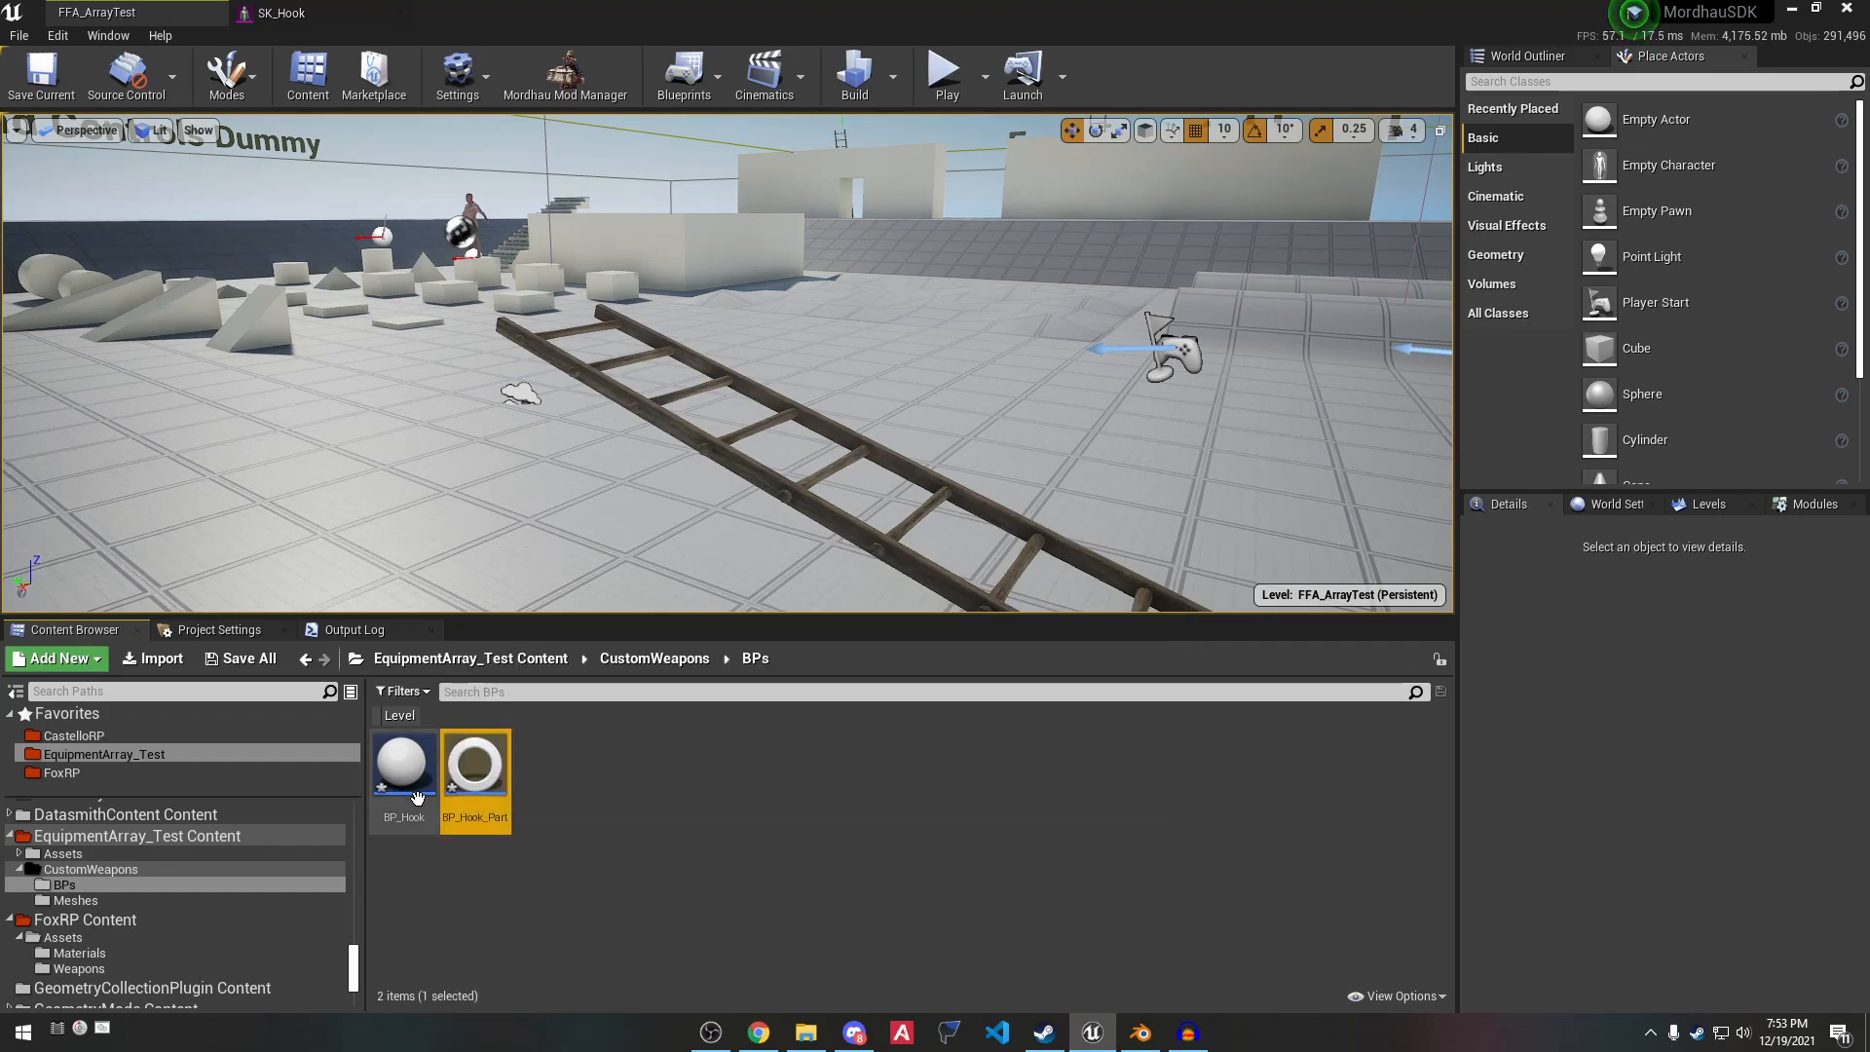
Save both the BP_Hook and BP_Hook_Part blueprints in the BPs folder.
ctrl+click(416, 785)
key(ctrl+s)
click(586, 855)
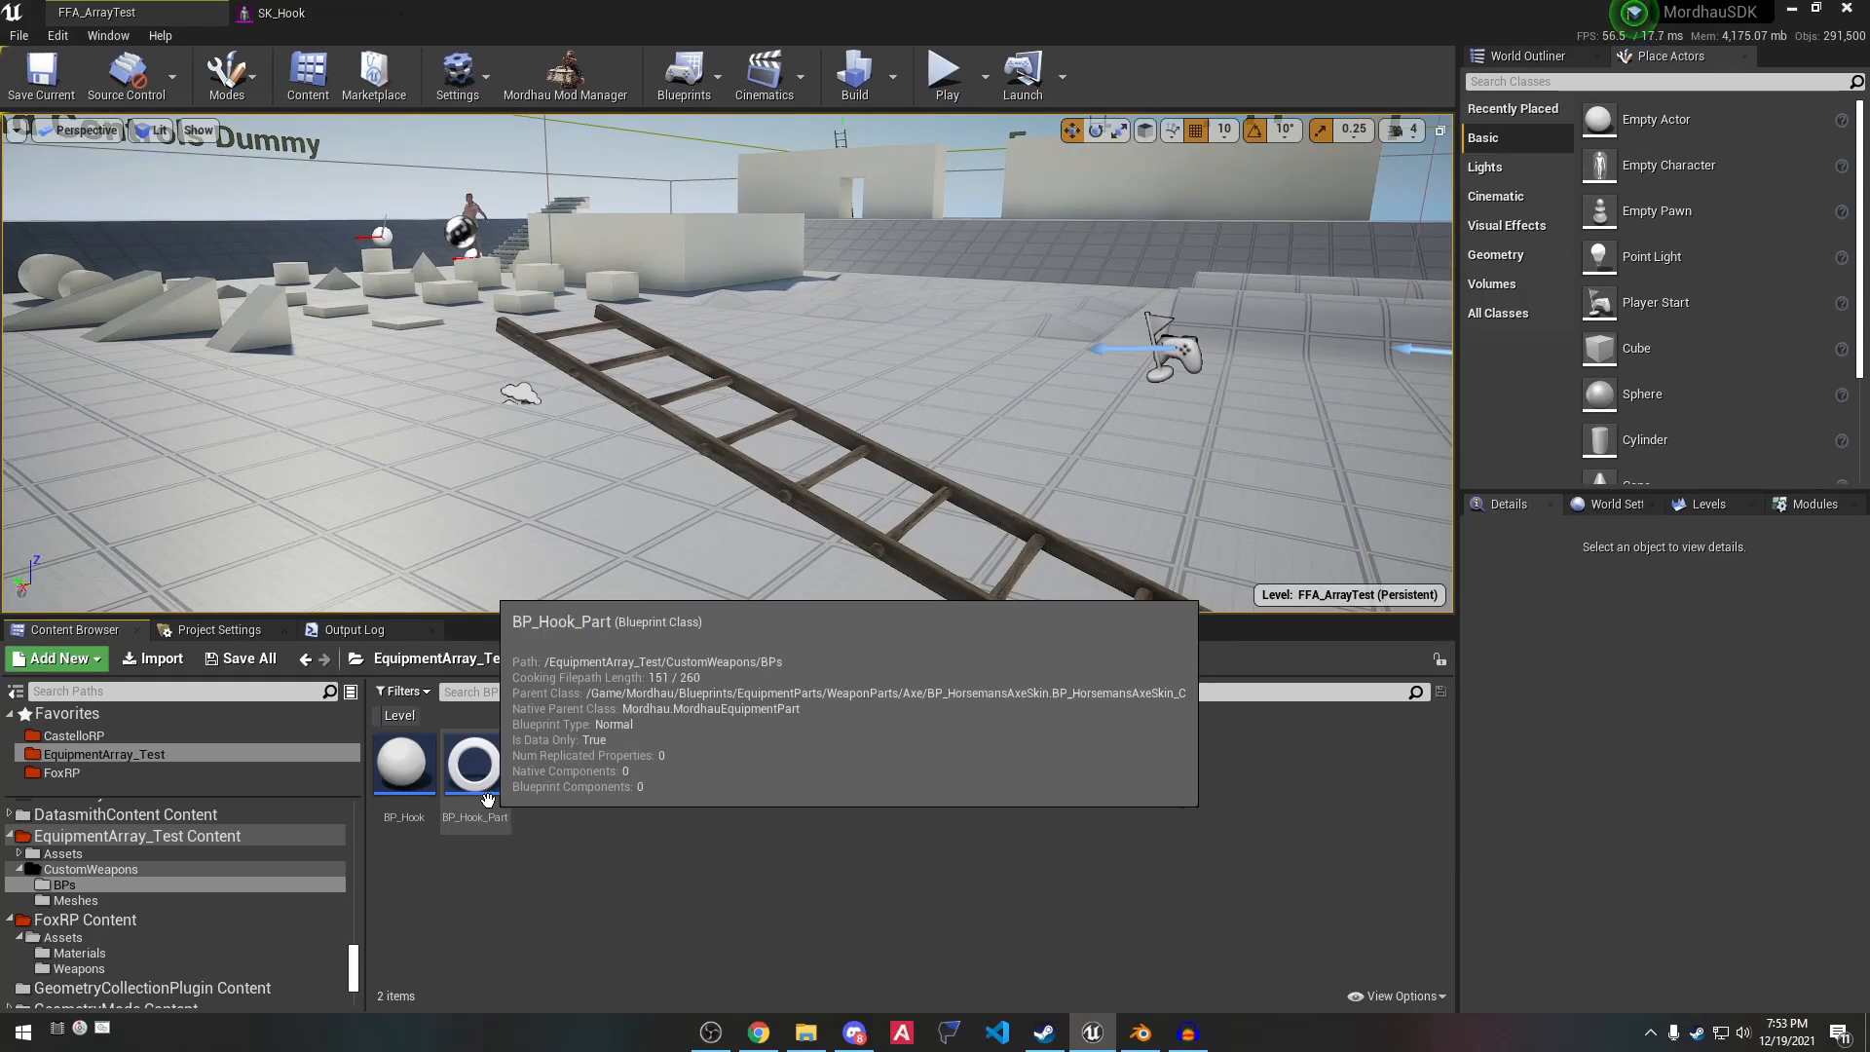
Open BP_Hook_Part, assign SK_Hook as its skeletal mesh and compile the blueprint.
double_click(496, 791)
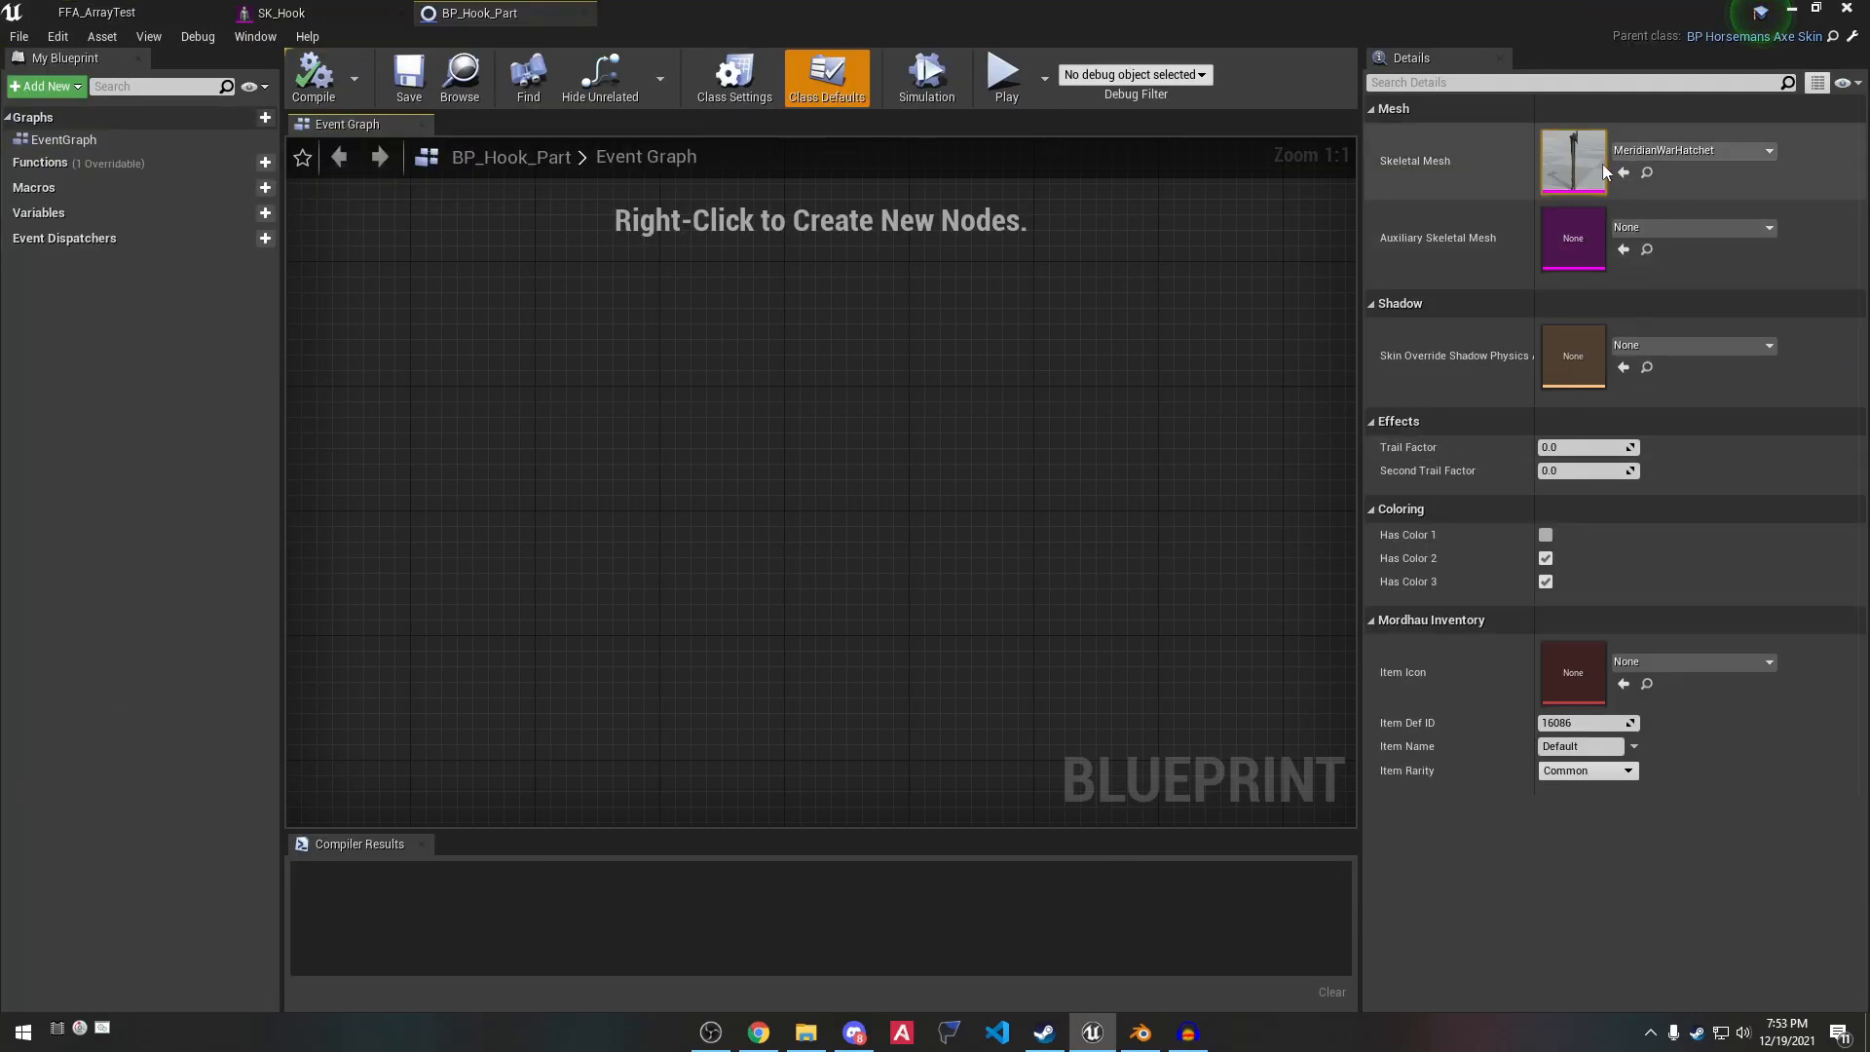
click(97, 13)
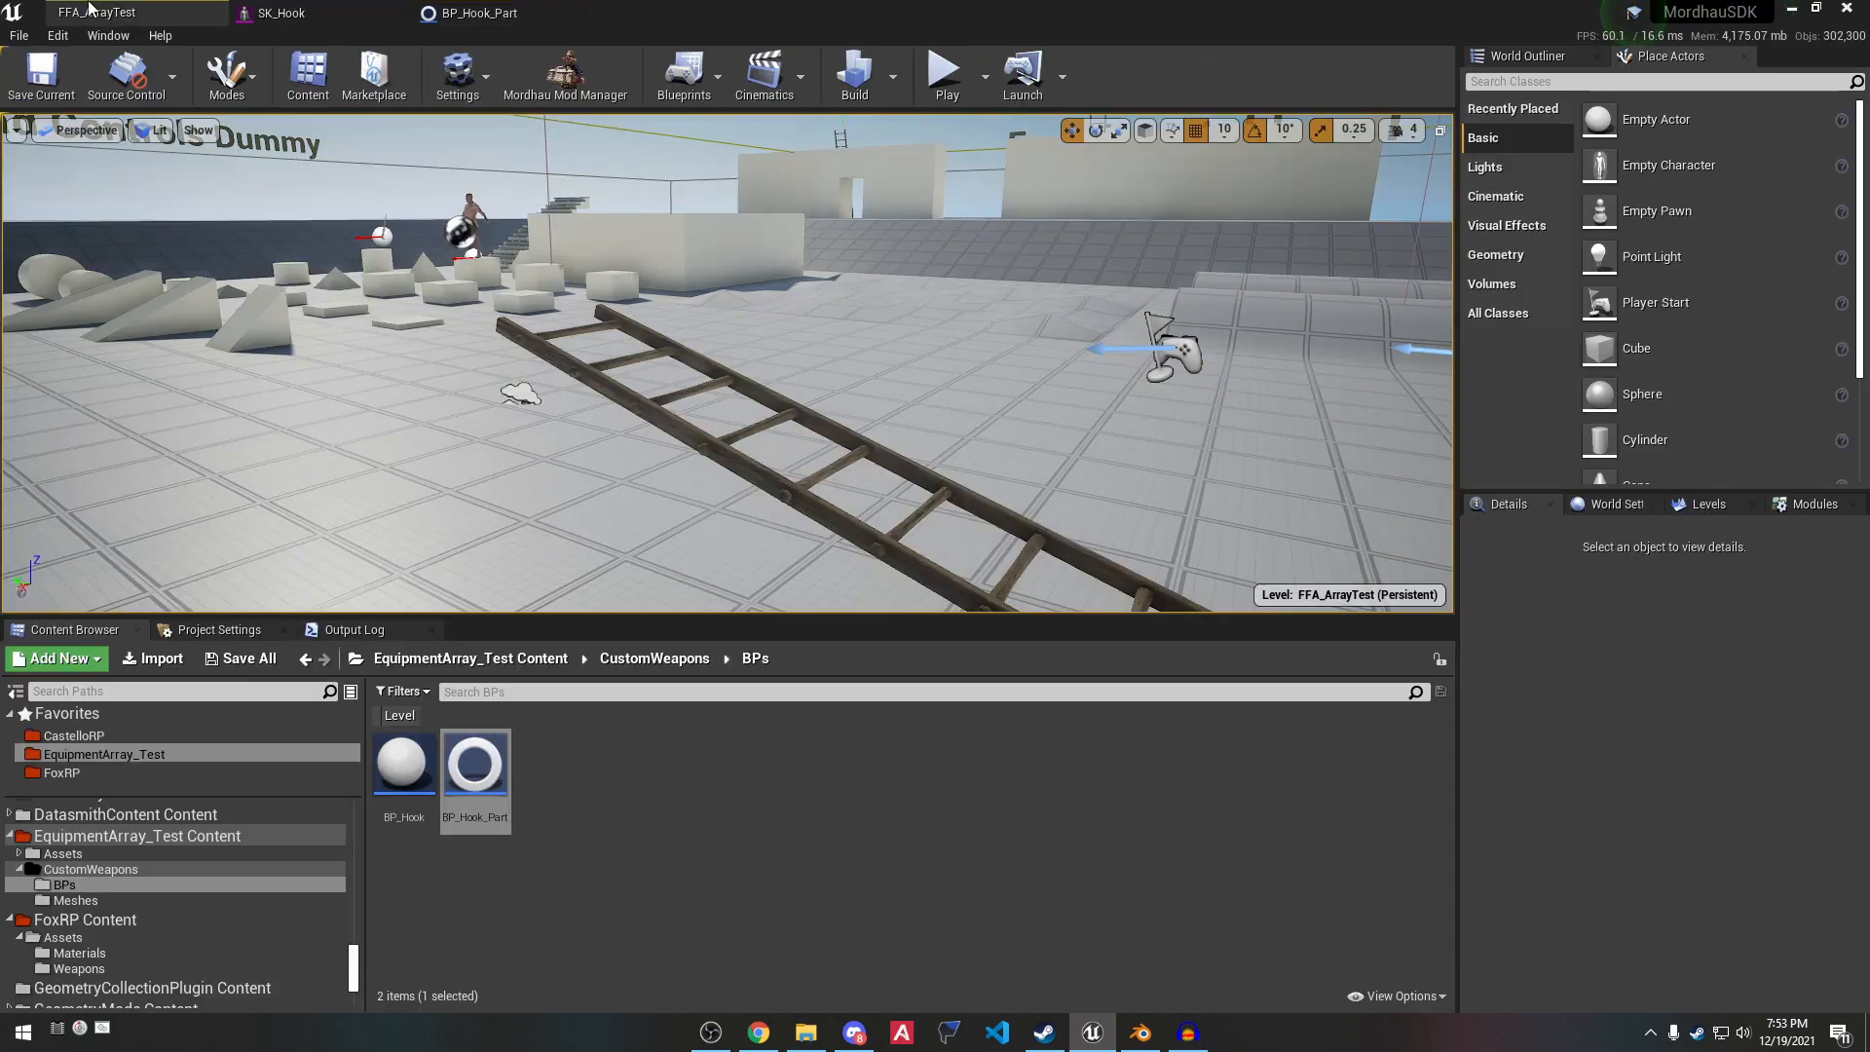
click(653, 658)
double_click(475, 764)
drag(404, 764, 1572, 160)
click(314, 77)
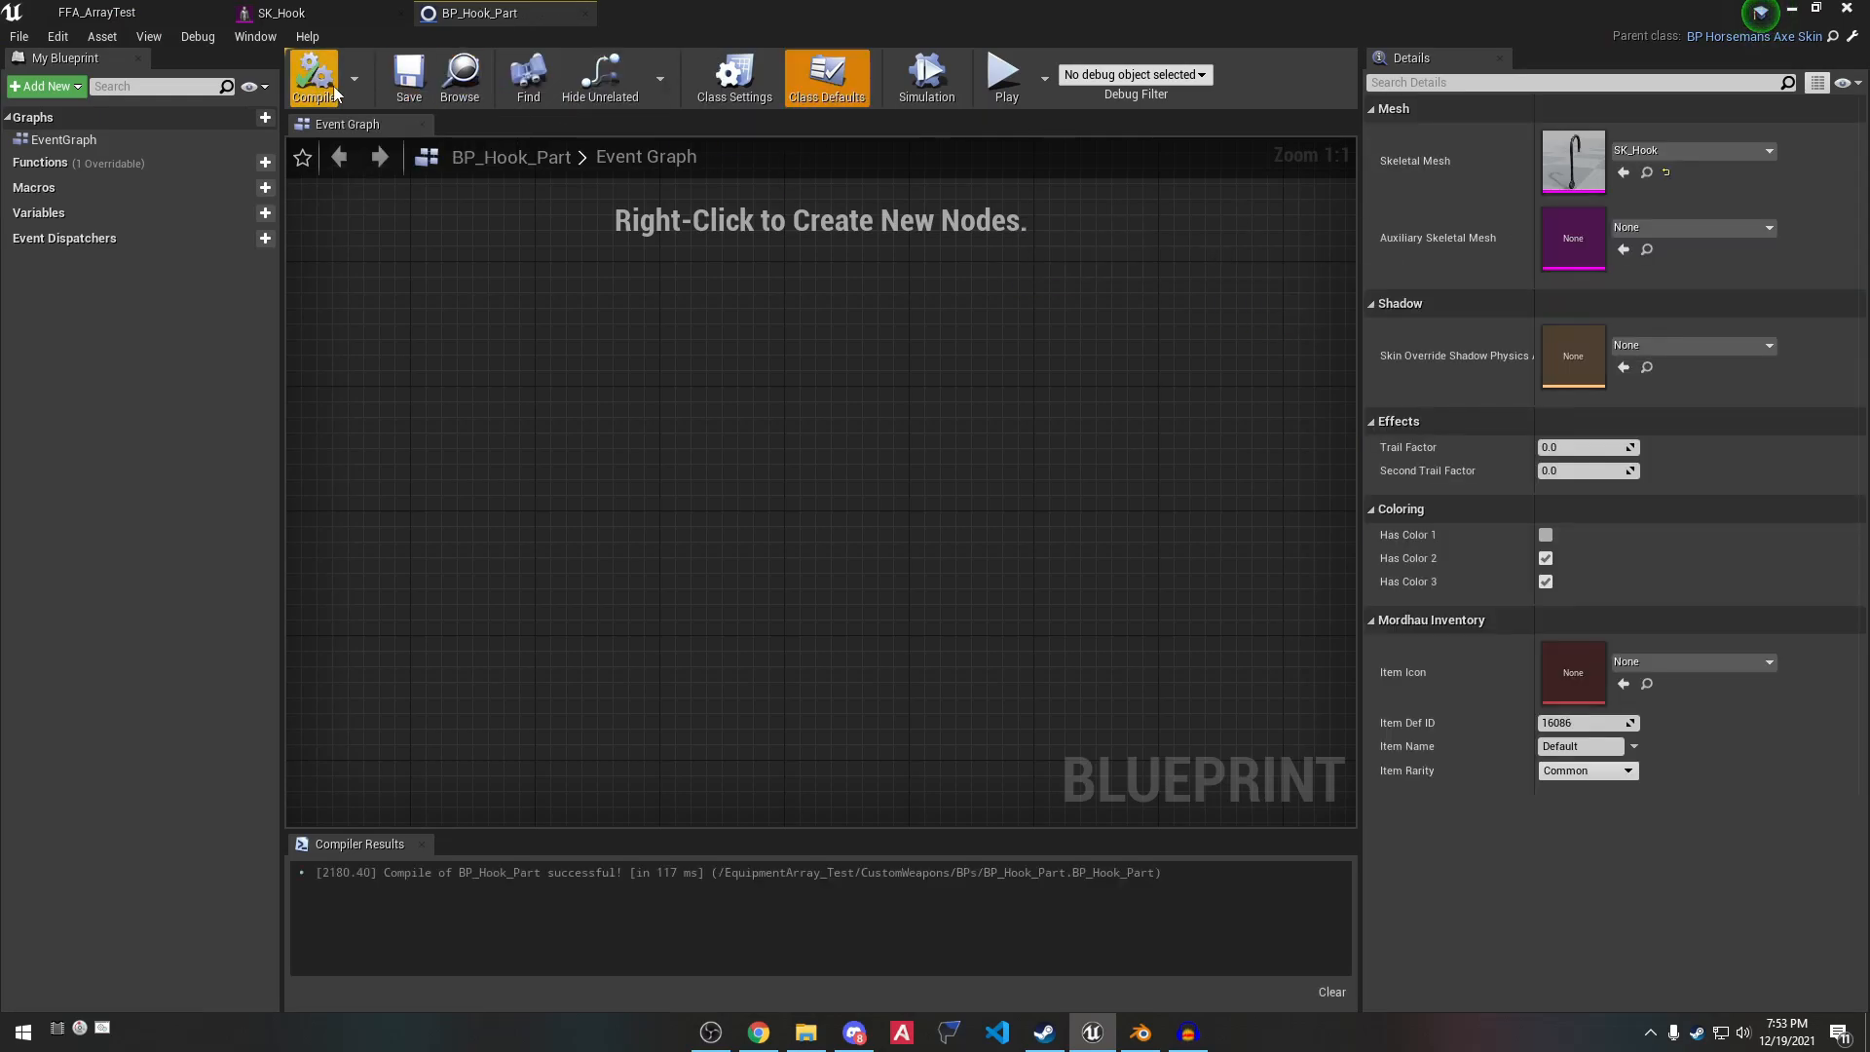
Set BP_Hook_Part's Item Def ID to 0 and its Item Name to Hook.
click(1595, 727)
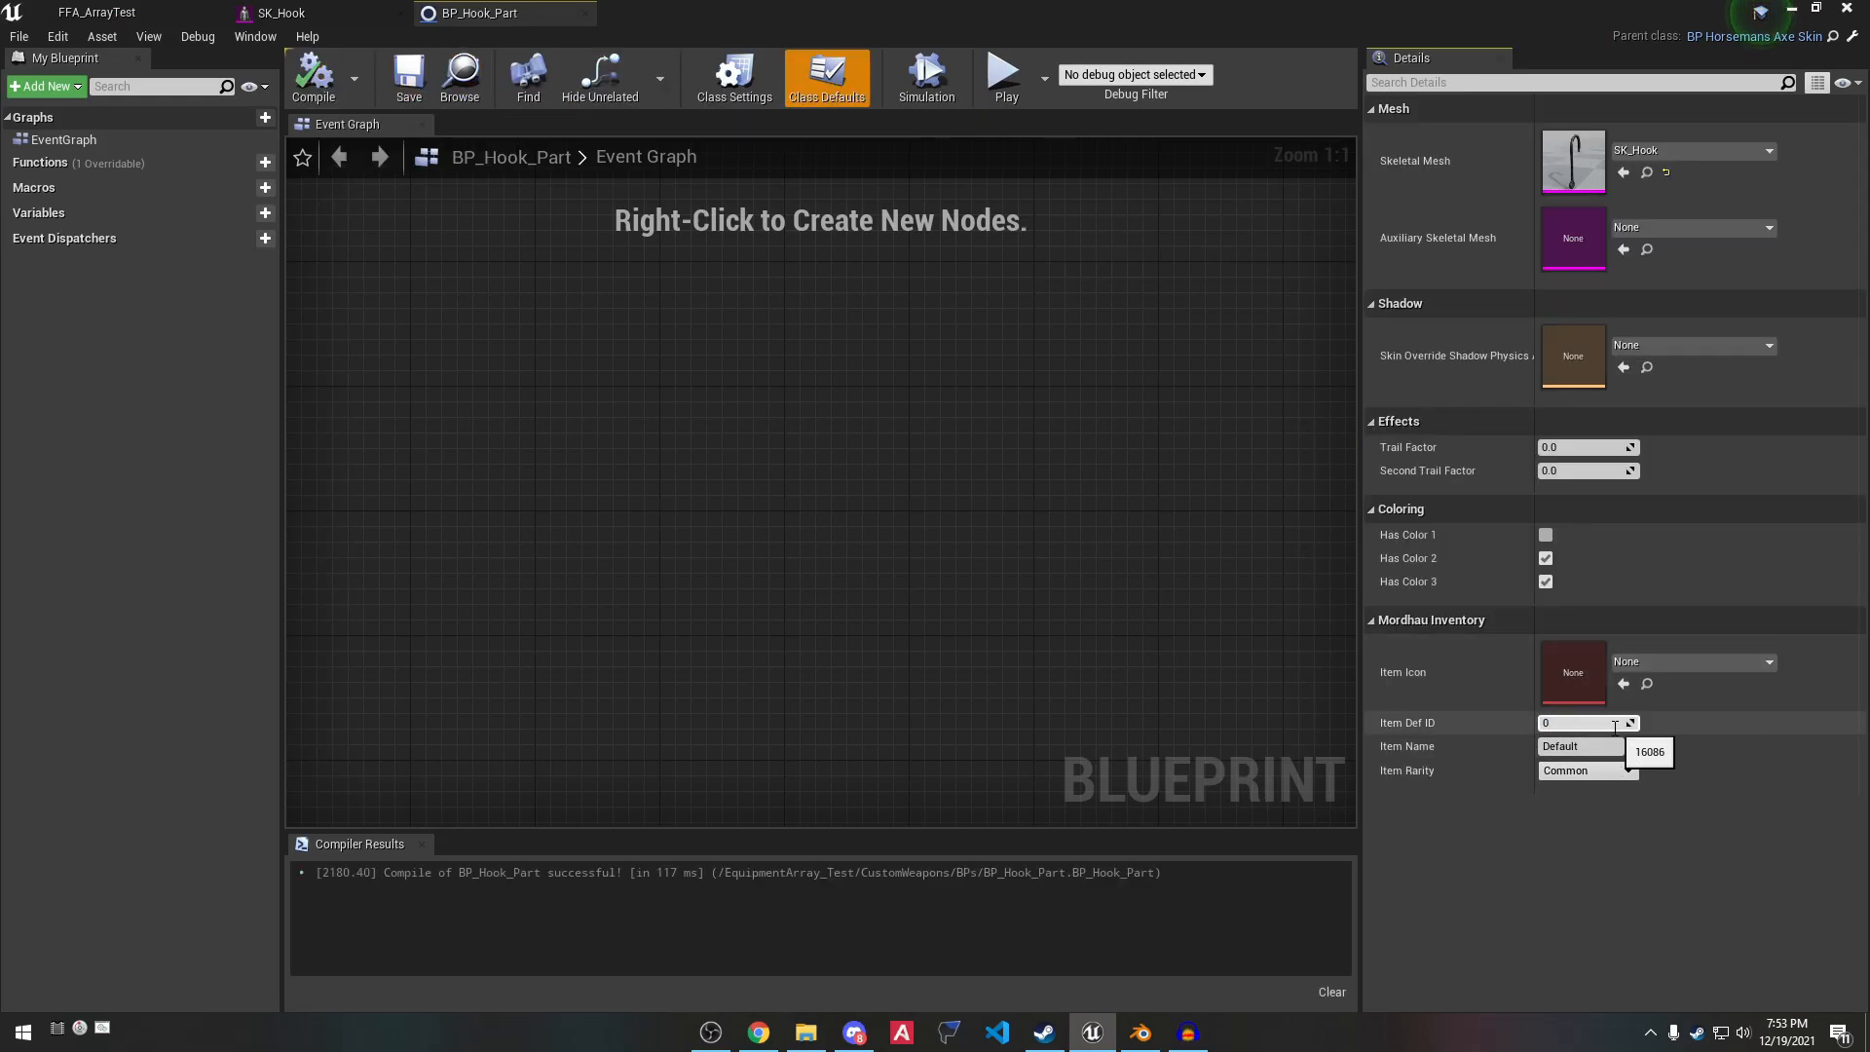
key(Return)
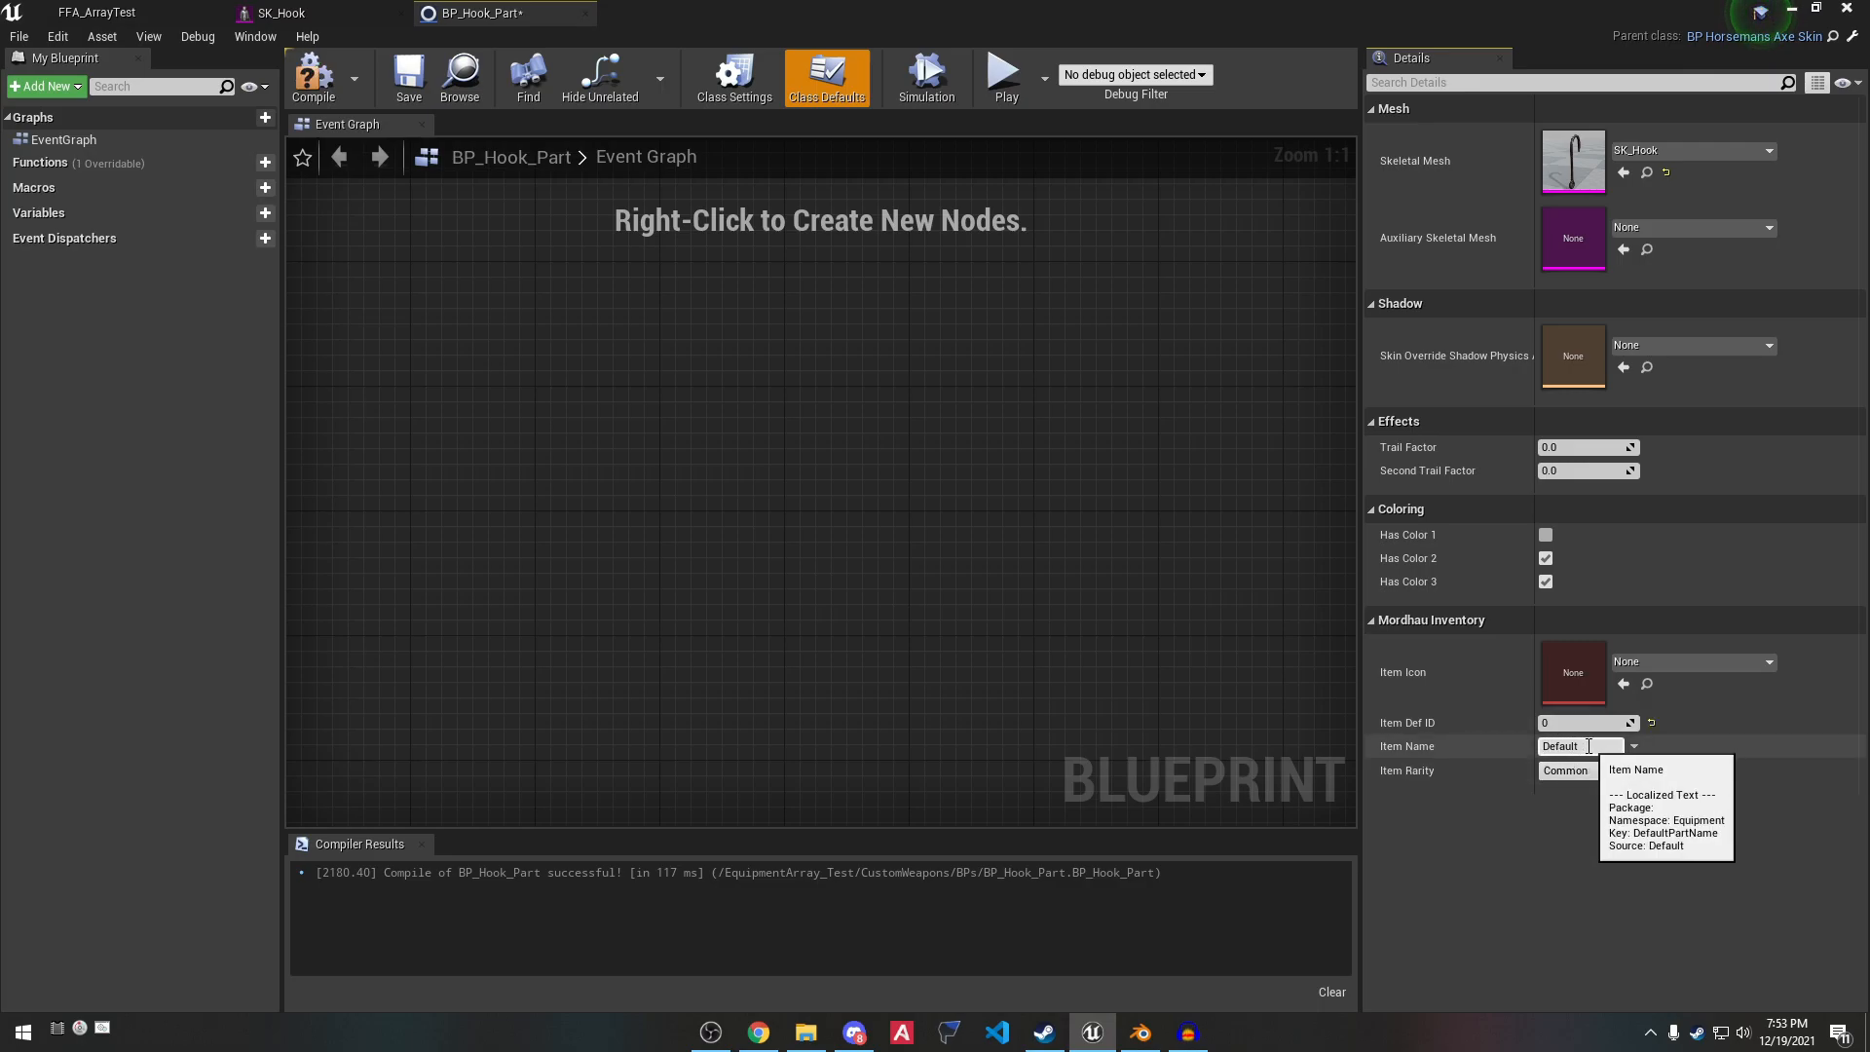
click(1612, 749)
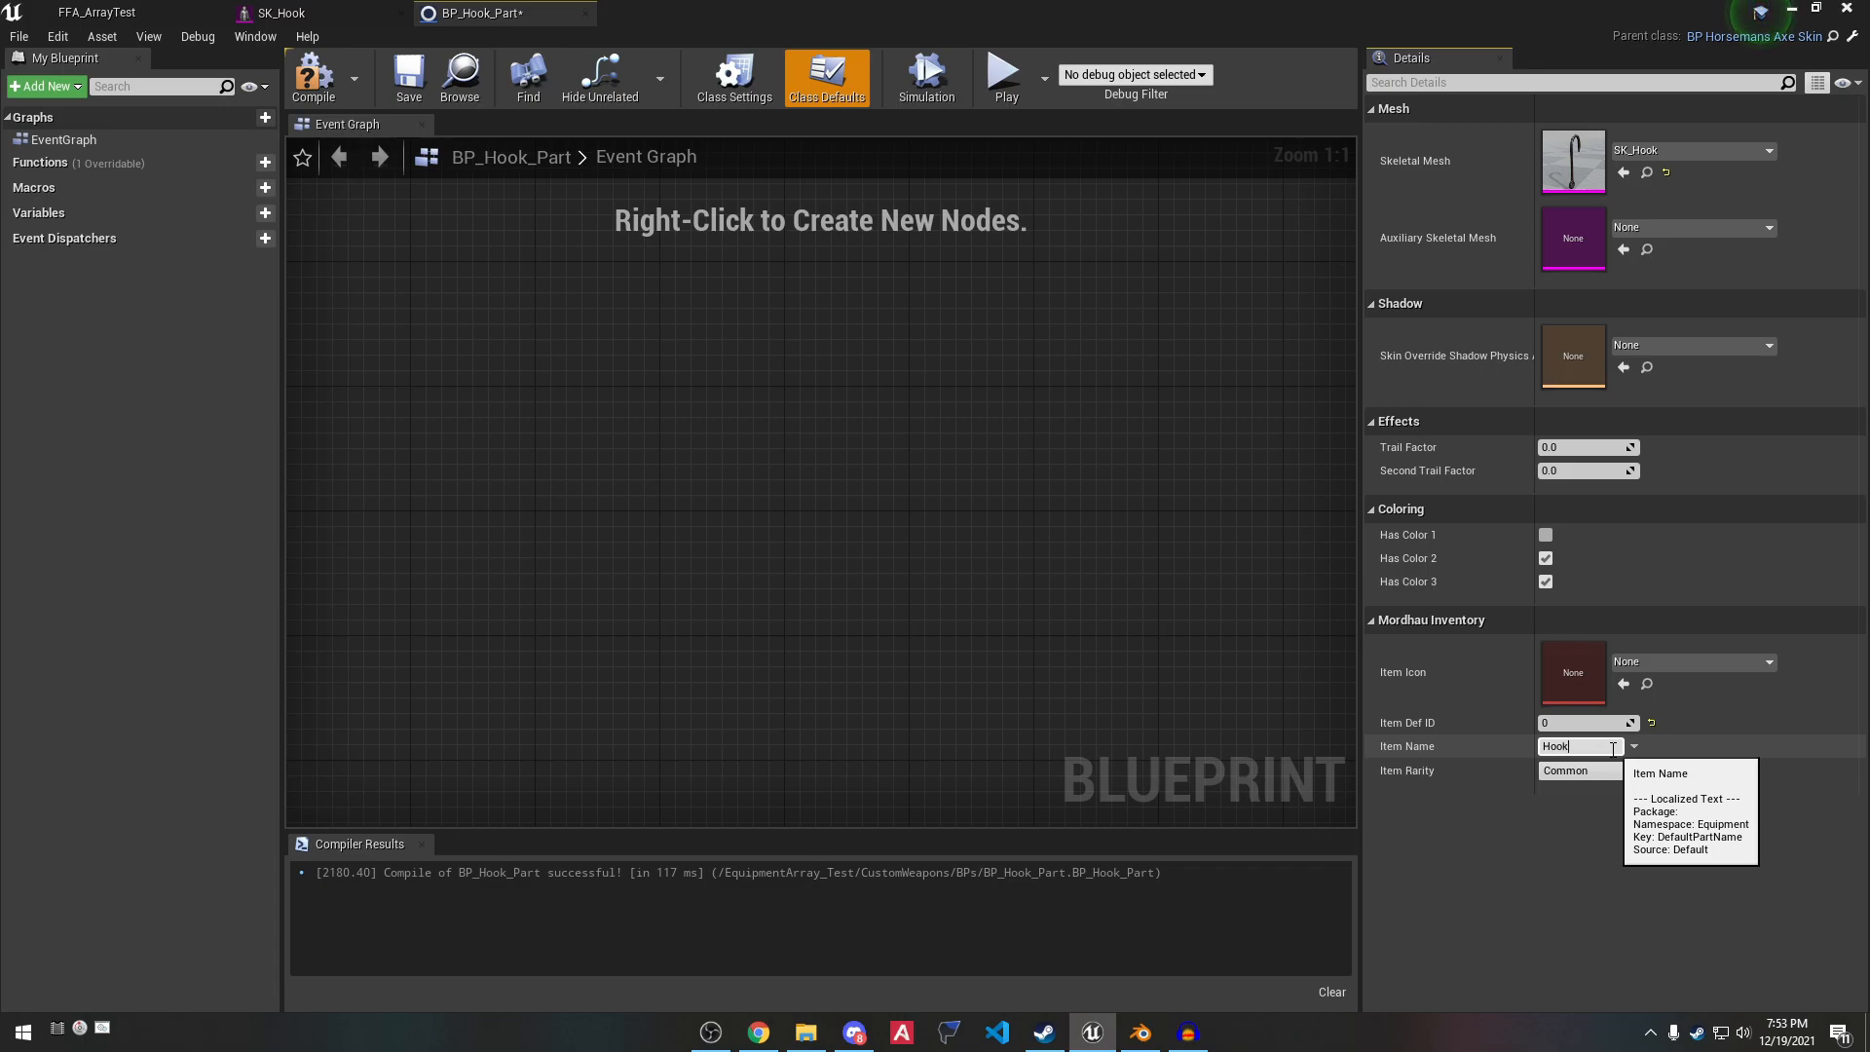
key(Return)
Turn off Has Color 2 and Has Color 3 for BP_Hook_Part and recompile it.
click(1546, 558)
click(1546, 581)
click(313, 78)
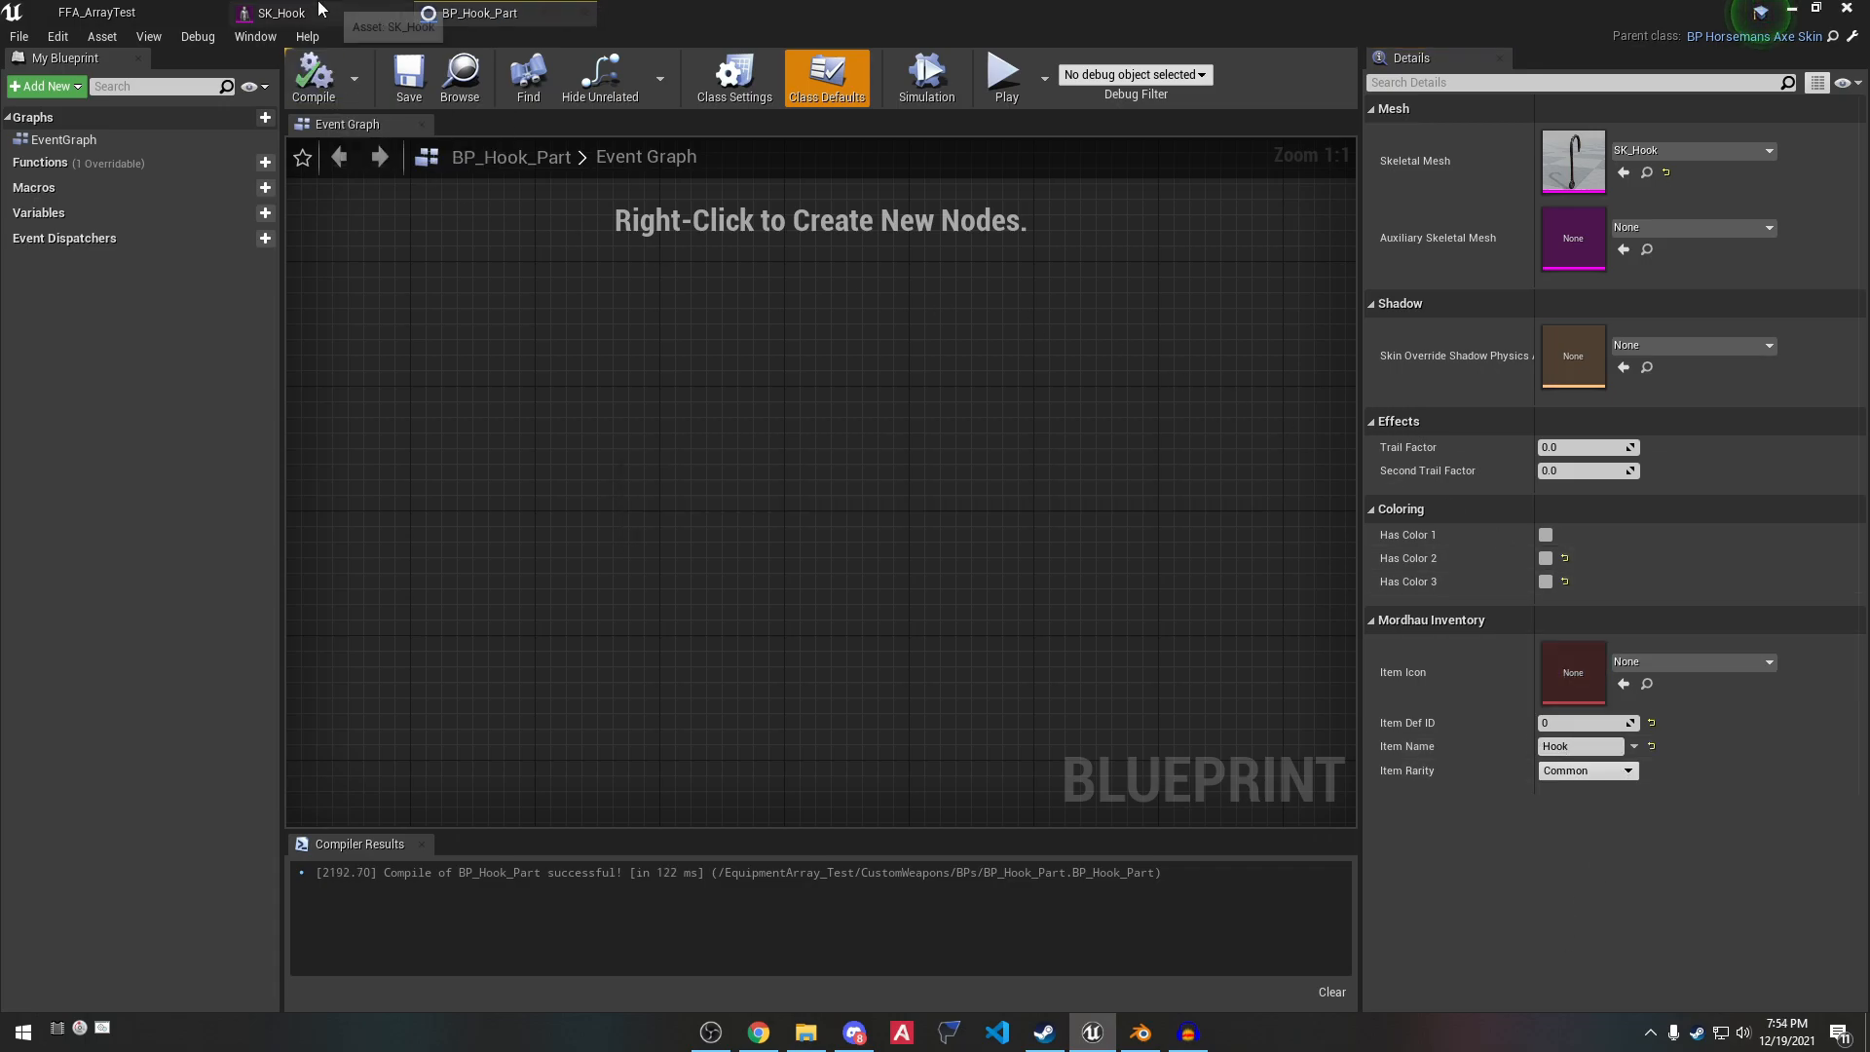
Open BP_Hook and delete the Default entry from its Skins array, keeping only the Horseman's Axe skin.
click(50, 10)
click(654, 659)
double_click(404, 774)
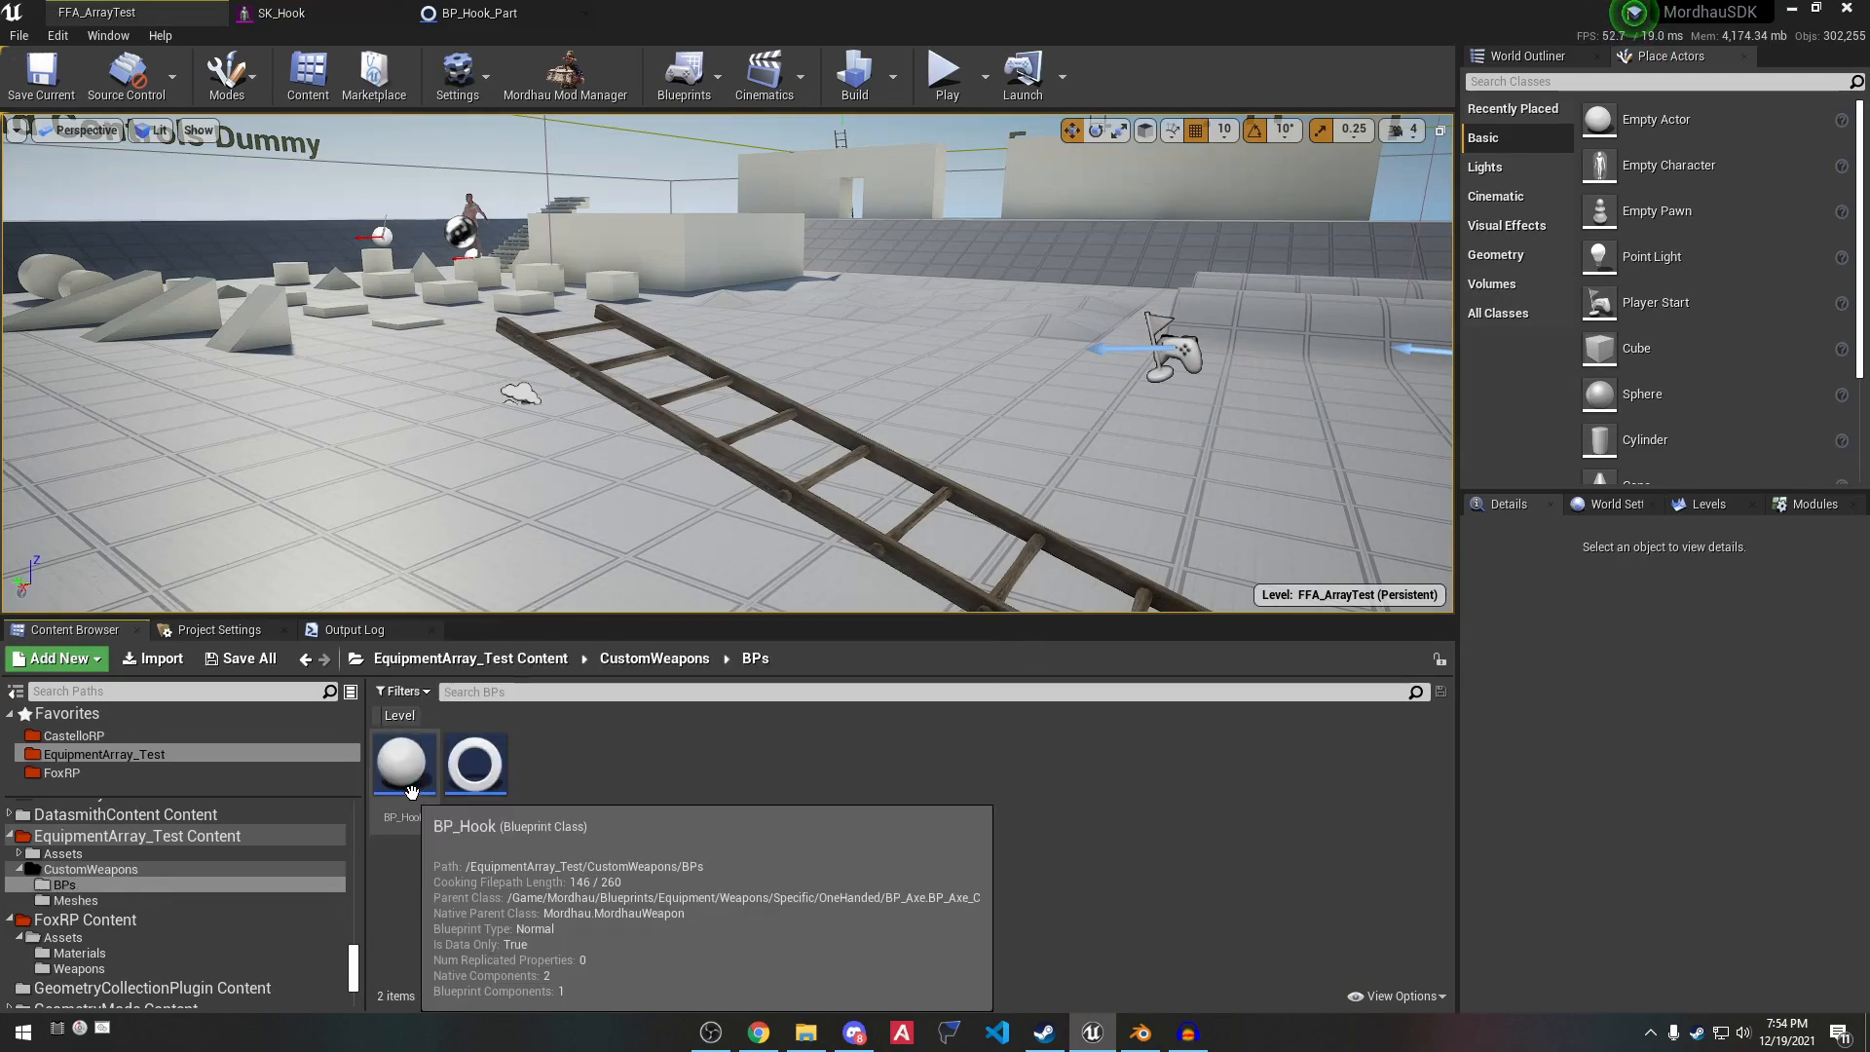
double_click(410, 787)
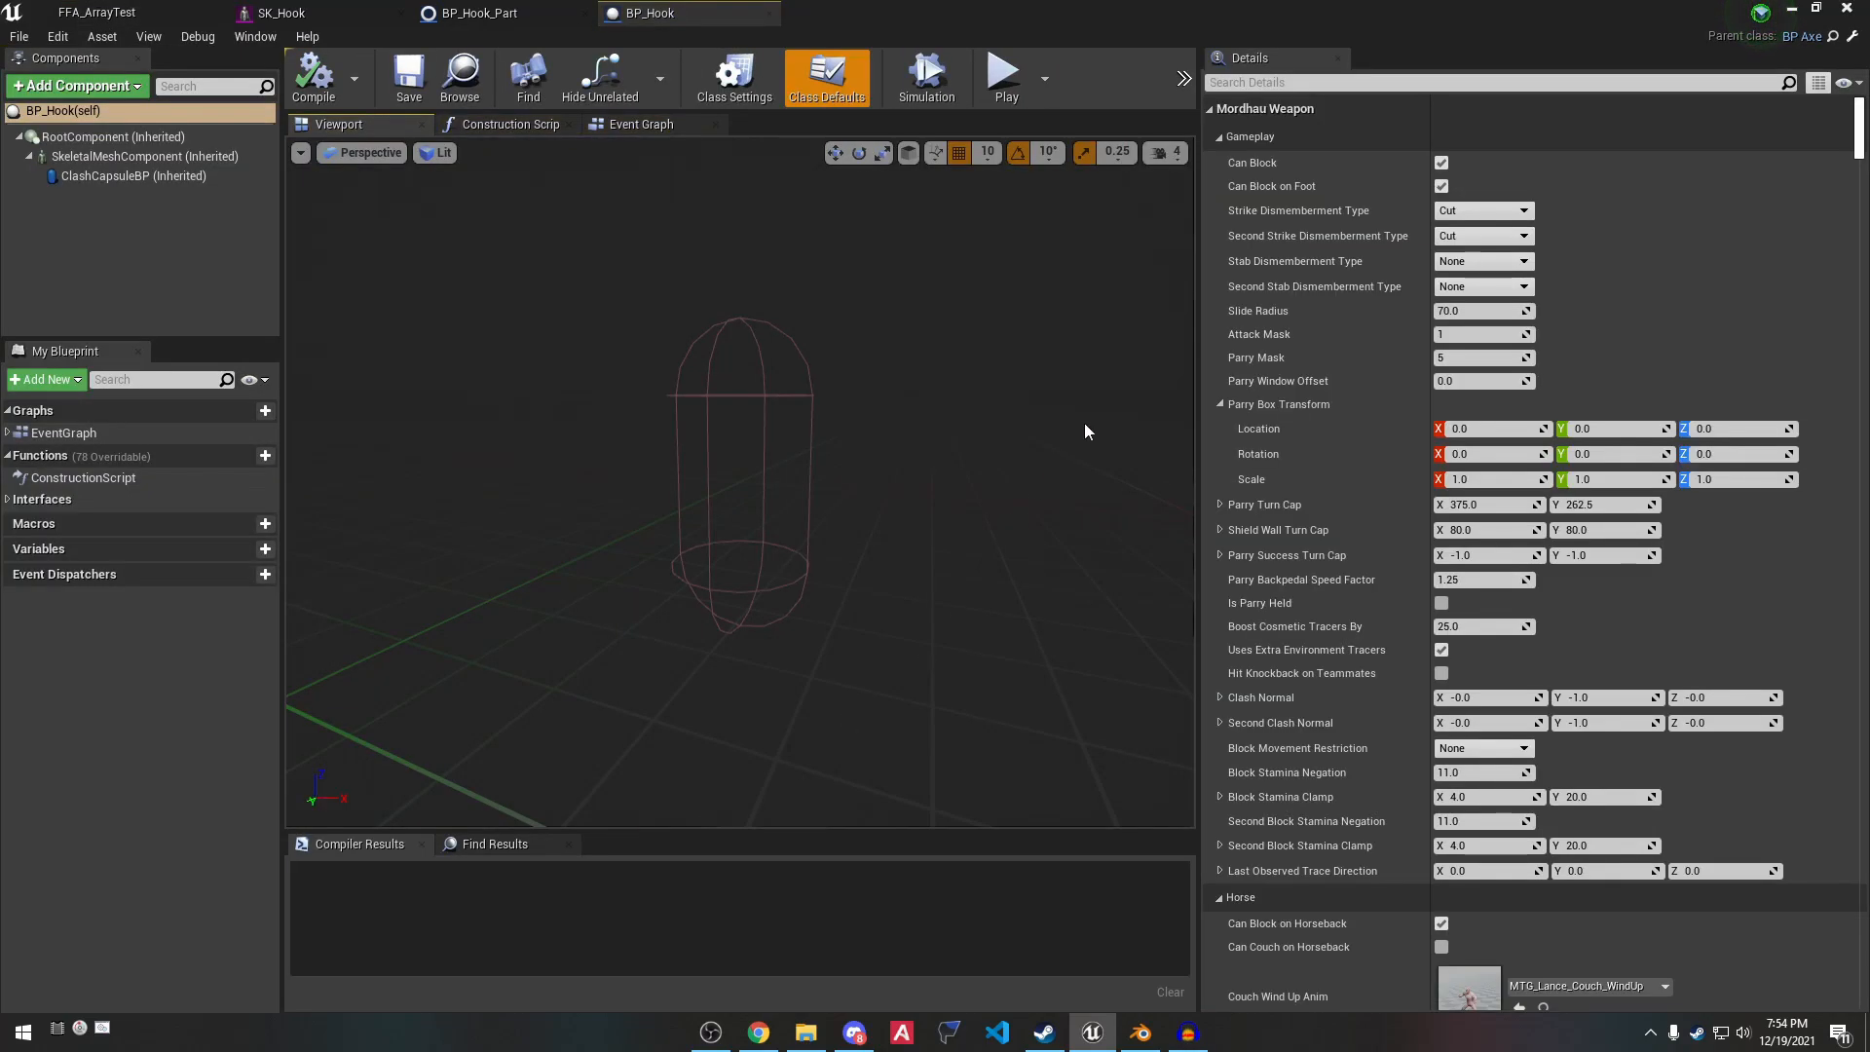
click(1249, 82)
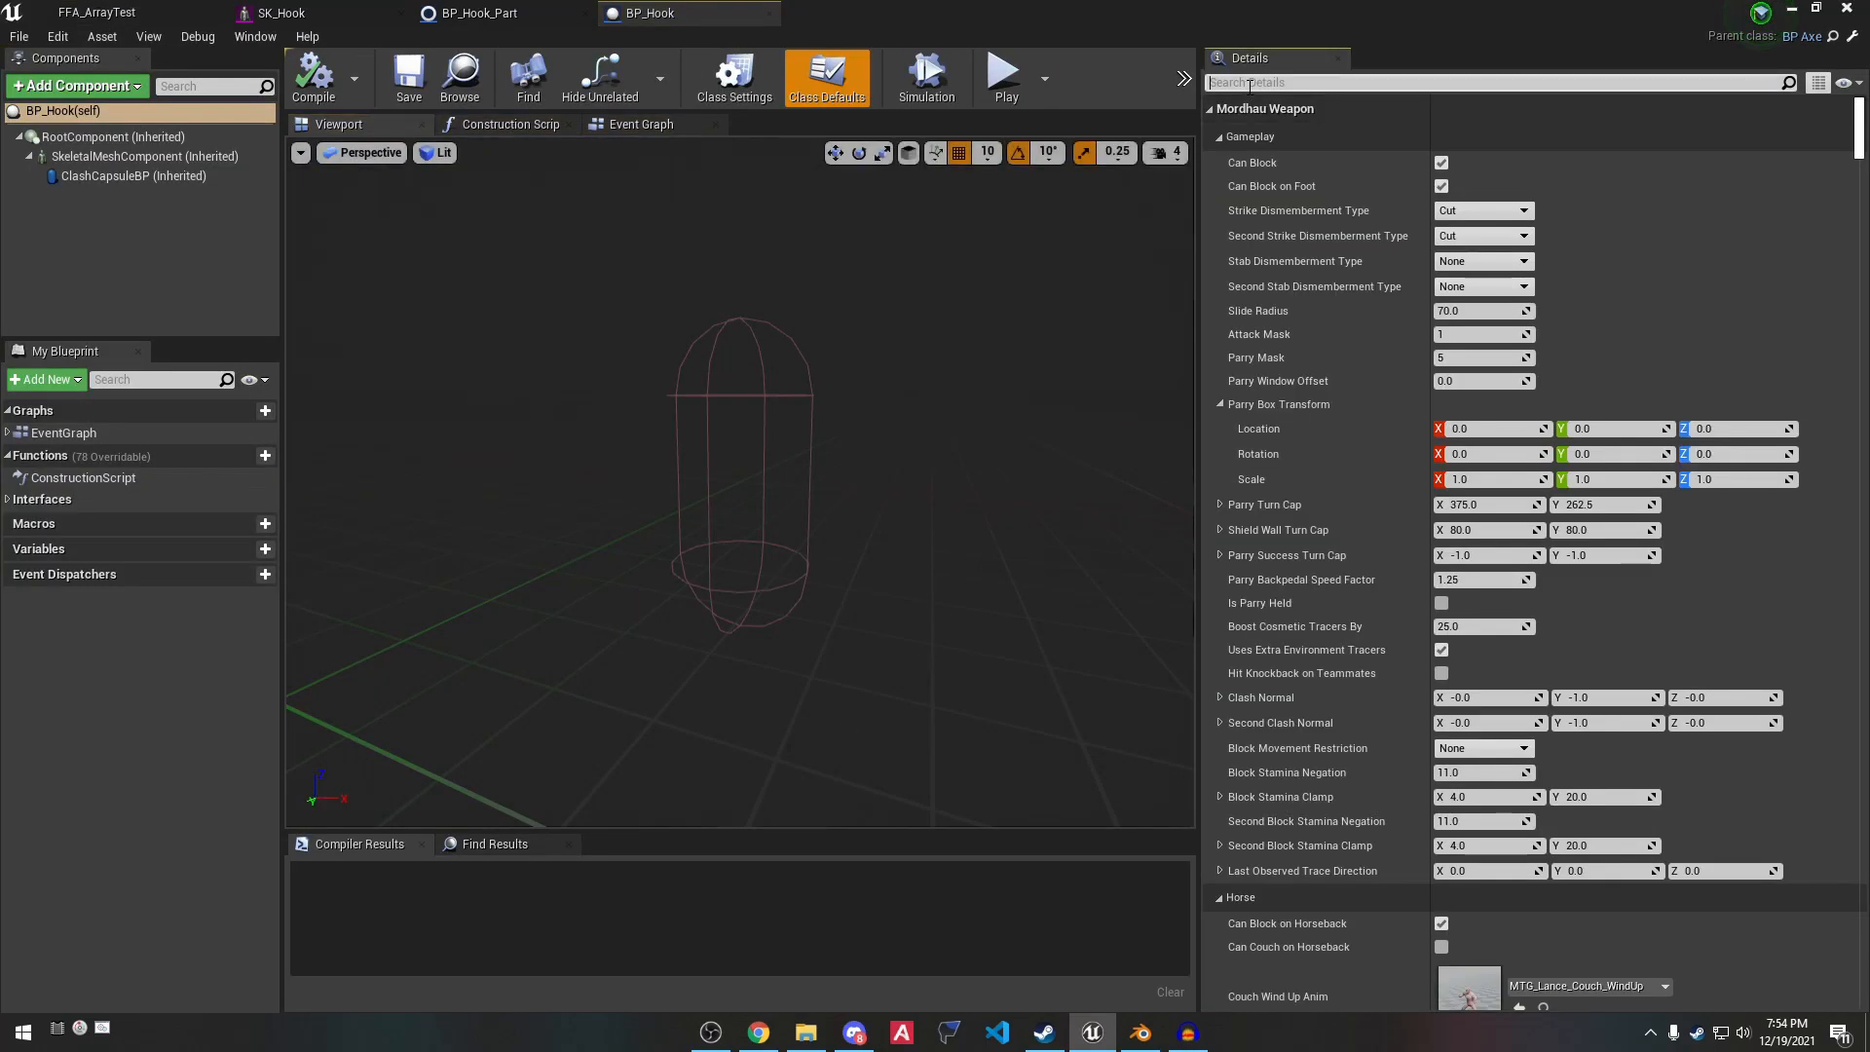
text(skin)
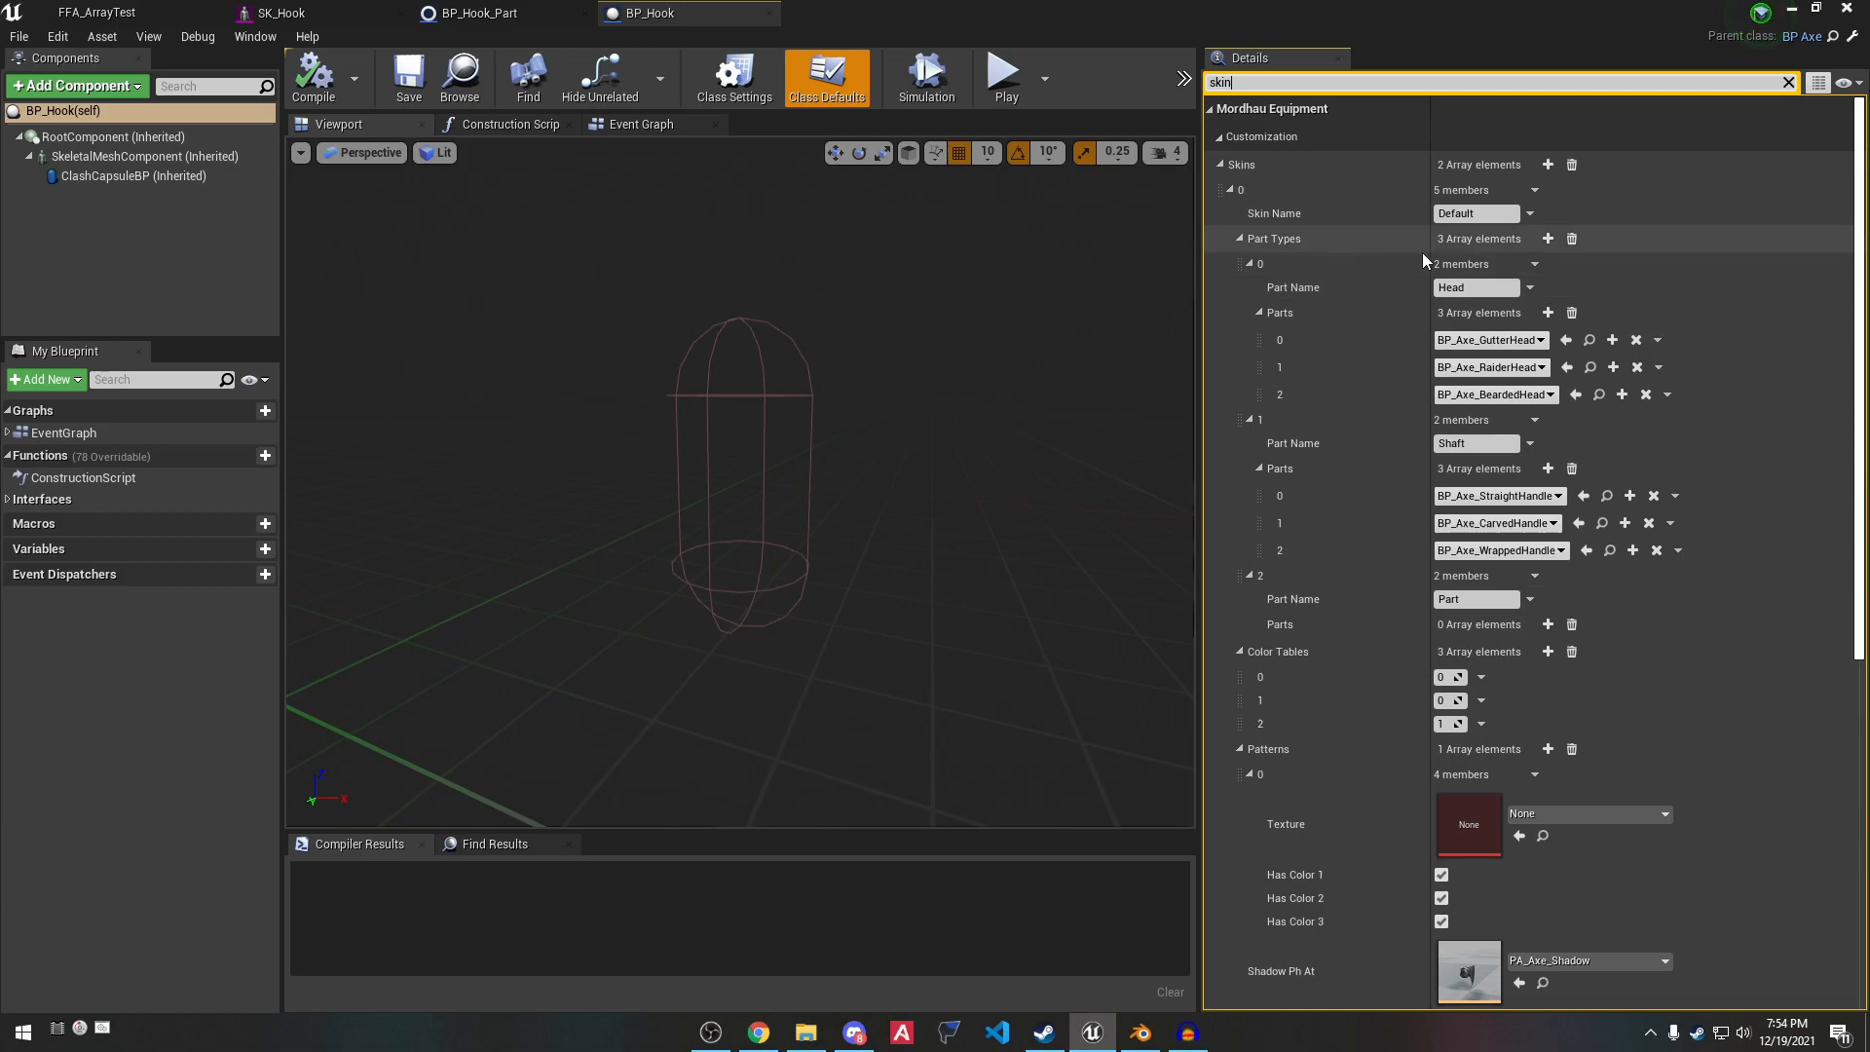
click(1539, 192)
click(1556, 229)
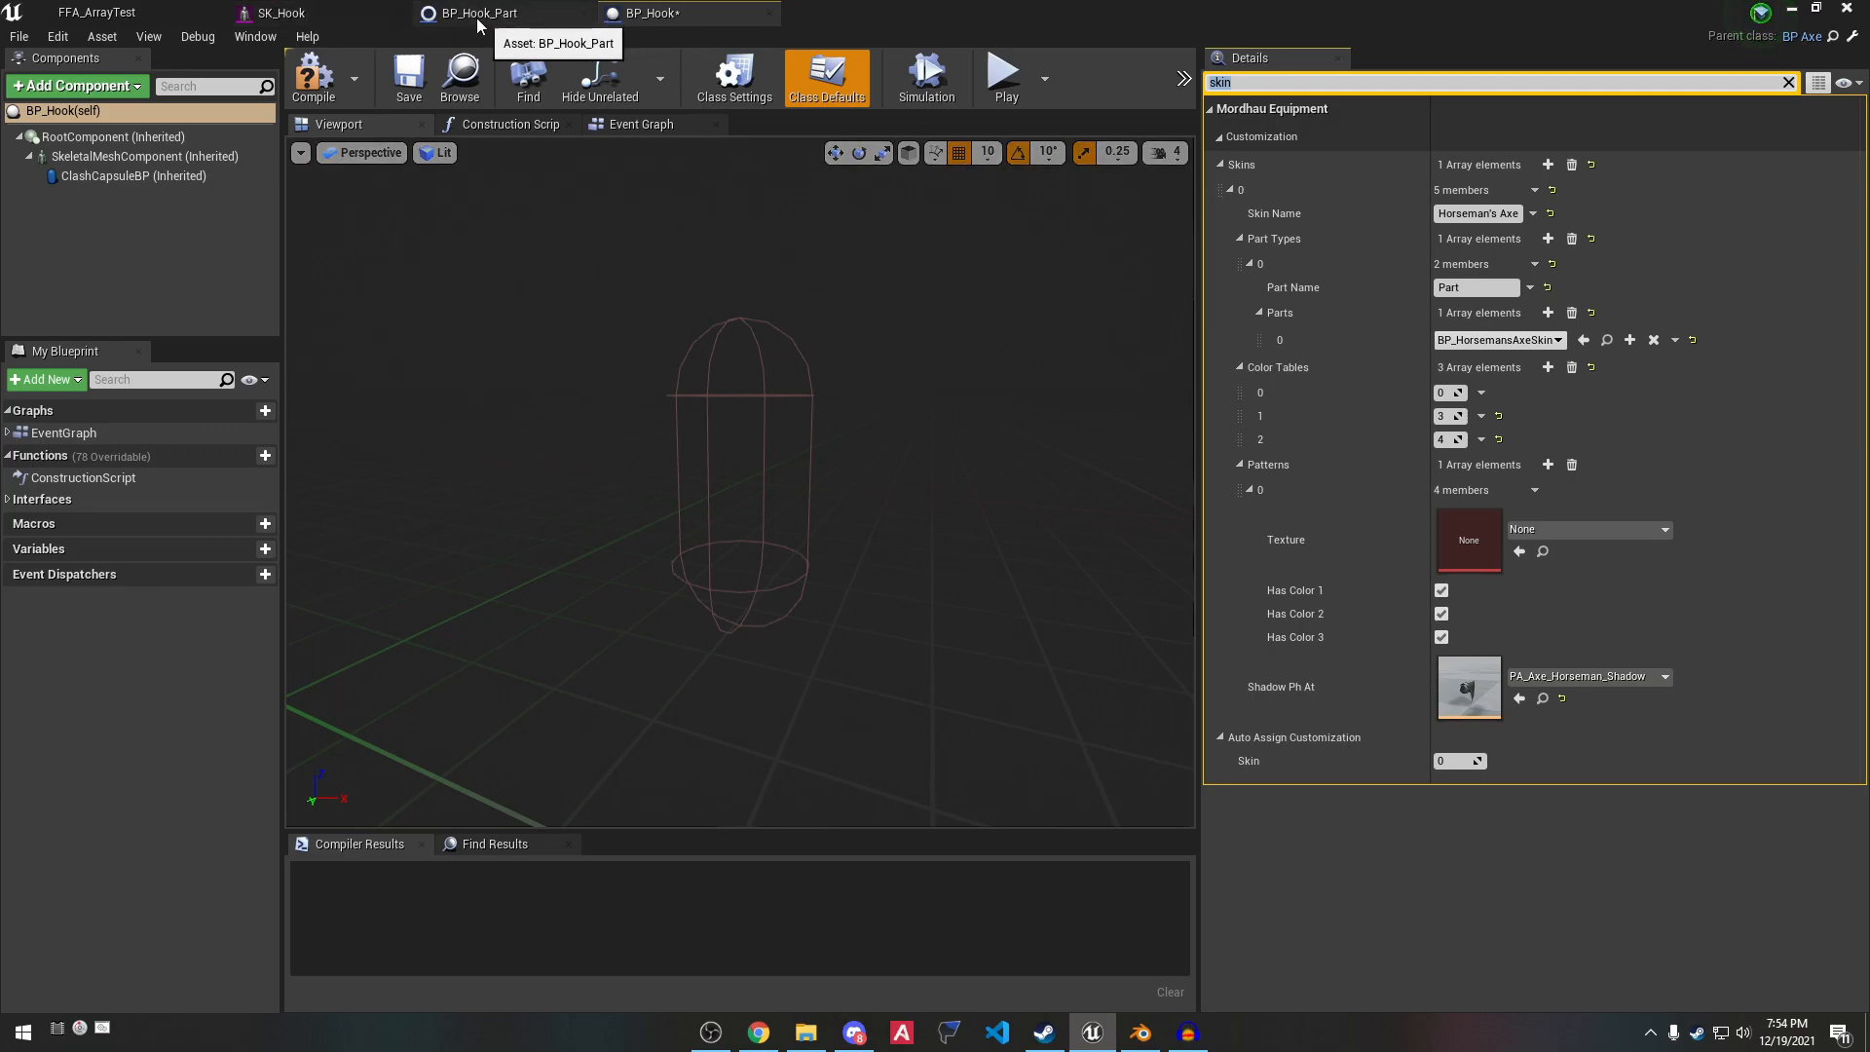
Assign BP_Hook_Part as the part of BP_Hook's Horseman's Axe skin and compile the blueprint.
click(108, 13)
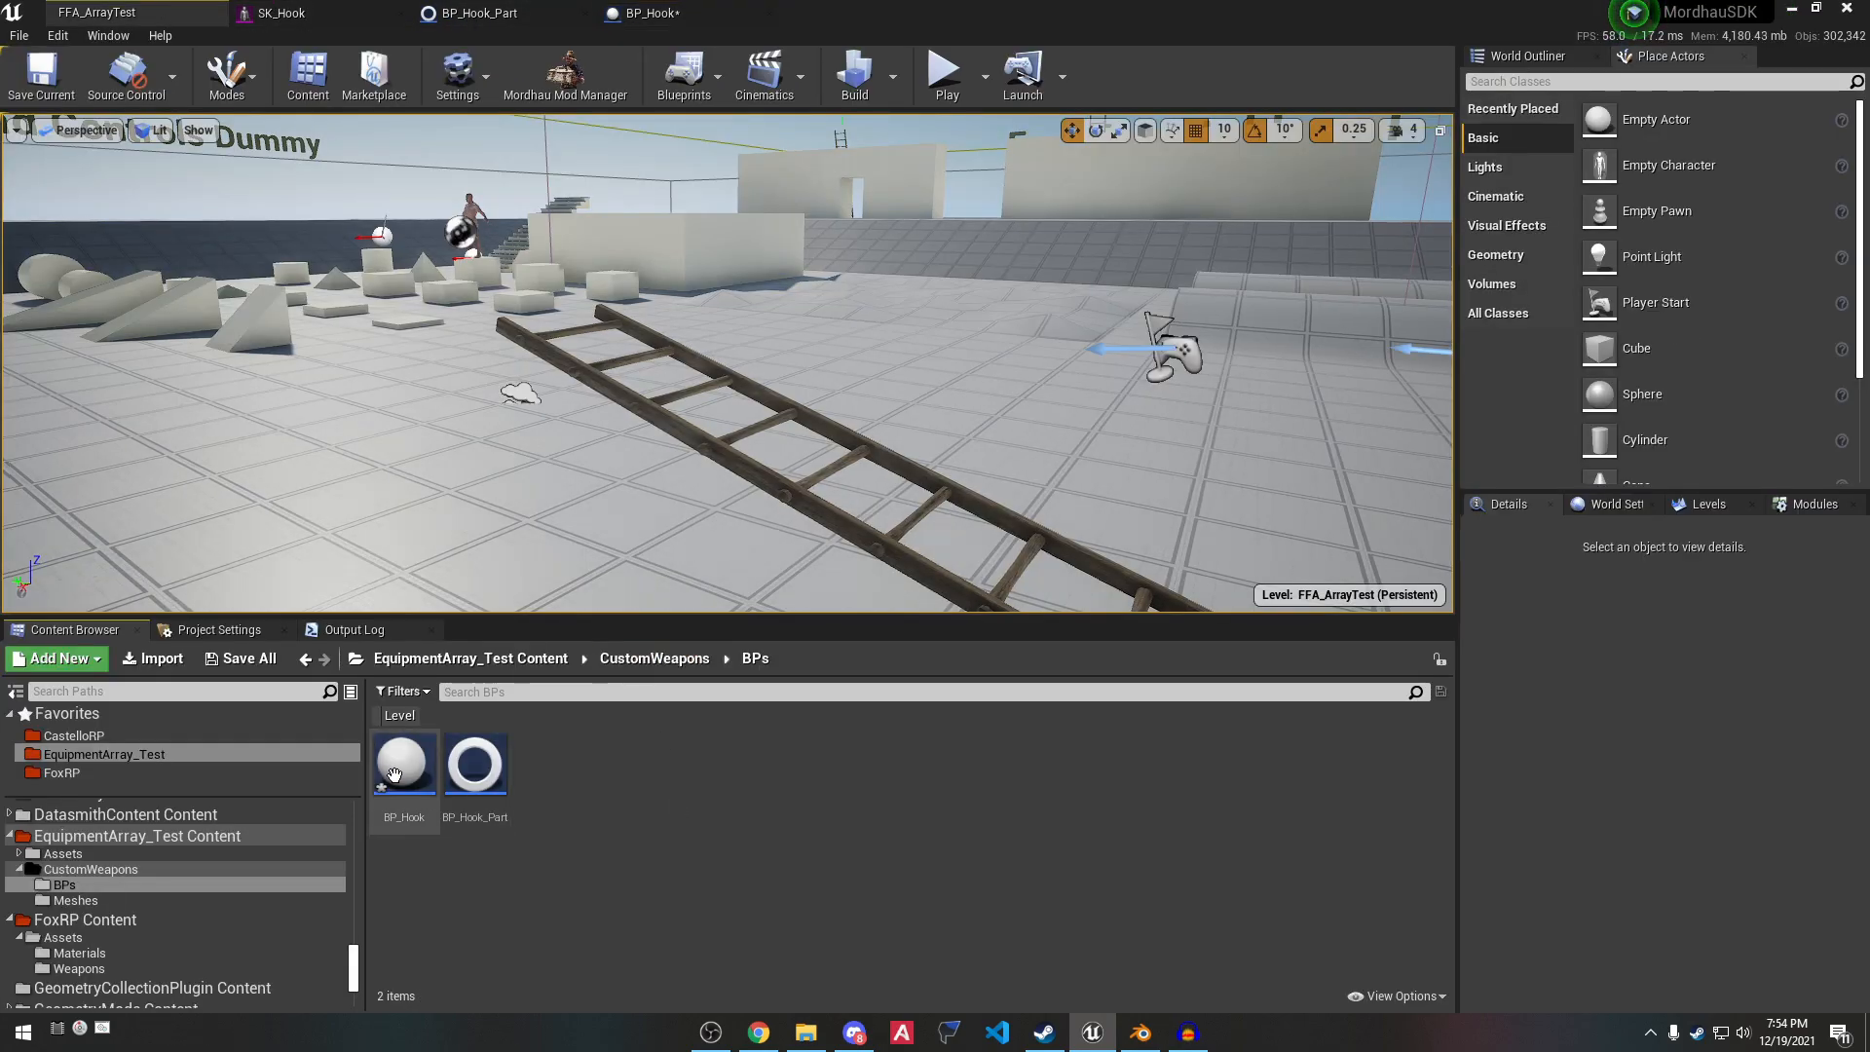
drag(466, 785, 1536, 340)
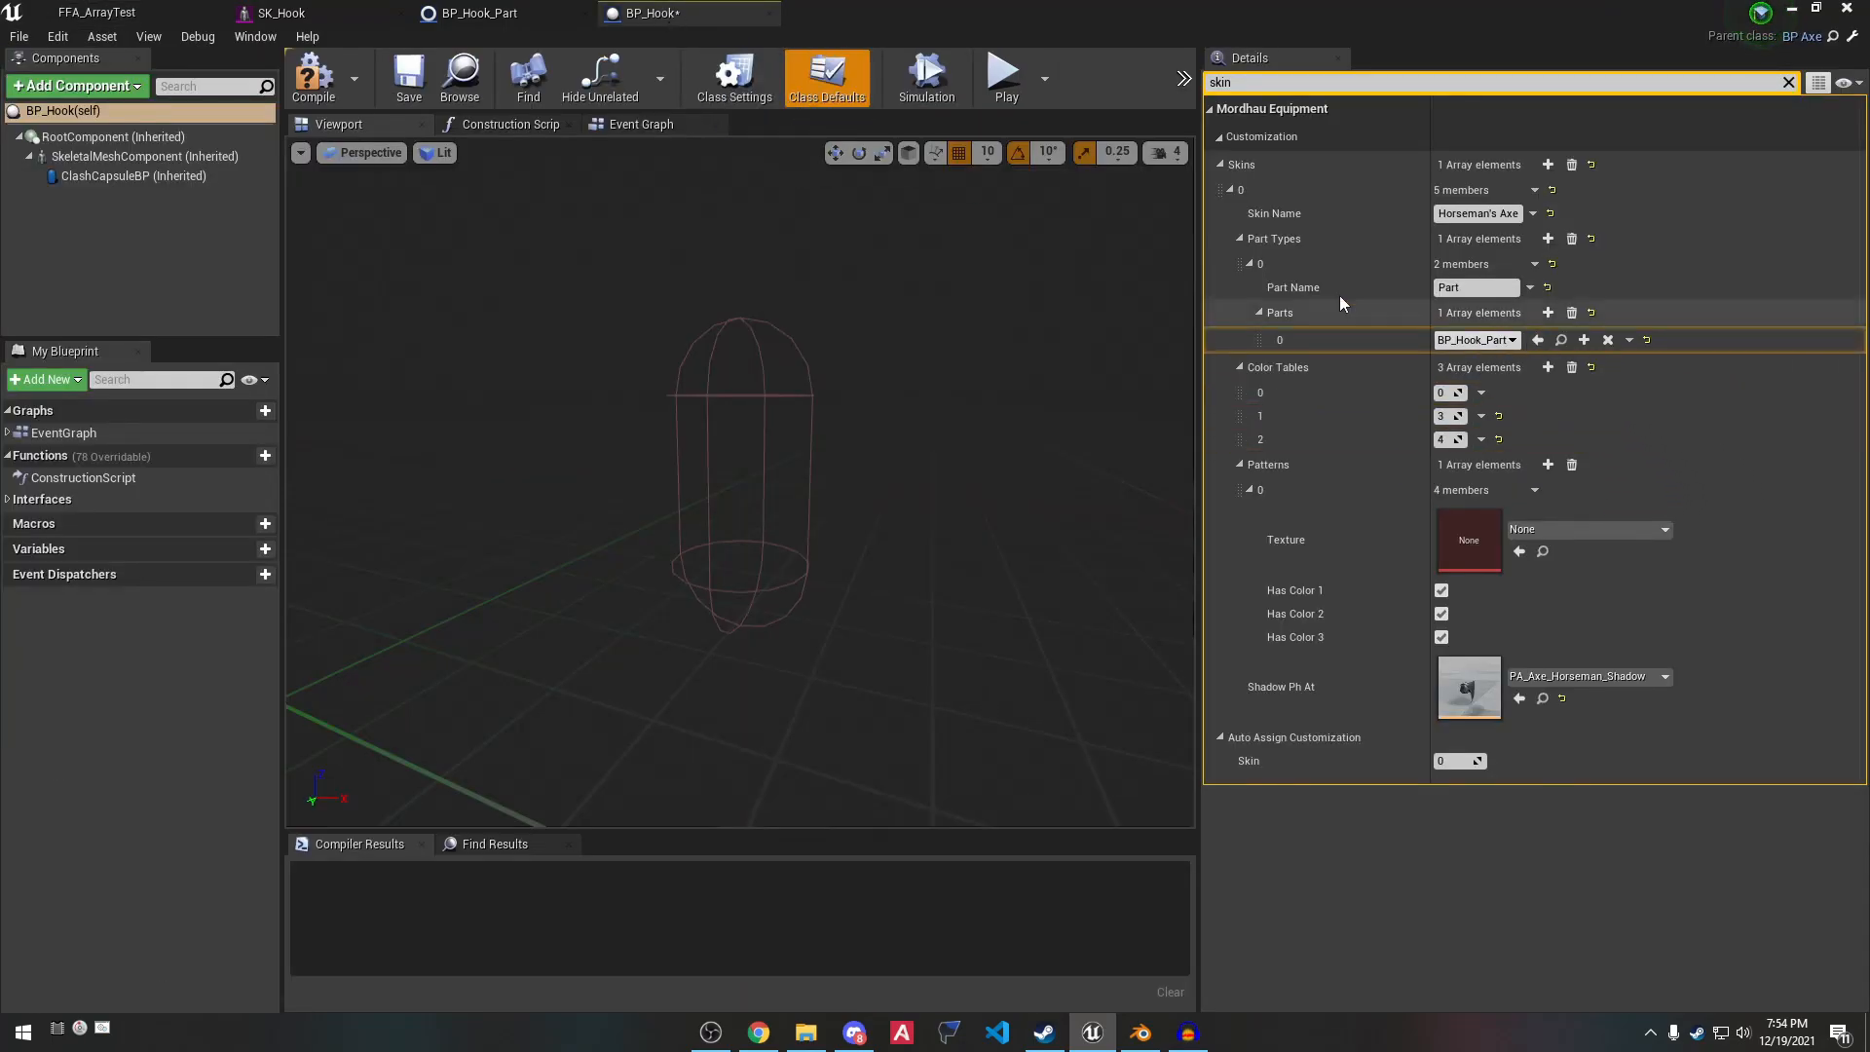
click(313, 83)
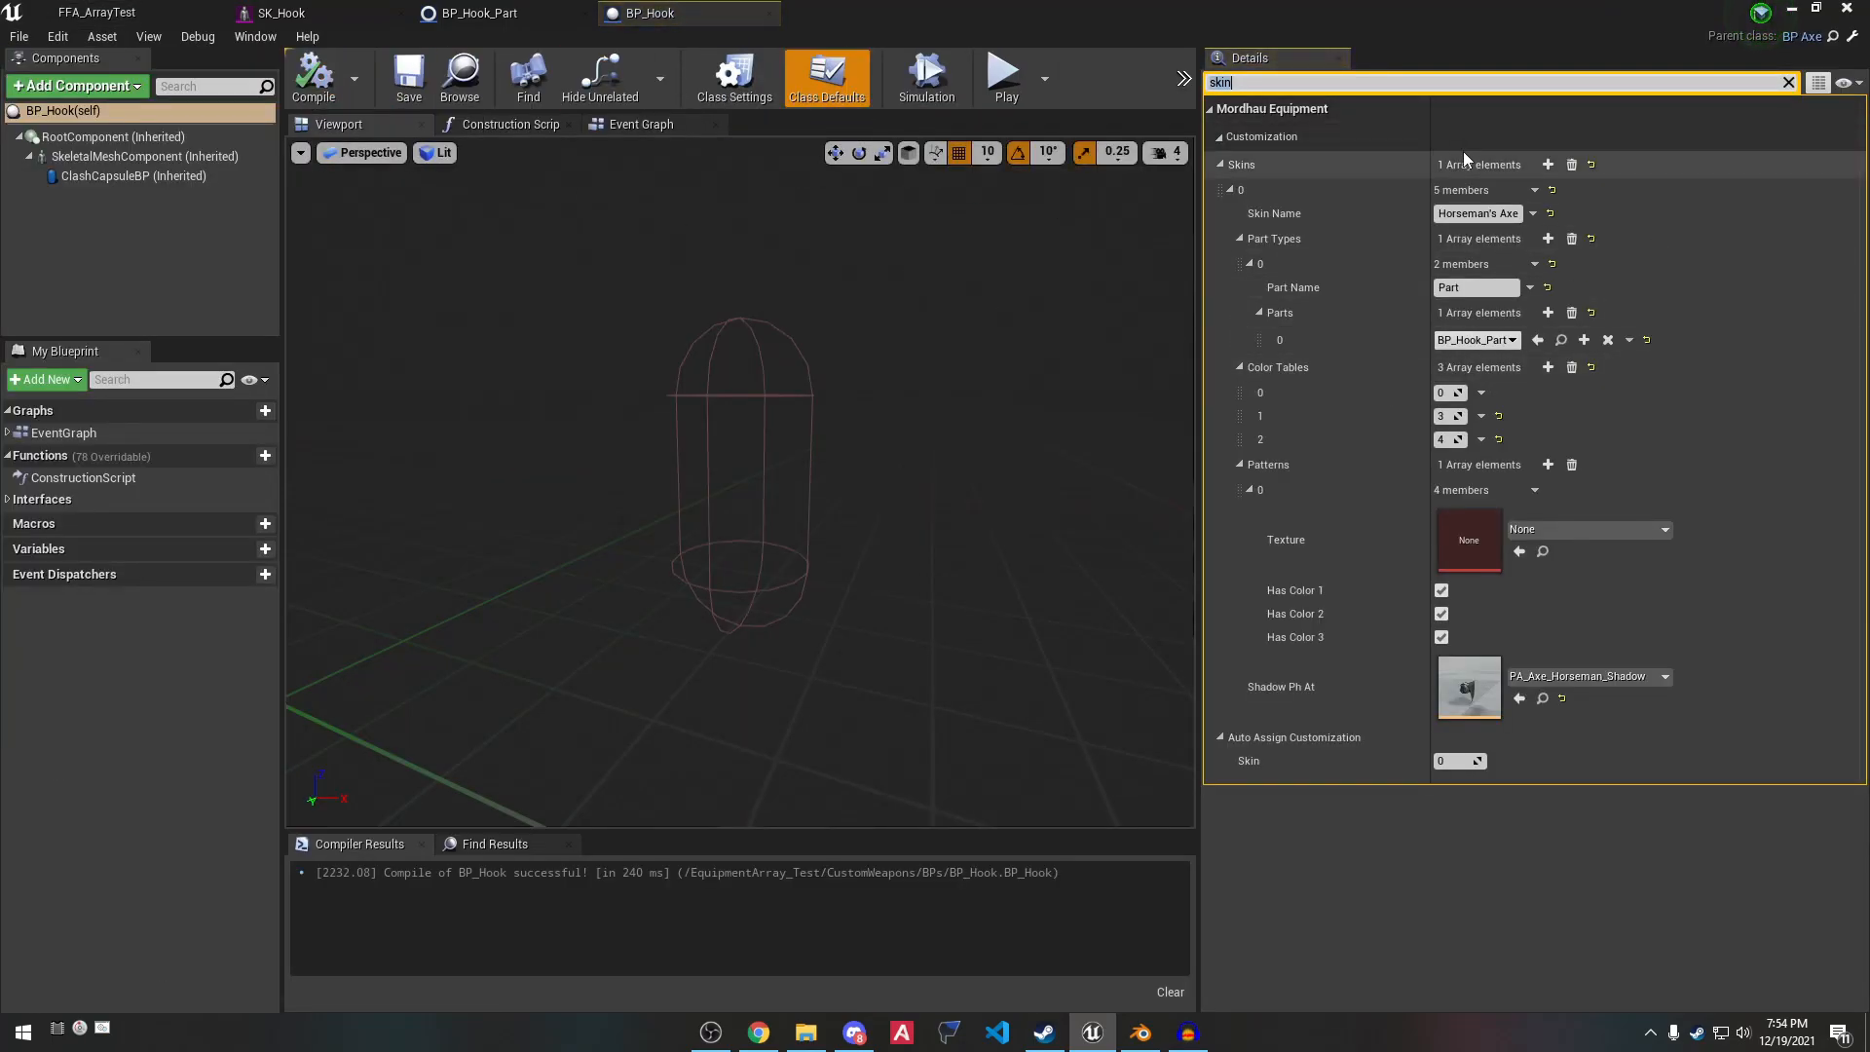
Set BP_Hook's Equipment Name to Hook Axe and compile the blueprint.
click(1788, 81)
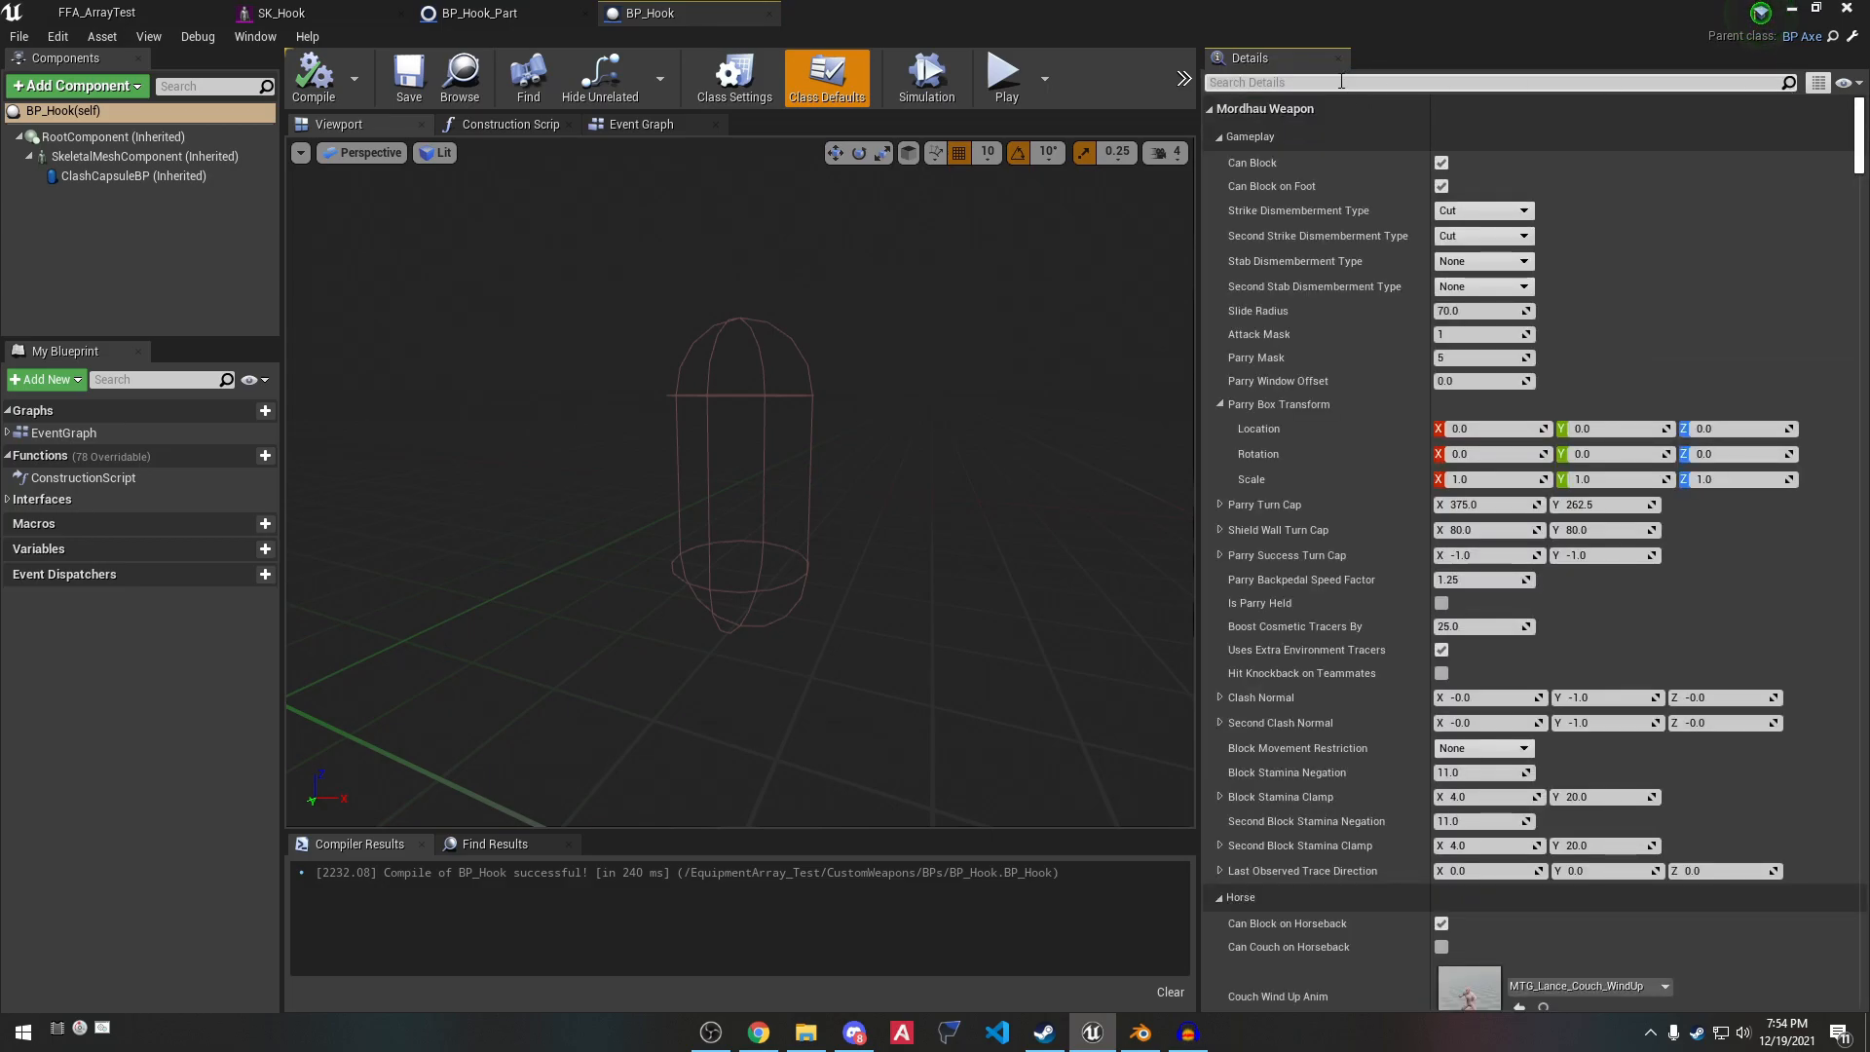
click(1341, 81)
text(name)
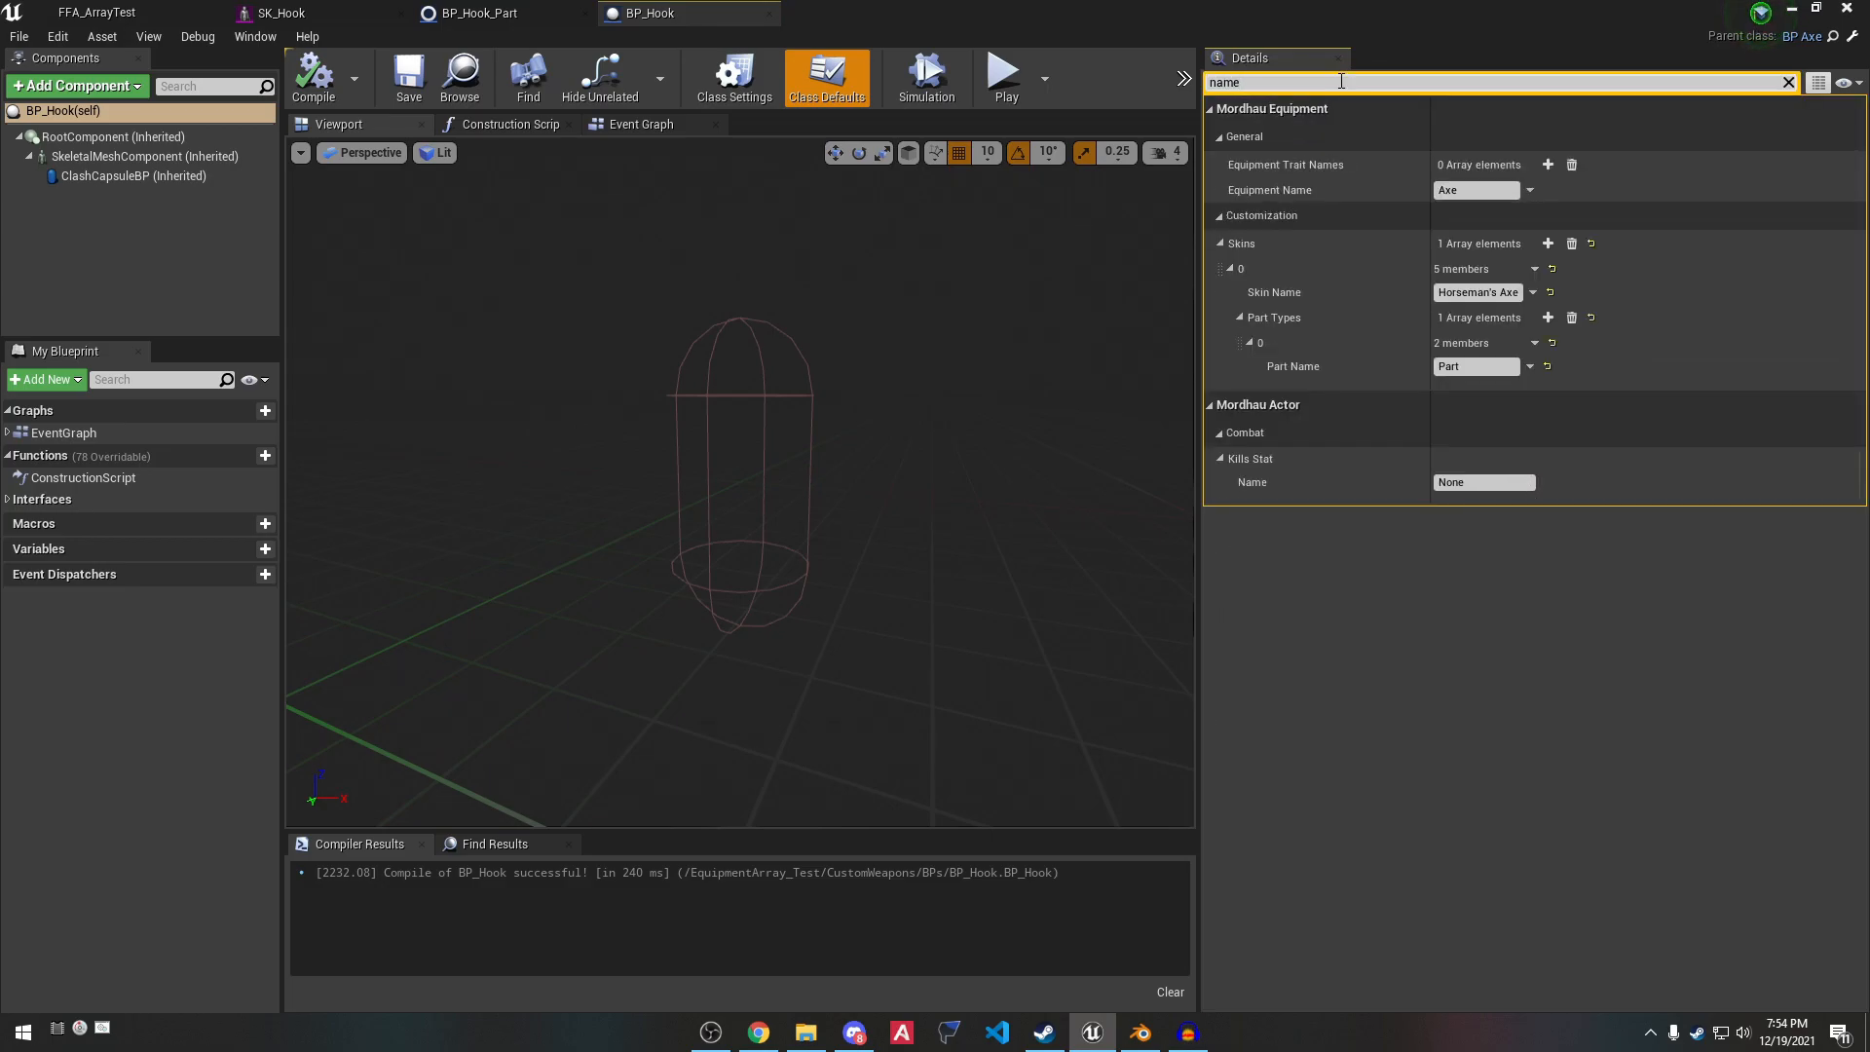
click(1468, 190)
drag(1468, 193, 1386, 192)
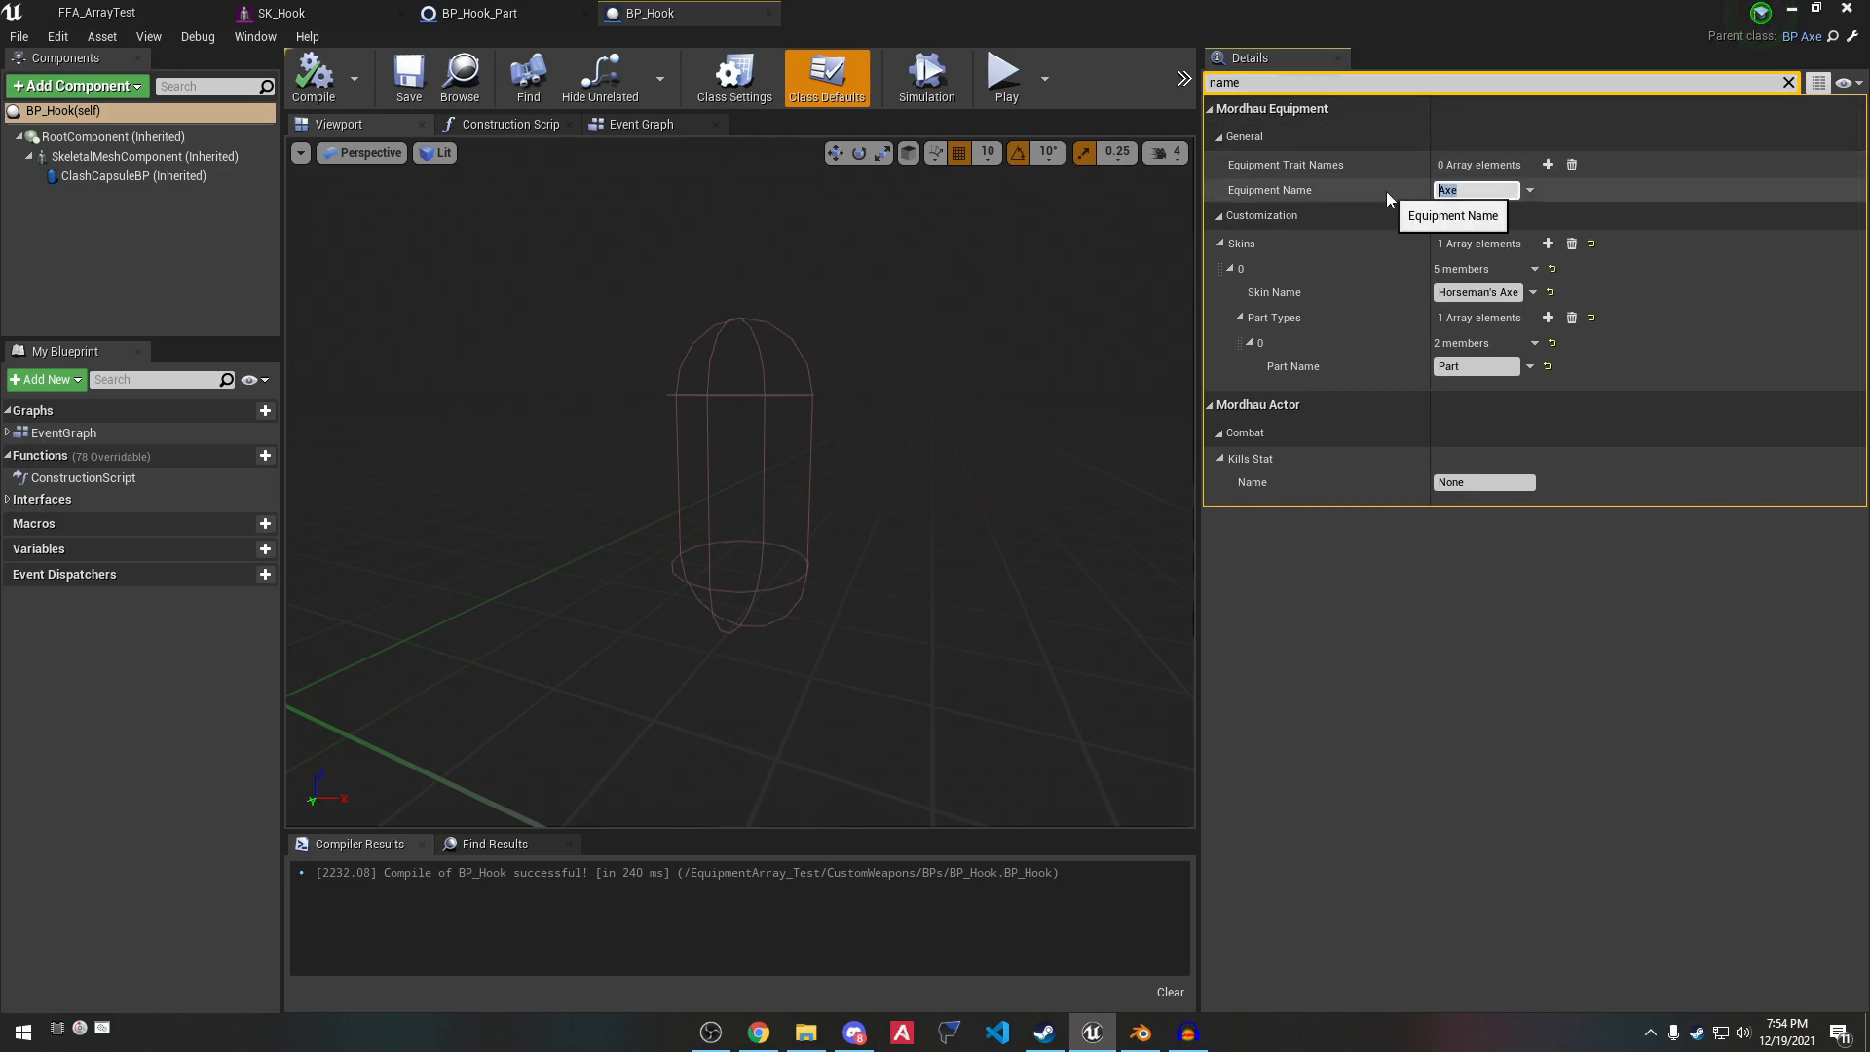
text(Hook Axe)
key(Return)
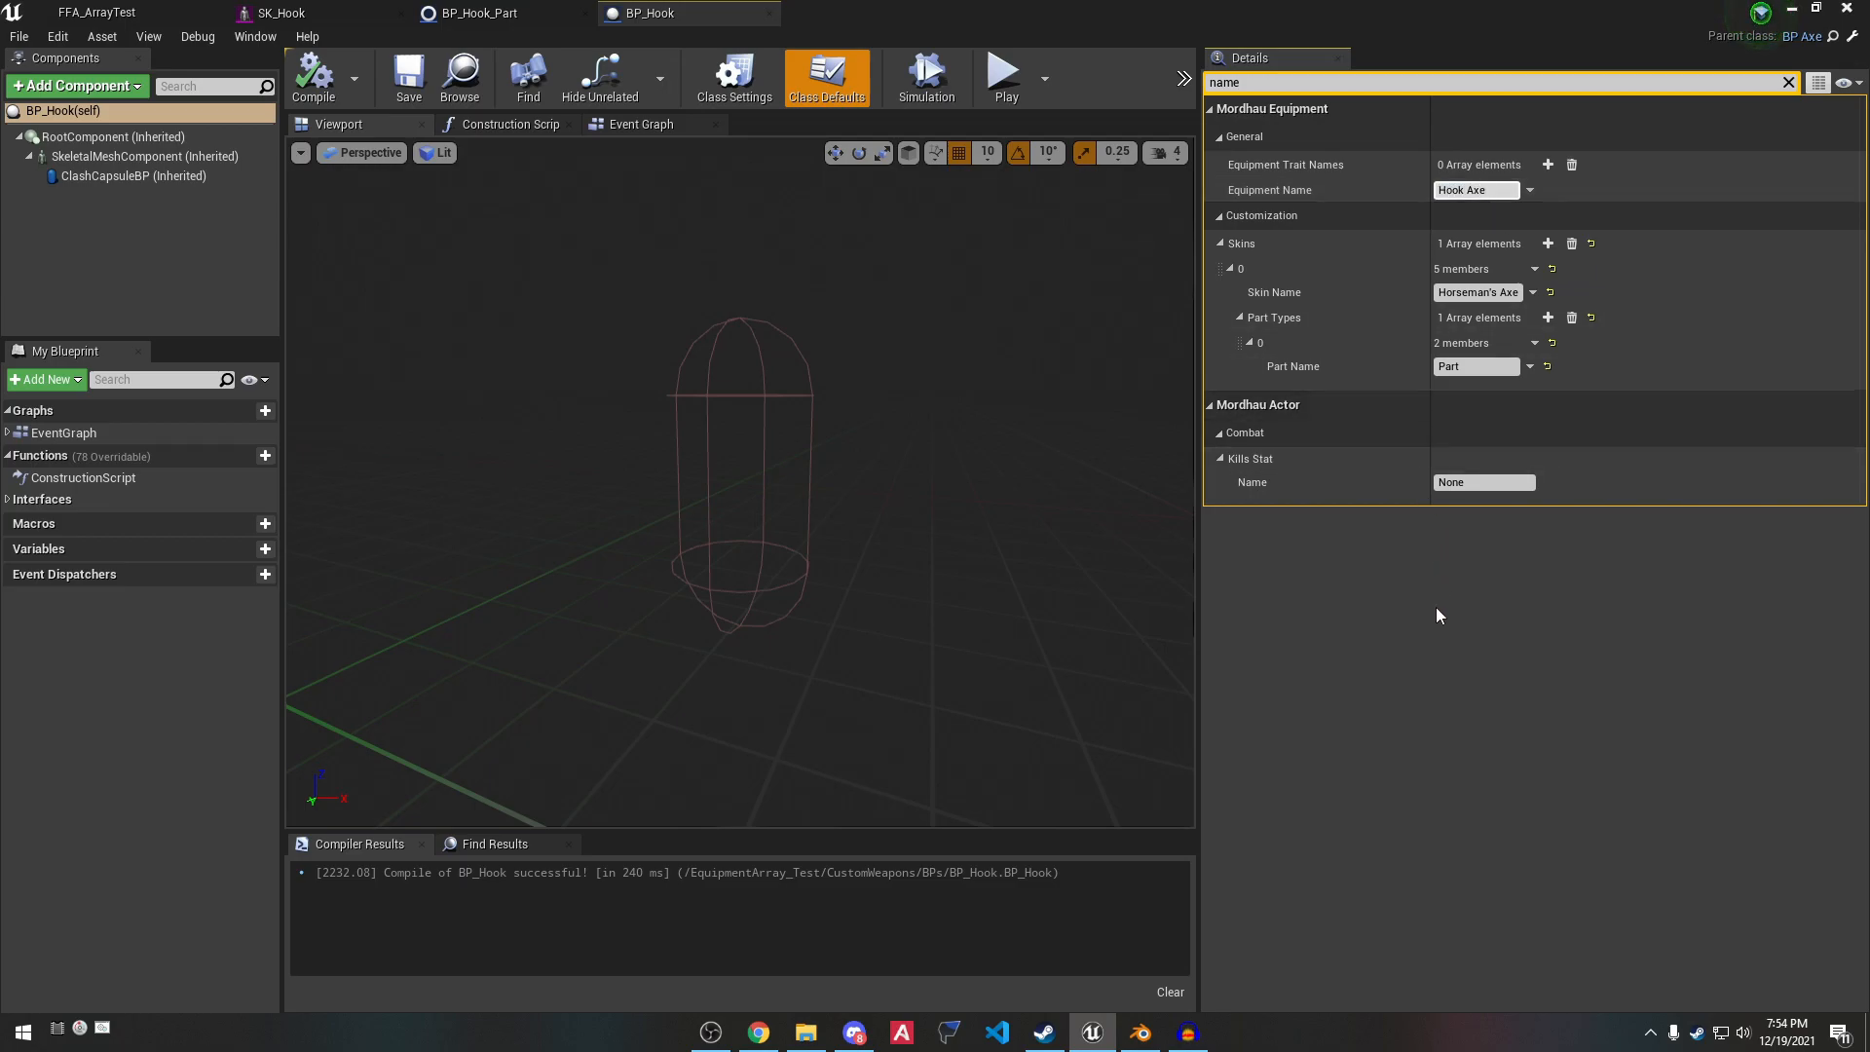
click(314, 78)
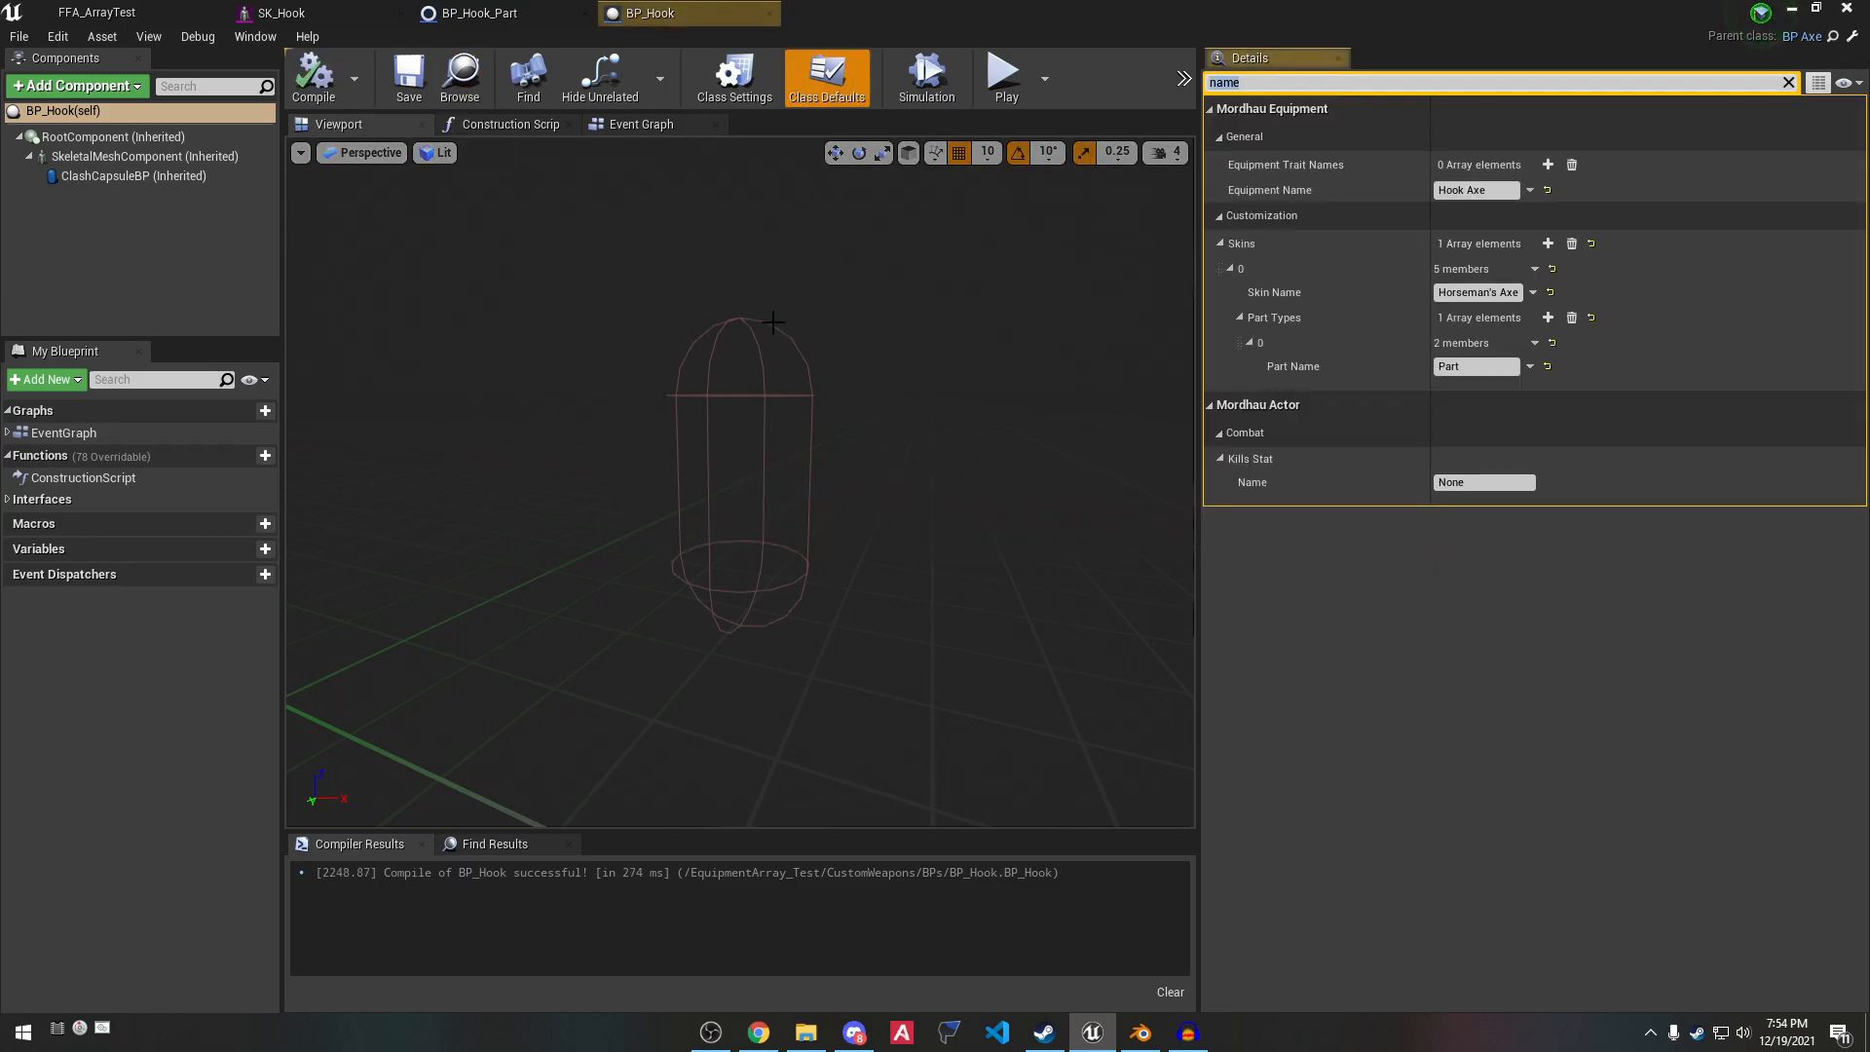
Return to the FFA_ArrayTest level, go up to the CustomWeapons folder and open the level blueprint.
click(108, 12)
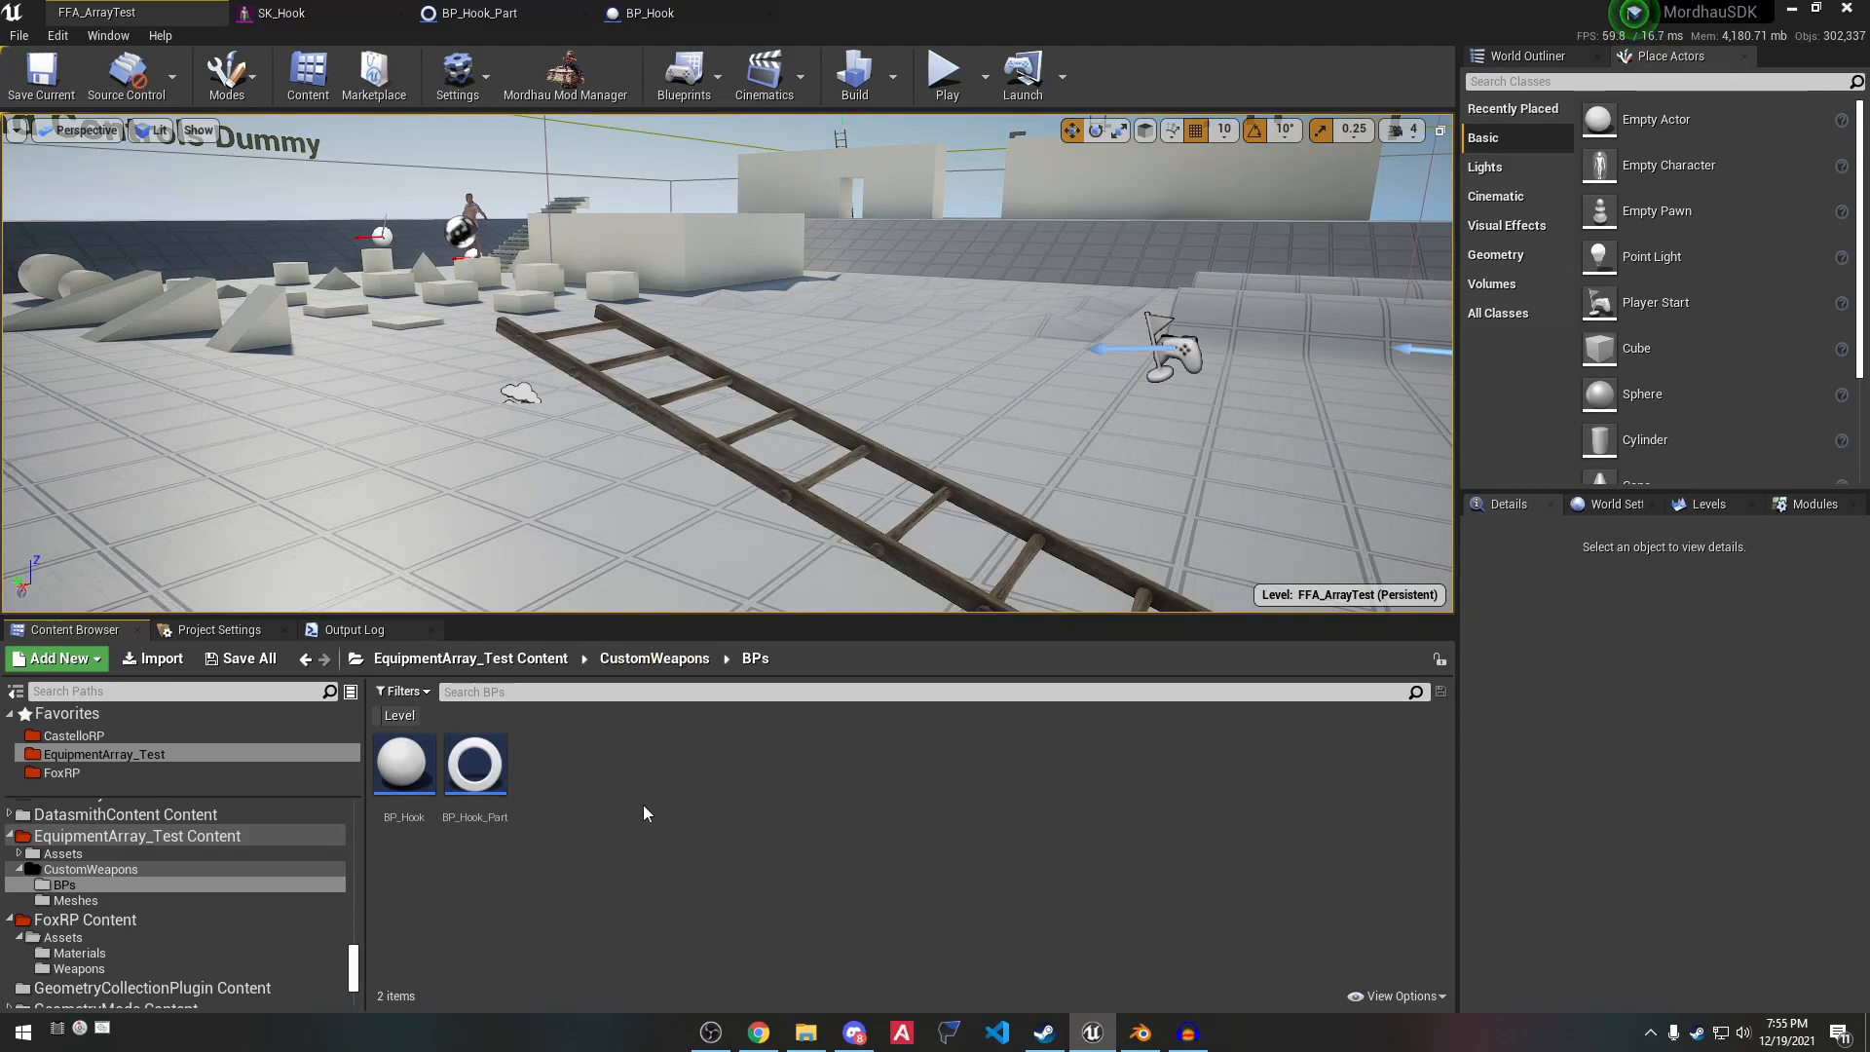
click(661, 660)
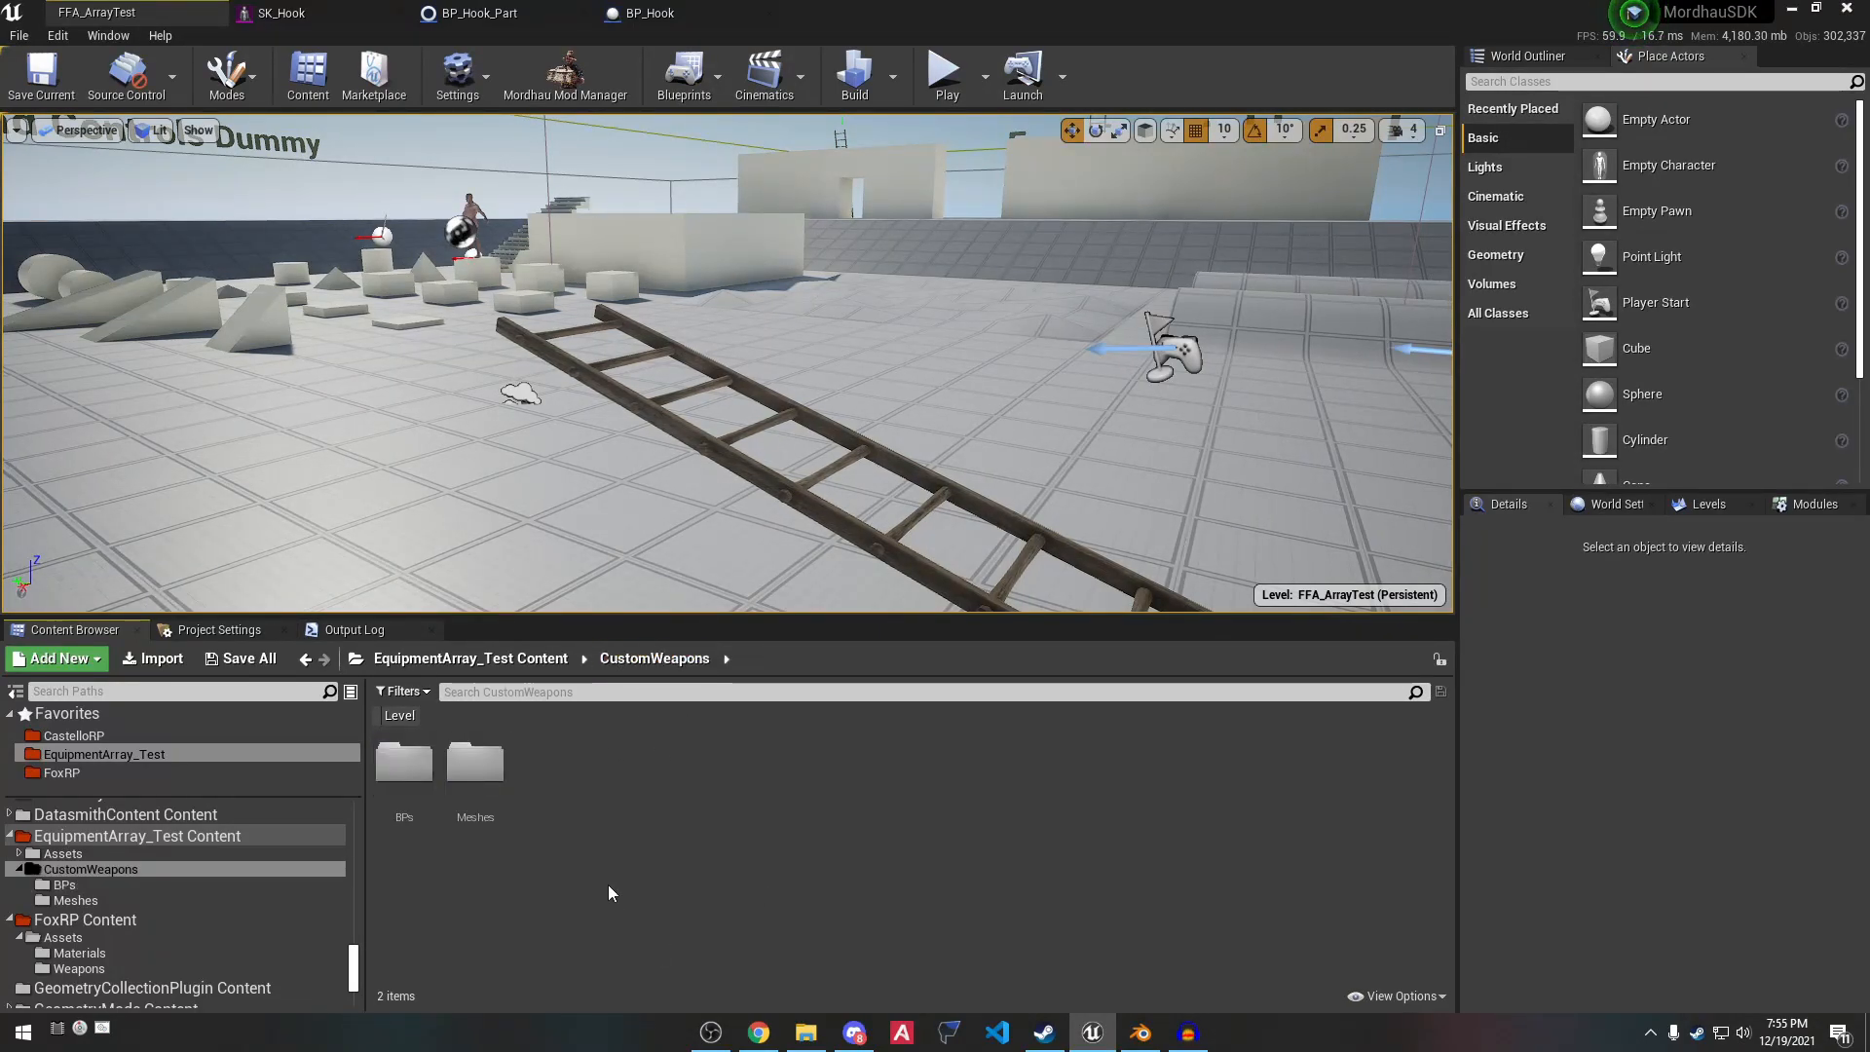
right_drag(851, 448, 955, 425)
key(s)
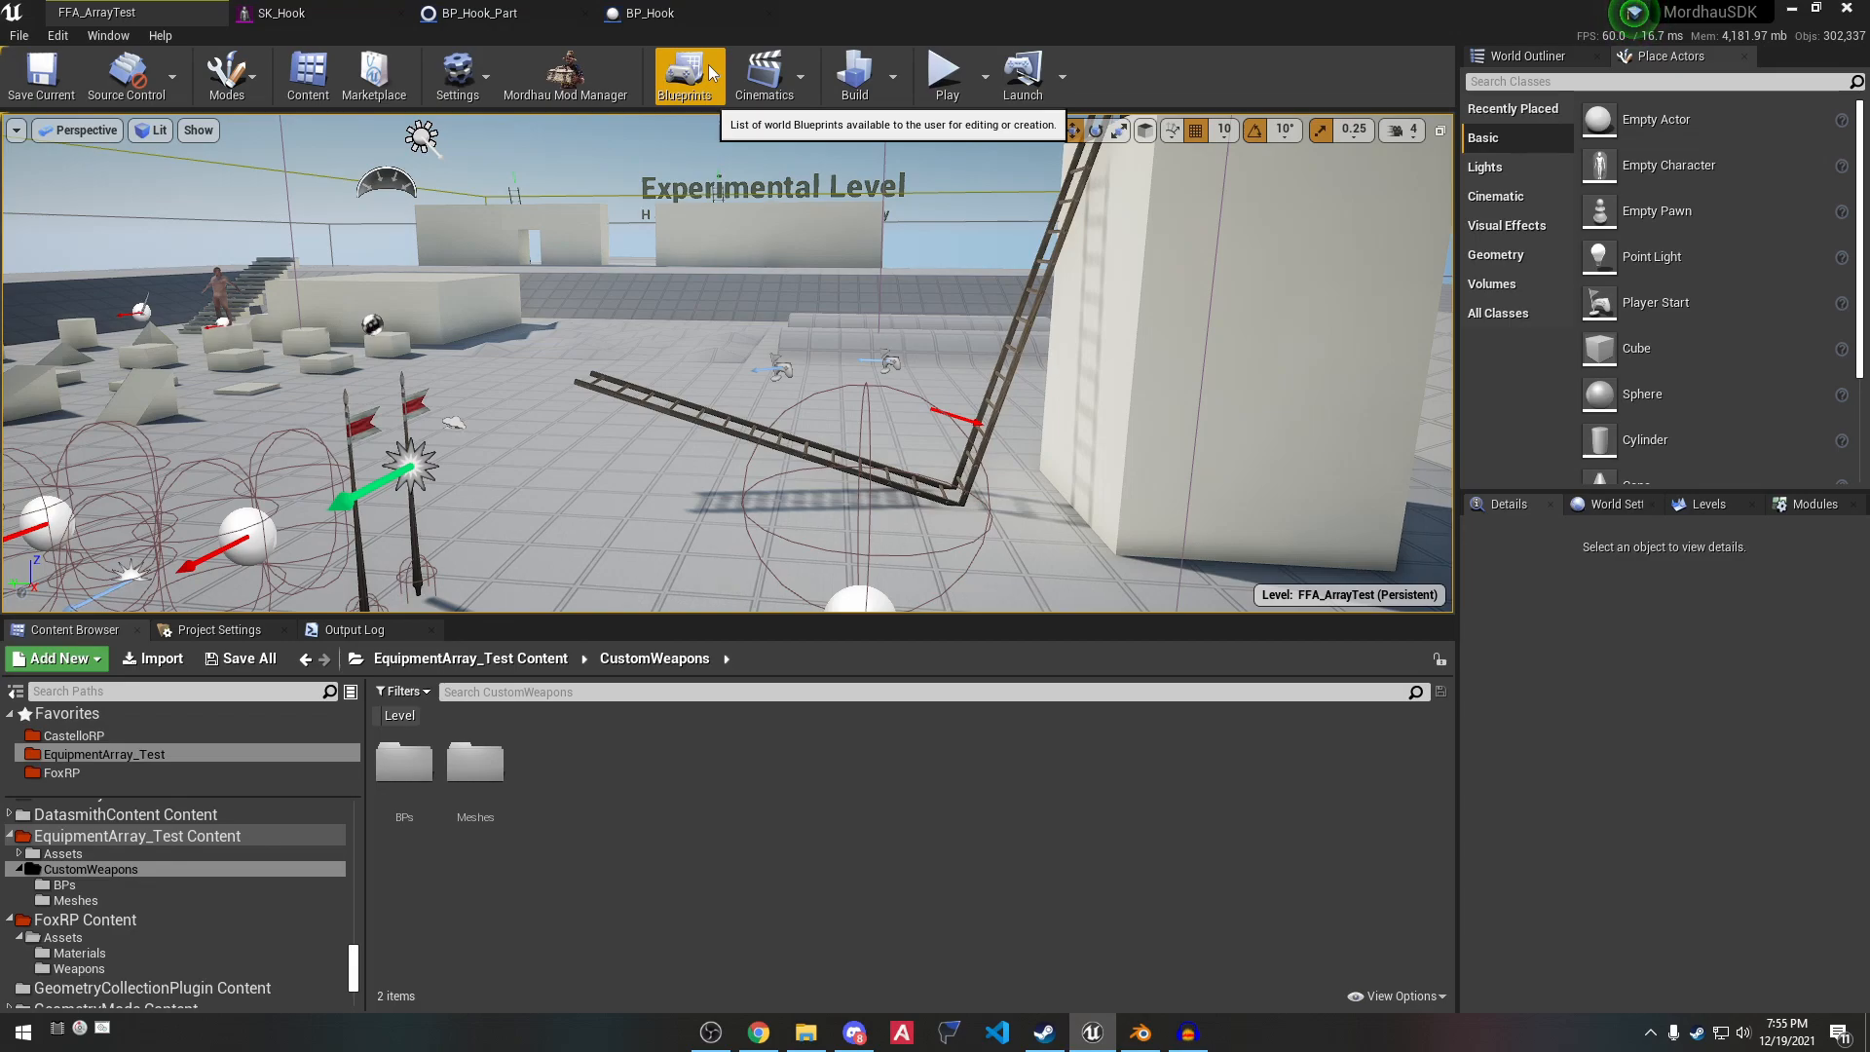
click(711, 73)
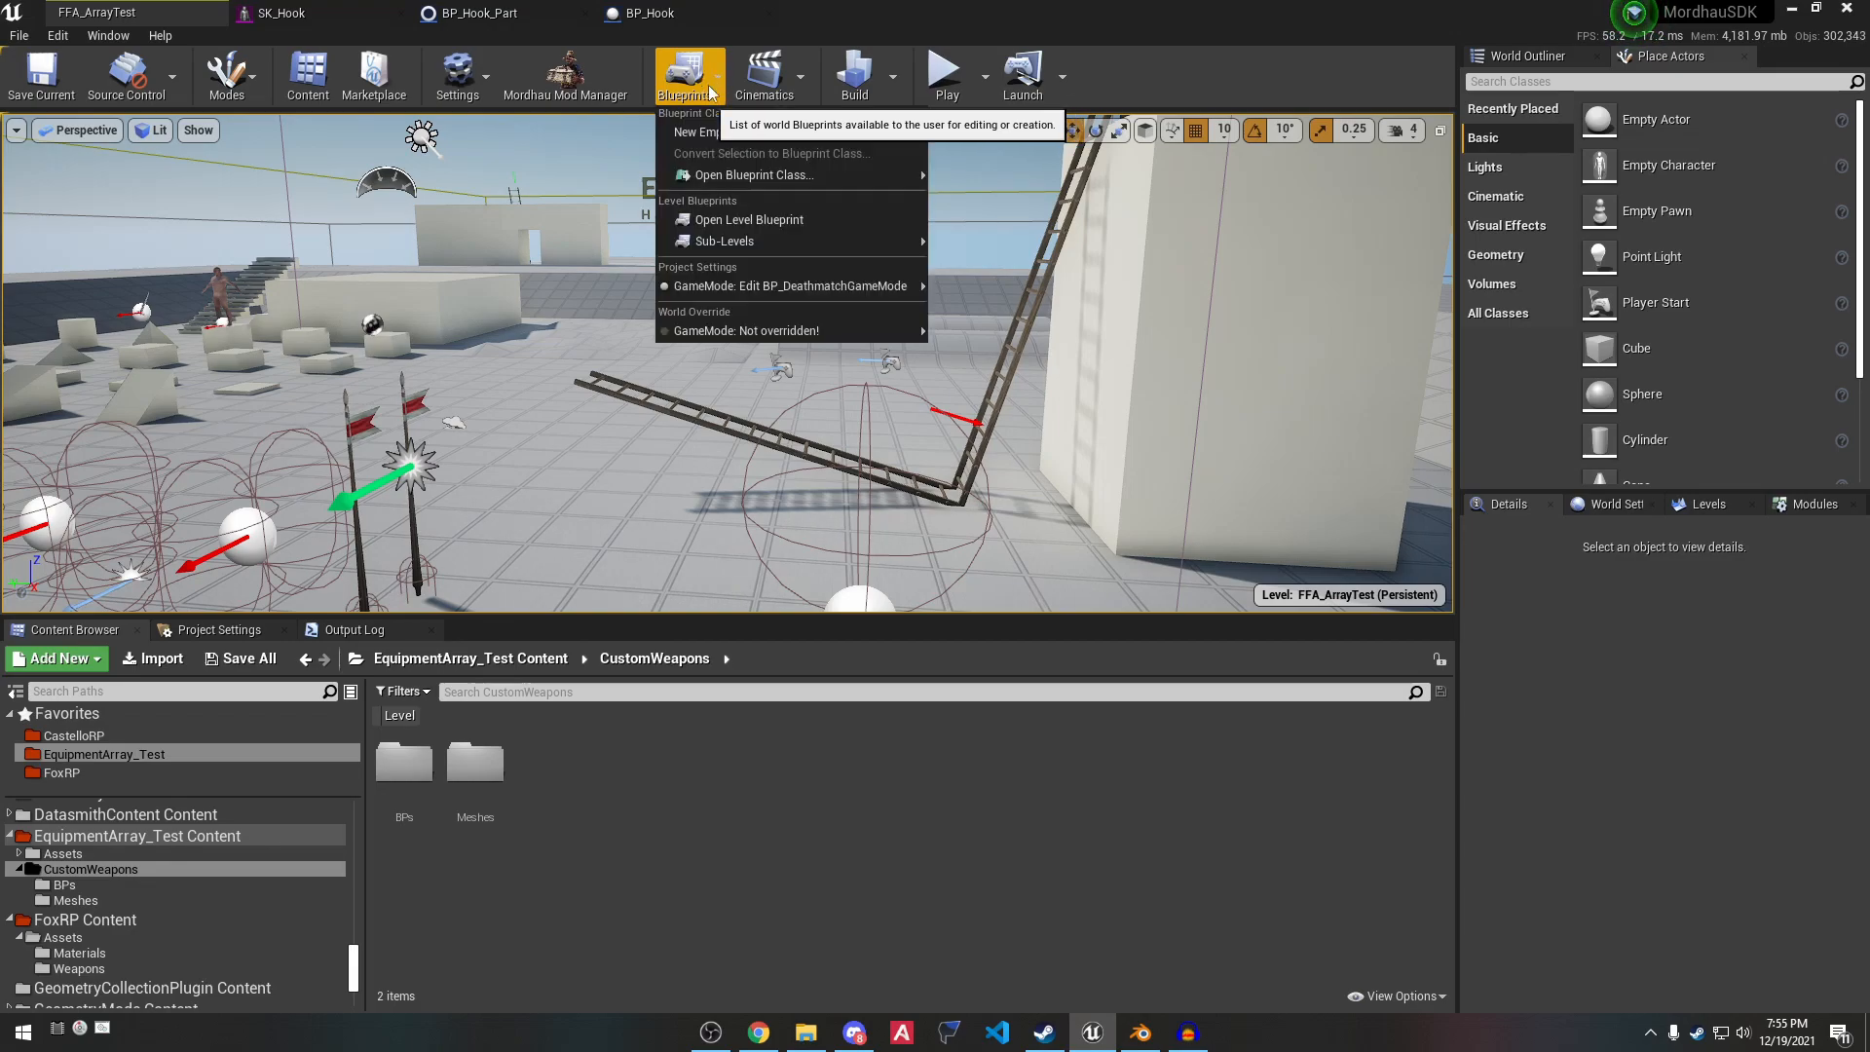
click(722, 234)
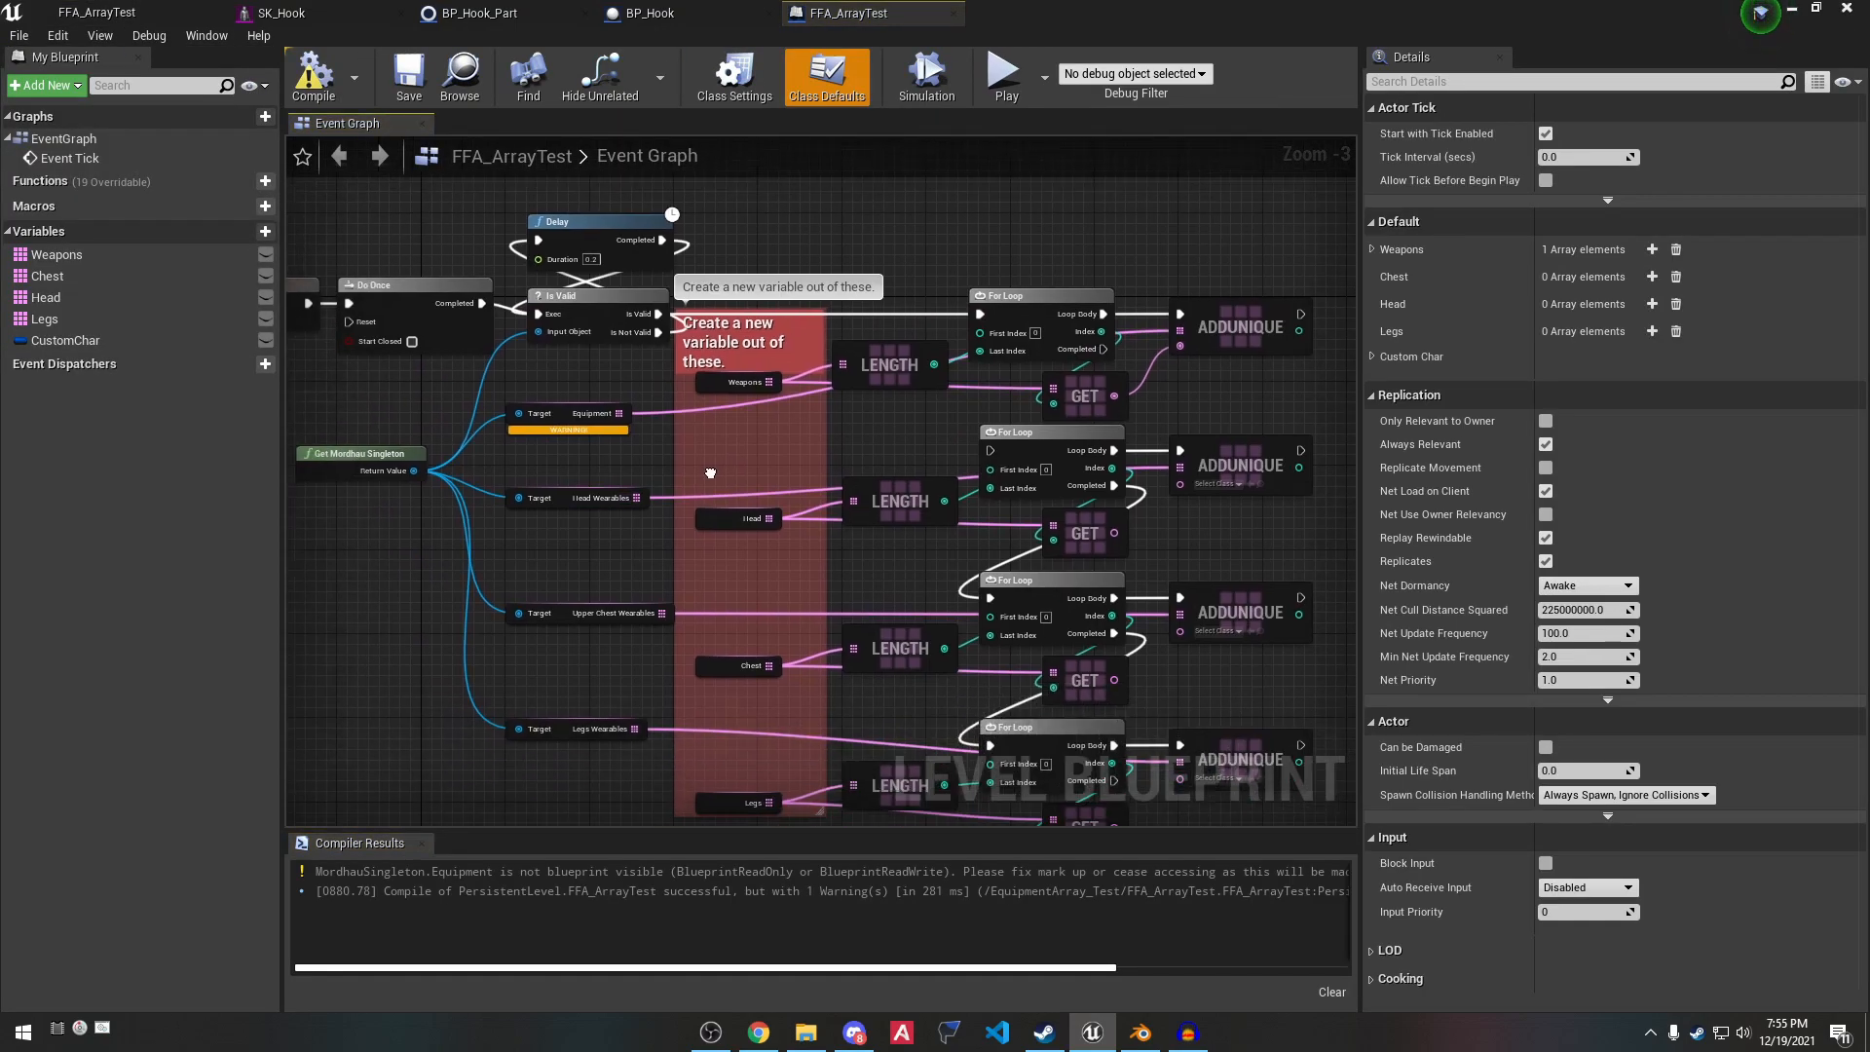
Examine how the level blueprint's event graph adds the Weapons, Head, Chest and Legs arrays to the Mordhau Singleton's equipment and wearables.
scroll(804, 351, down, 1)
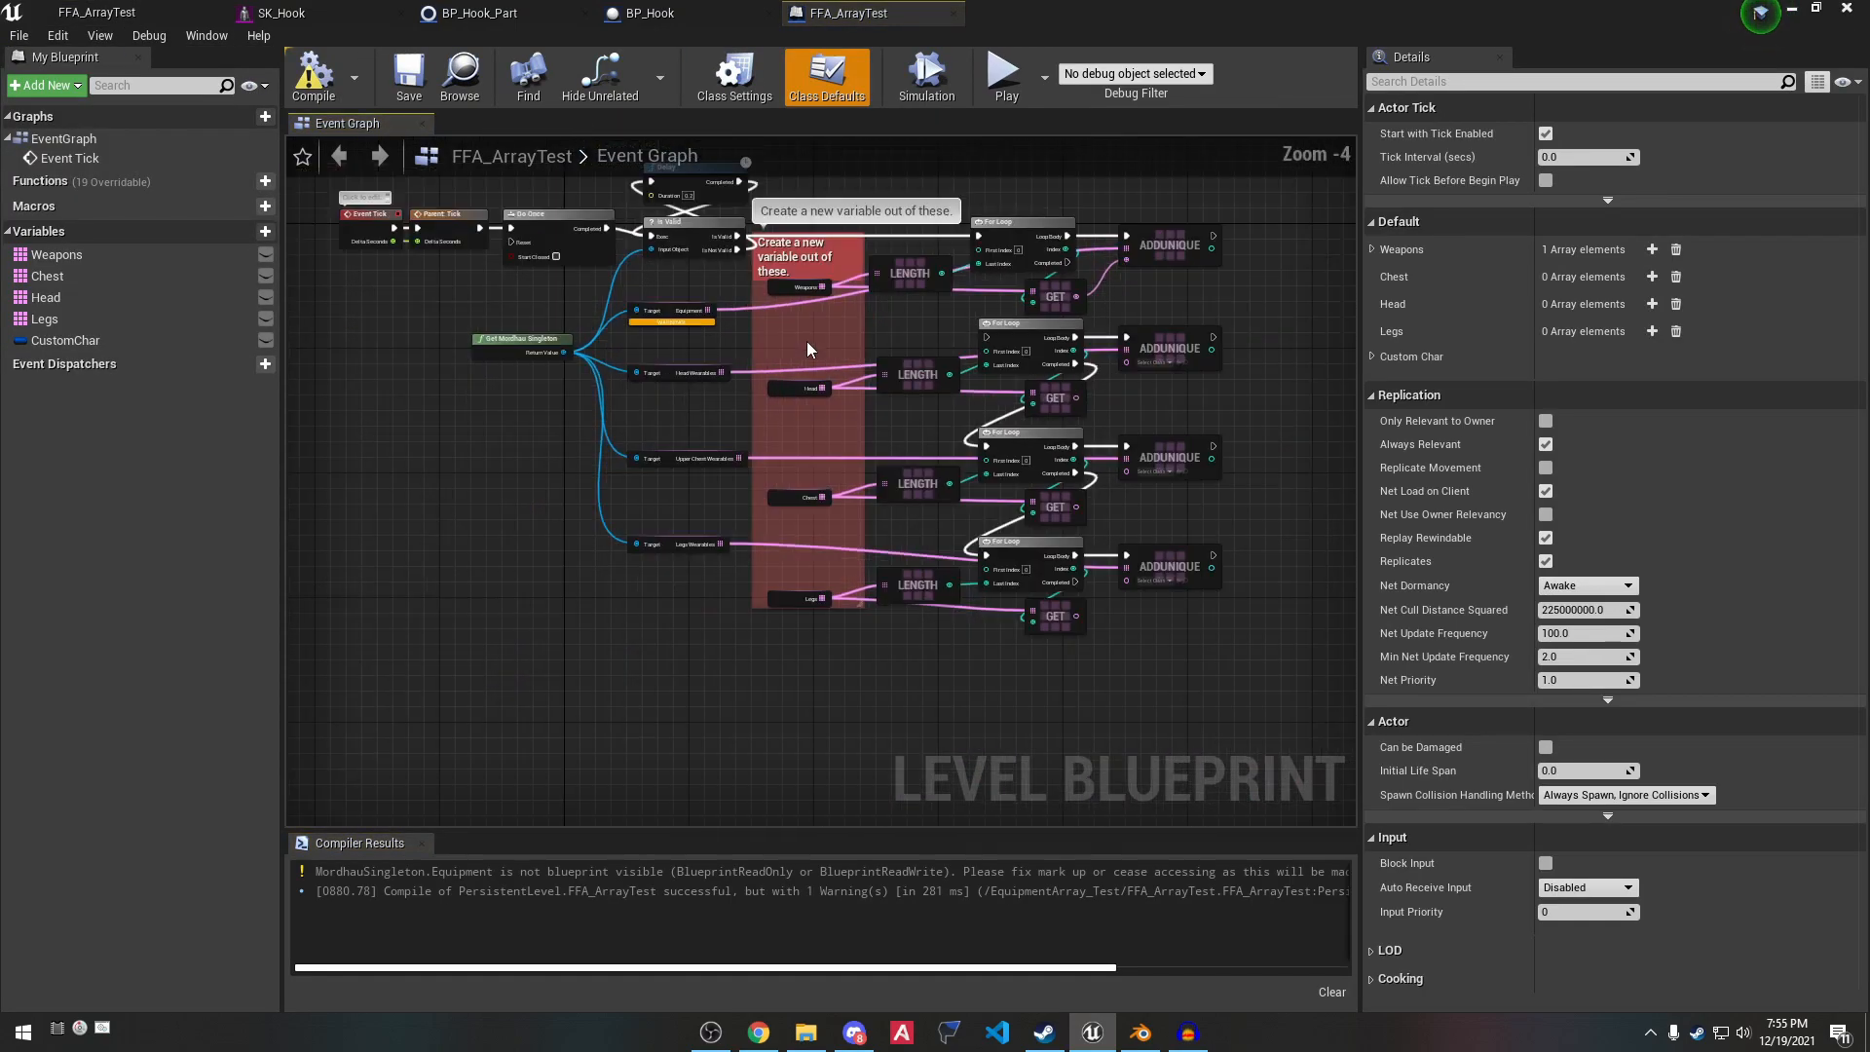
scroll(787, 412, up, 2)
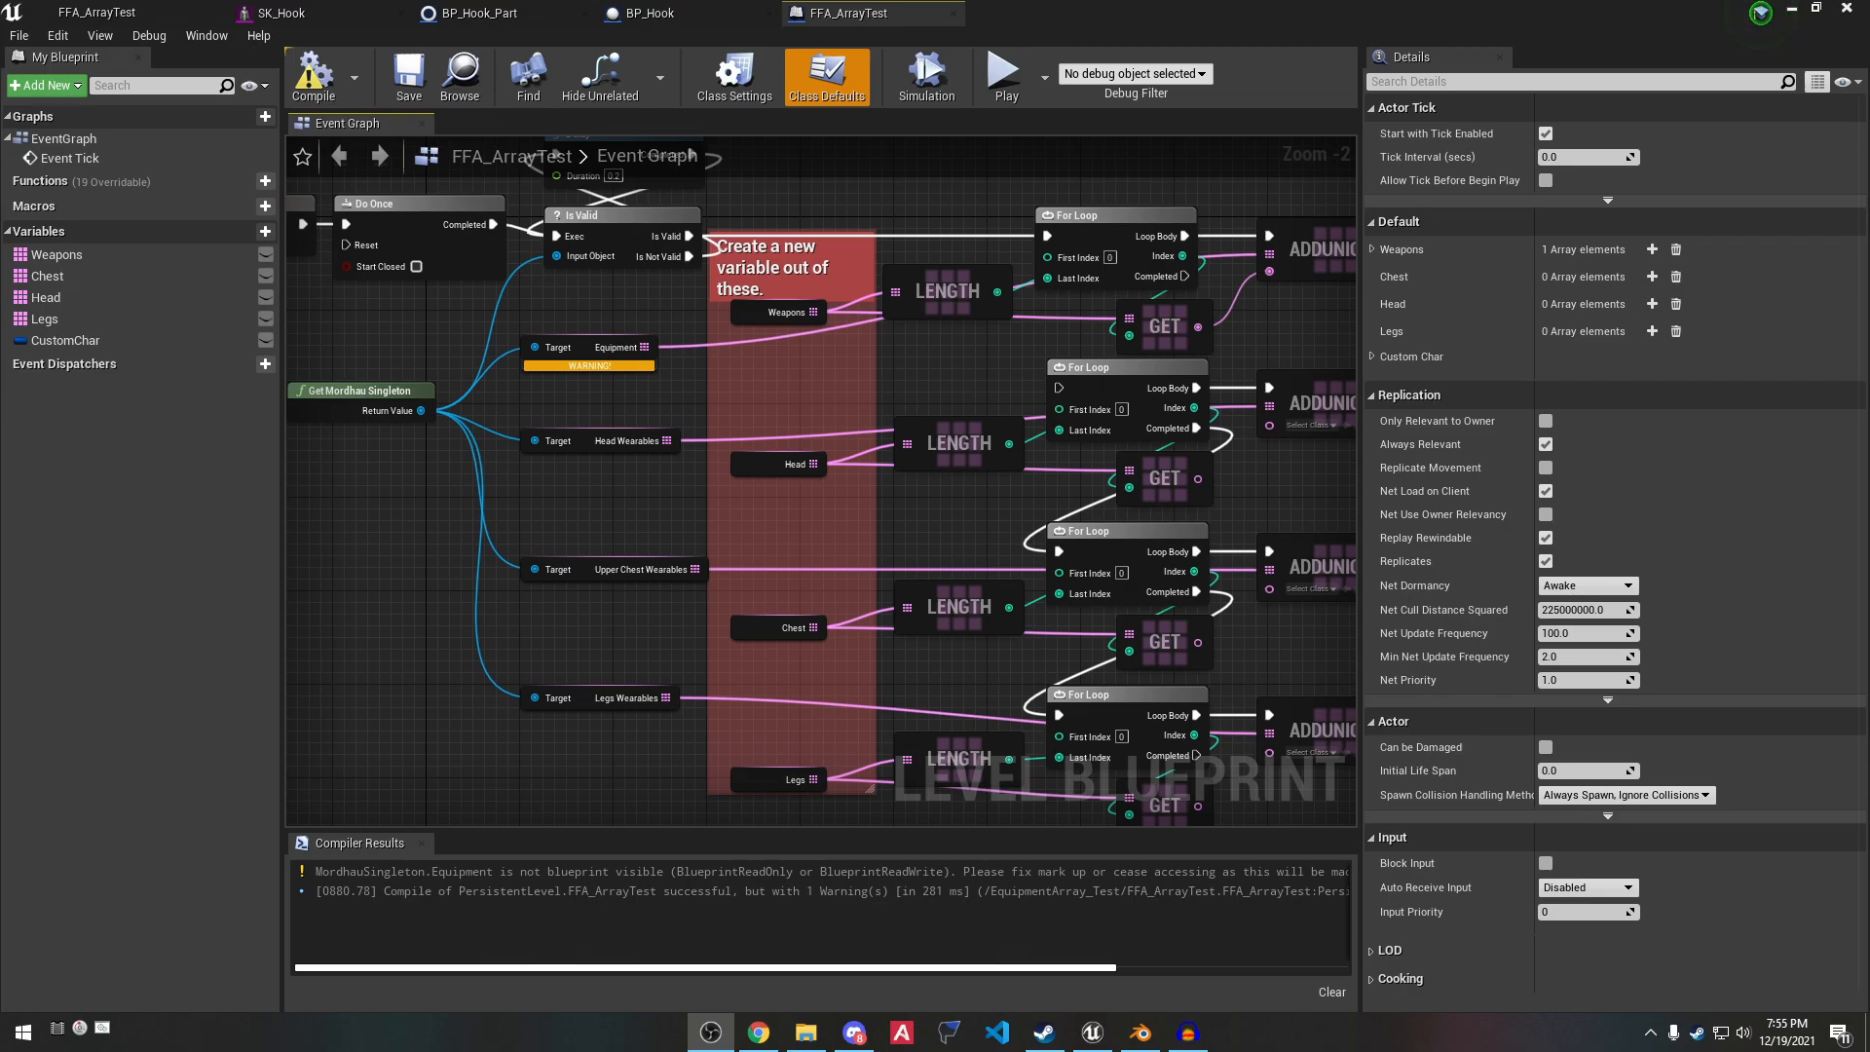
right_drag(466, 528, 462, 555)
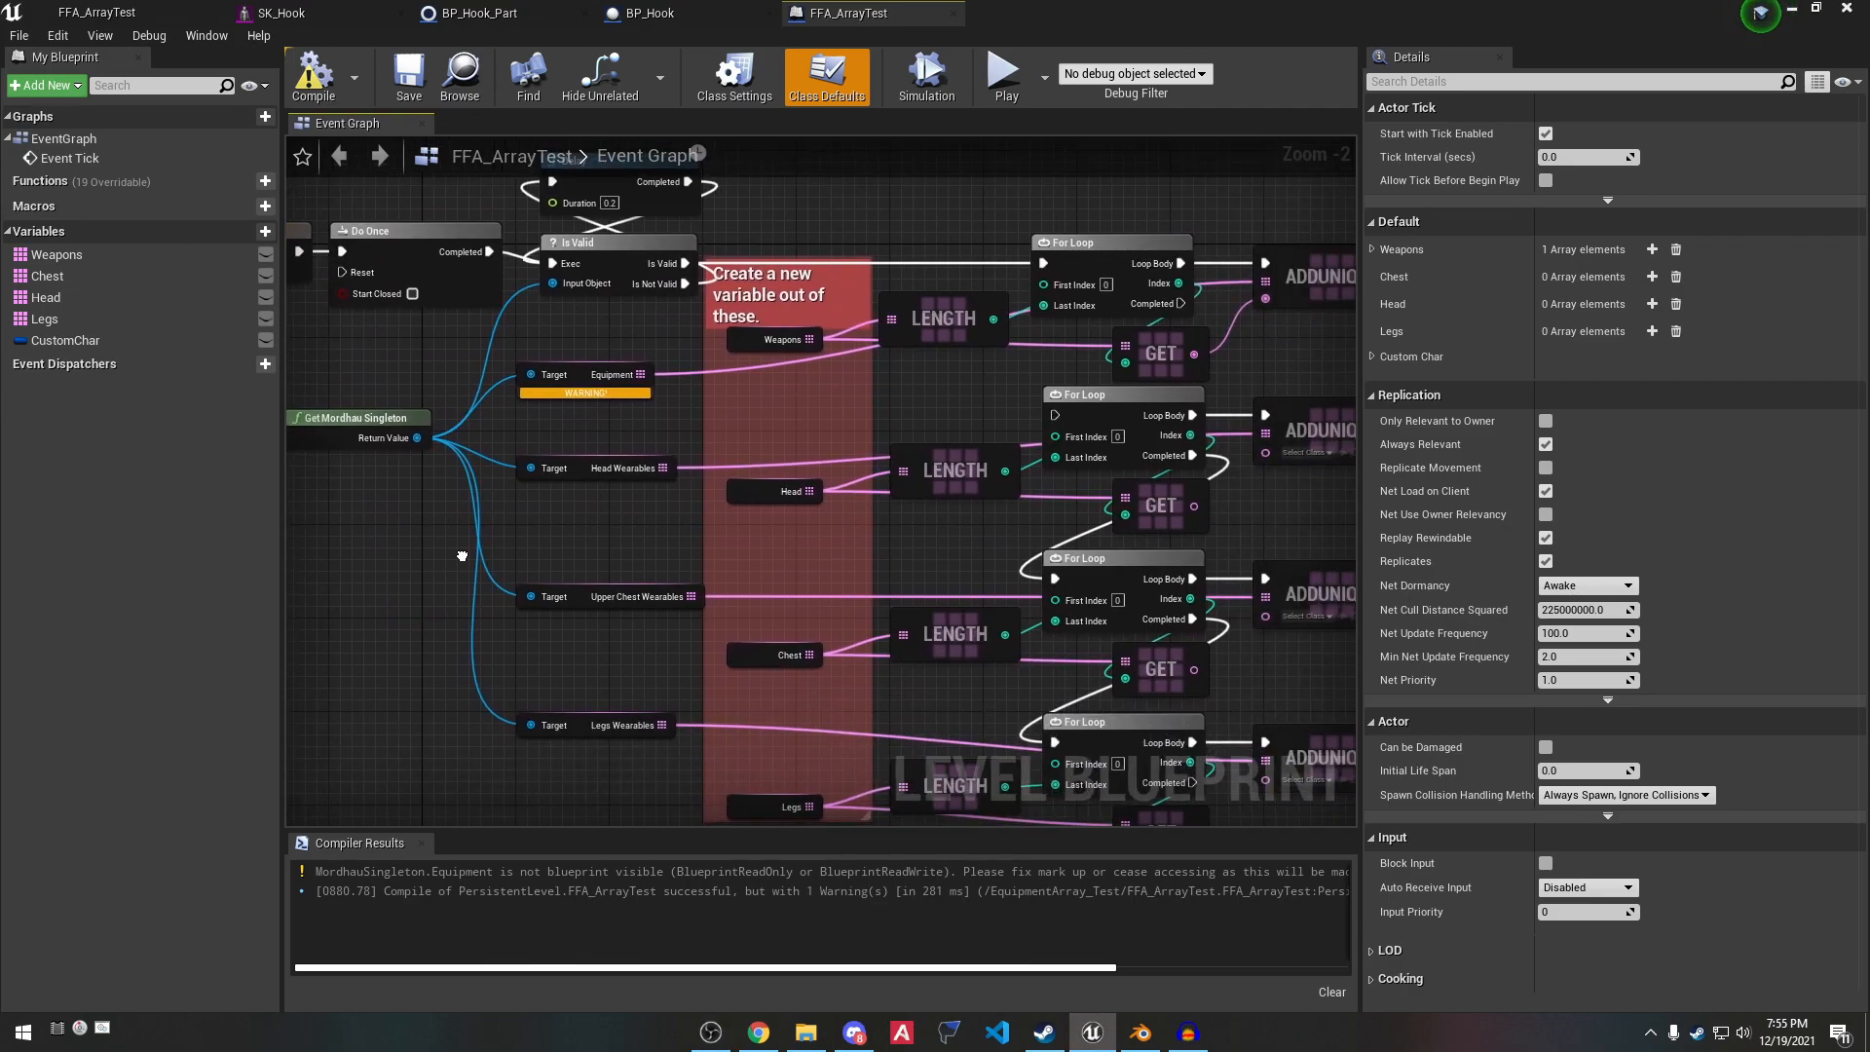
right_drag(1047, 371, 938, 415)
mouse_move(947, 460)
mouse_down()
mouse_move(967, 403)
mouse_move(1075, 348)
mouse_move(923, 440)
mouse_up()
right_drag(473, 430, 636, 351)
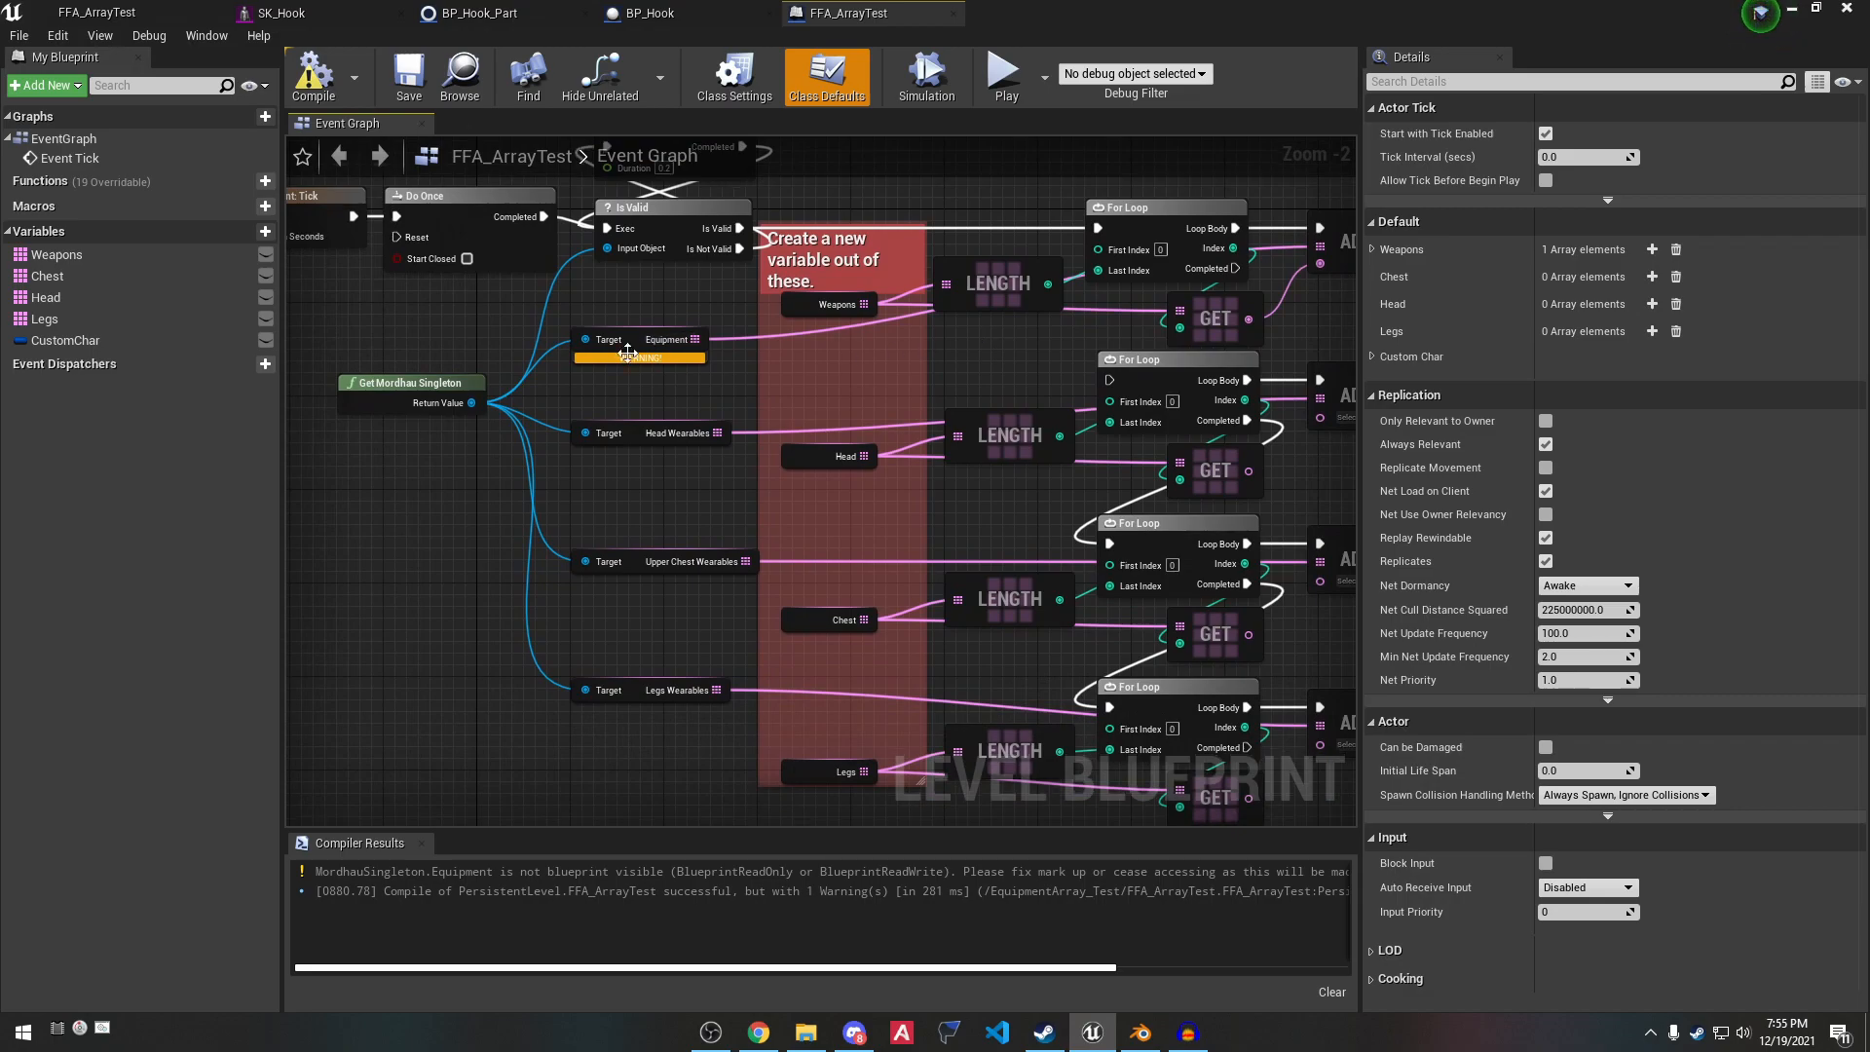
right_drag(930, 445, 868, 597)
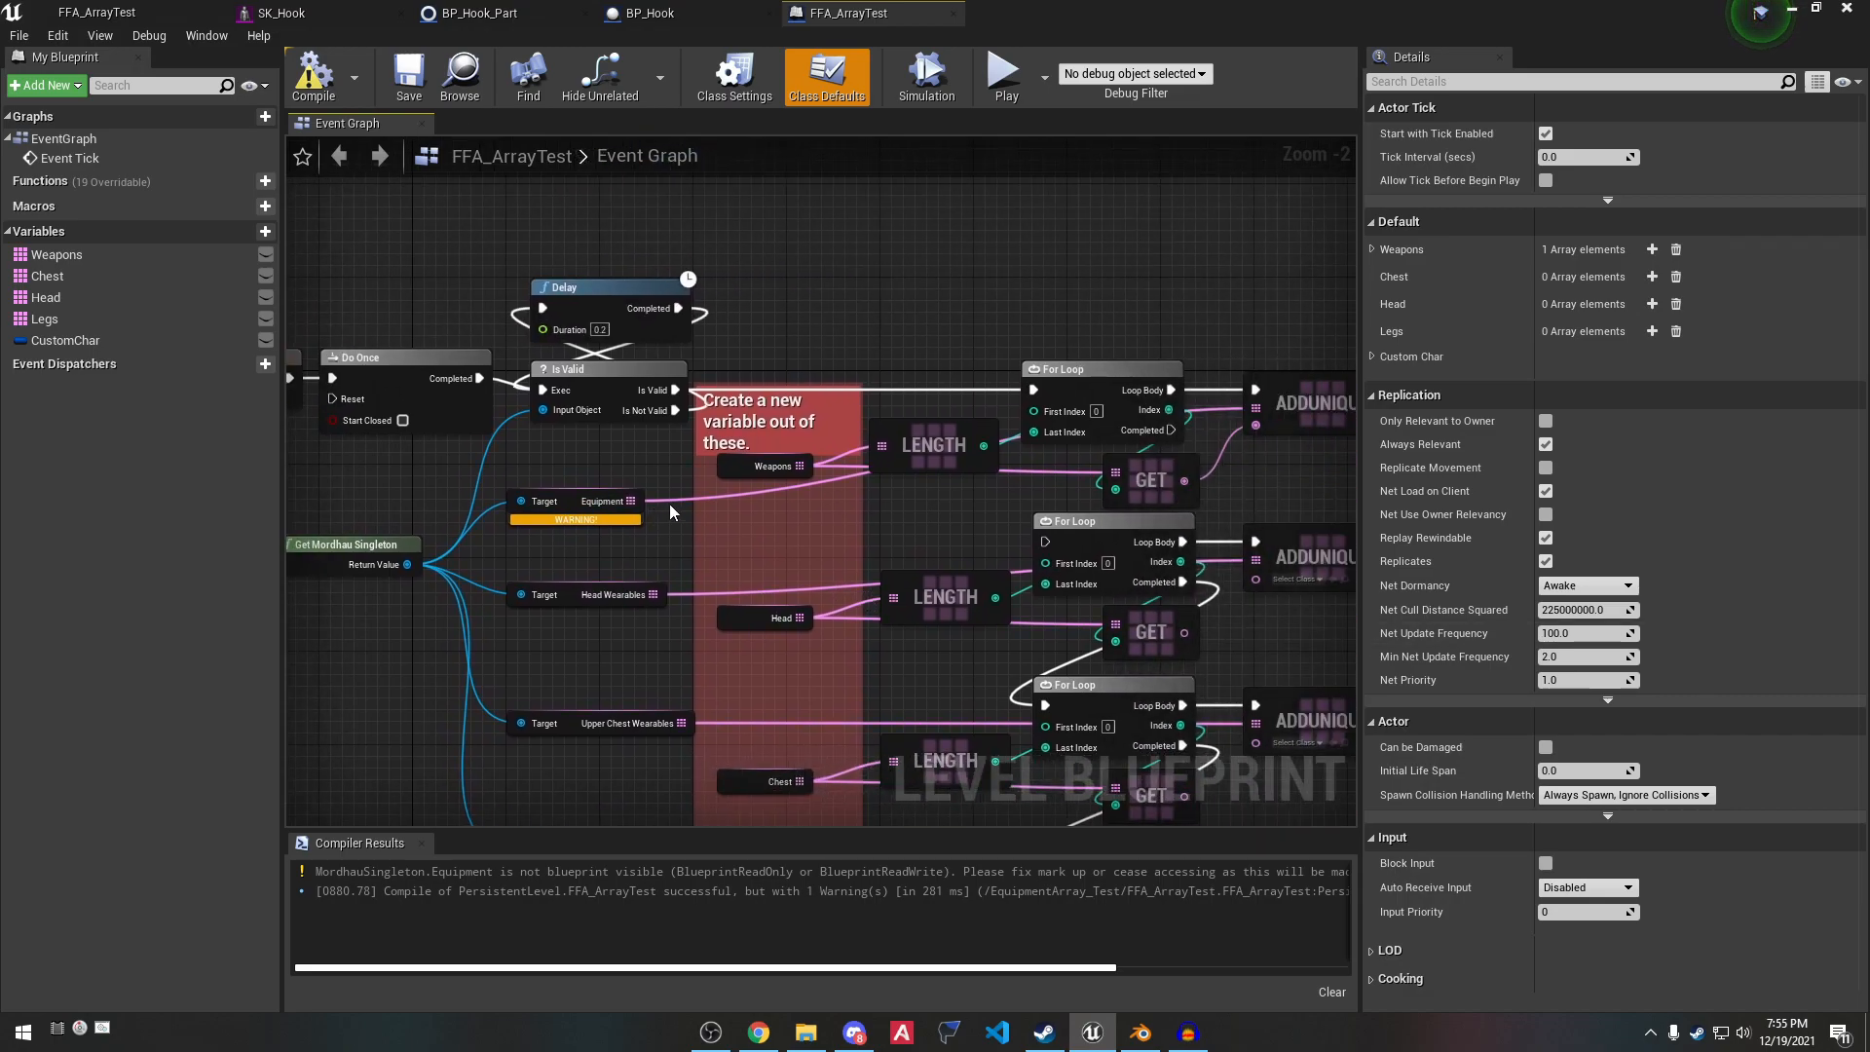
Set element 0 of the Weapons array variable to BP_Hook and compile the level blueprint.
click(734, 467)
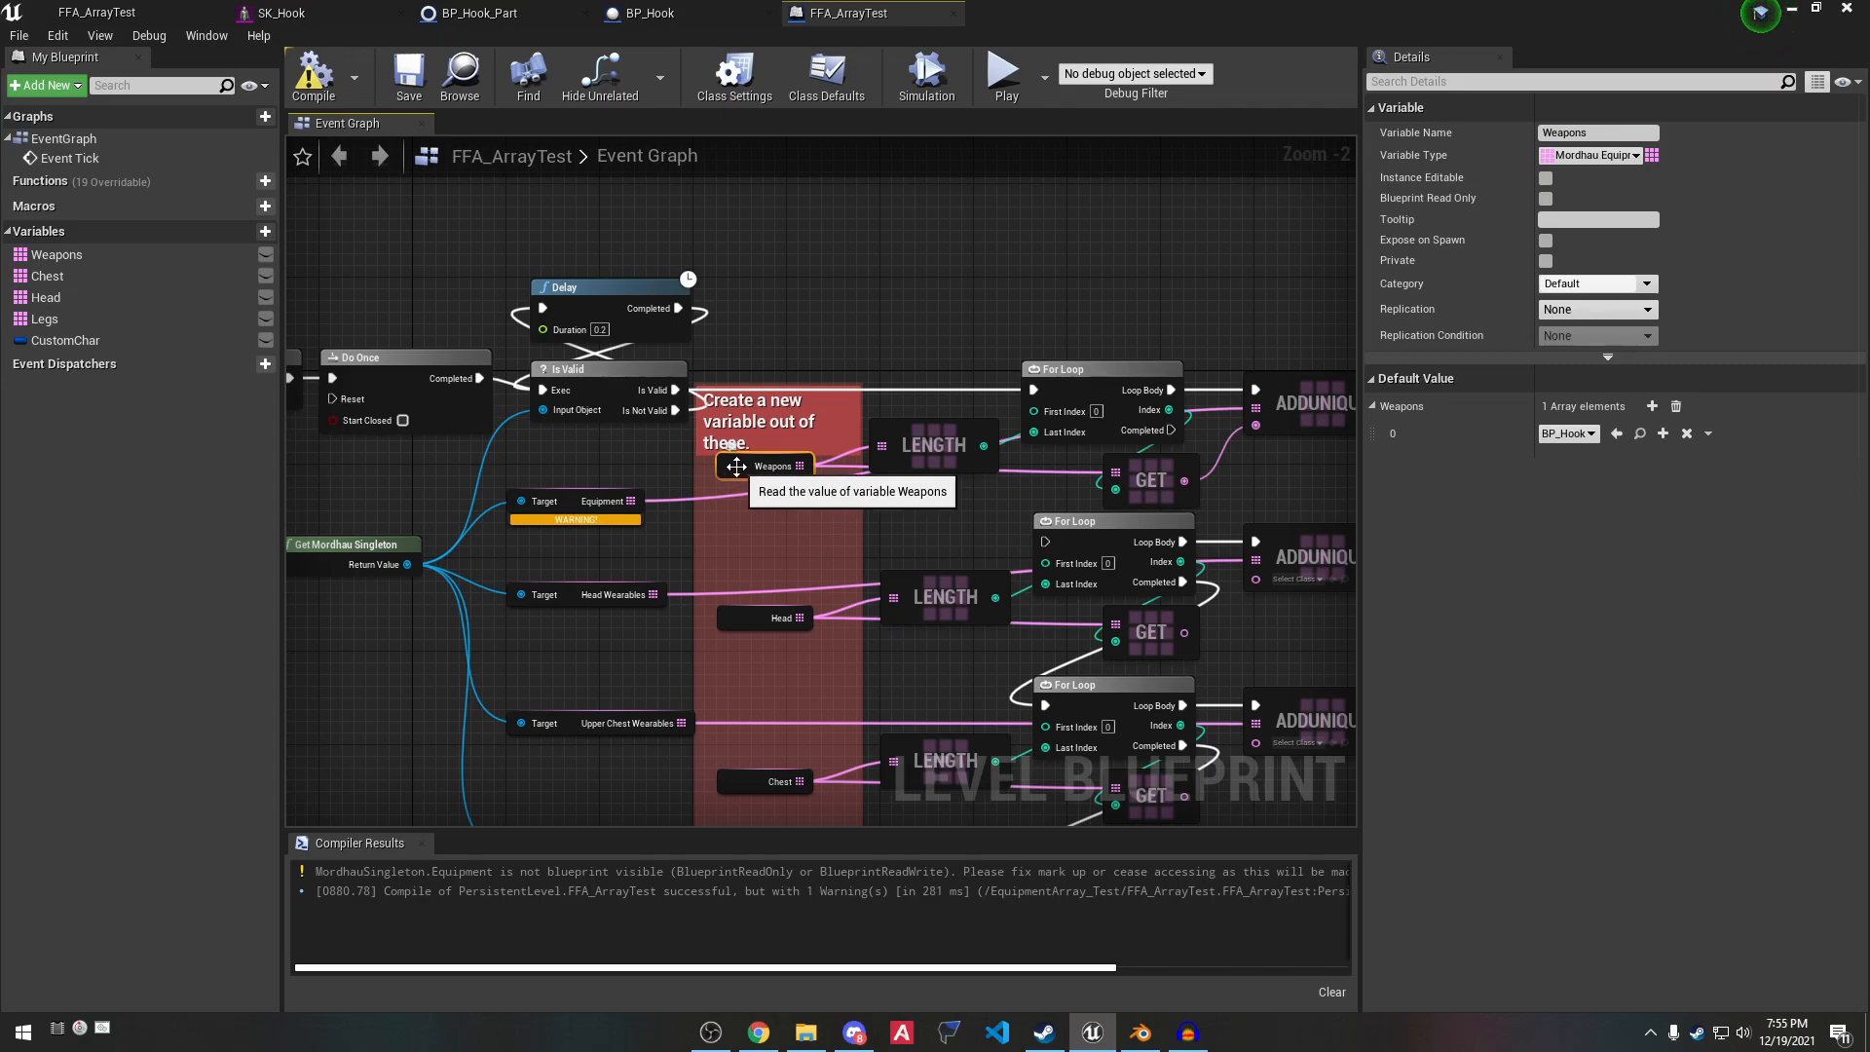
right_click(736, 466)
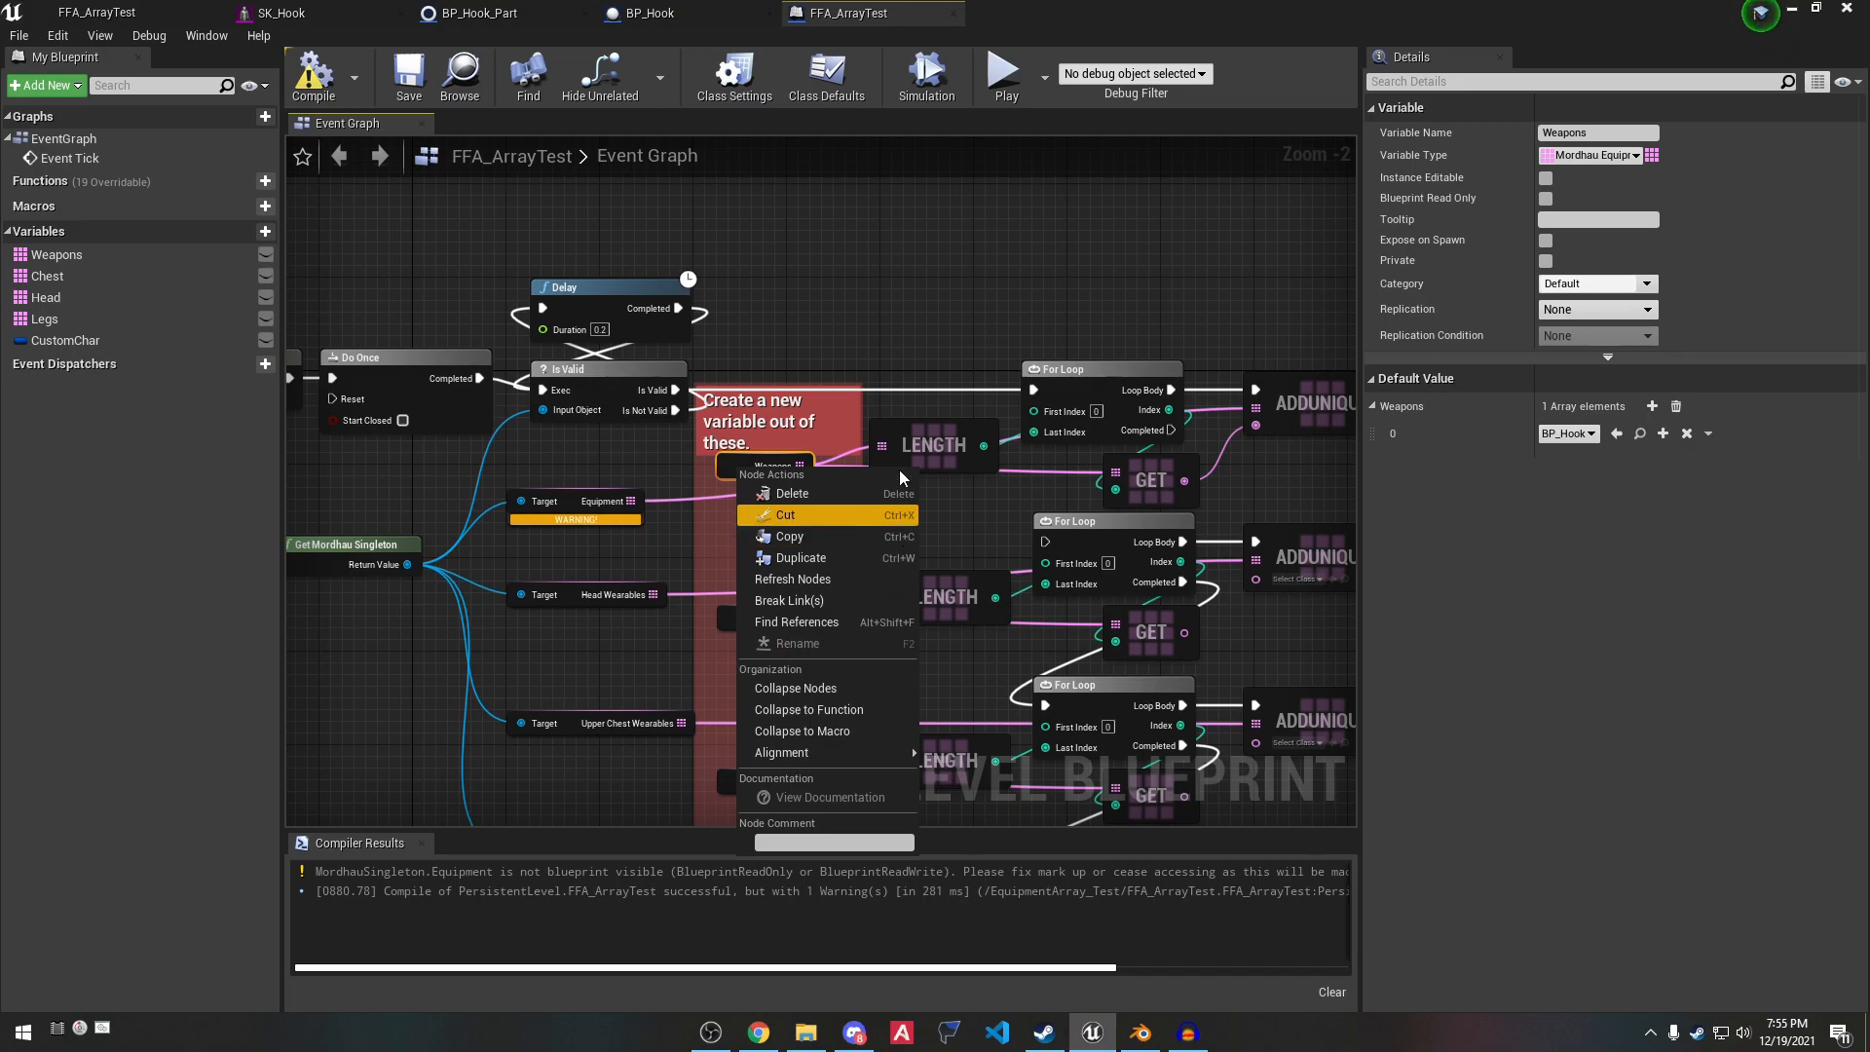
click(831, 349)
click(751, 461)
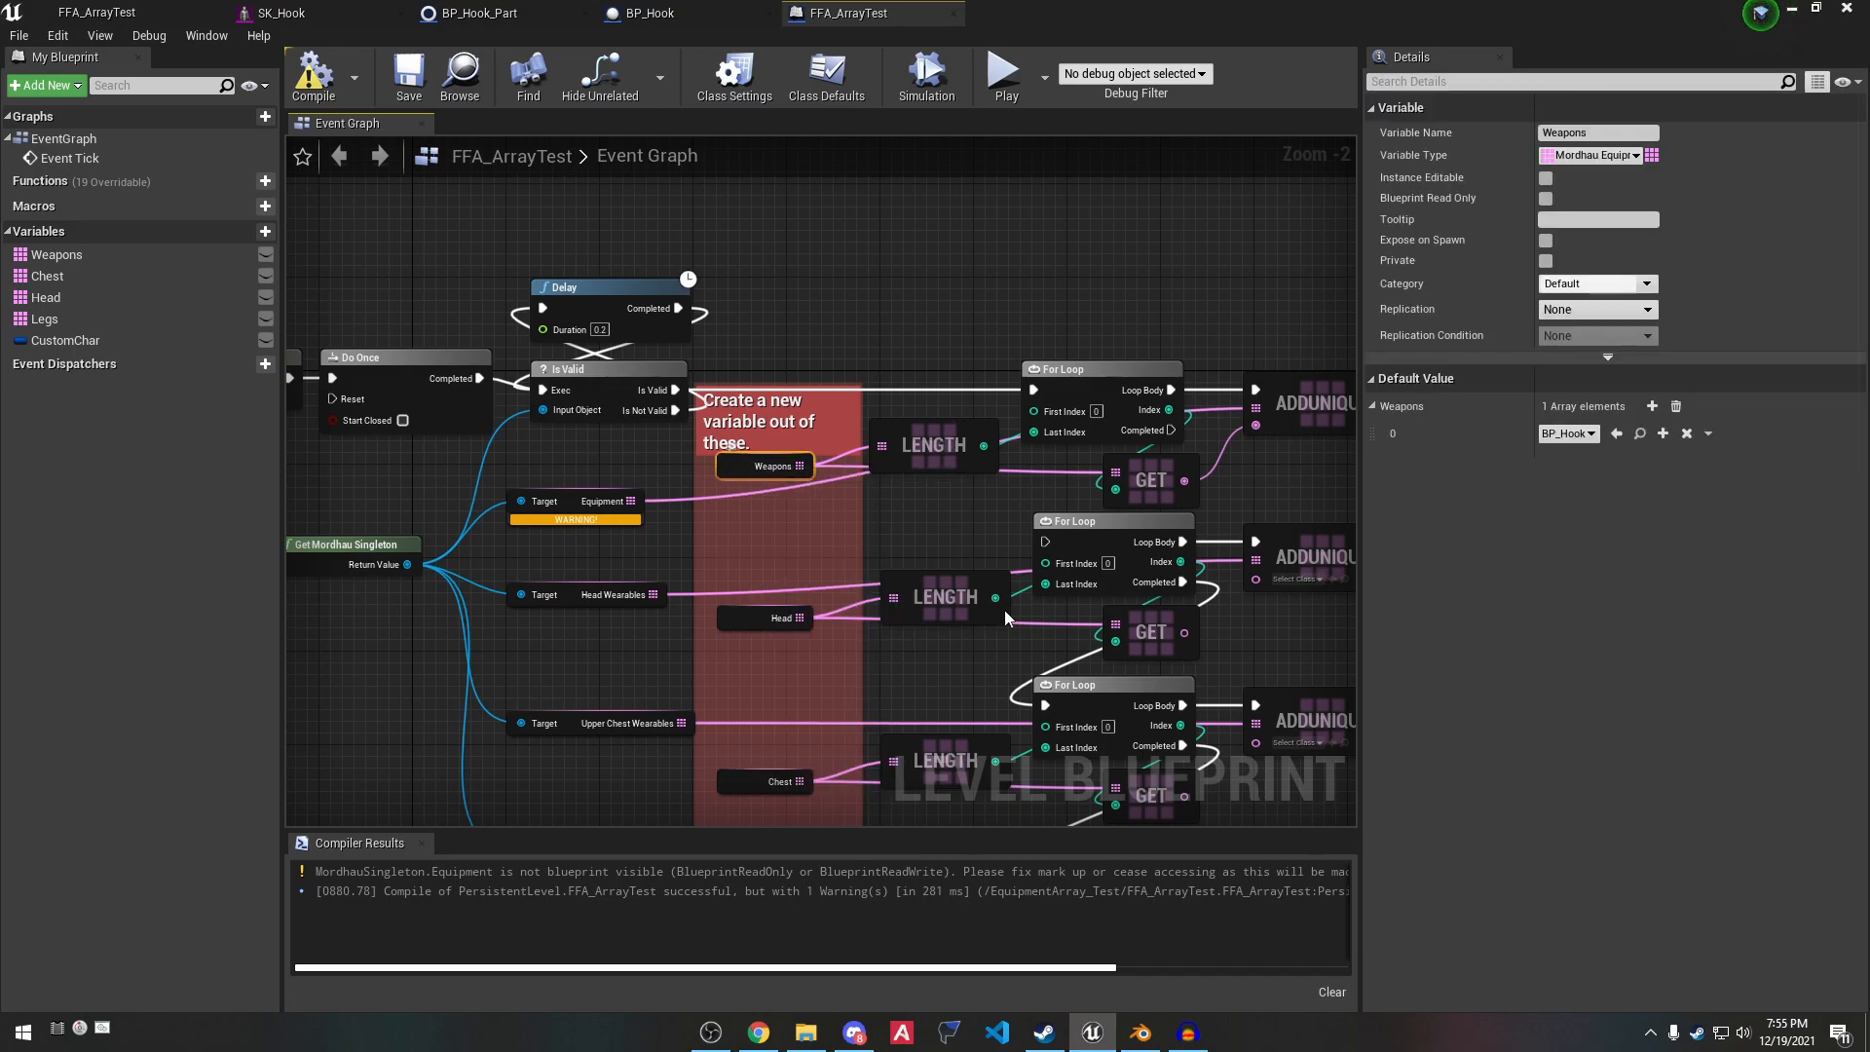
click(1573, 433)
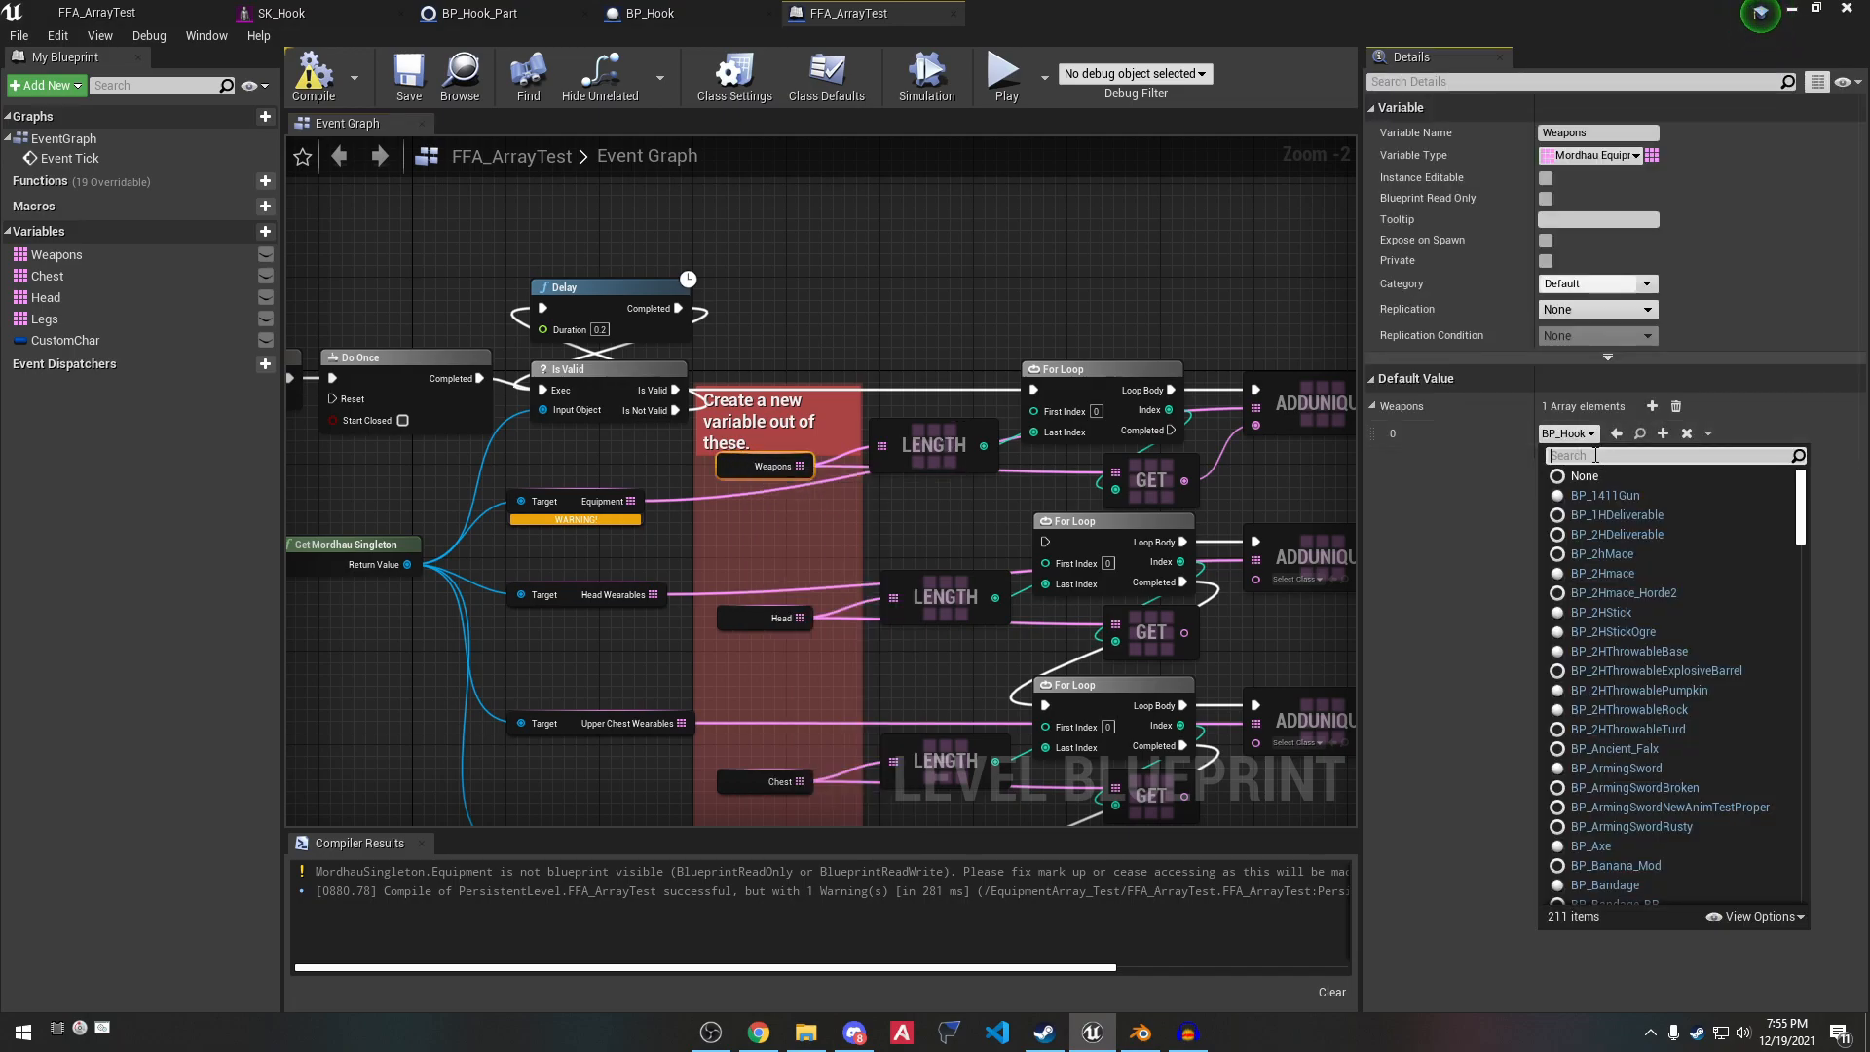
text(hook)
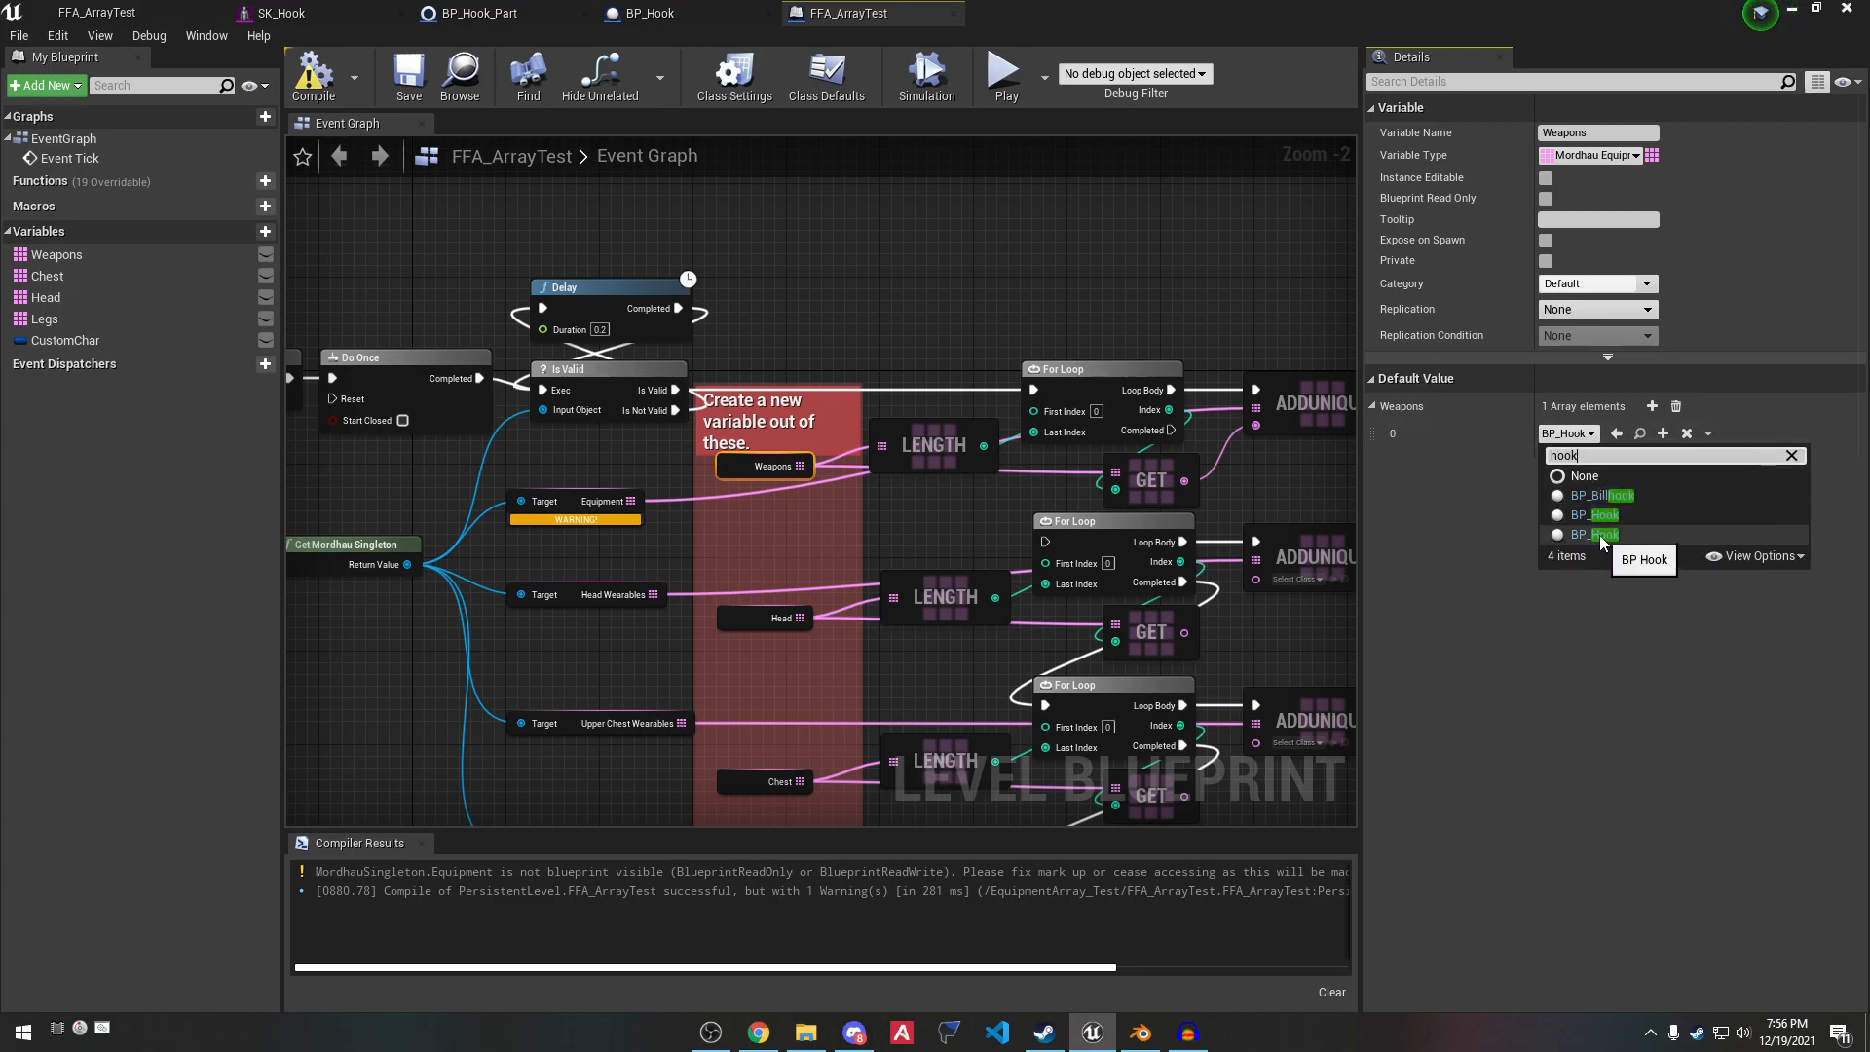
click(1599, 535)
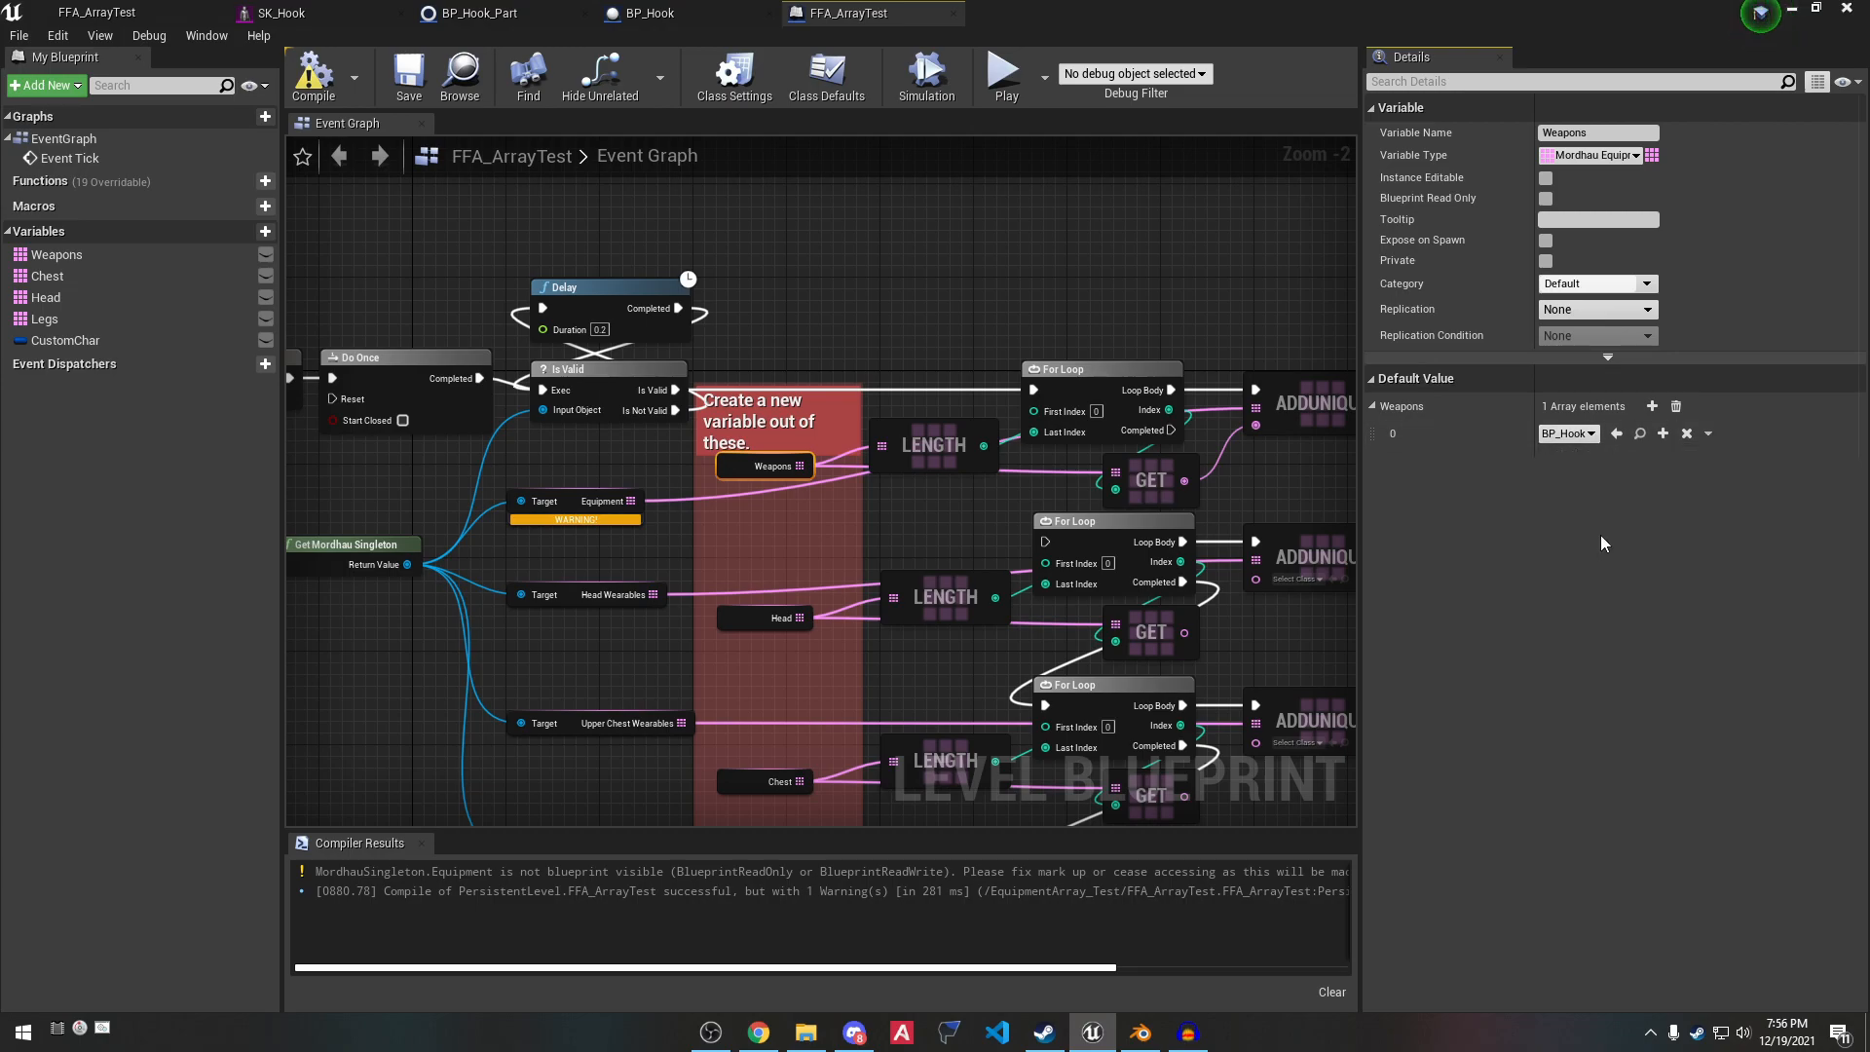
click(301, 66)
Play the FFA_ArrayTest level, join the match and open the Unnamed mercenary for editing in the armory.
click(117, 14)
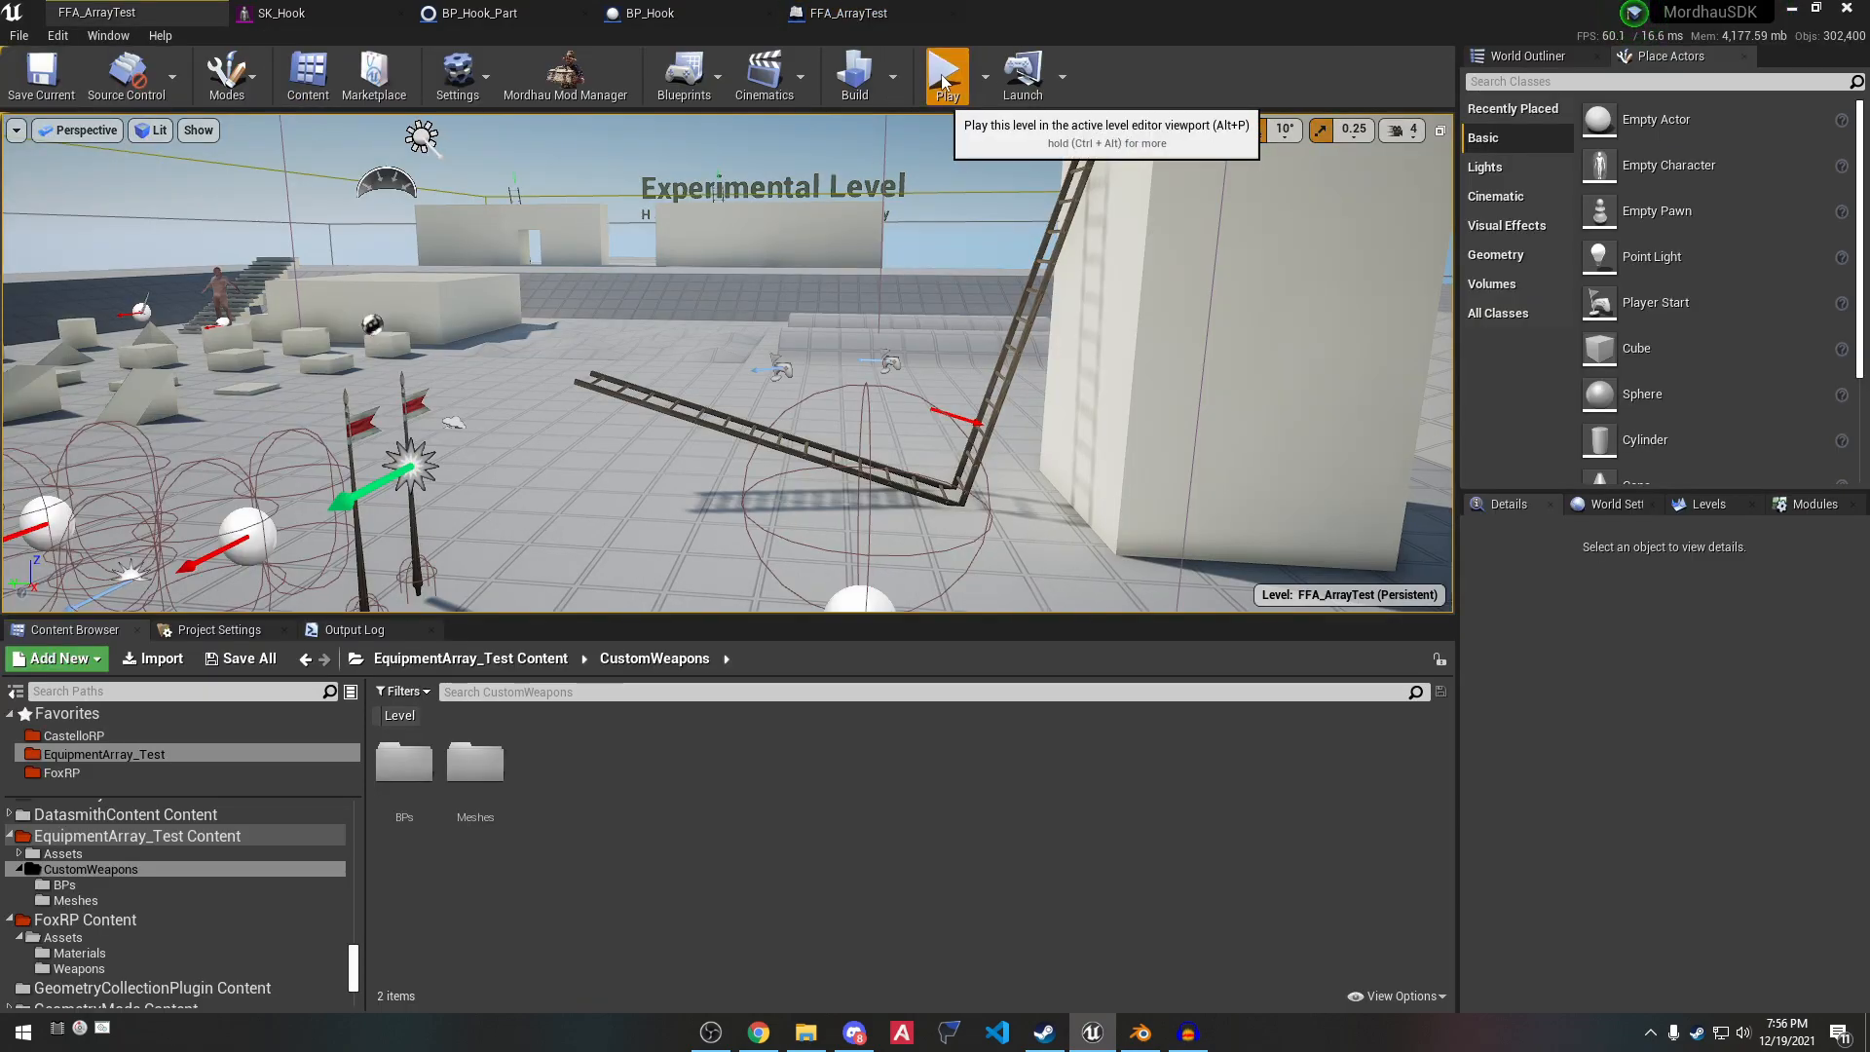
key(alt+p)
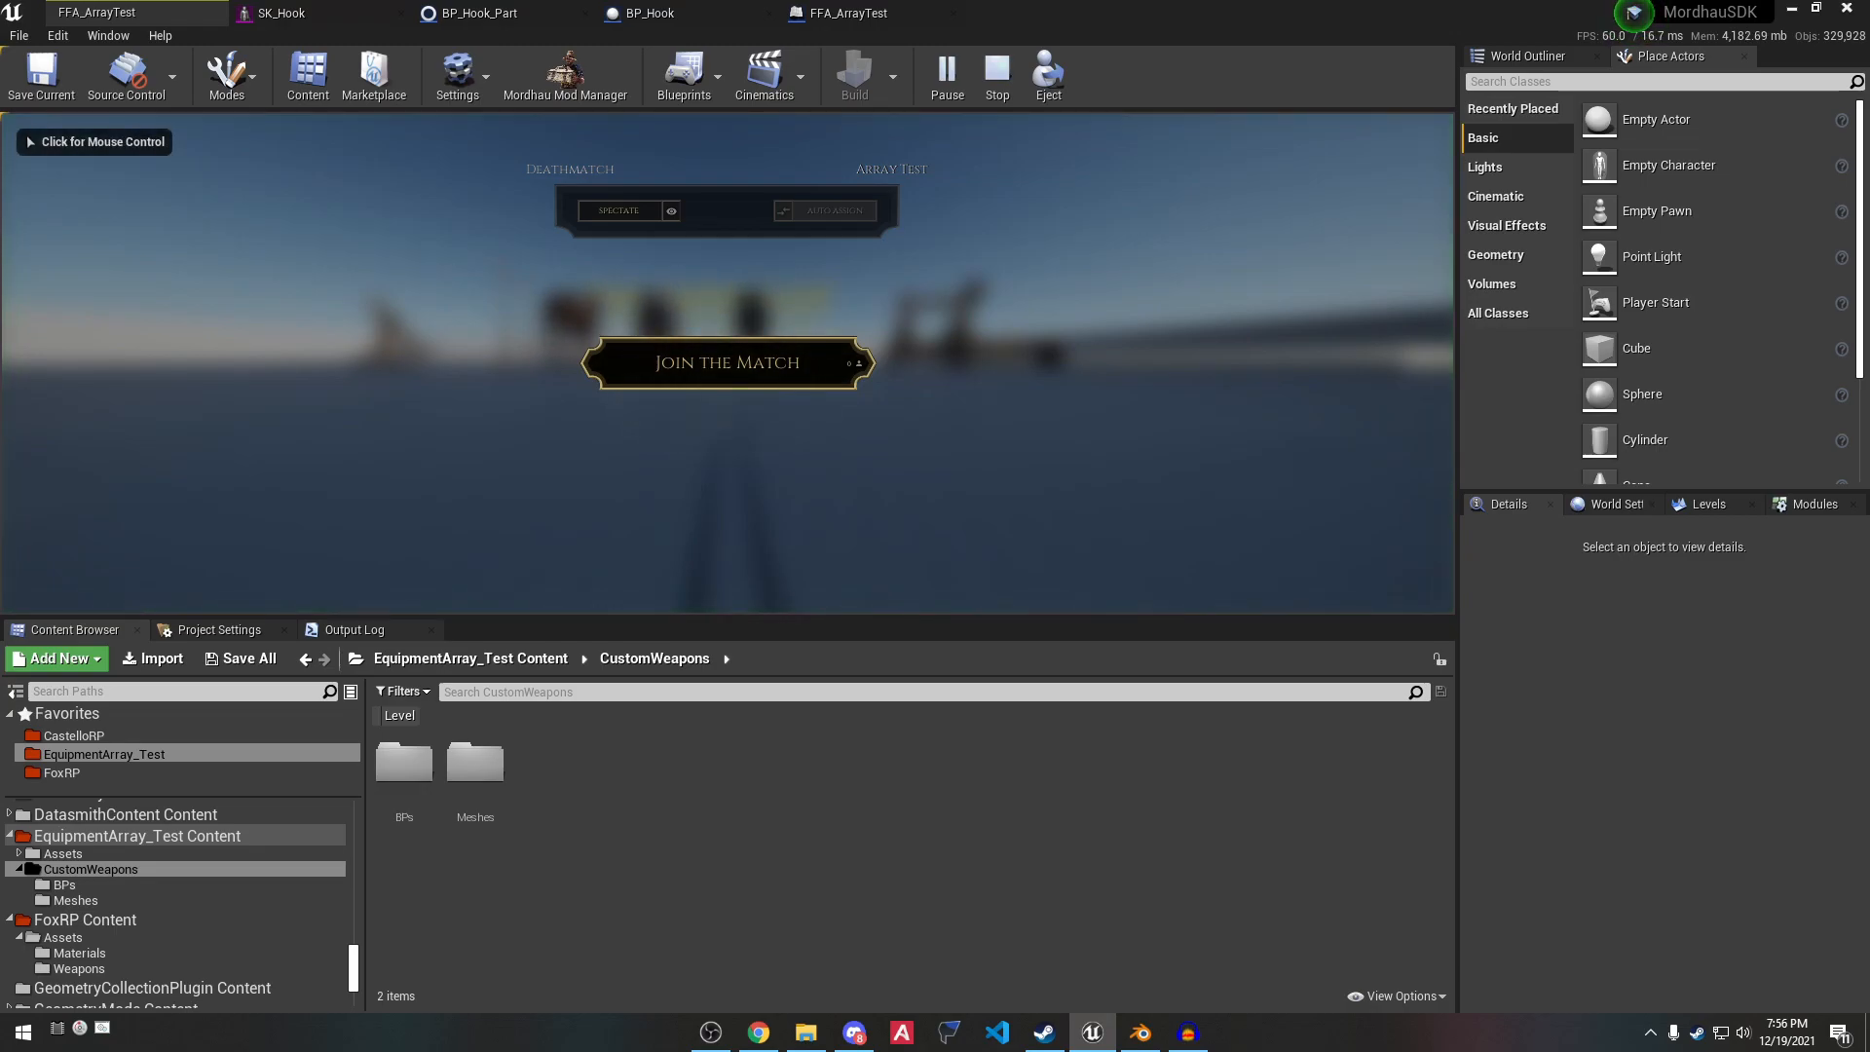
click(764, 385)
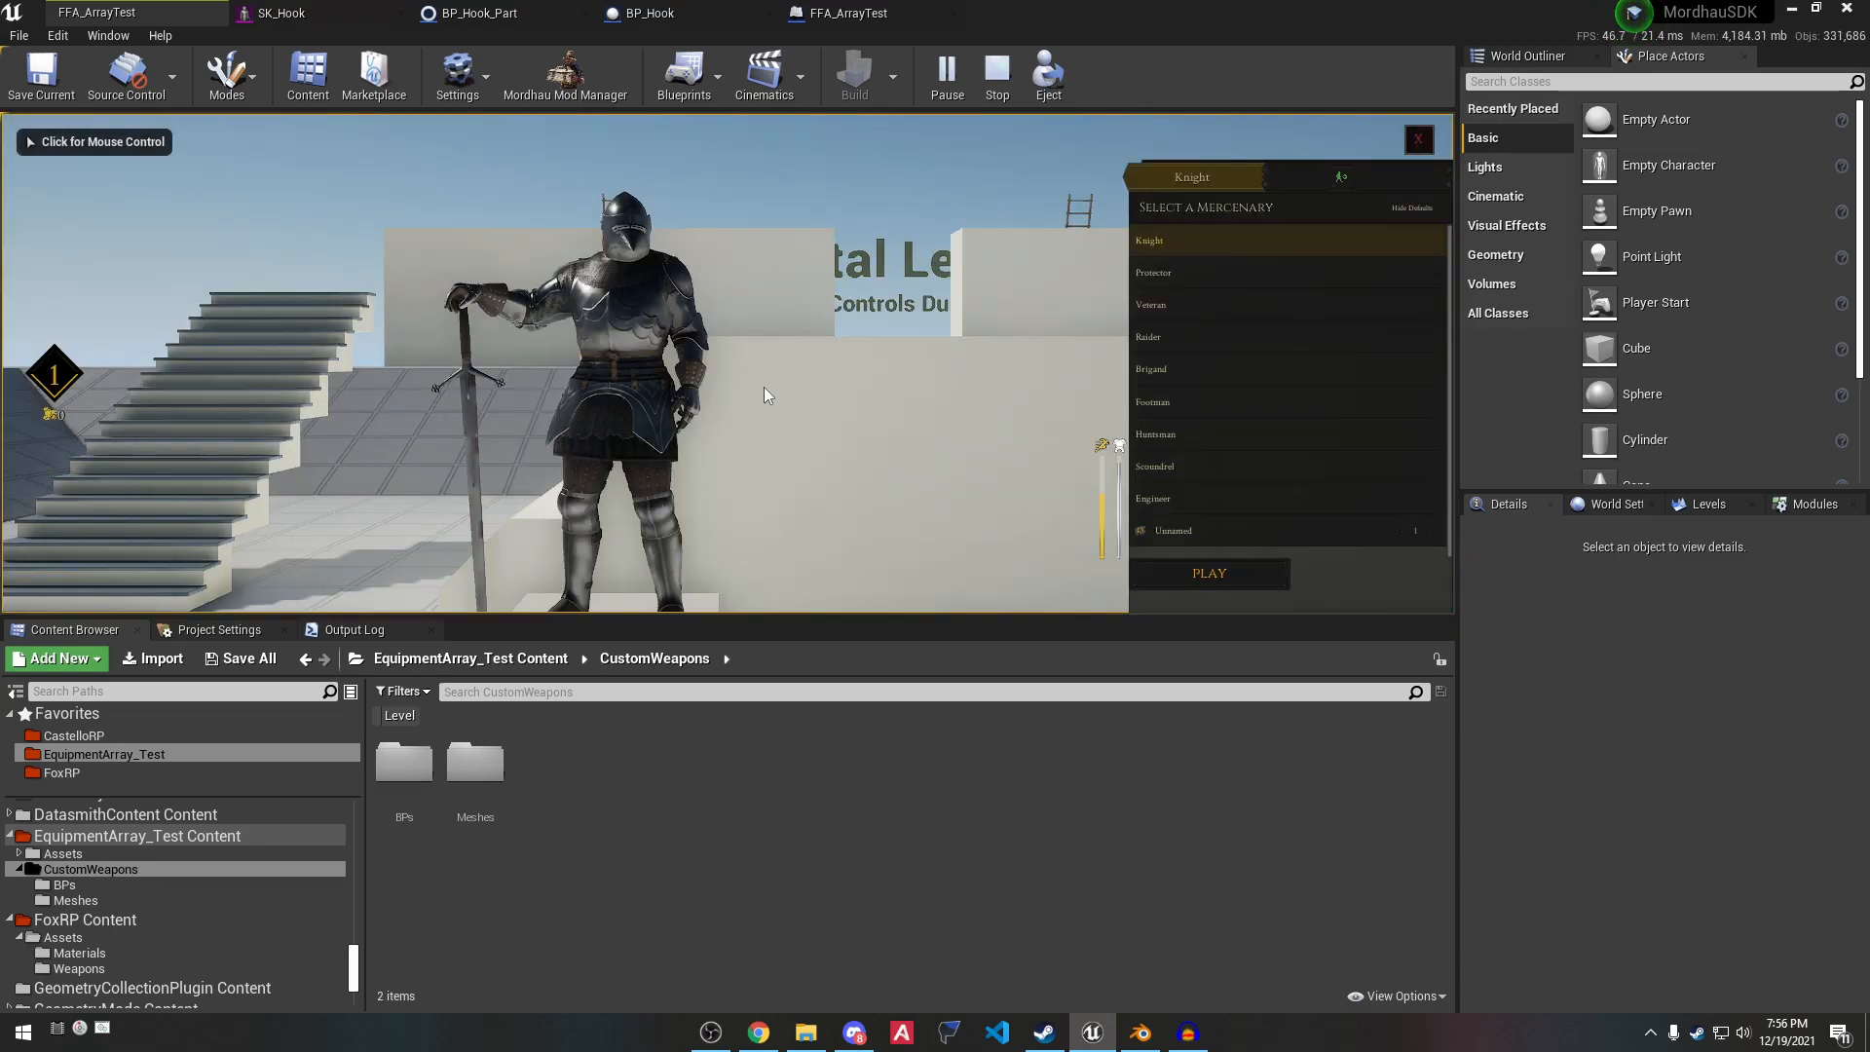
click(1164, 538)
click(1373, 574)
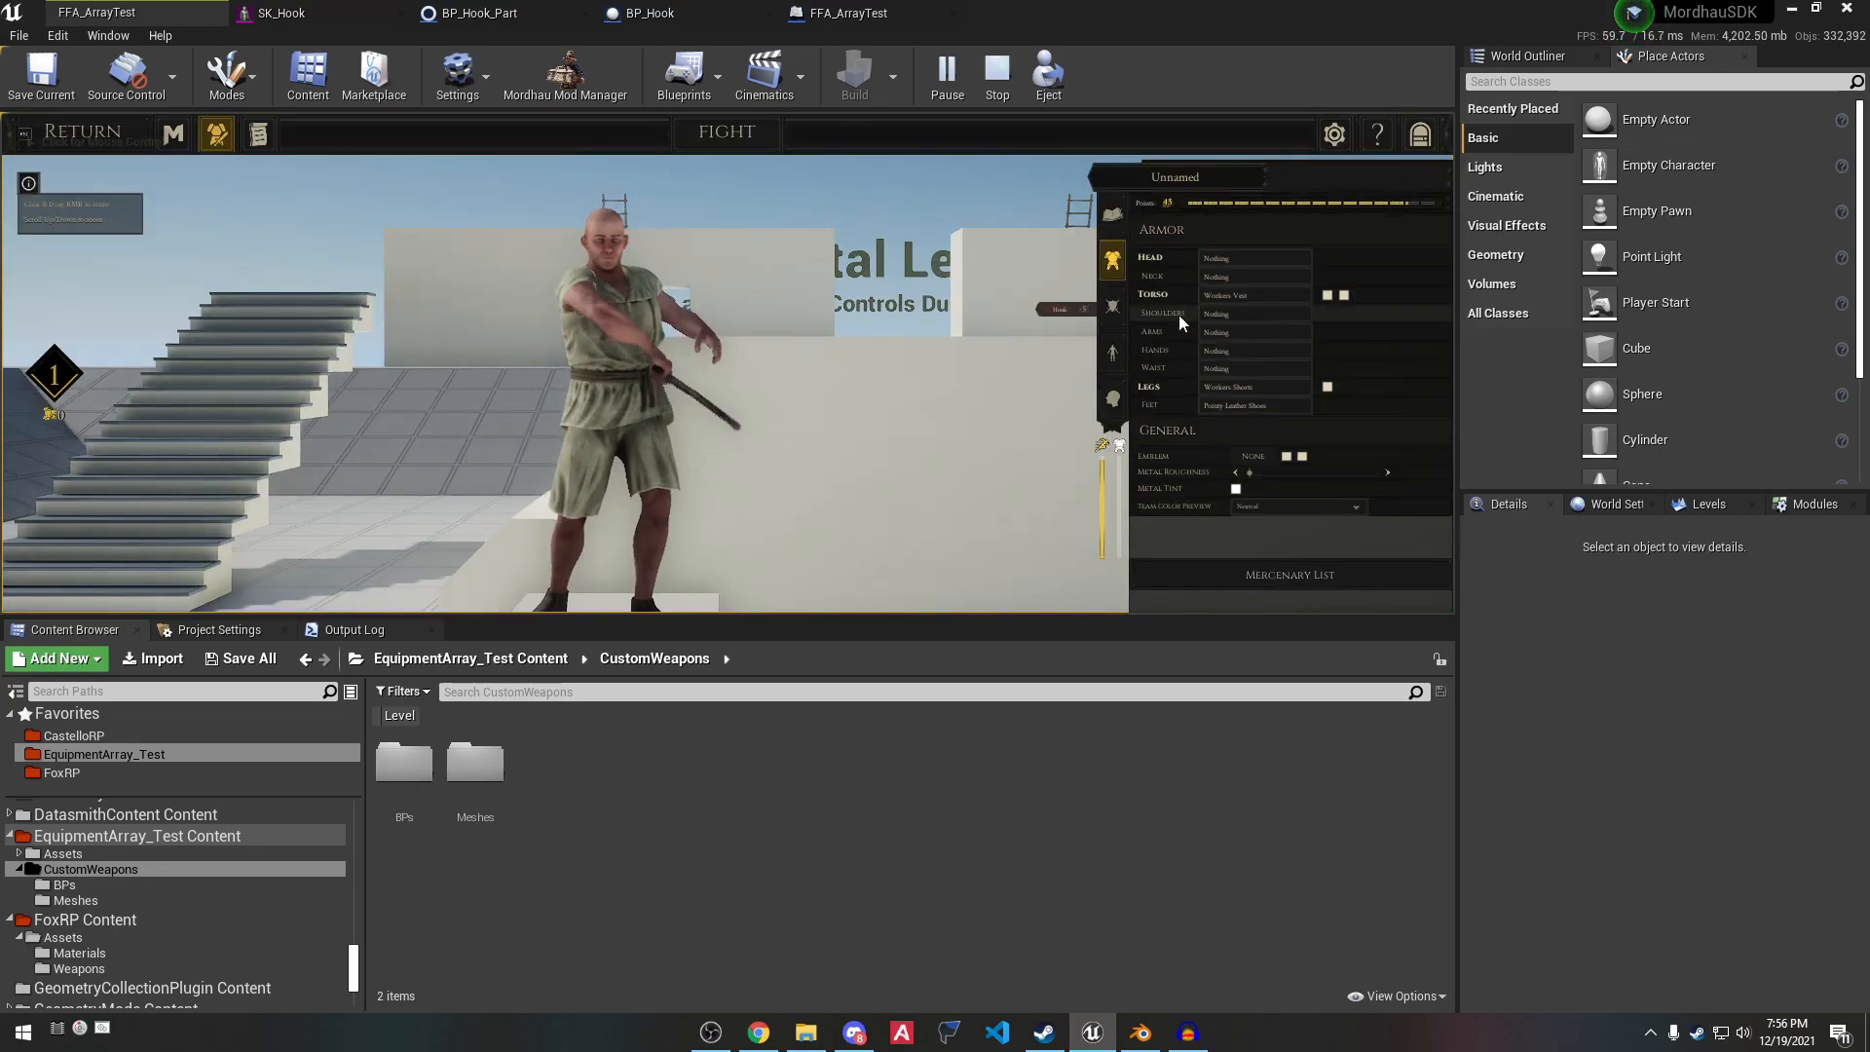
Equip the Hook as the Unnamed mercenary's primary weapon and enter the match with that mercenary.
click(1210, 288)
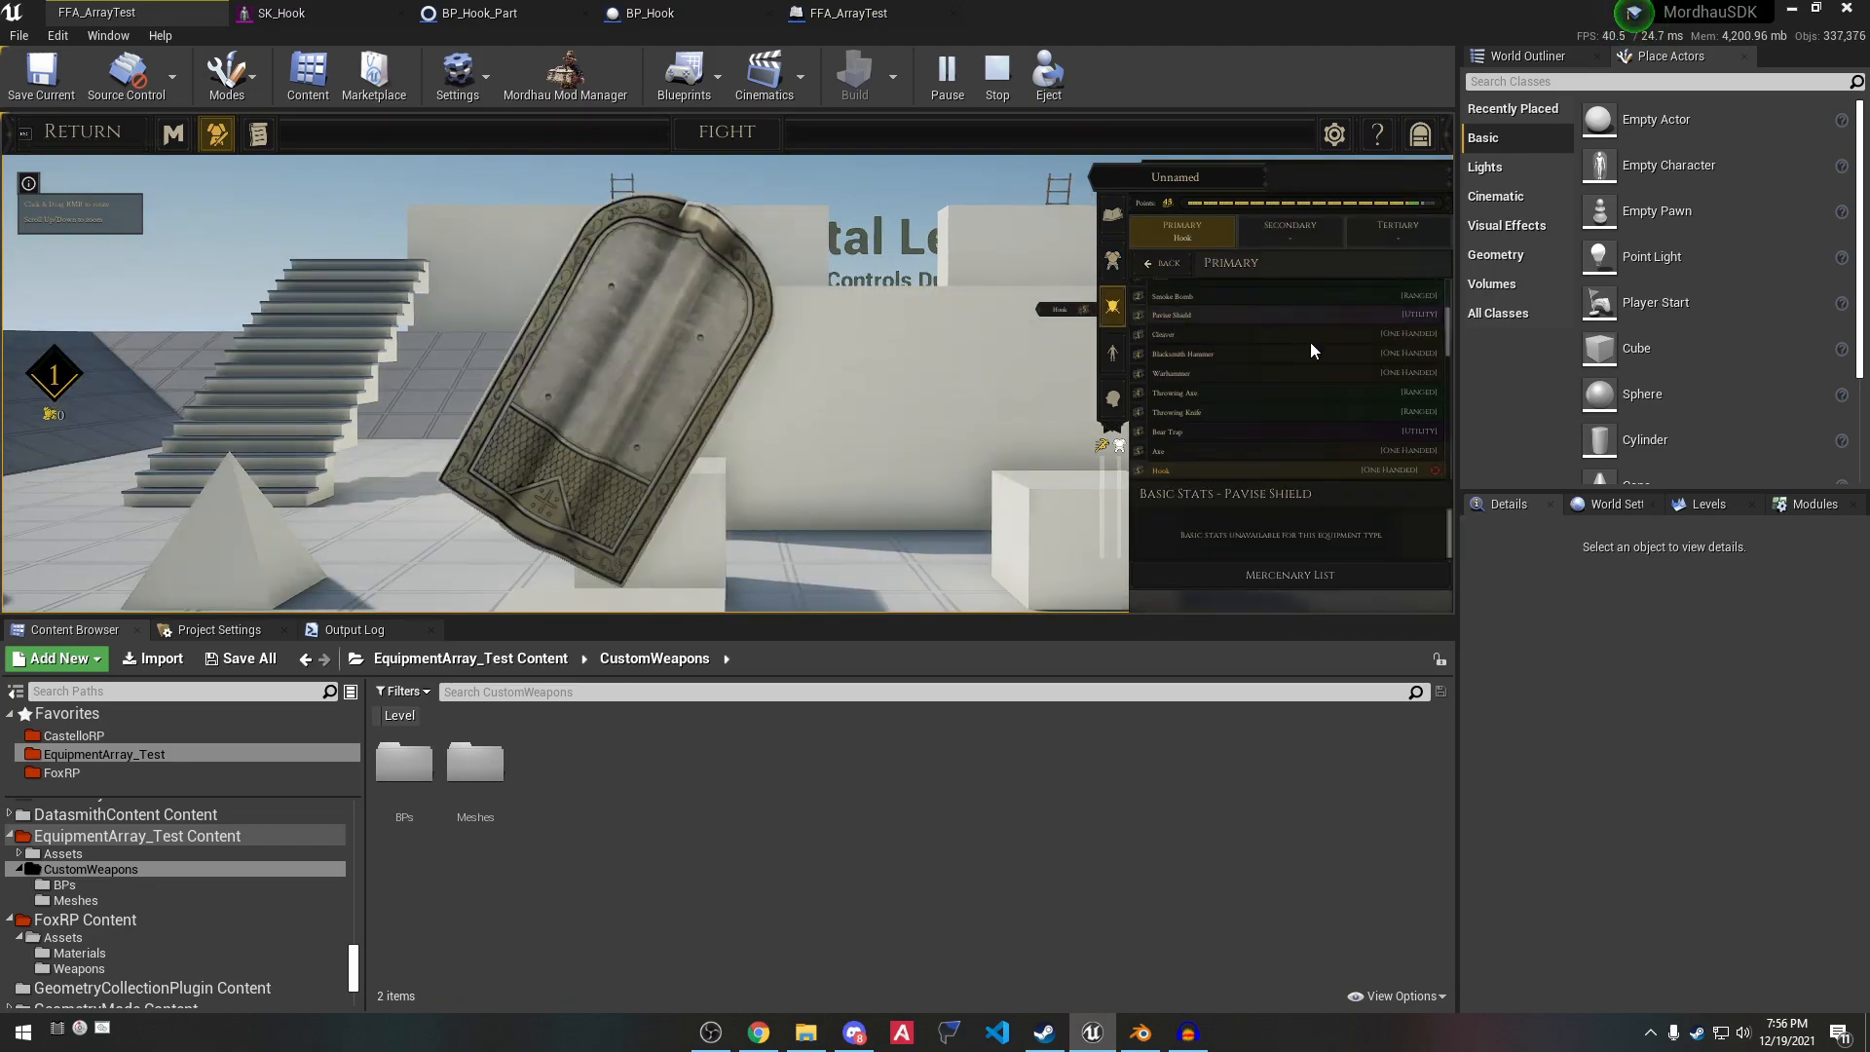
click(1165, 470)
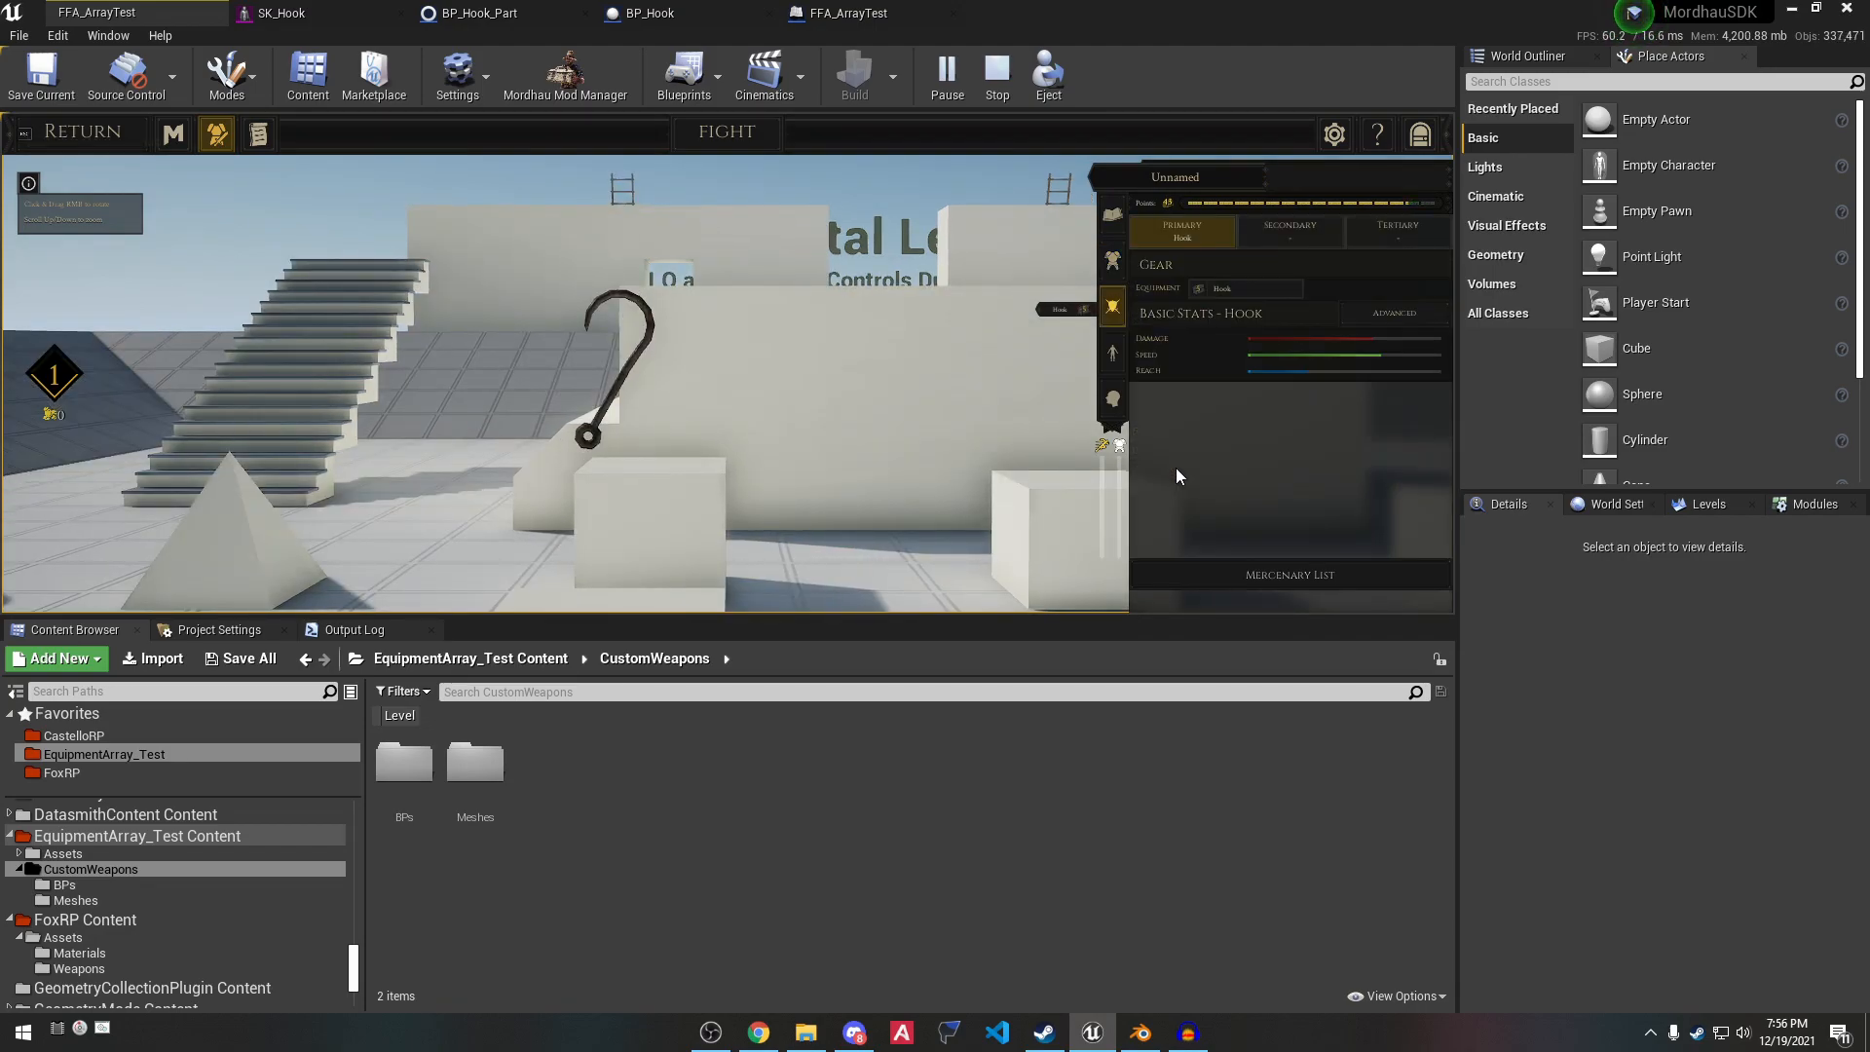
click(1223, 577)
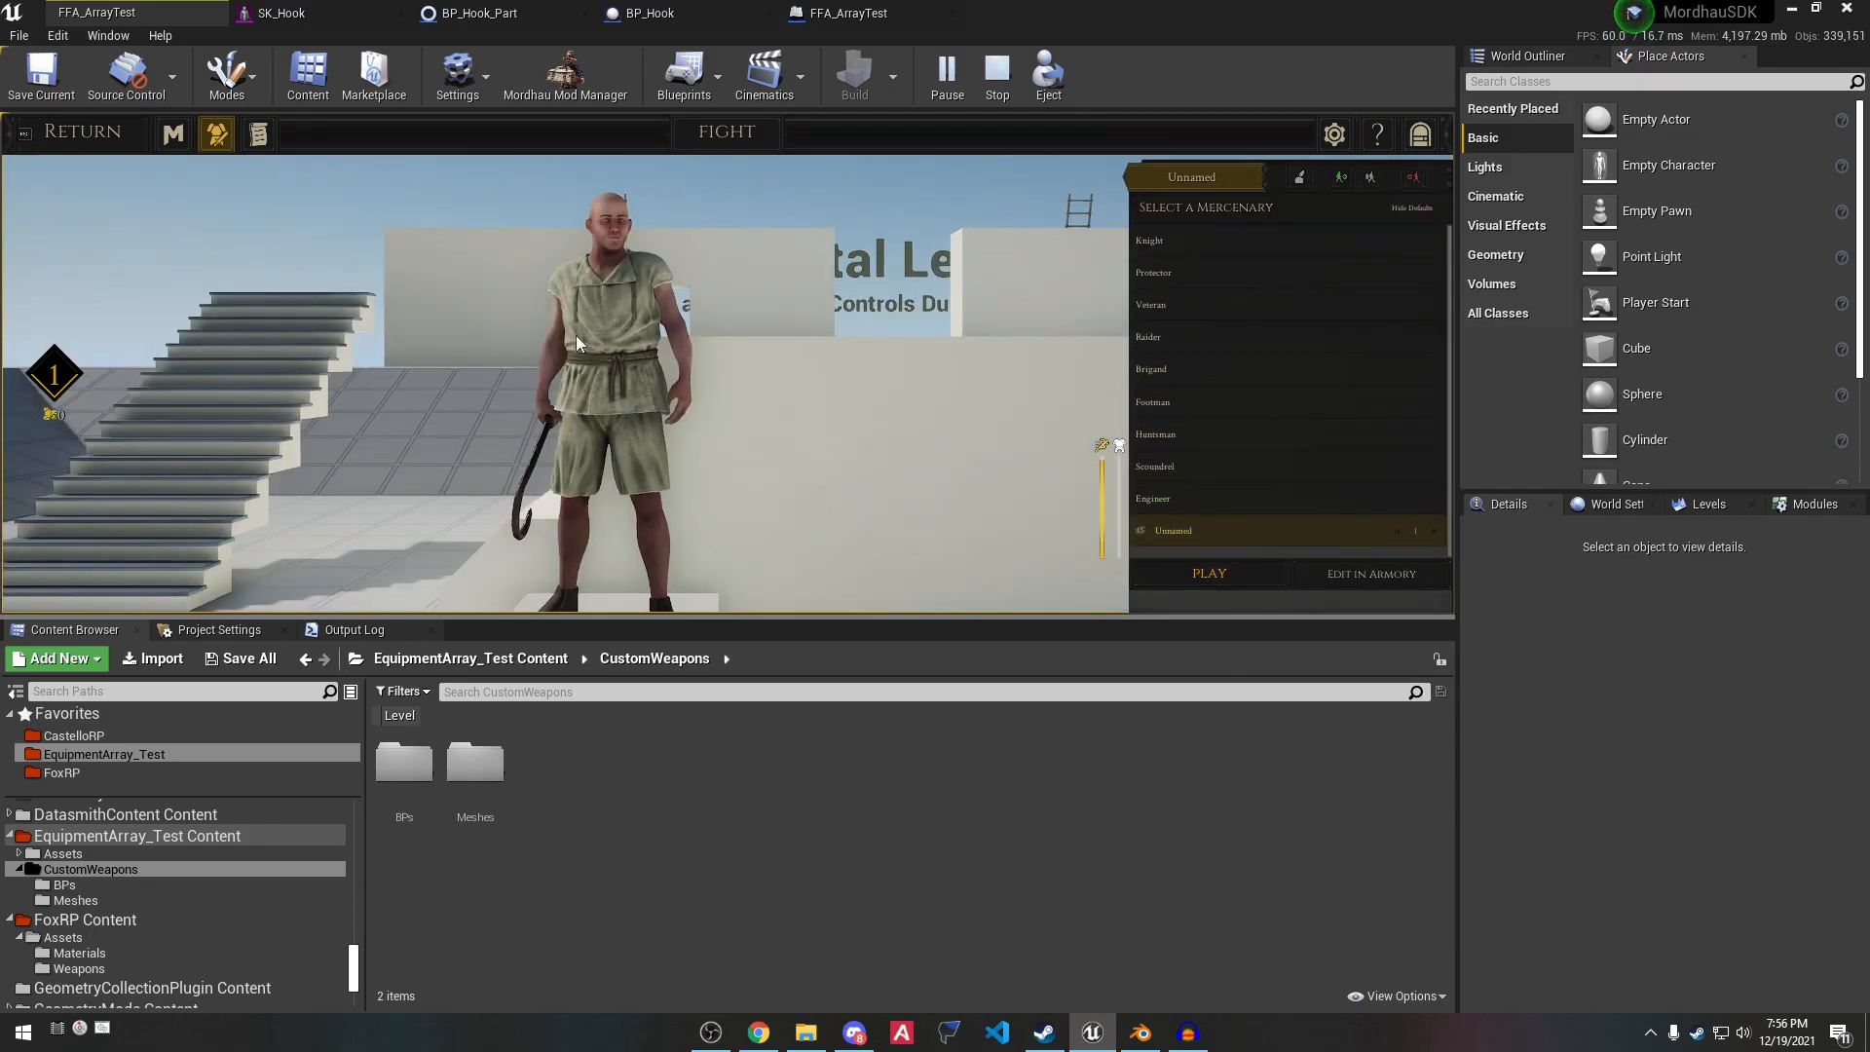
click(1208, 574)
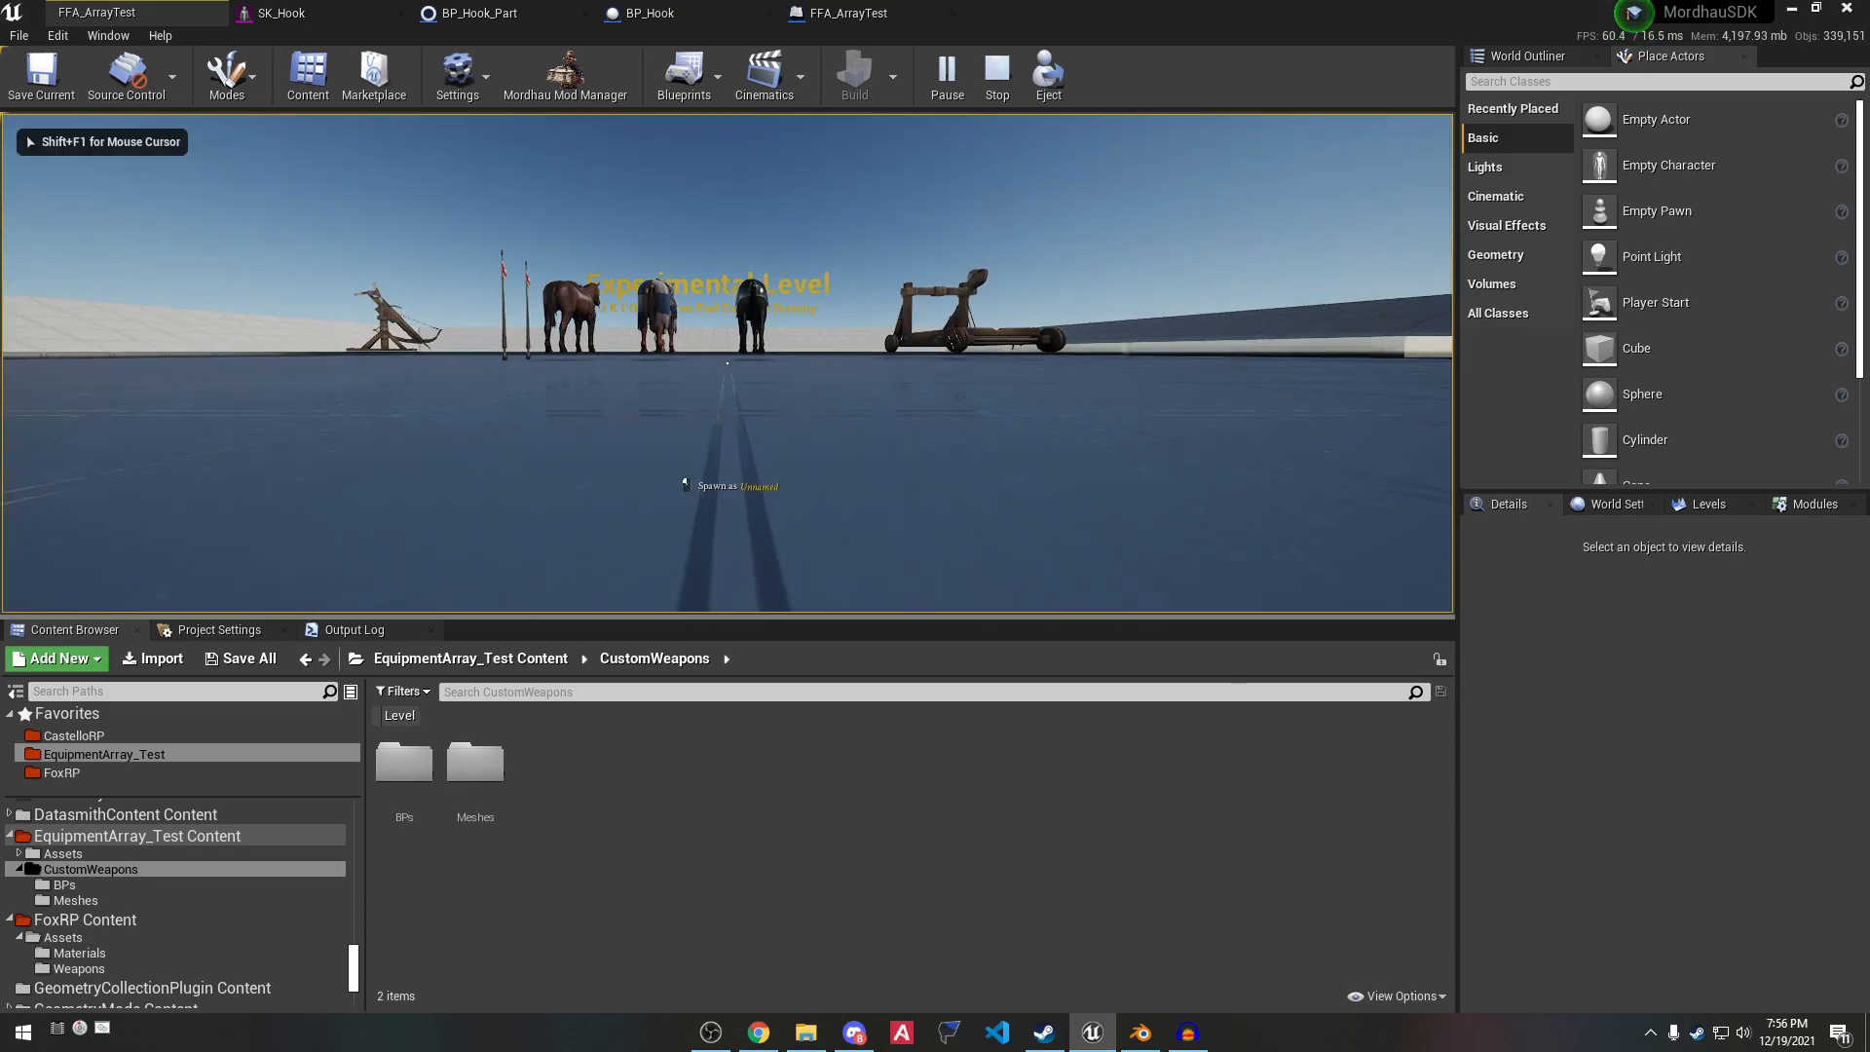
Spawn into the level and test the hook by throwing it at the dummy and picking it back up.
key(w)
click(726, 363)
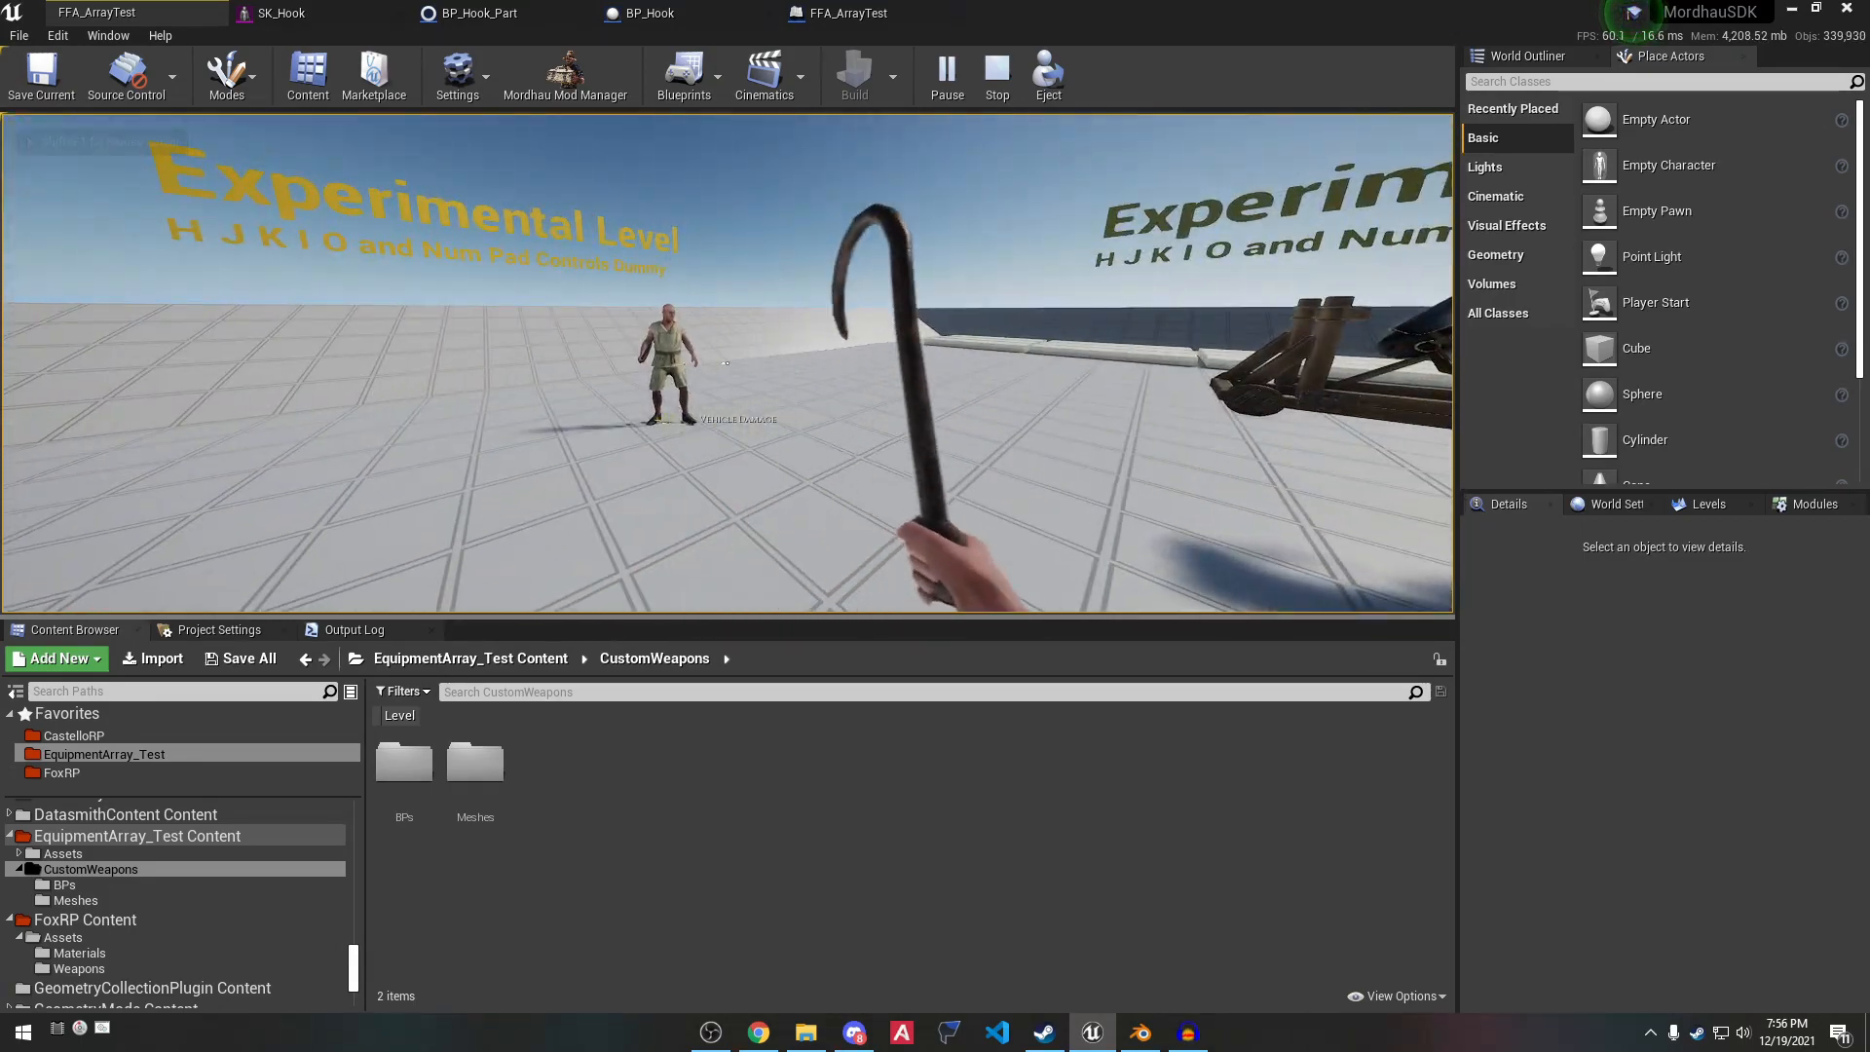
key(w)
middle_click(726, 364)
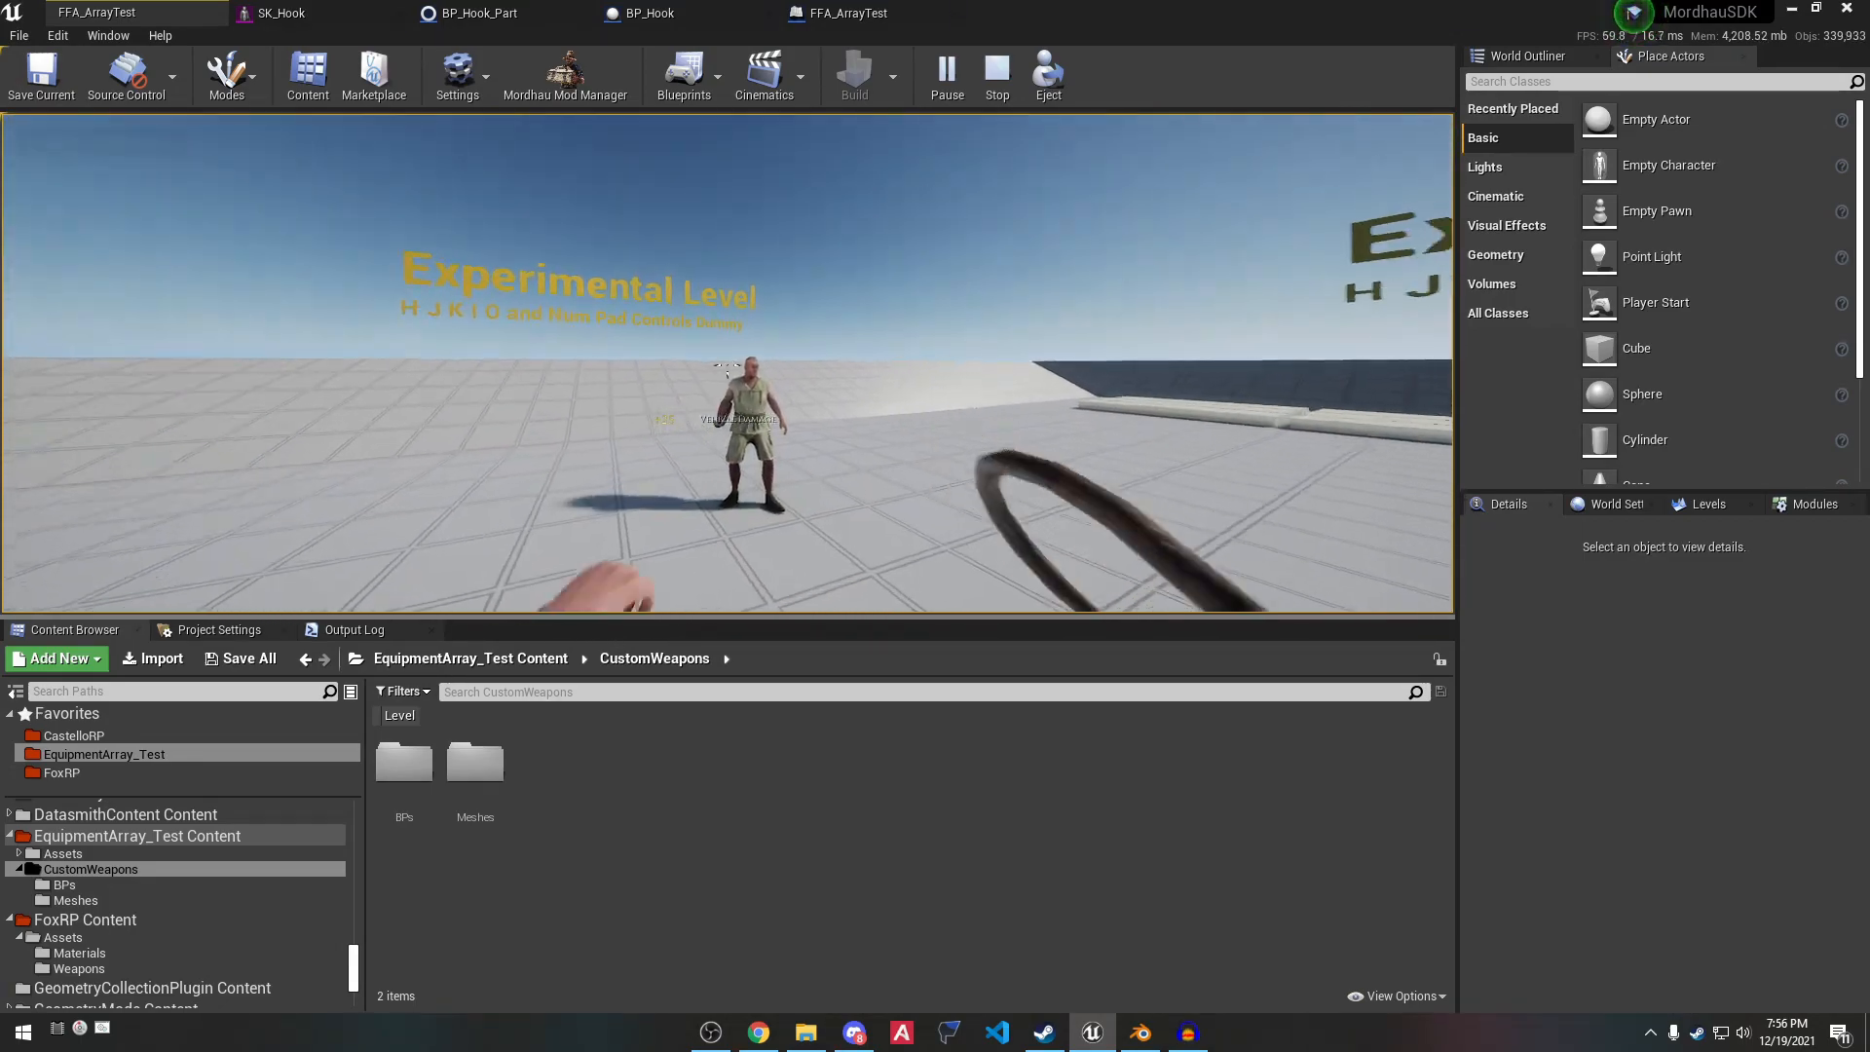
key(w)
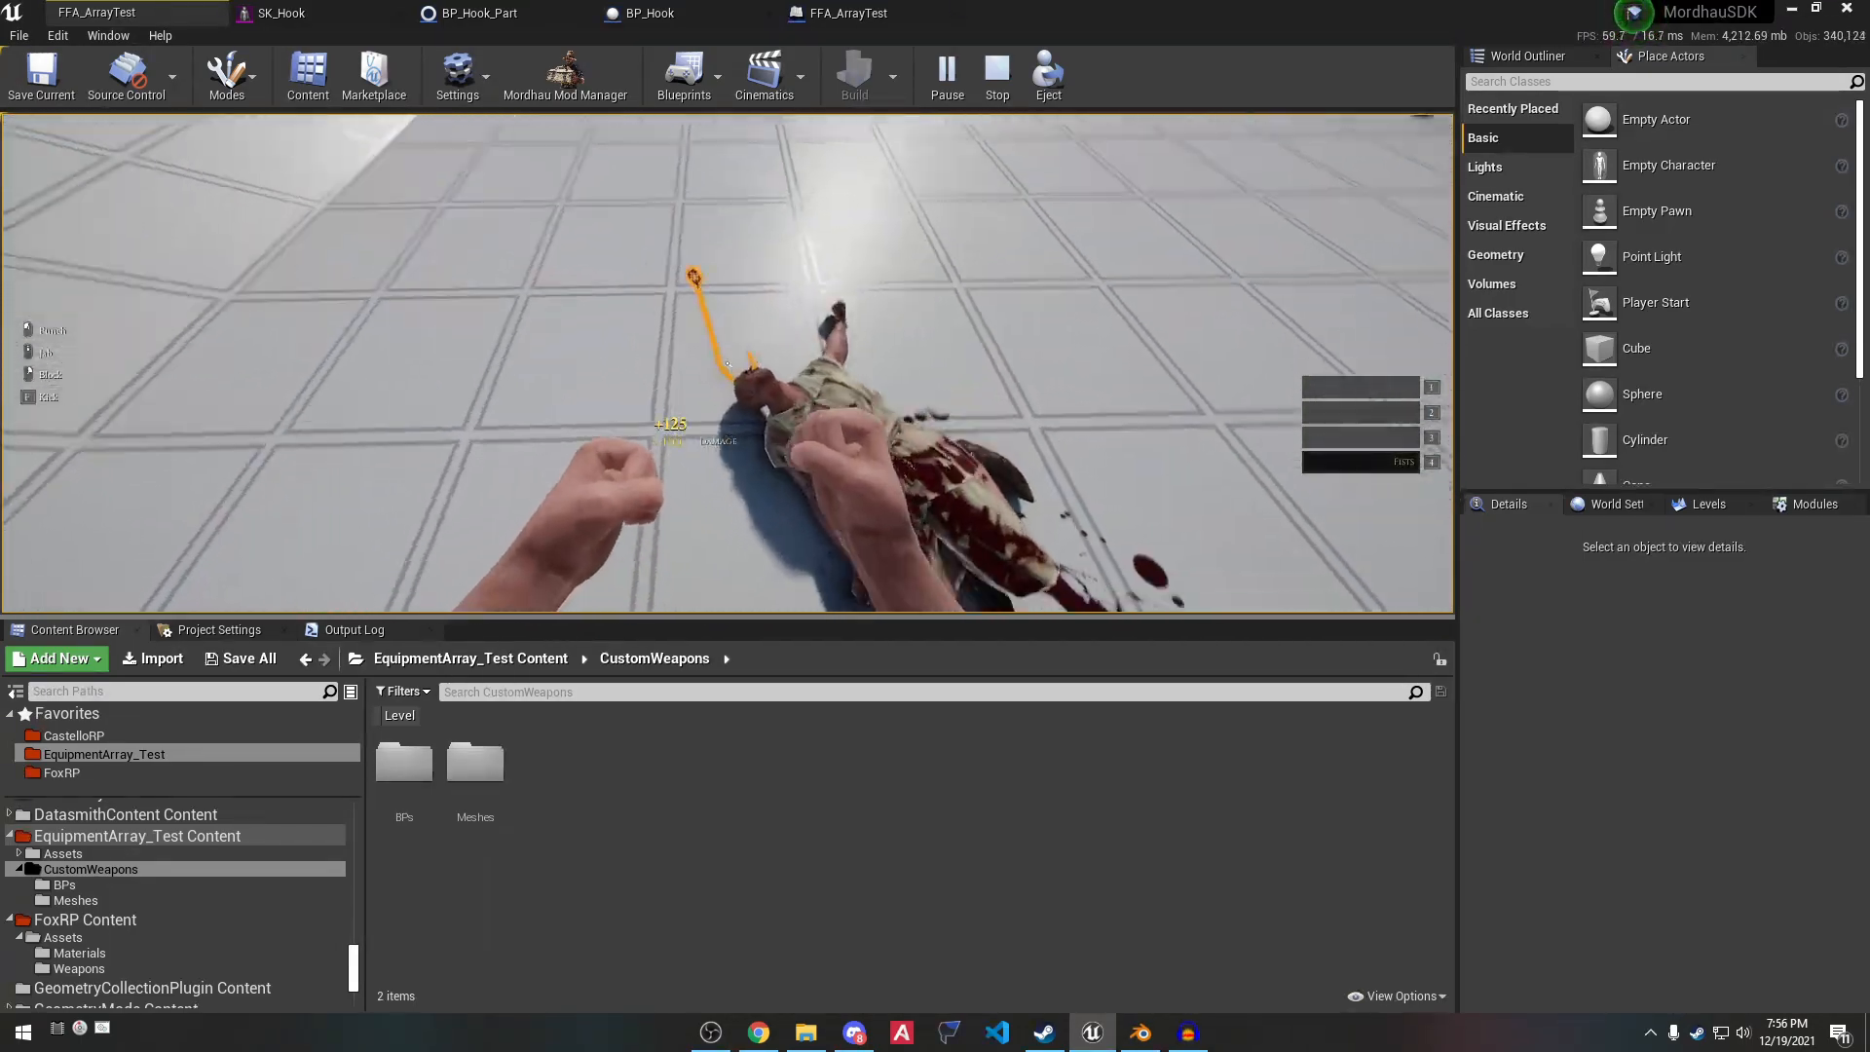
key(e)
key(w)
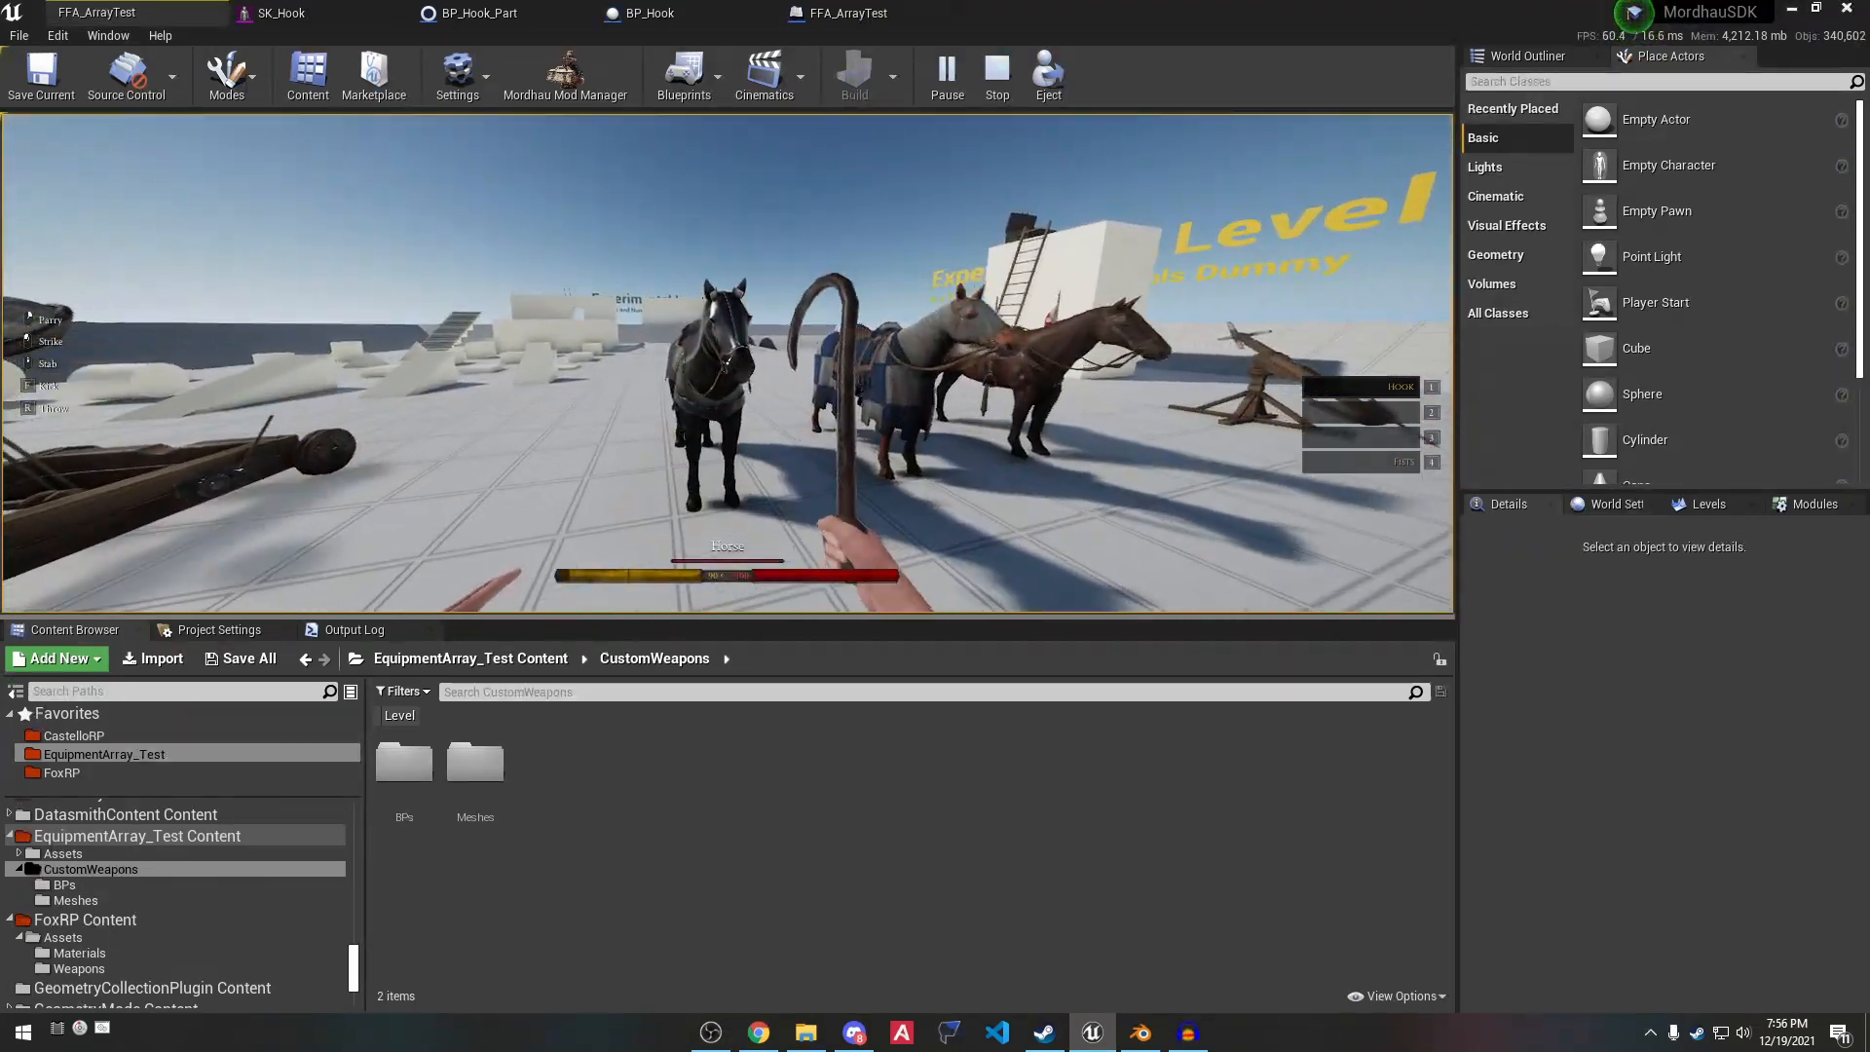
Test throwing the hook at the white tower with the ladder and retrieve the weapon.
key(w)
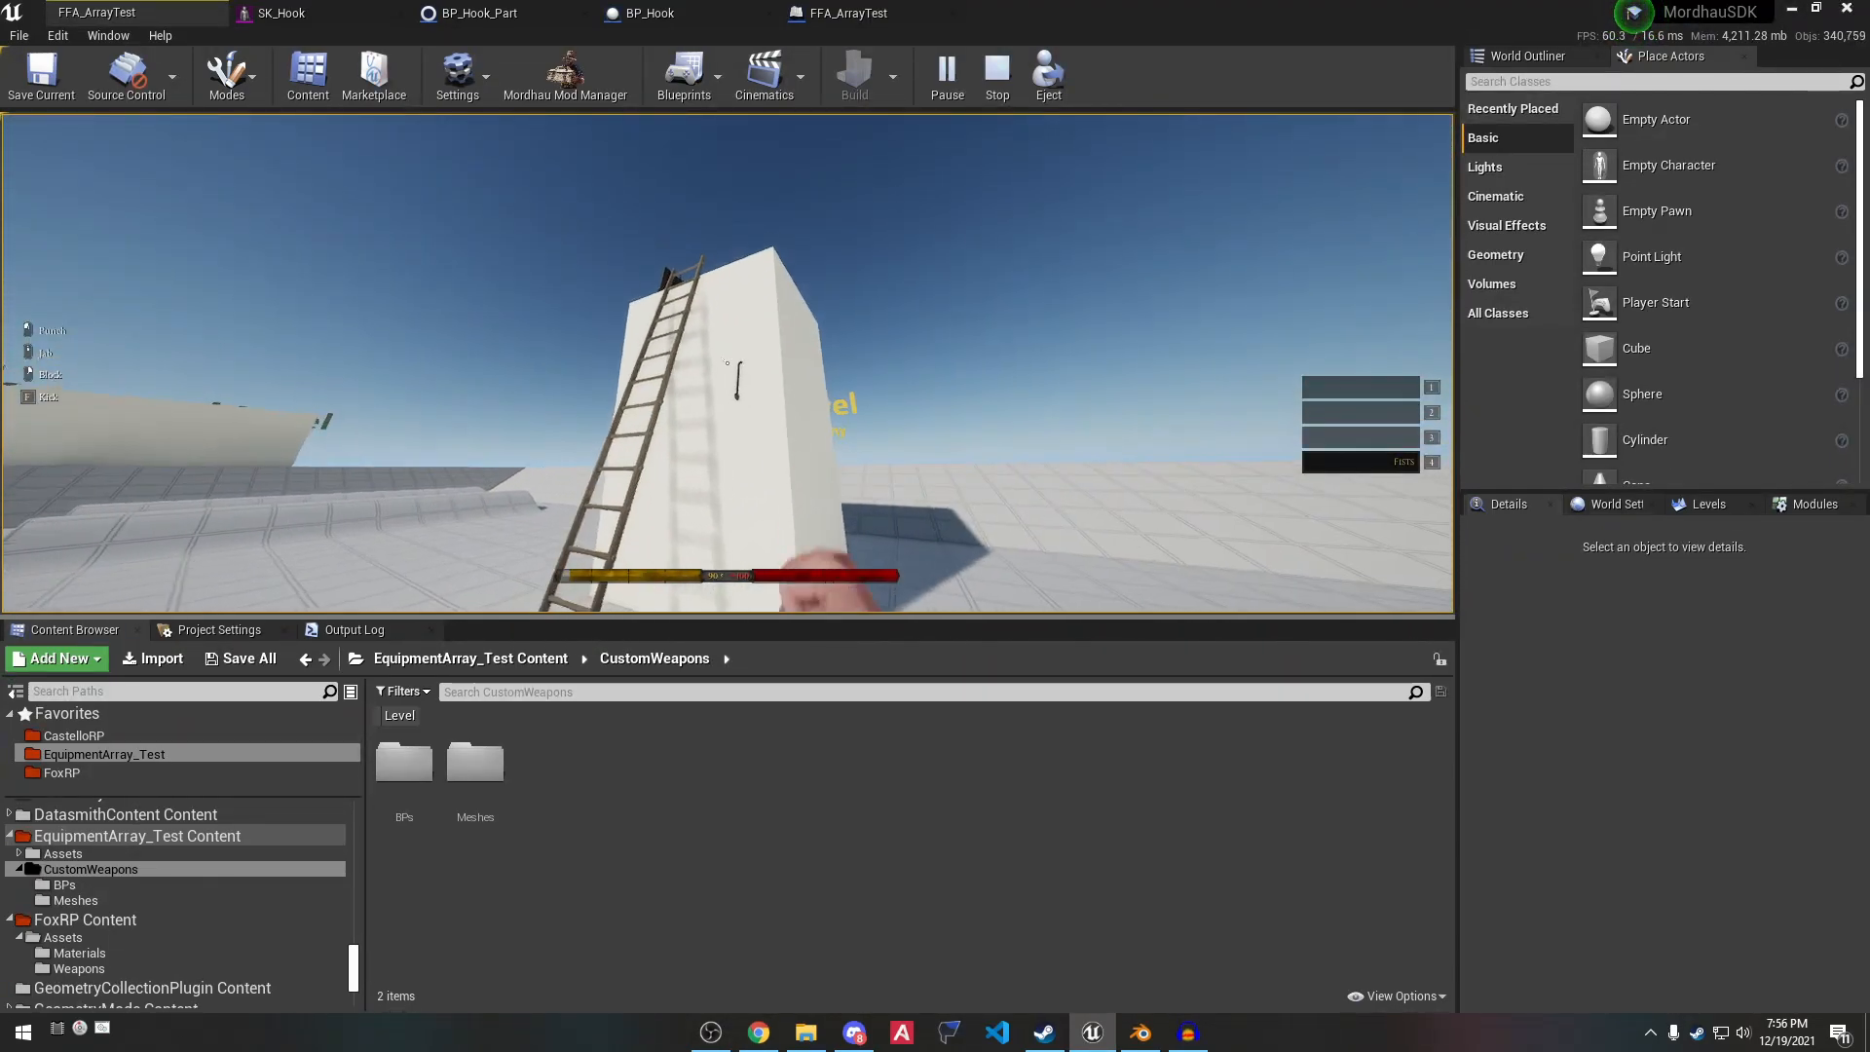
key(w)
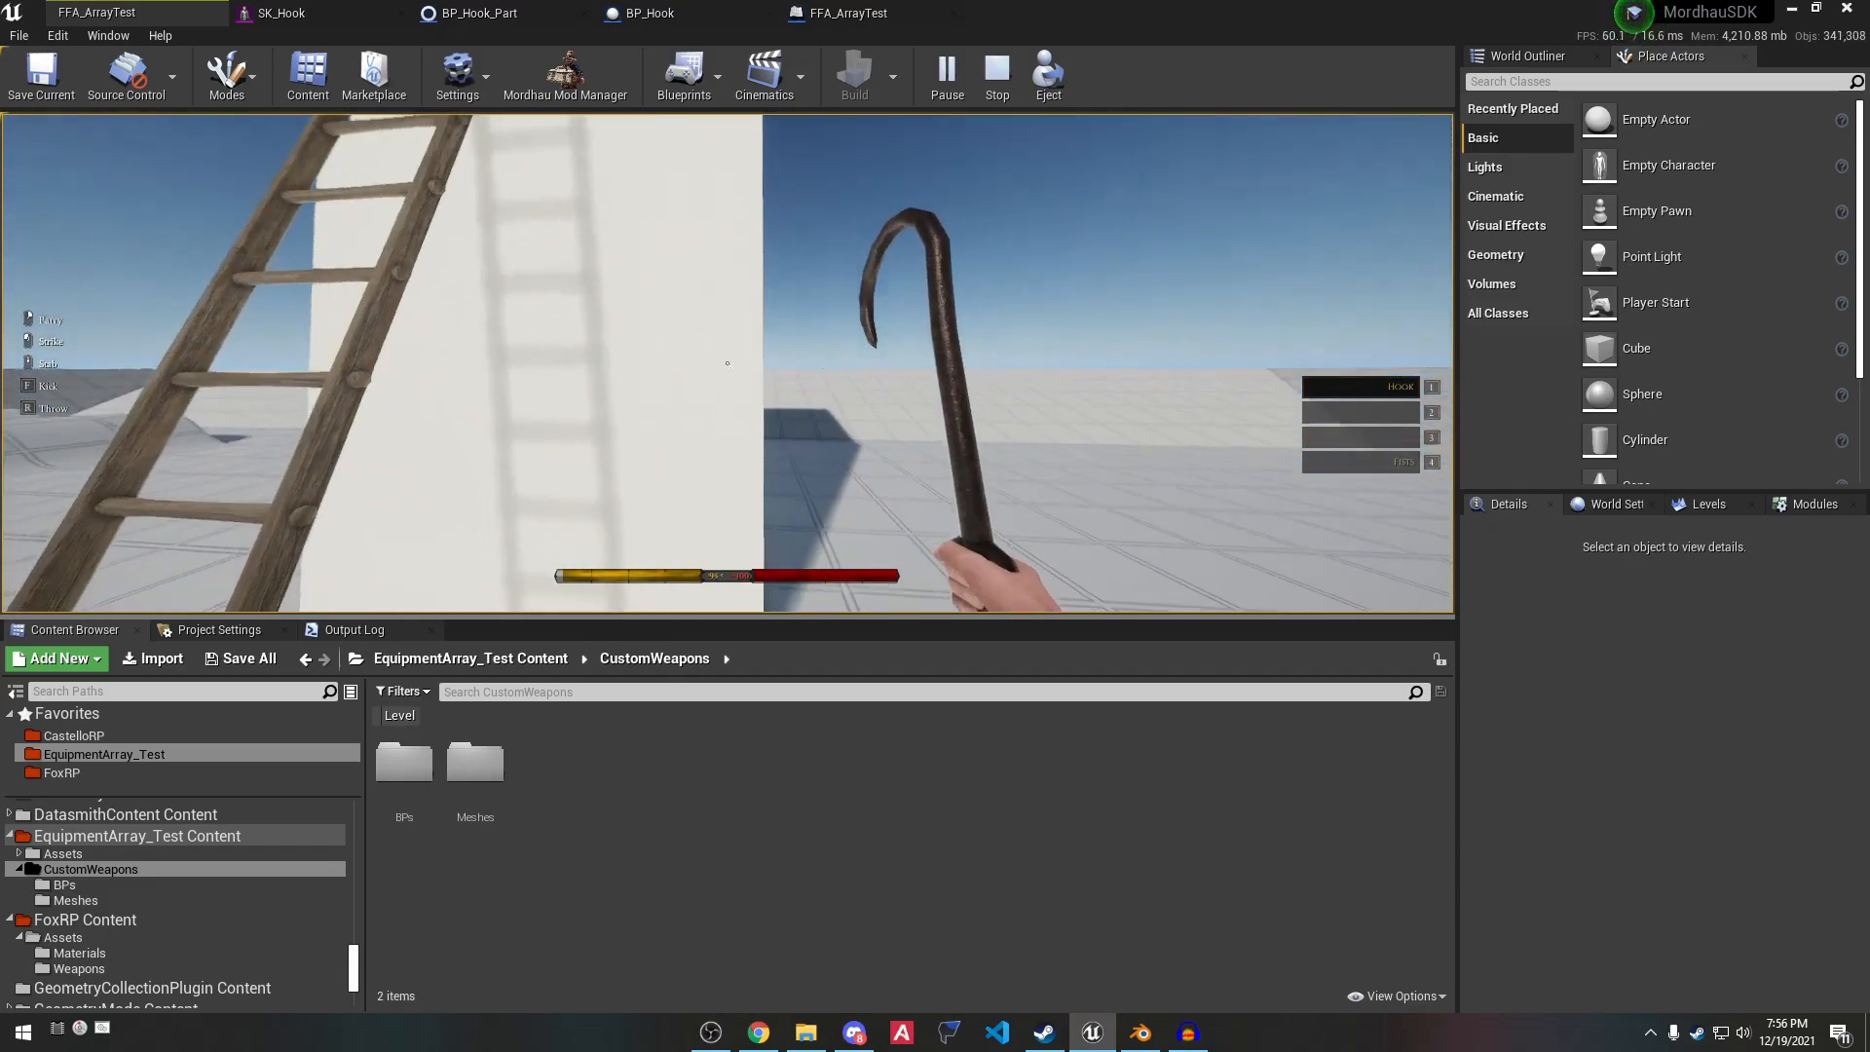
key(w)
key(w)
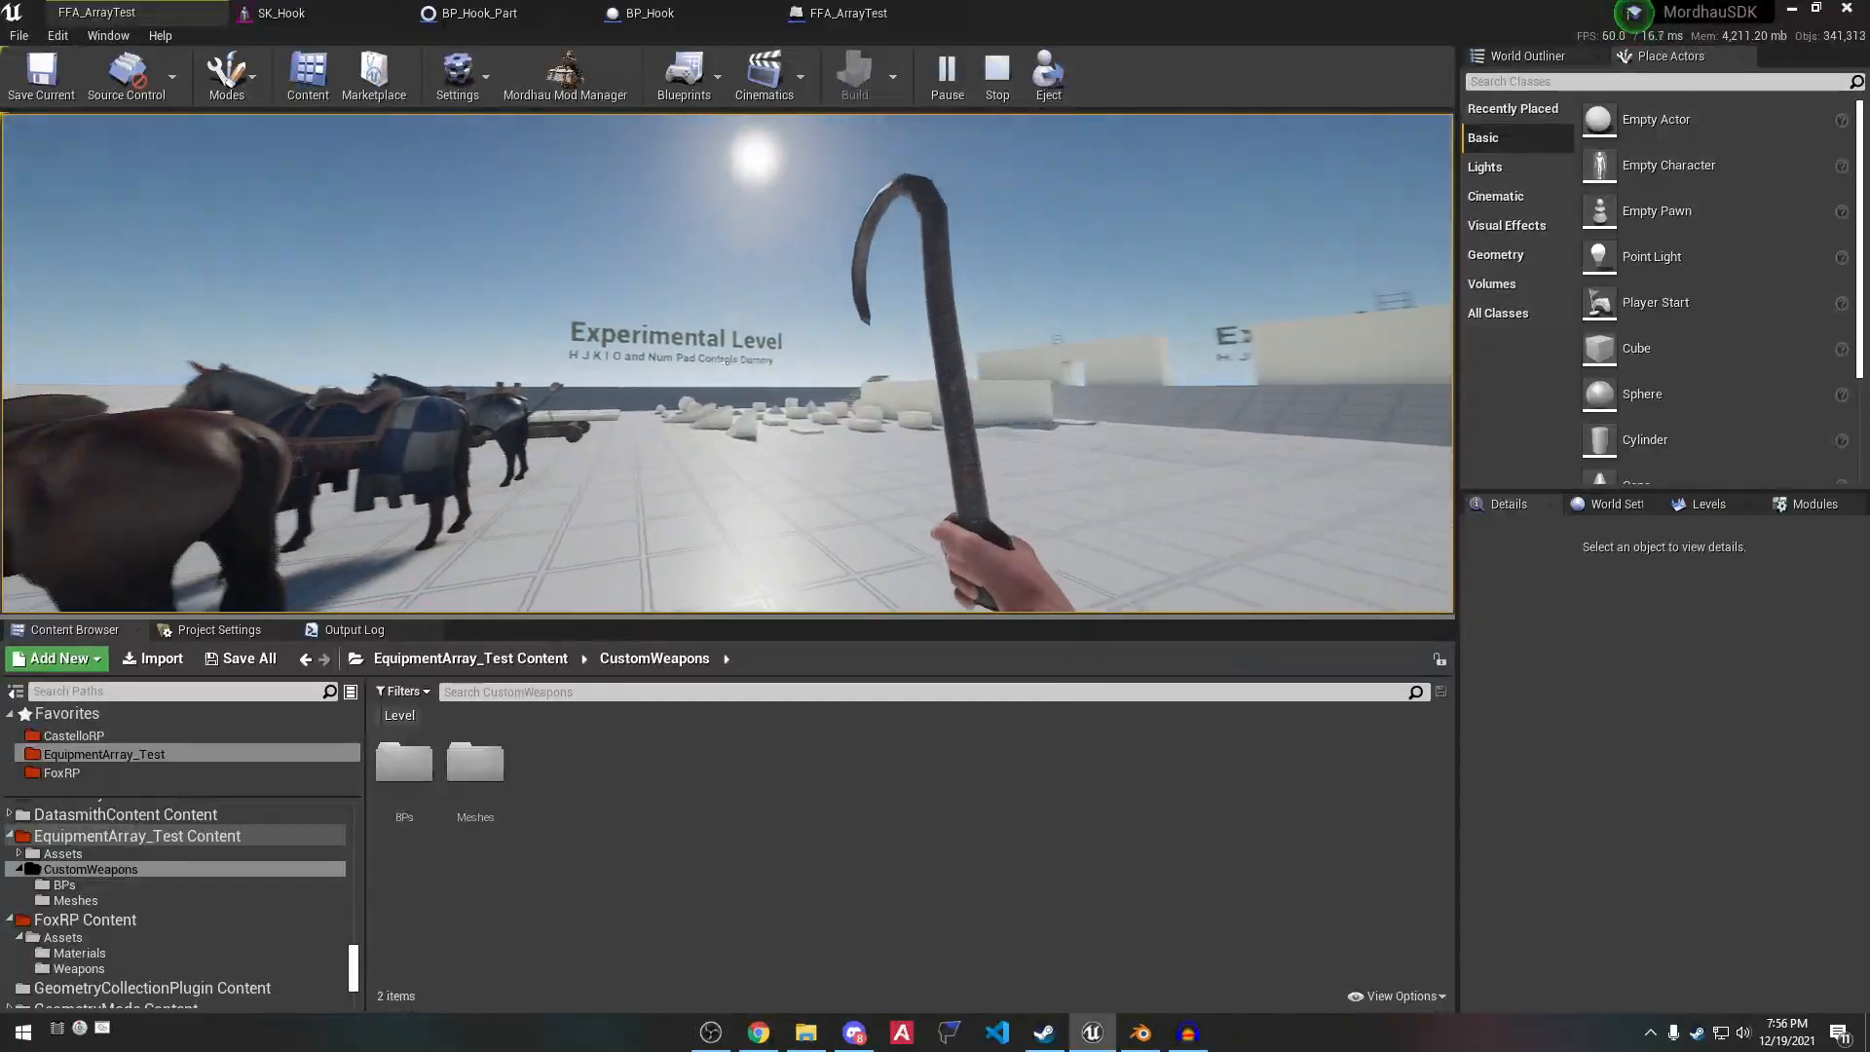
Test the hook's melee attack on the dummy and back away from it.
key(w)
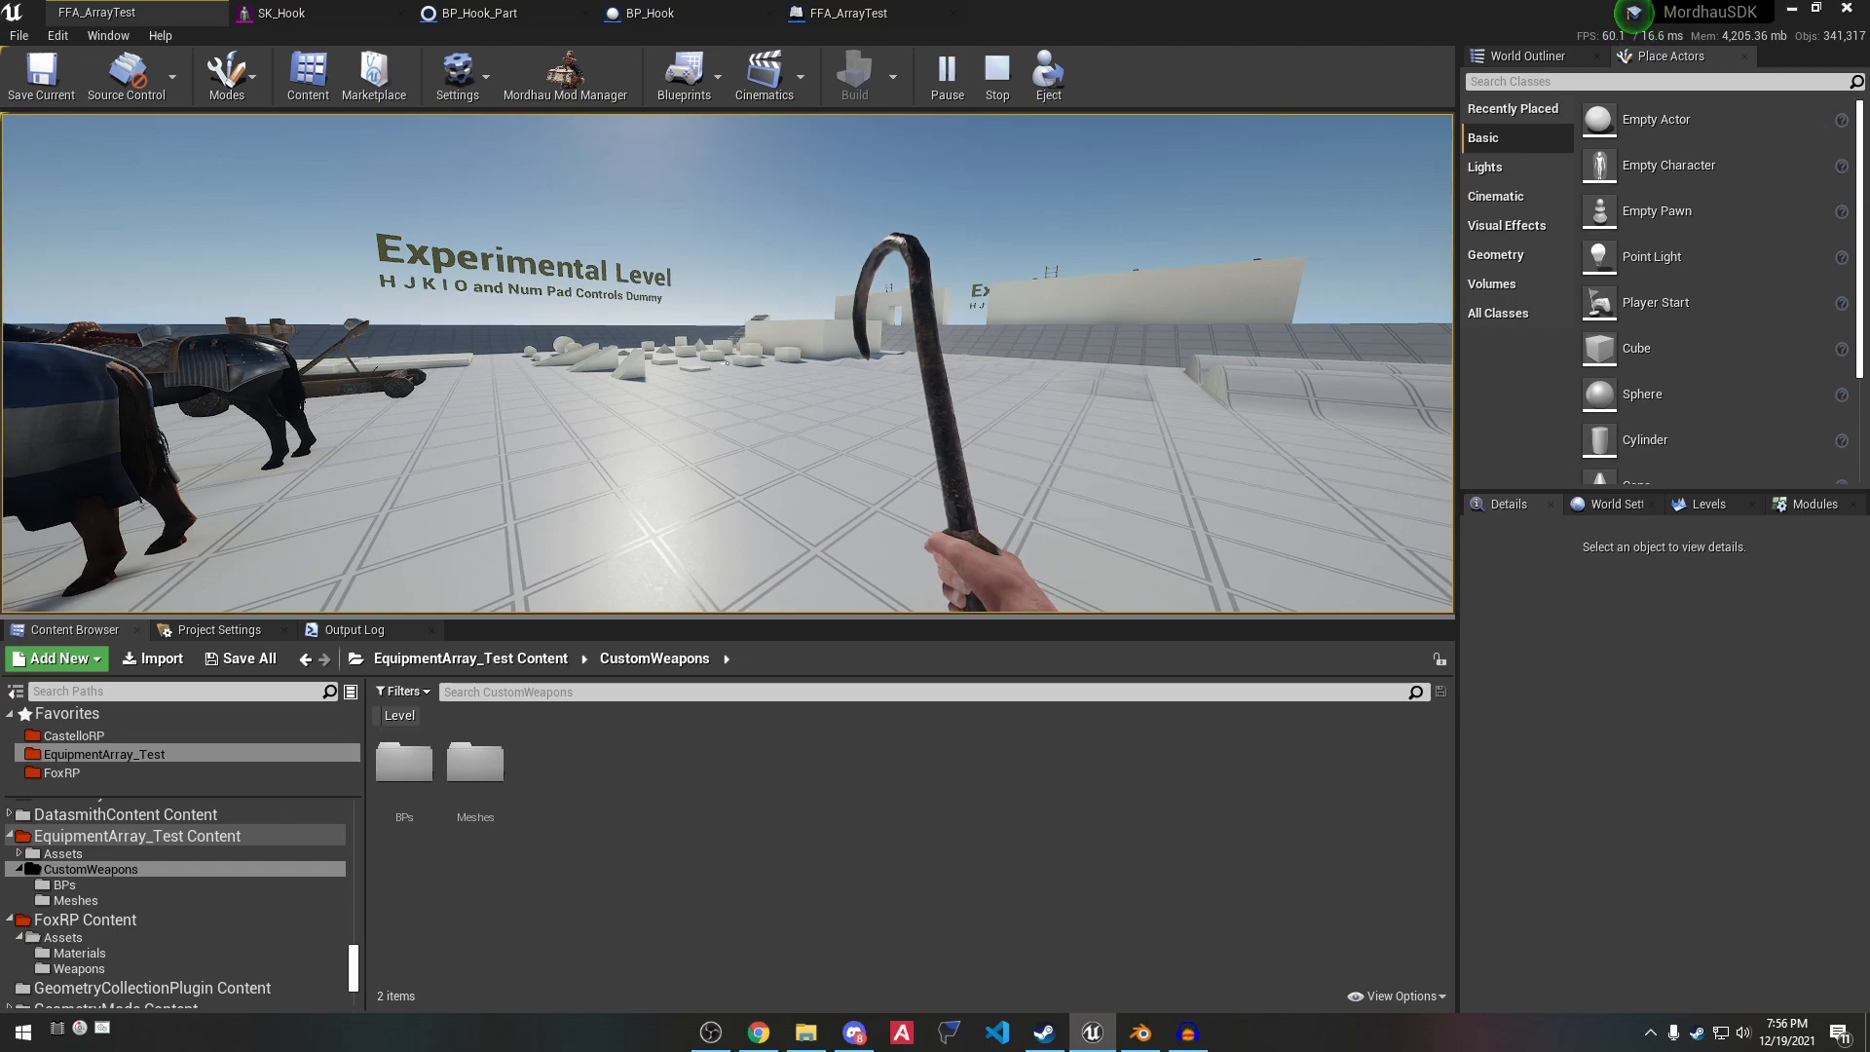
key(w)
click(727, 363)
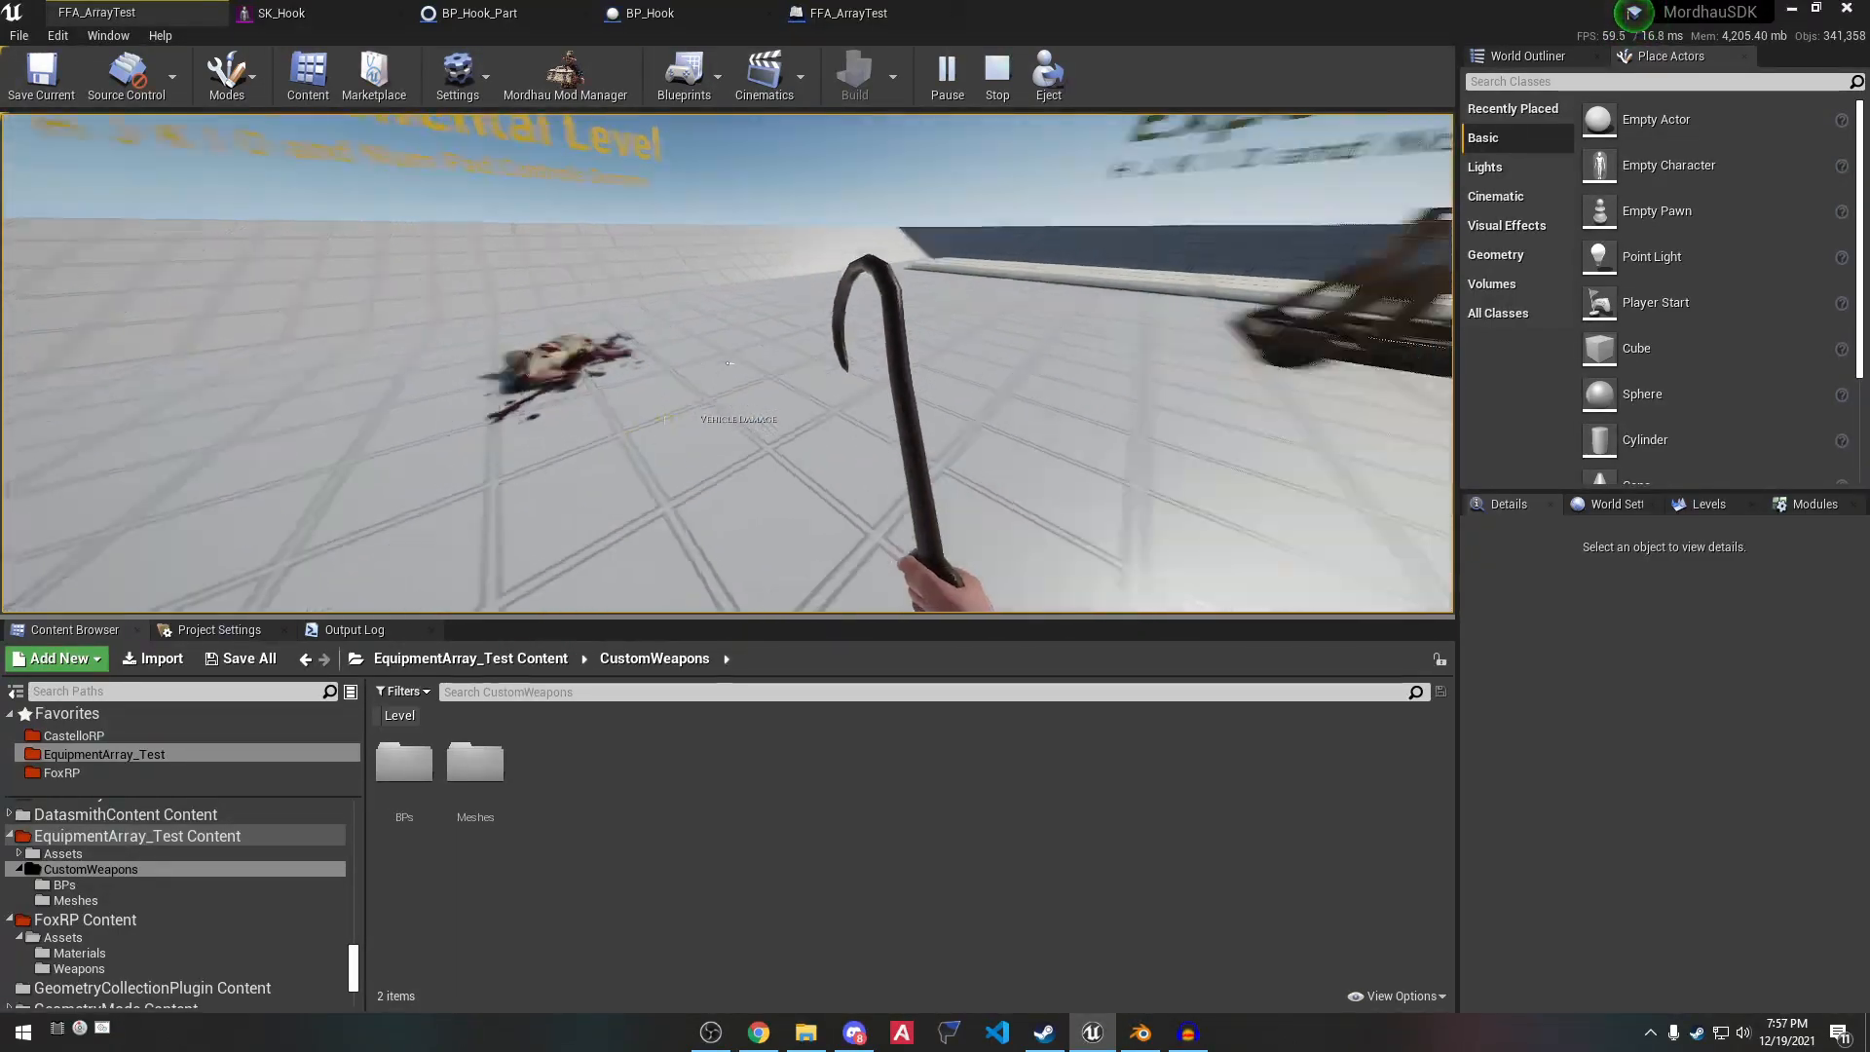
key(s)
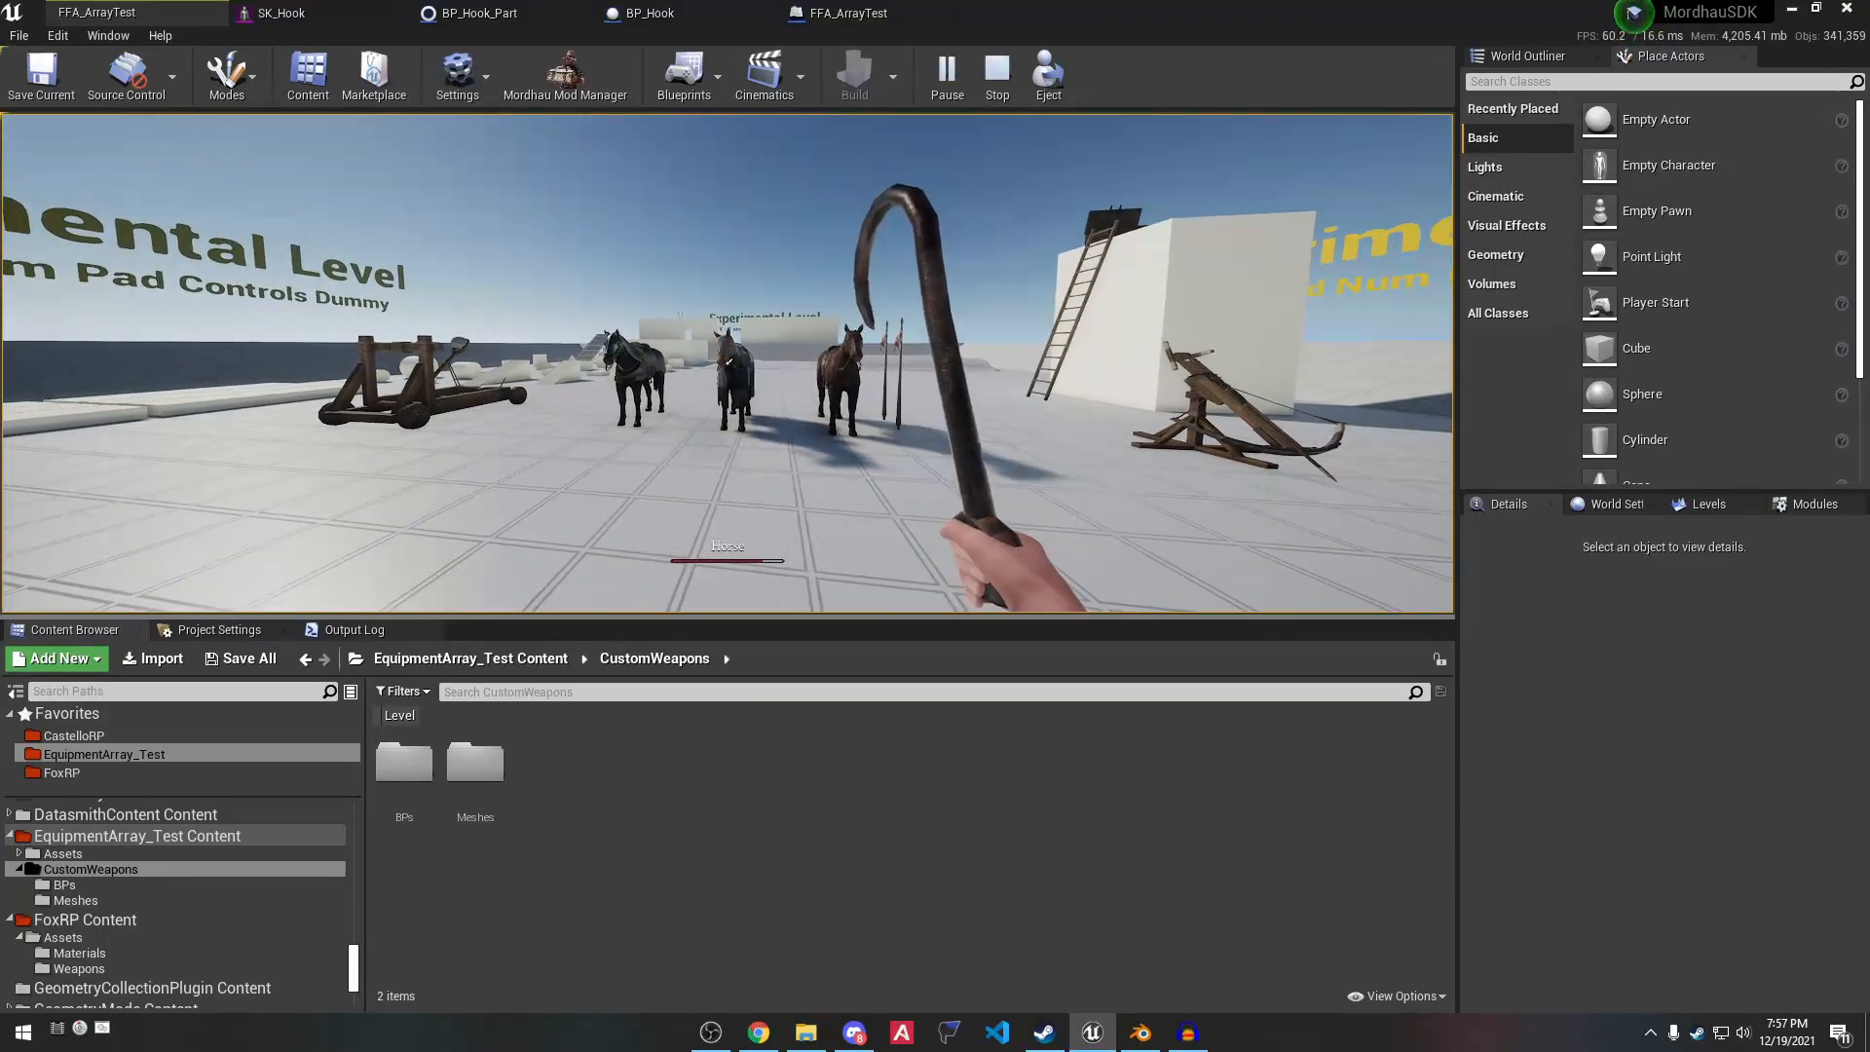